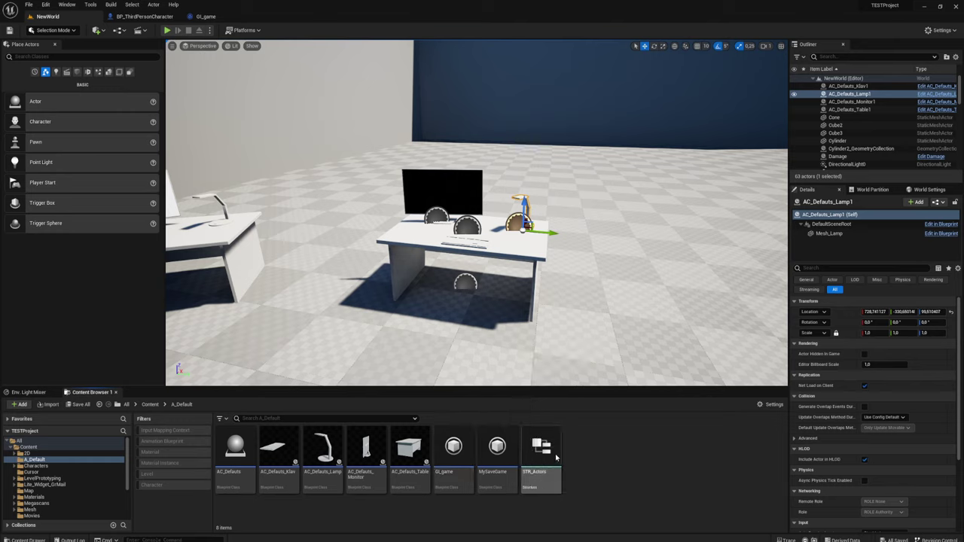
- Open the STR_Actors structure asset from the Content Browser
double_click(539, 445)
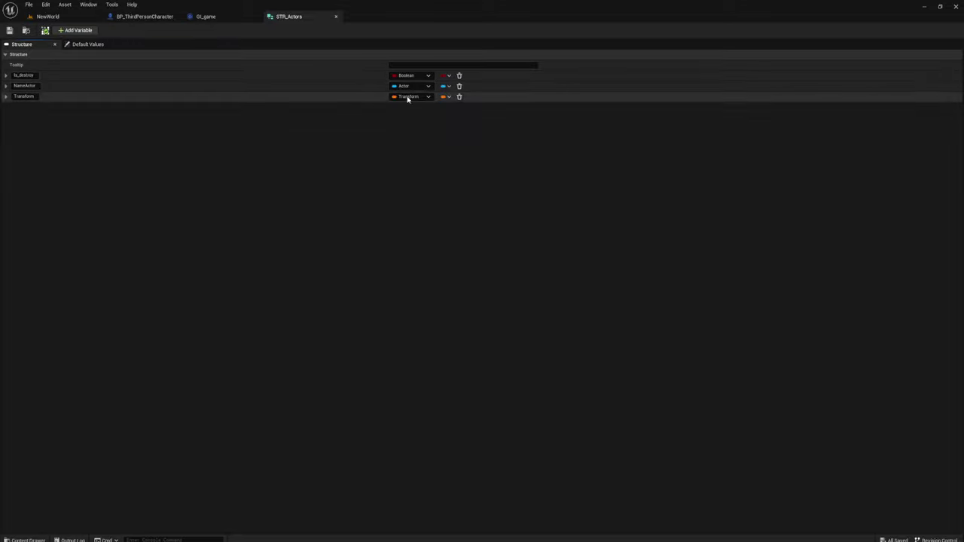
- Add a new member named 'Is Simulate' to STR_Actors and save the structure
click(75, 30)
click(37, 106)
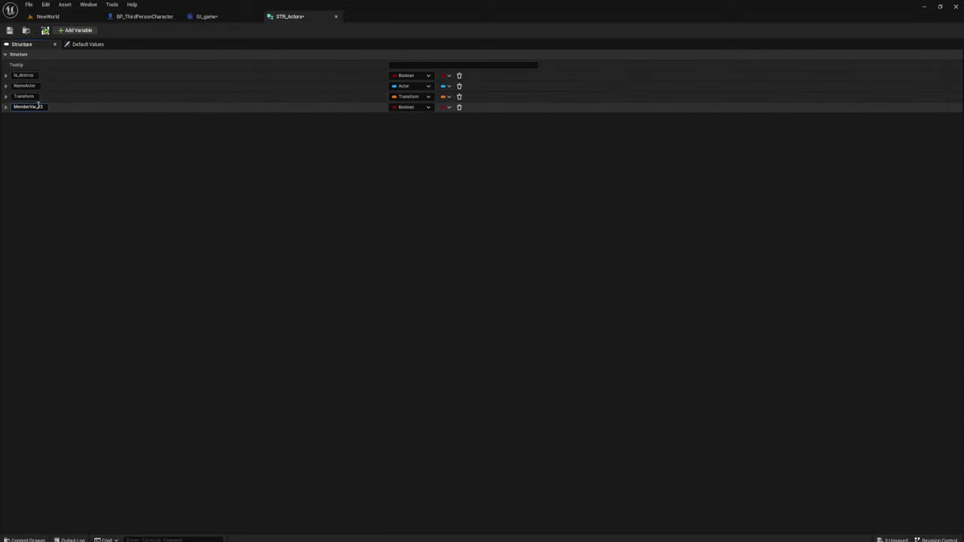
double_click(39, 106)
text(Is)
text( S)
text(imu)
text(late)
key(Return)
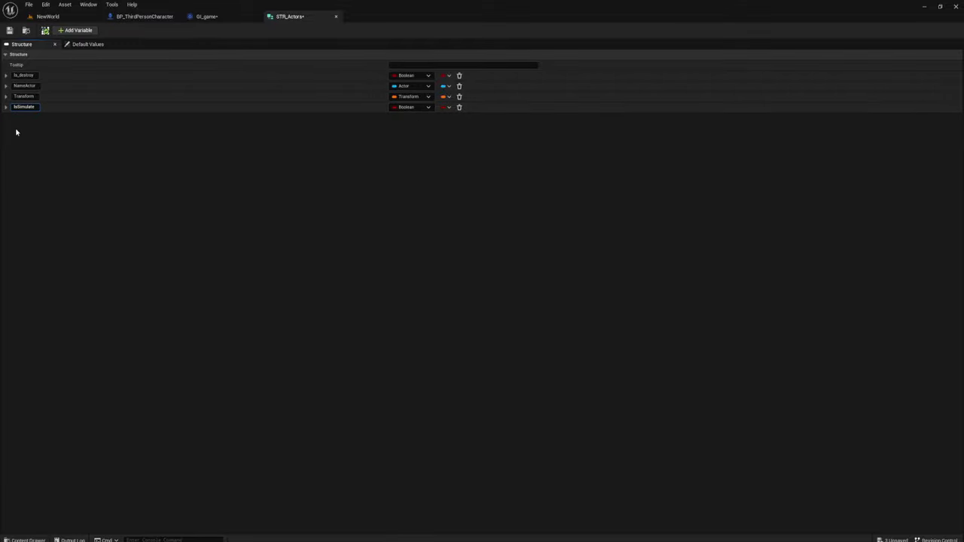
click(9, 30)
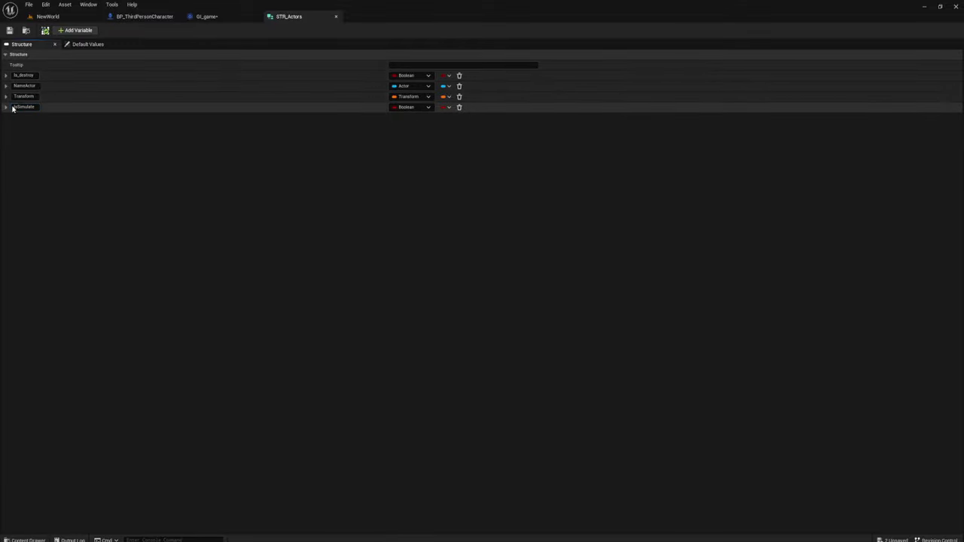
- In GI_game's Save Actor graph, check the new Is Simulate pin on Make STR_Actors
click(219, 19)
right_drag(723, 311, 617, 243)
scroll(625, 276, up, 2)
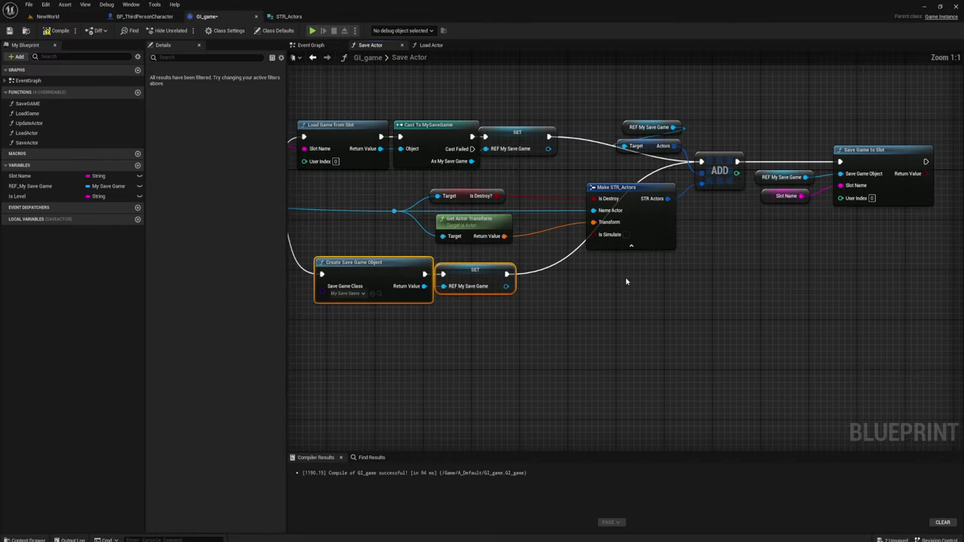
right_drag(625, 280, 527, 269)
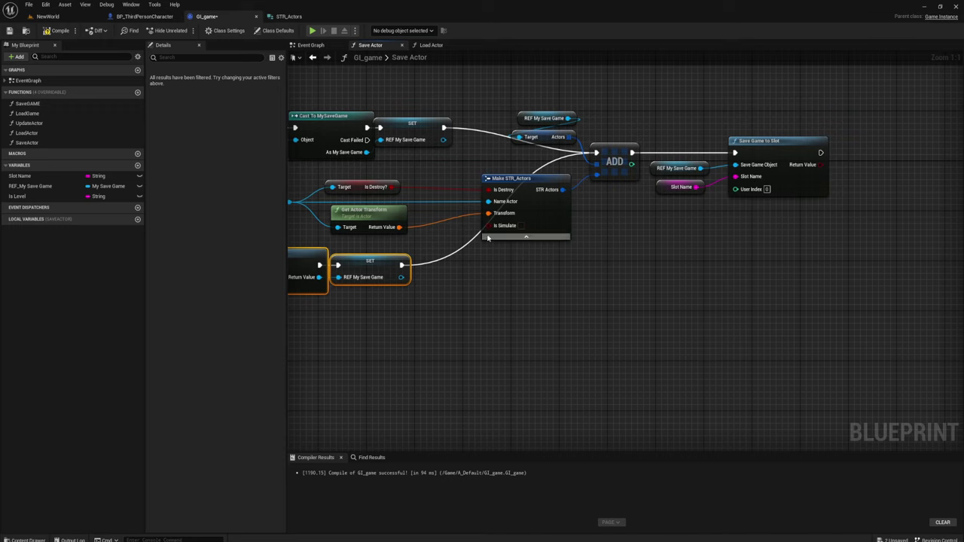
drag(487, 226, 449, 235)
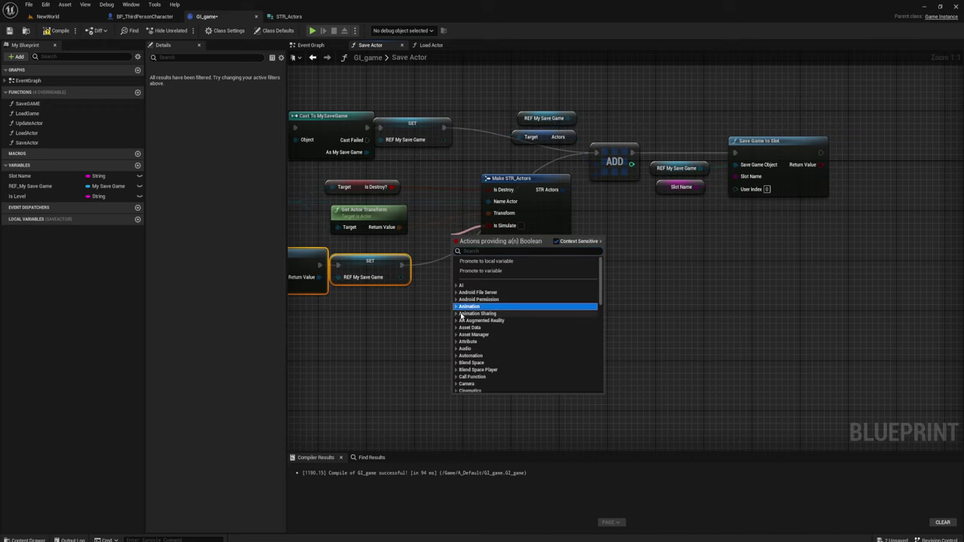
click(400, 345)
key(Home)
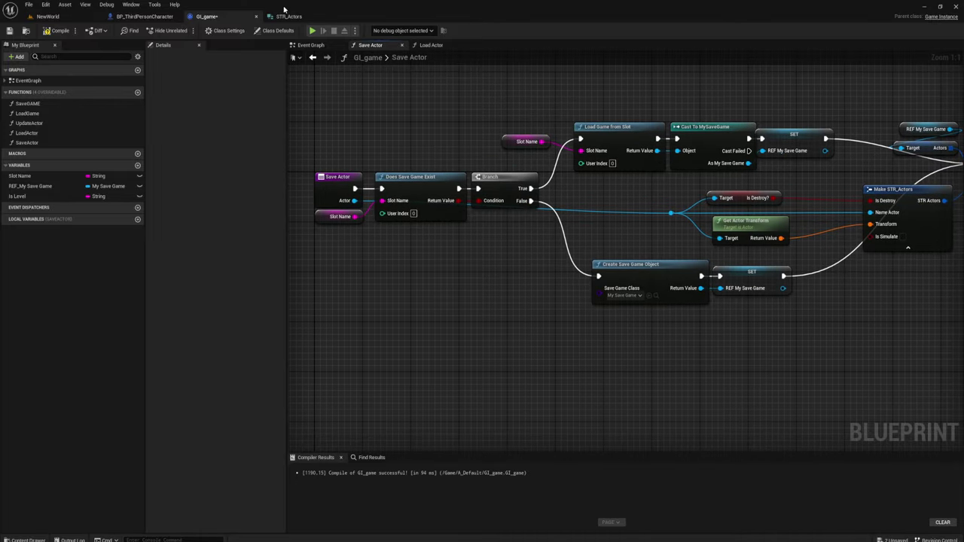
- Close the STR_Actors structure editor and return to the NewWorld level
click(292, 17)
click(335, 17)
right_drag(735, 265, 667, 247)
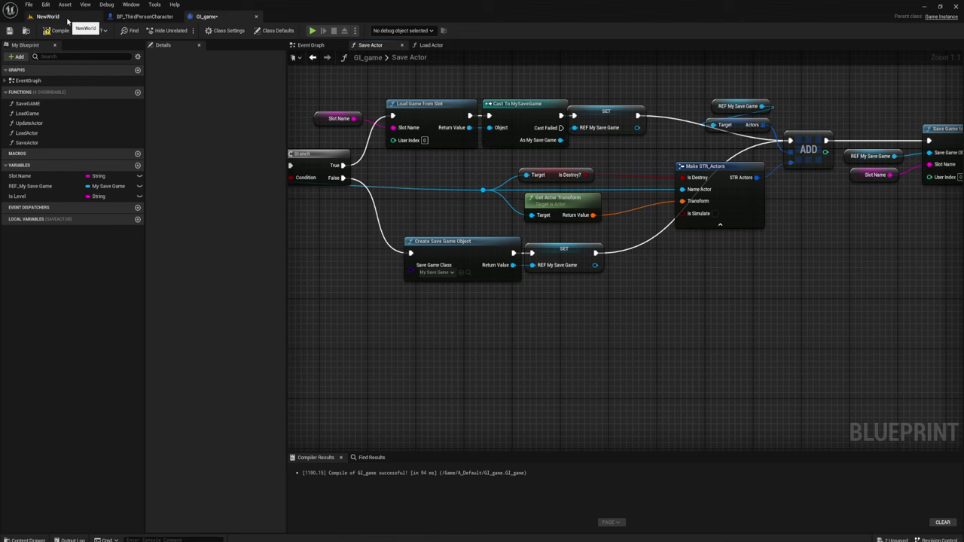
click(79, 16)
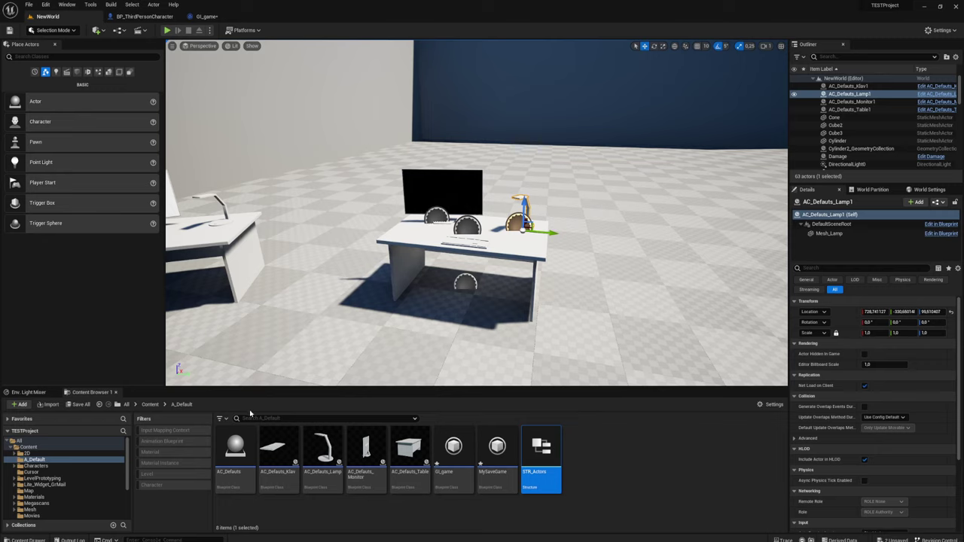
- Select the AC_Defauts blueprint in the Content Browser and open it
click(369, 511)
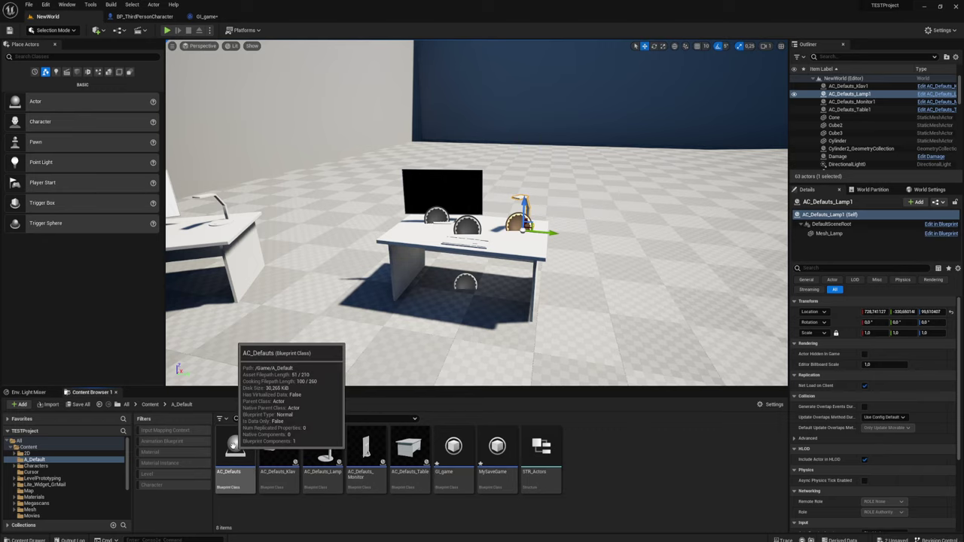
click(235, 444)
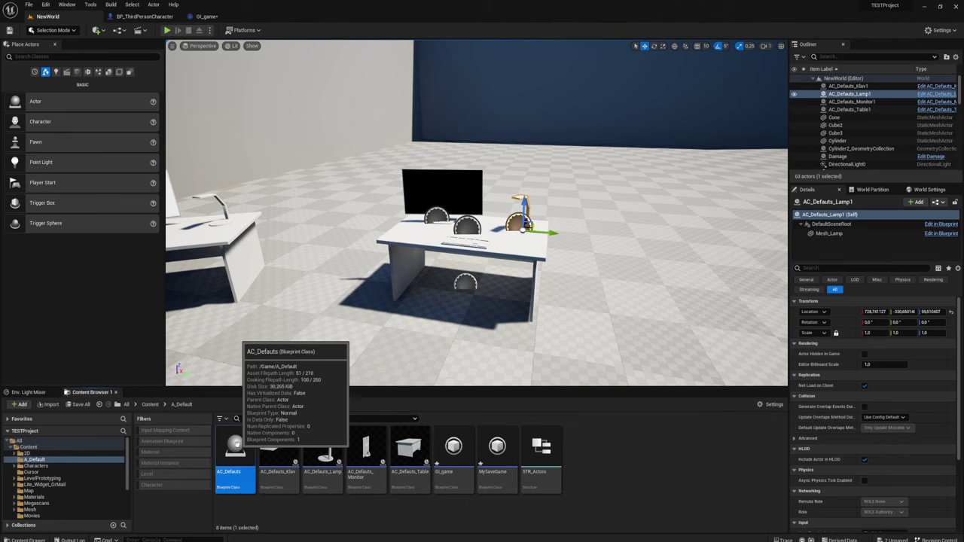
double_click(235, 444)
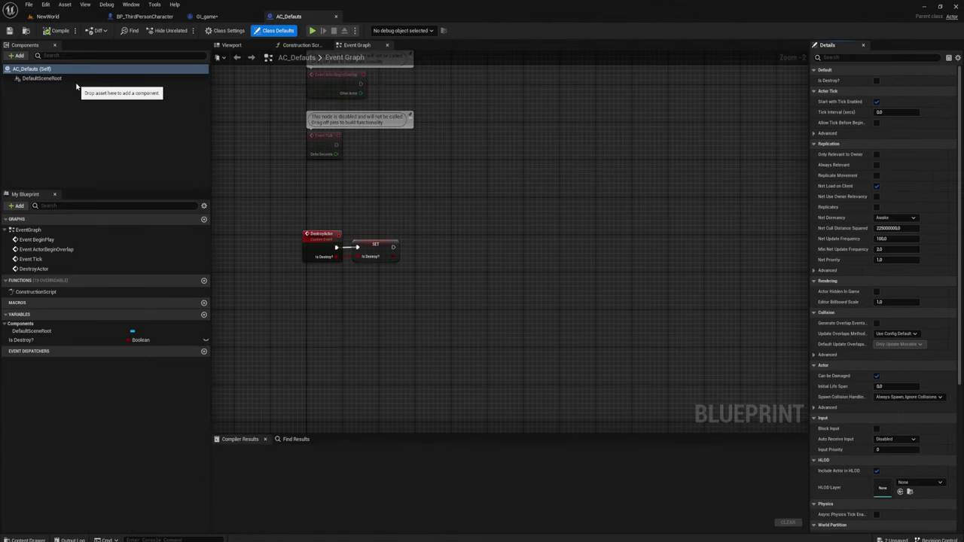
- Add a Static Mesh component under DefaultSceneRoot in AC_Defauts, leaving its mesh unassigned
click(46, 79)
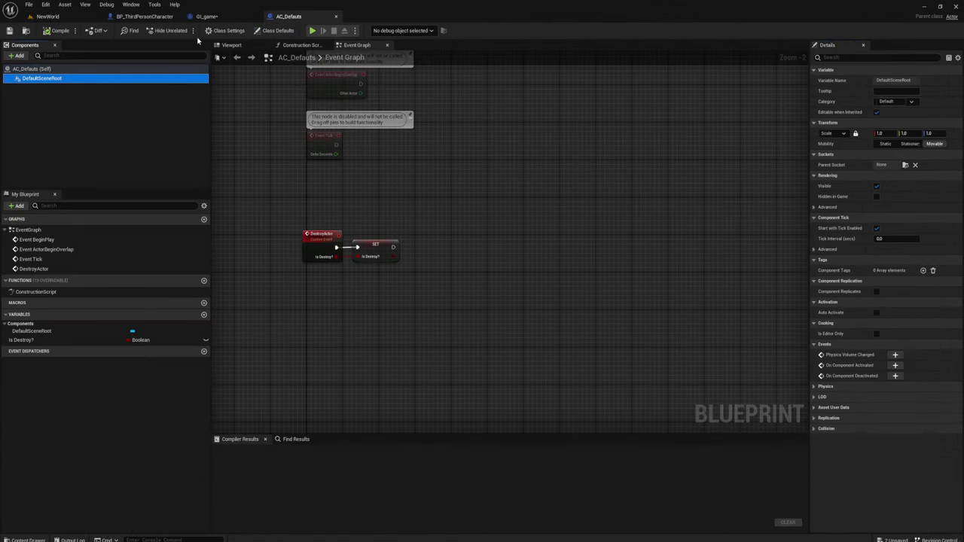
click(230, 45)
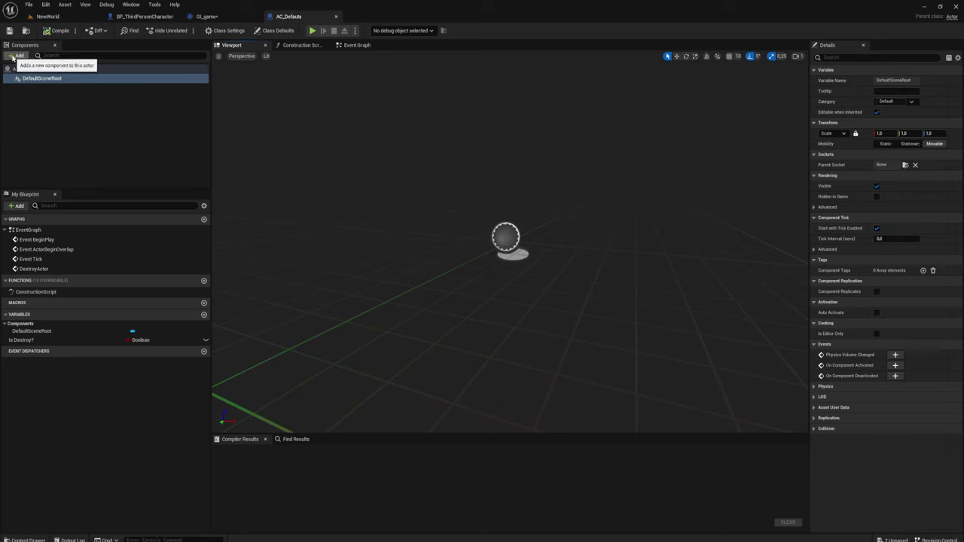
click(13, 56)
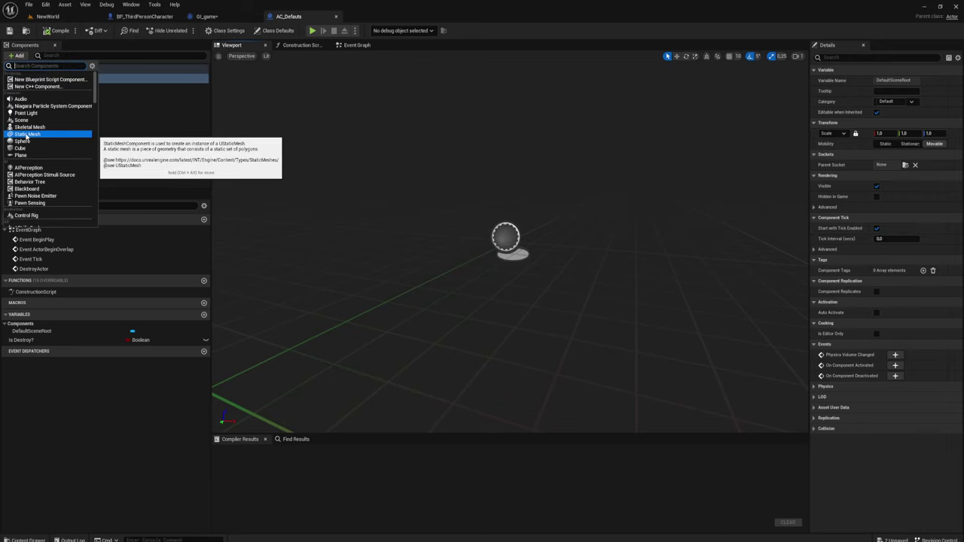
click(25, 137)
click(37, 107)
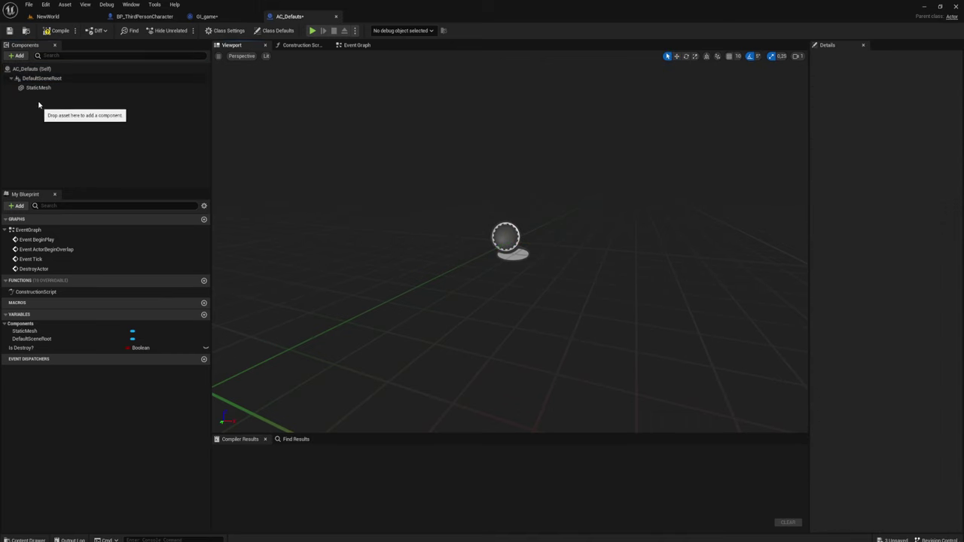
click(42, 89)
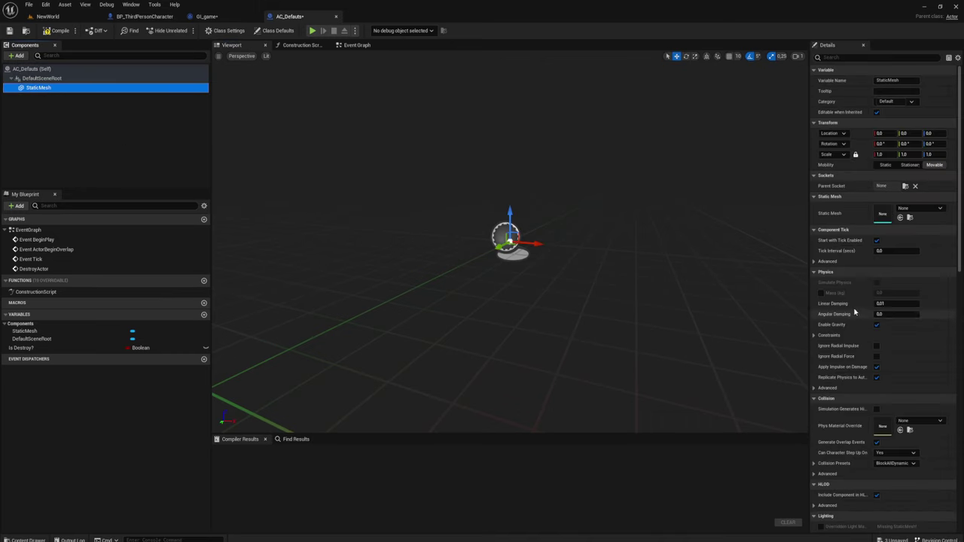
click(877, 283)
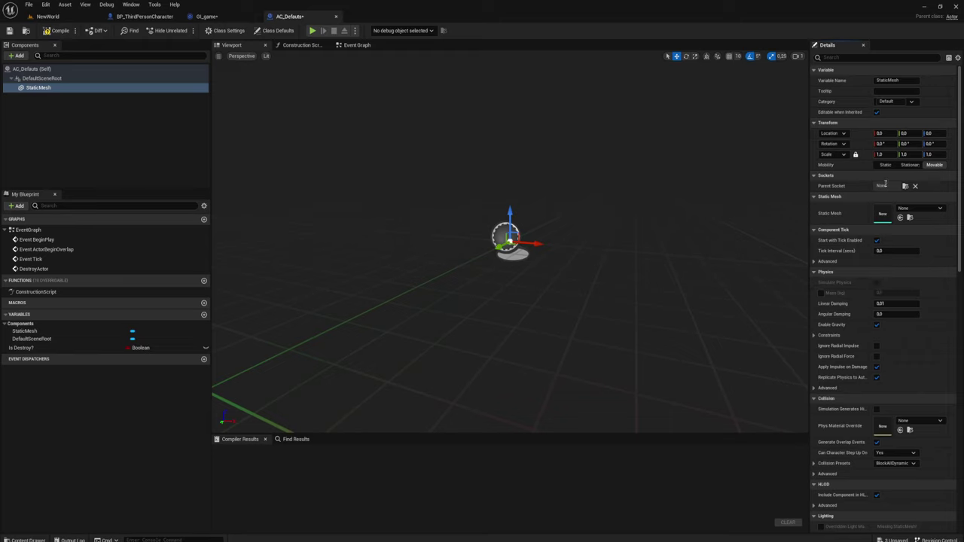
click(904, 213)
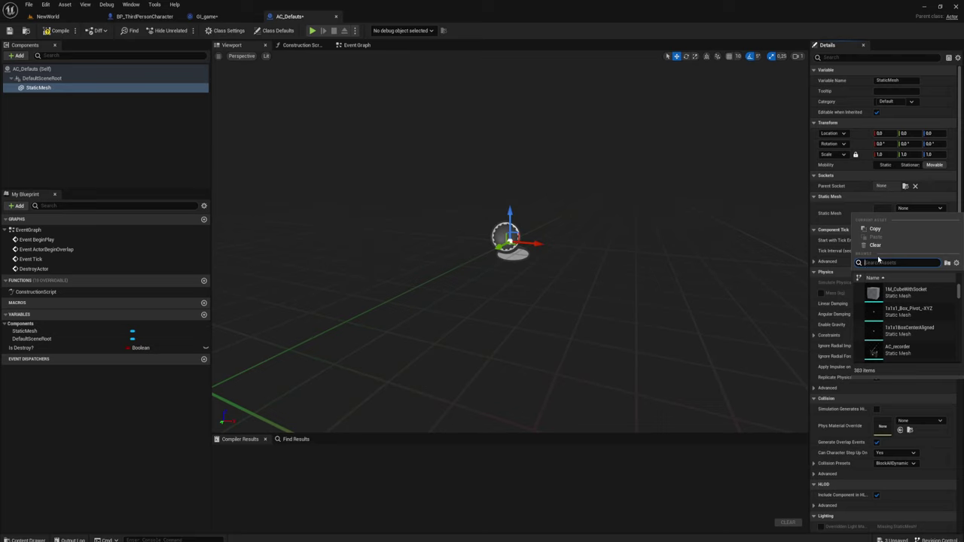
- Assign the NULL mesh to the StaticMesh component and compile
text(NUL)
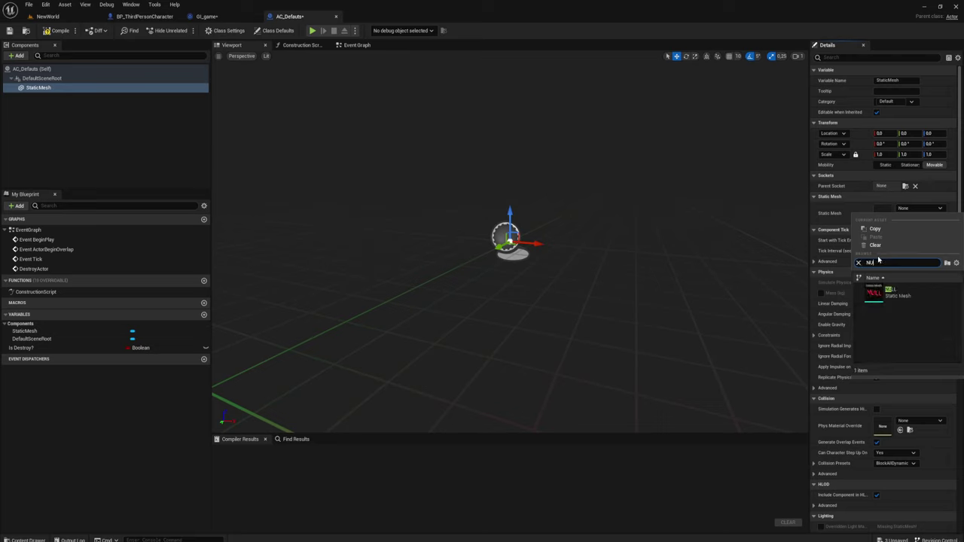
click(874, 295)
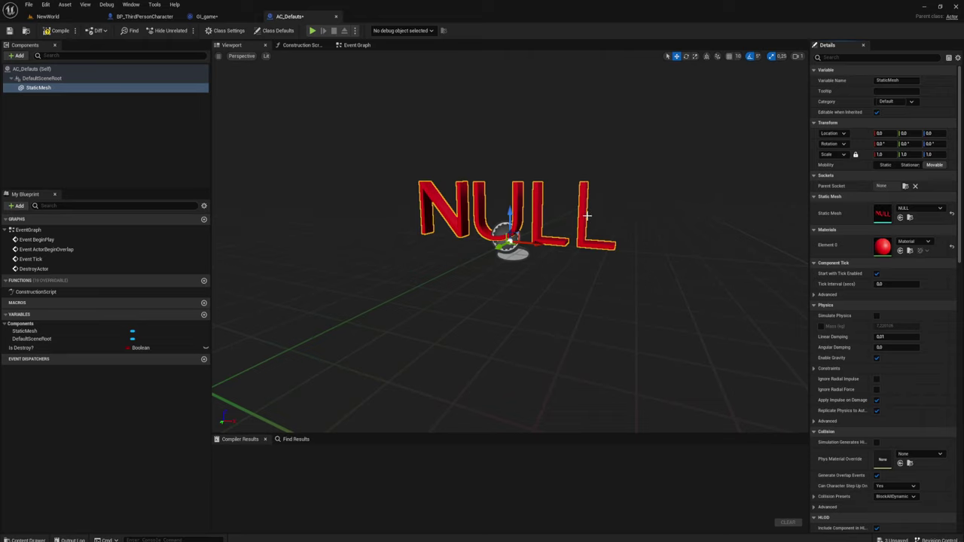
click(56, 30)
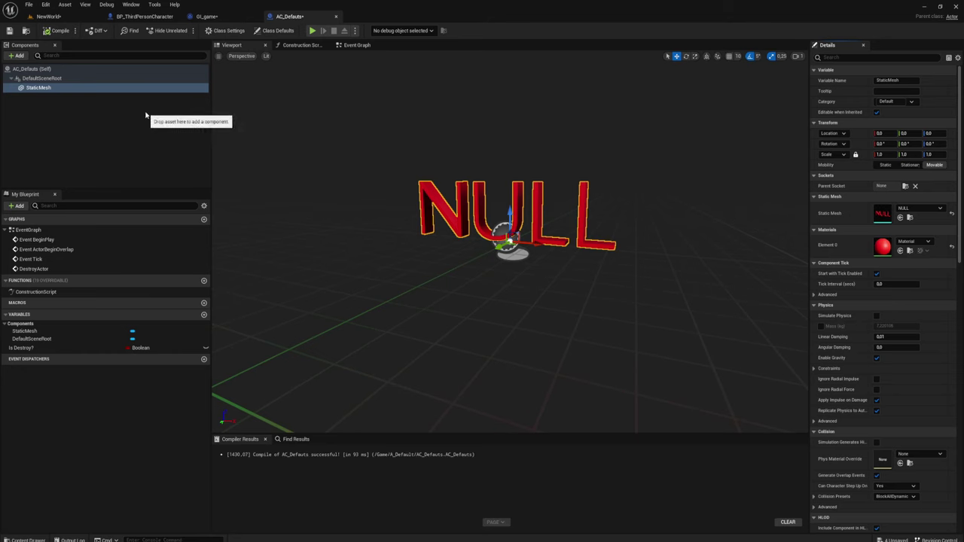
- Toggle Simulate Physics on and off, recompile, save and close AC_Defauts
scroll(387, 200, down, 3)
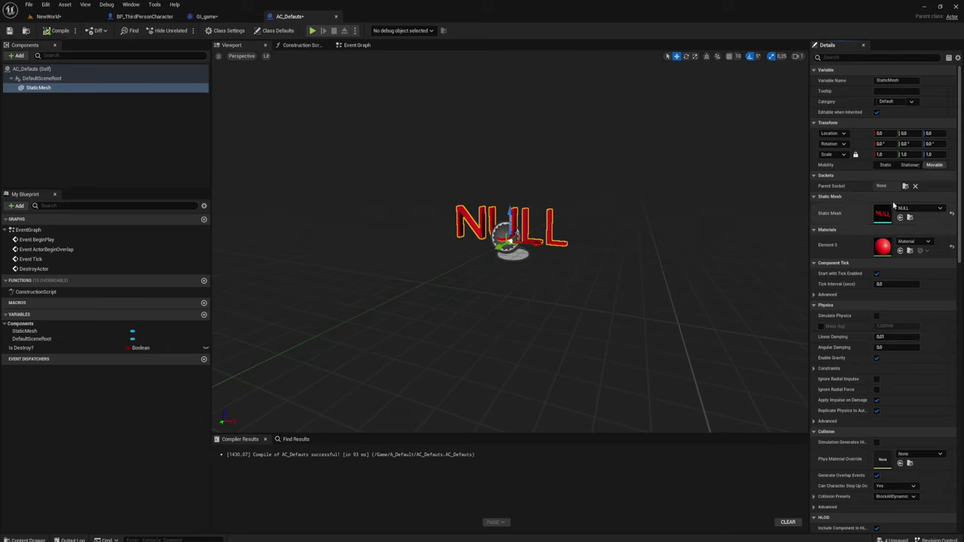
click(877, 317)
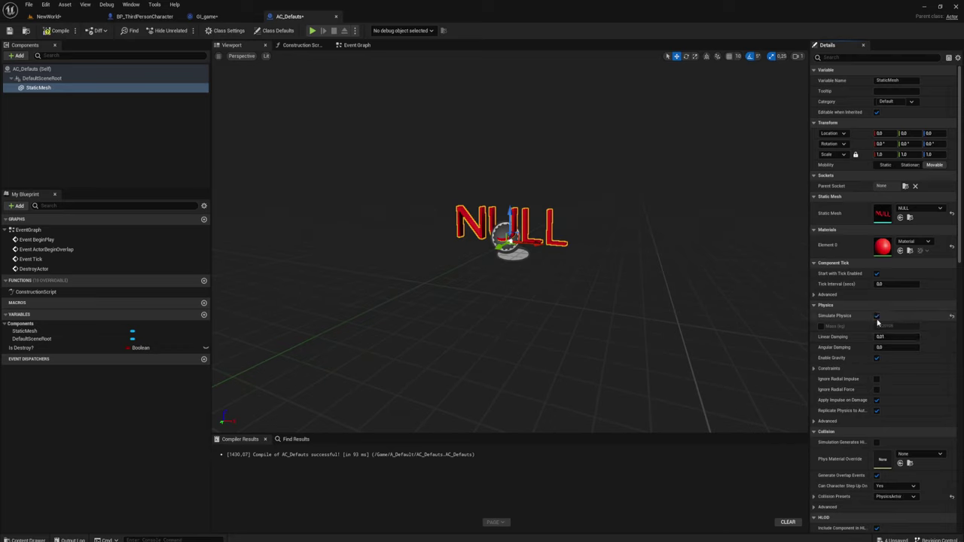
click(876, 316)
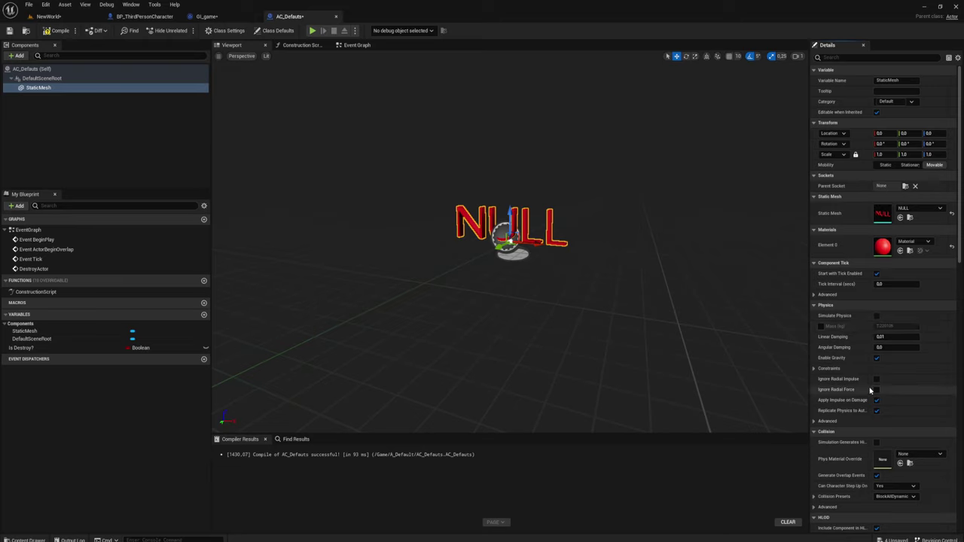
click(56, 30)
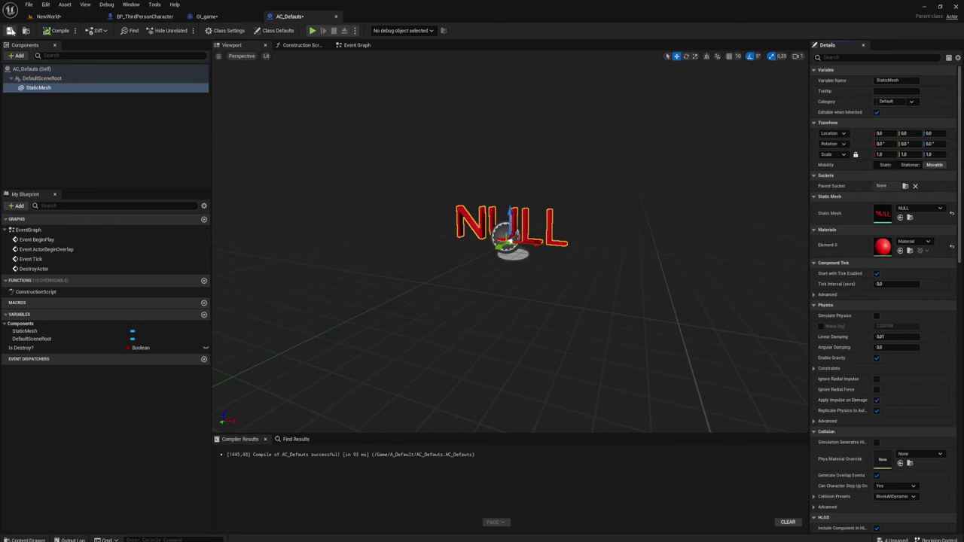
click(11, 30)
click(337, 16)
click(57, 16)
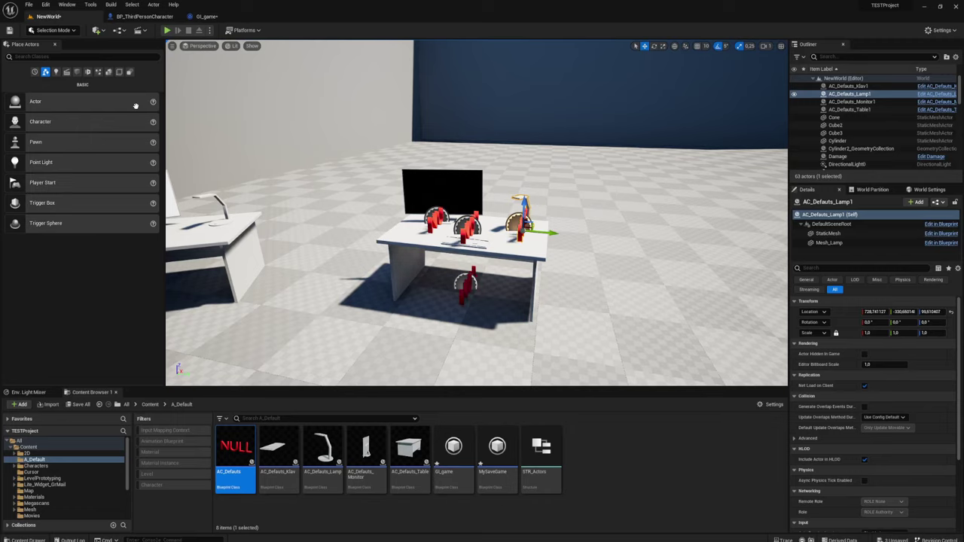
right_drag(476, 226, 452, 226)
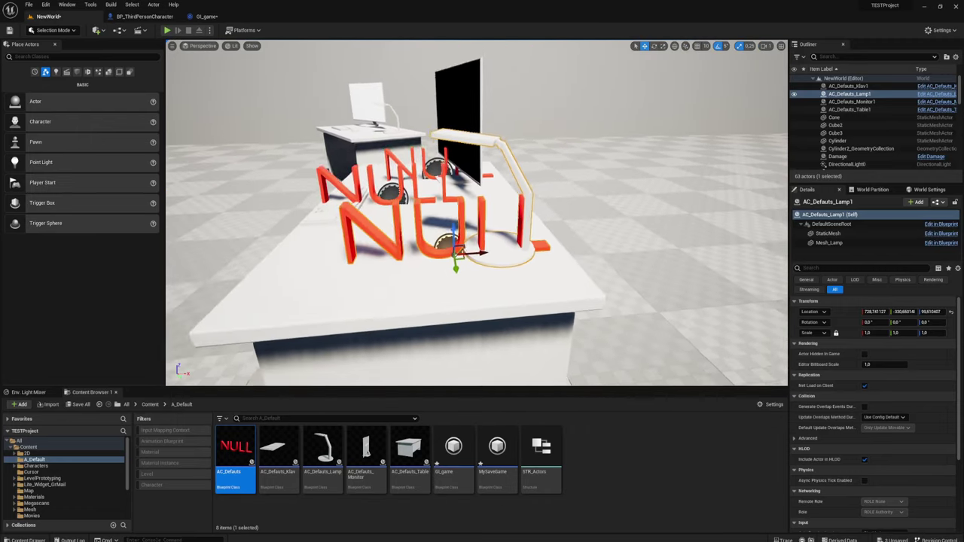
mouse_move(452, 226)
right_down()
mouse_move(374, 244)
mouse_move(421, 241)
mouse_move(524, 206)
mouse_move(482, 226)
right_up()
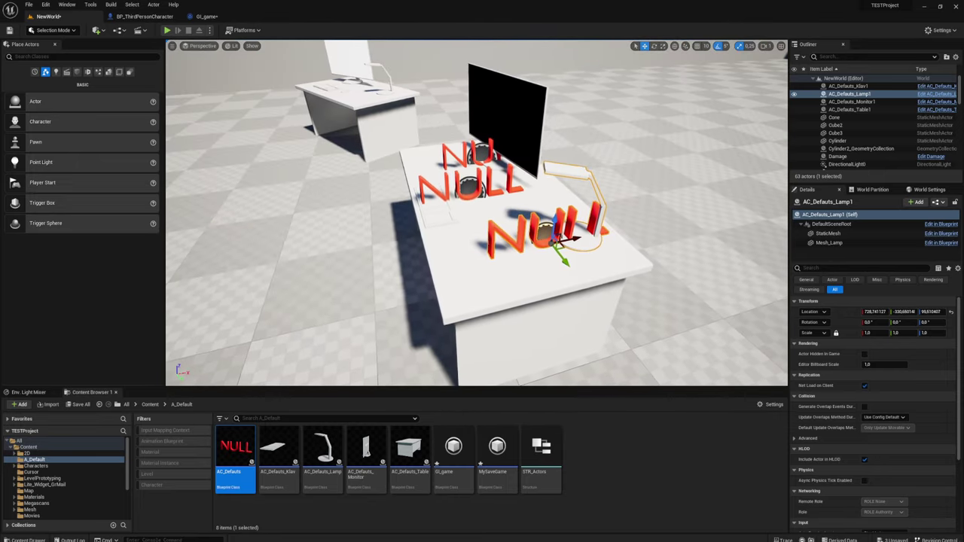
mouse_move(482, 226)
right_down()
mouse_move(517, 158)
mouse_move(557, 158)
mouse_move(572, 173)
right_up()
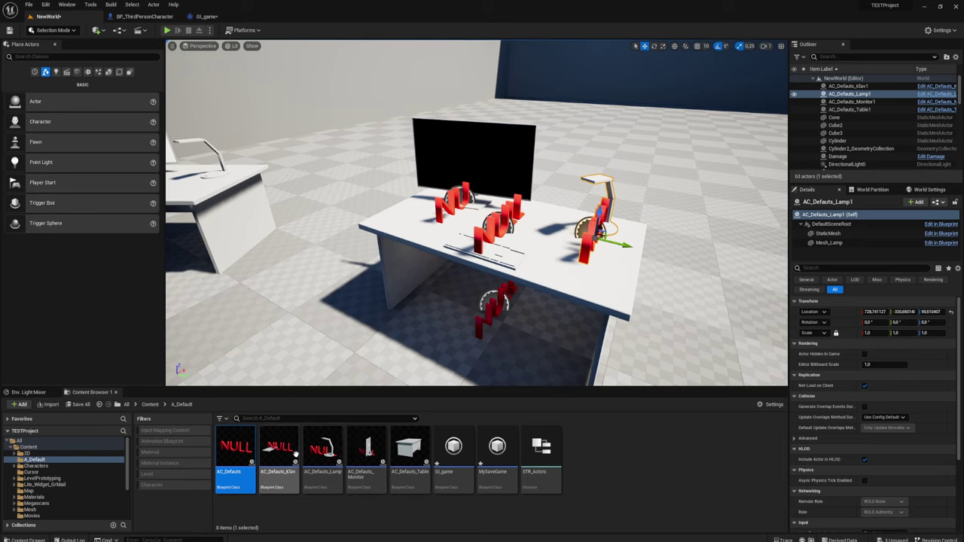
mouse_move(278, 448)
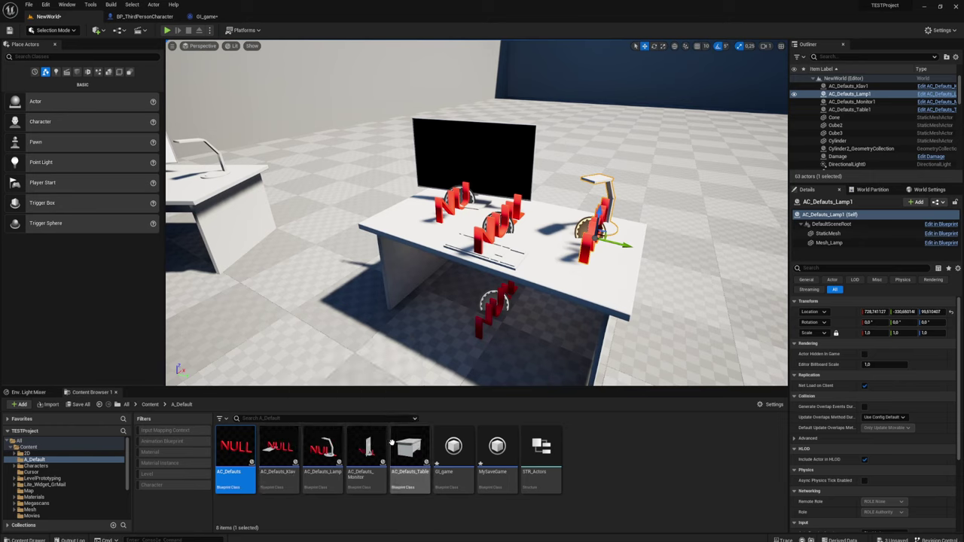
mouse_move(414, 448)
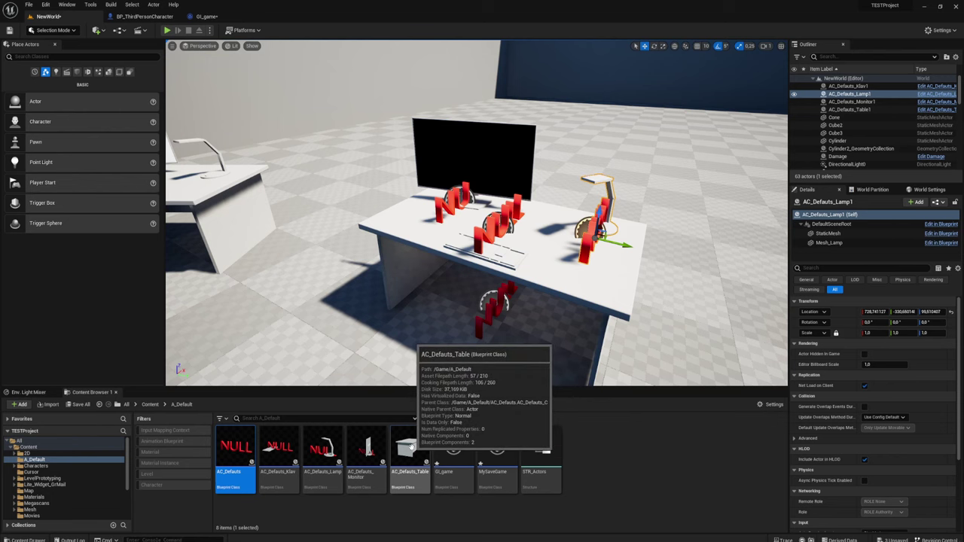
- Open AC_Defauts_Table and delete its separate Mesh_Table component
double_click(413, 448)
click(232, 47)
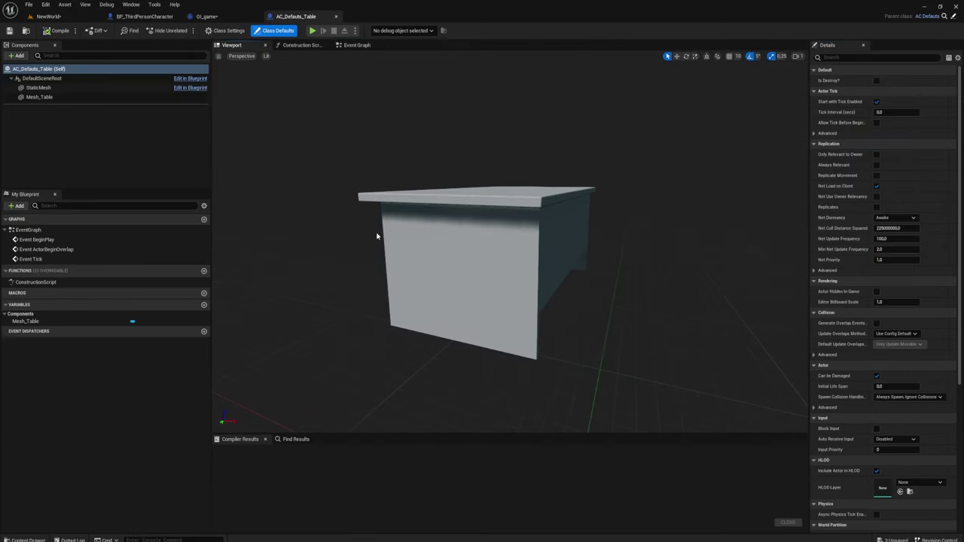
mouse_move(379, 231)
mouse_down()
mouse_move(421, 248)
mouse_move(437, 233)
mouse_up()
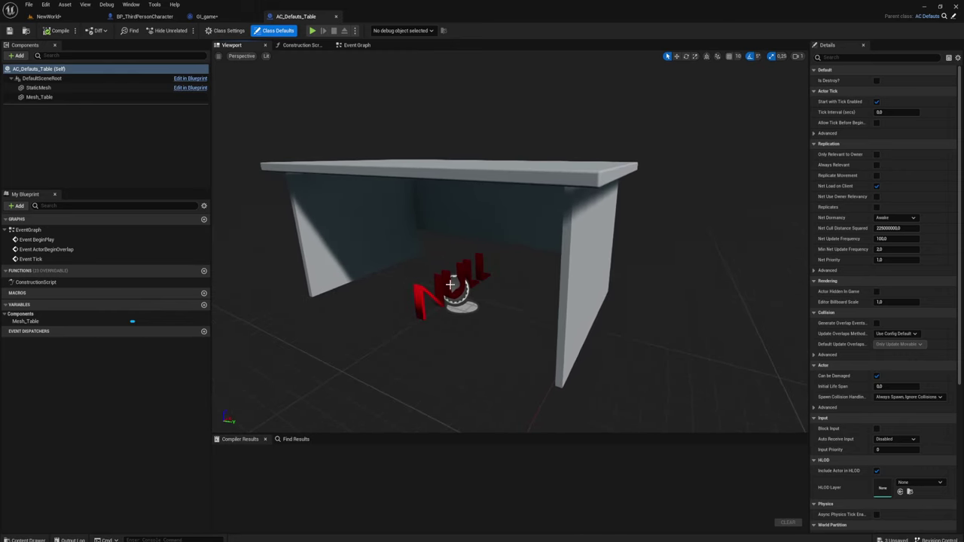
click(450, 284)
click(37, 97)
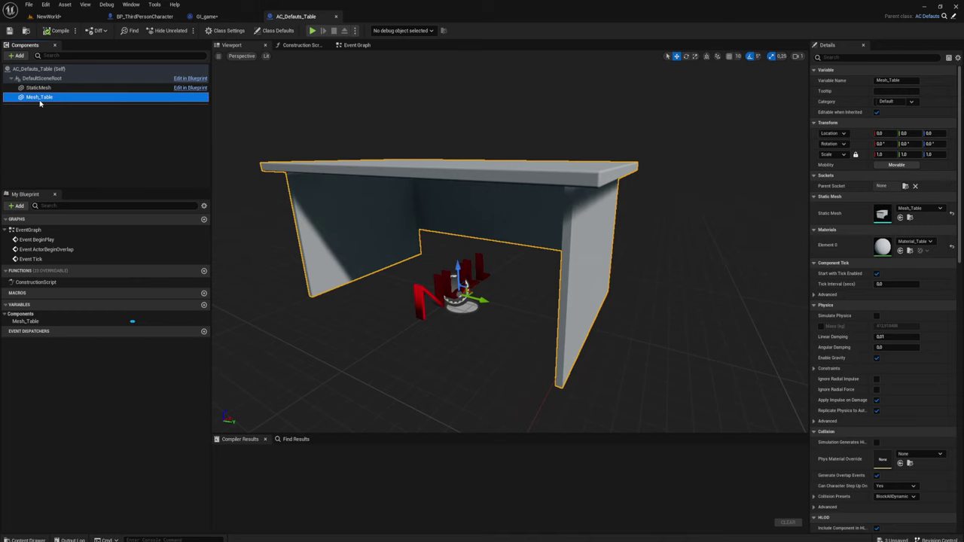
key(Delete)
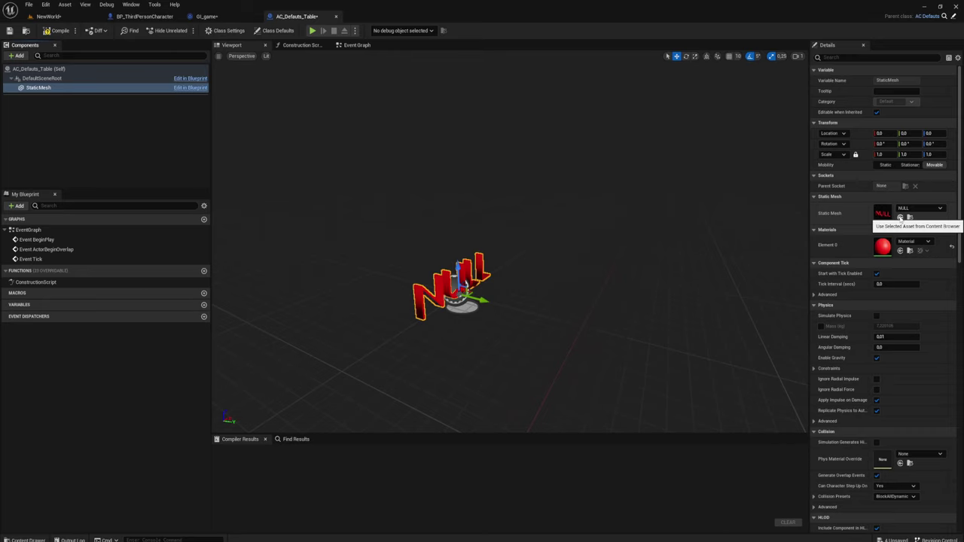
- Set the inherited StaticMesh to Mesh_Table, compile, and return to NewWorld
click(900, 217)
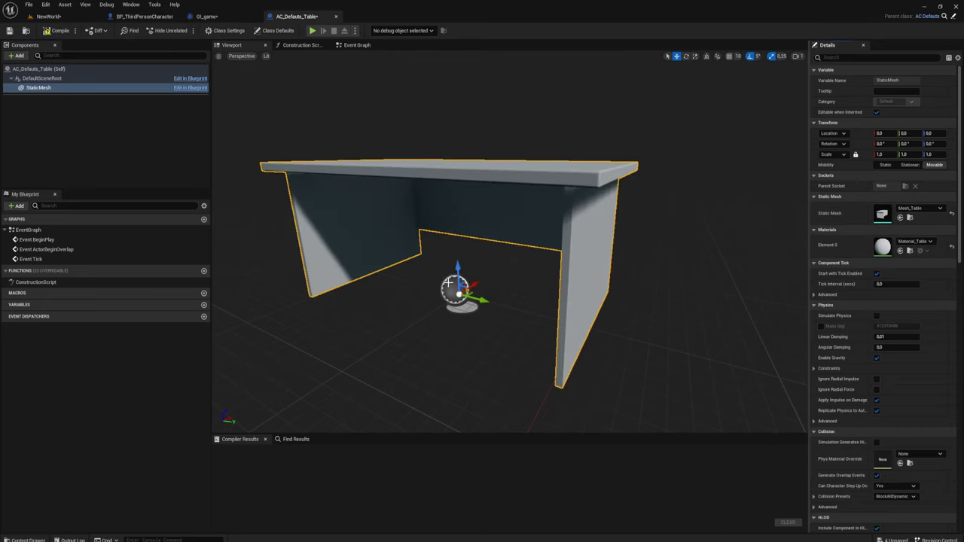
drag(448, 283, 422, 316)
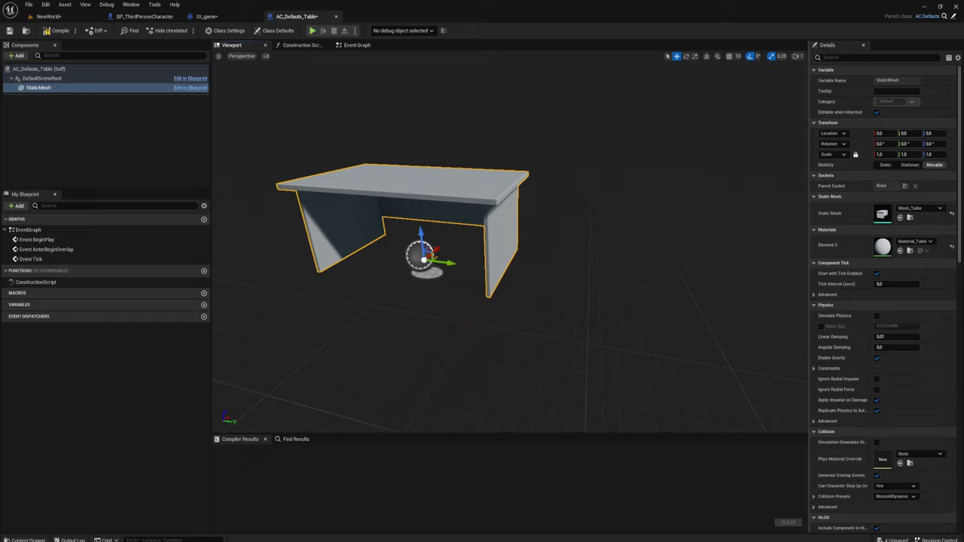
click(45, 3)
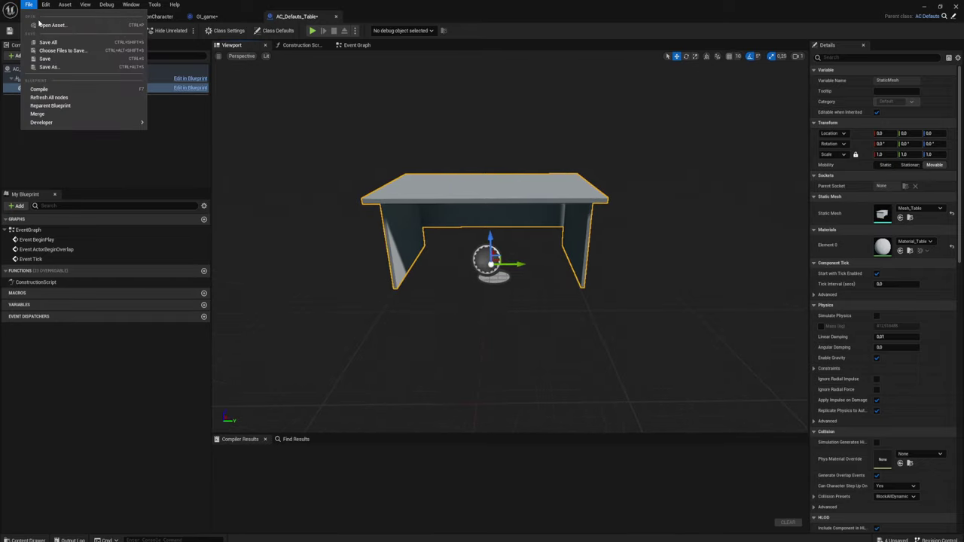
click(481, 345)
mouse_move(480, 345)
mouse_down()
mouse_move(467, 253)
mouse_move(448, 260)
mouse_up()
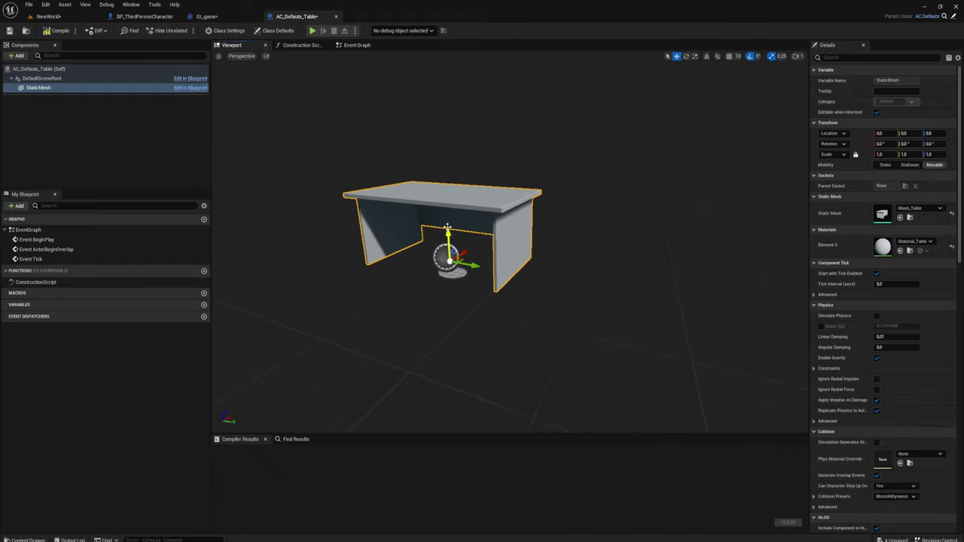
click(51, 31)
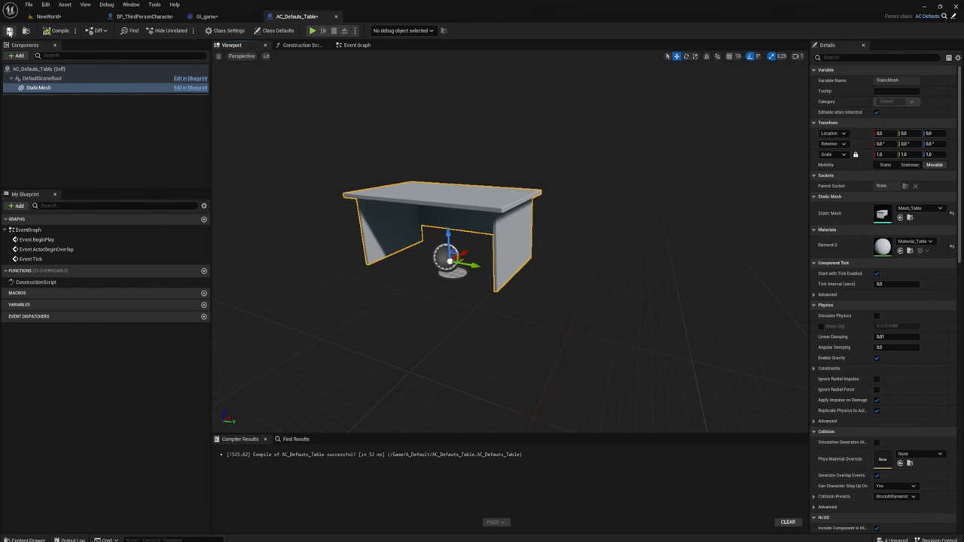
click(49, 16)
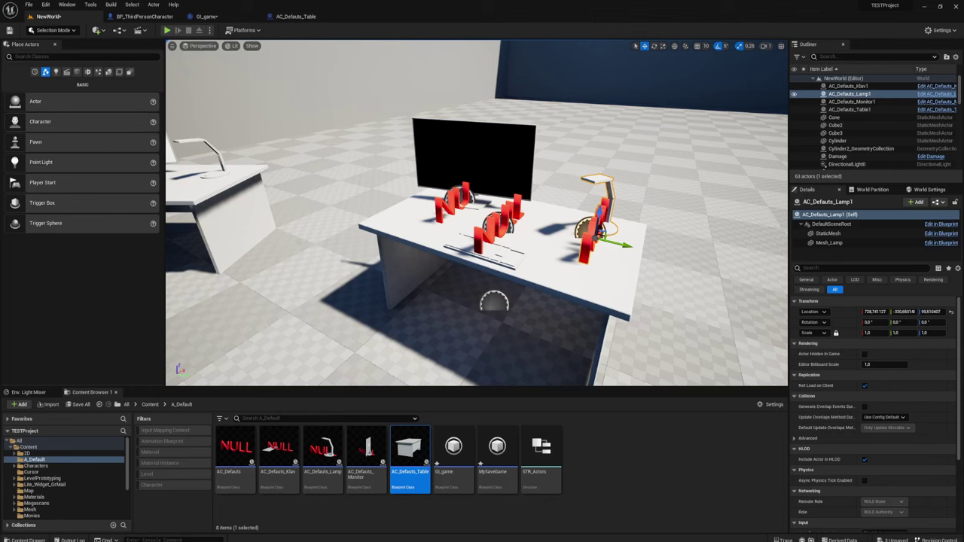
- Open AC_Defauts_Monitor and delete its separate Mesh_Monitor component
click(370, 449)
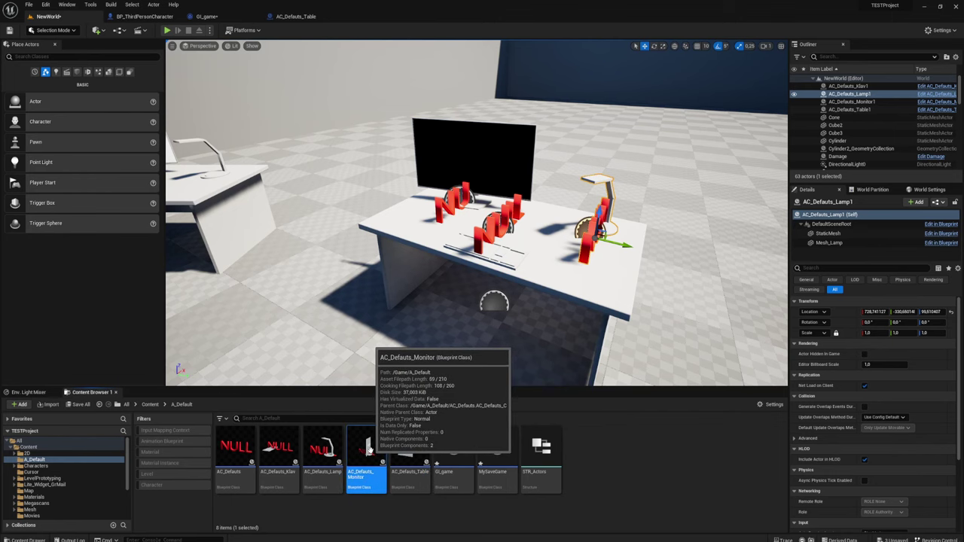
double_click(370, 450)
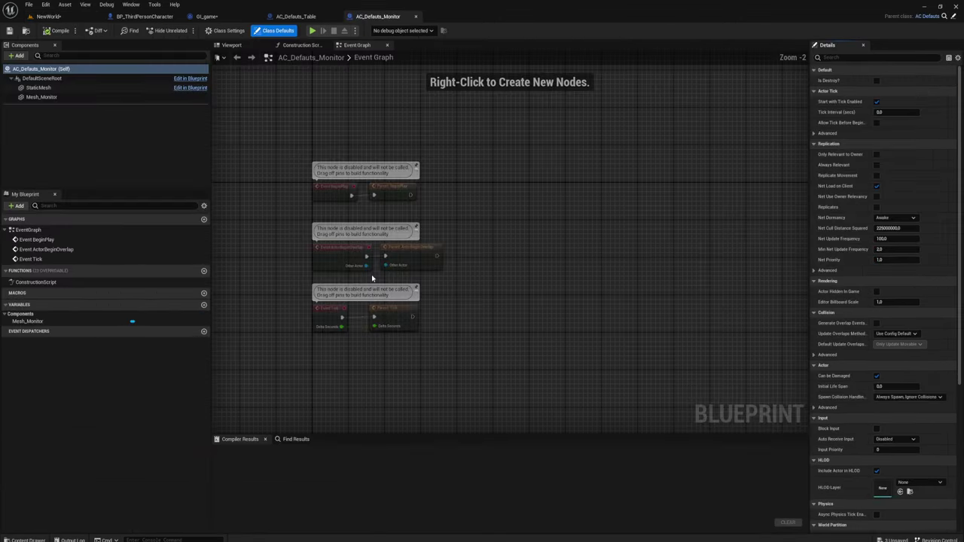
click(241, 47)
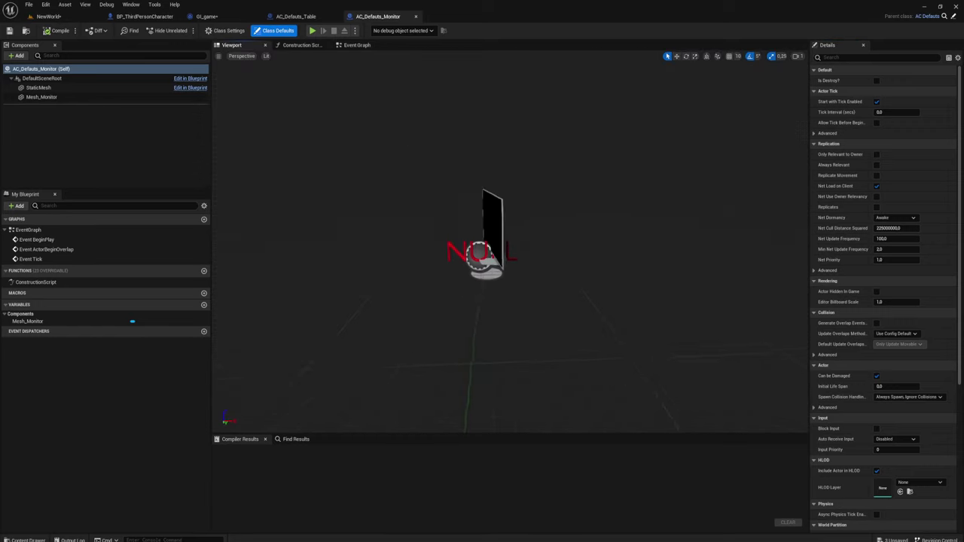
click(45, 97)
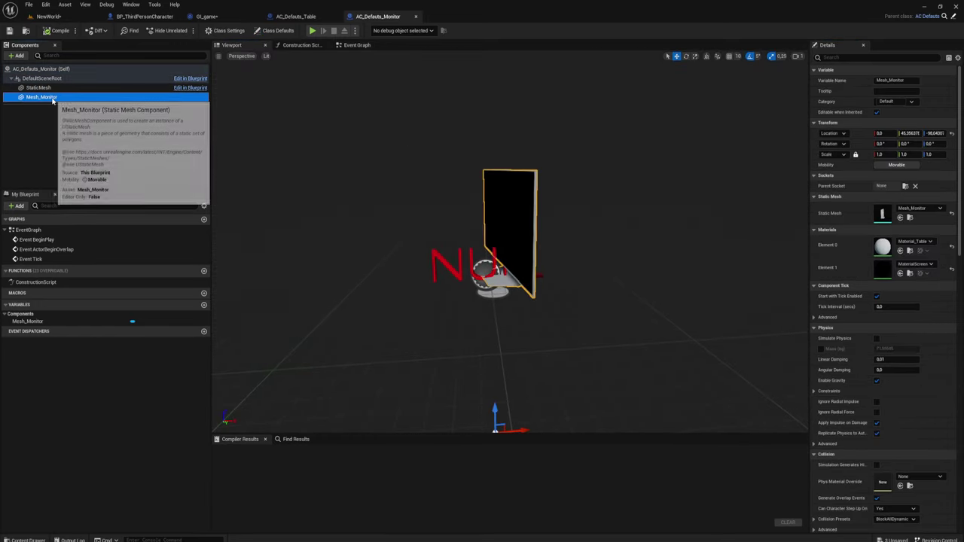
key(Delete)
click(41, 88)
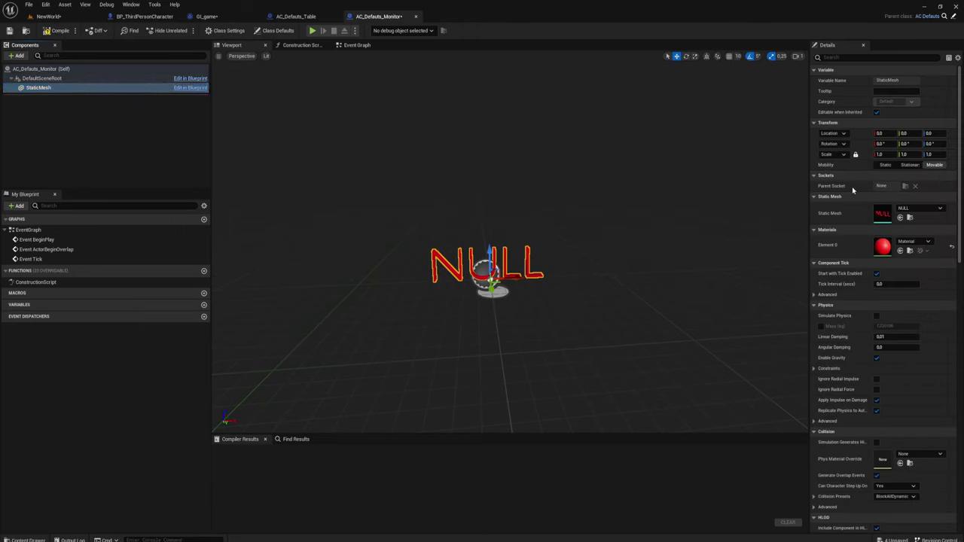
- Set StaticMesh to Mesh_Monitor and move it to about Y 30.86, Z -103.96
click(900, 217)
mouse_move(501, 233)
mouse_down()
mouse_move(539, 215)
mouse_move(540, 316)
mouse_up()
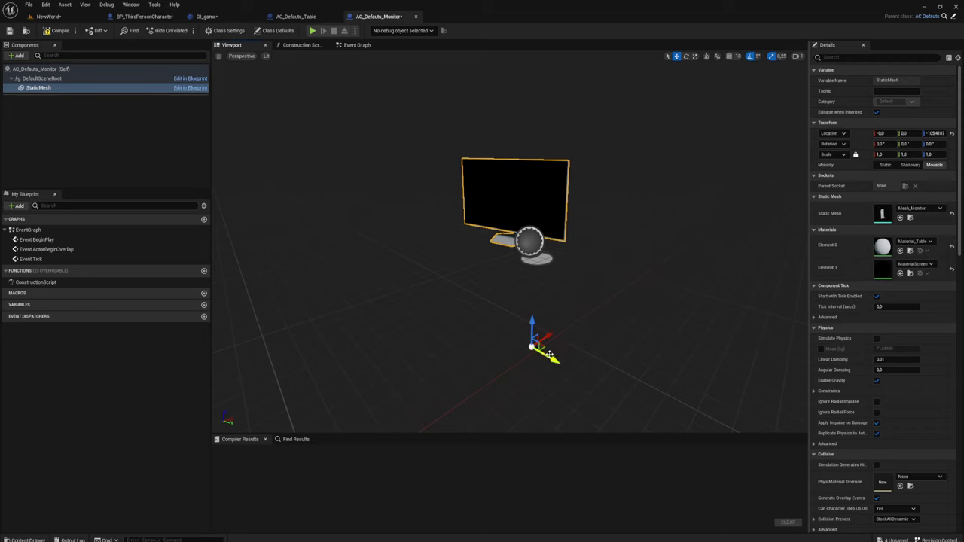
drag(553, 359, 576, 366)
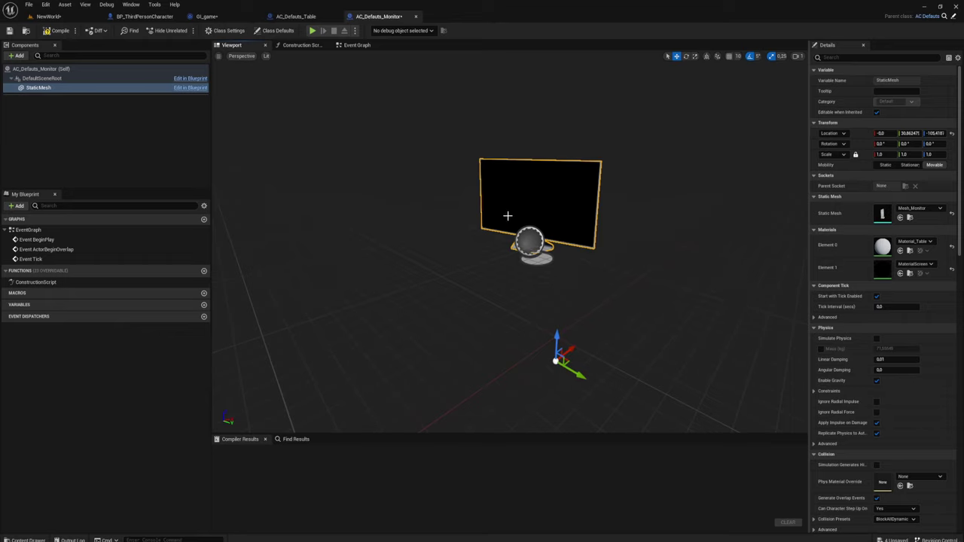
drag(557, 345, 557, 340)
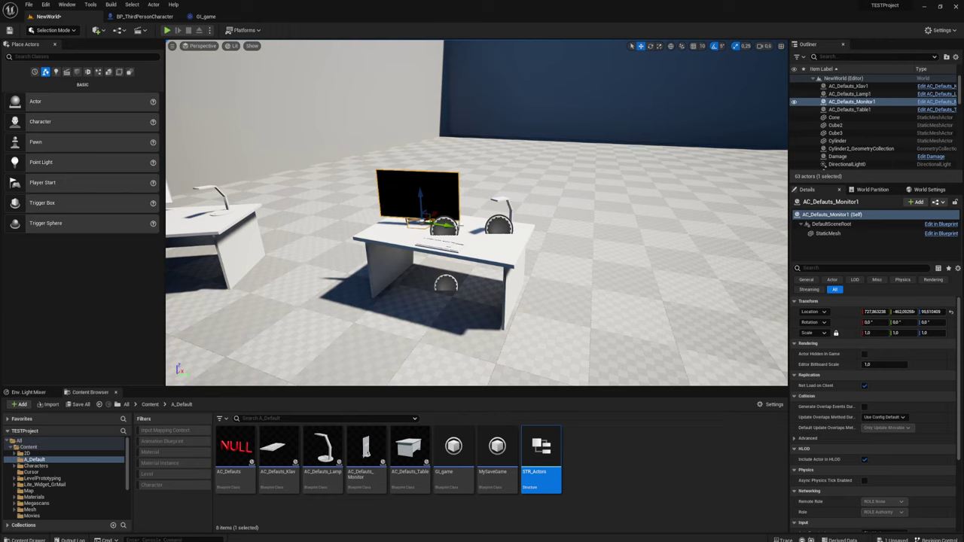
- Check the desk in the level view, then switch to GI_game's Save Actor graph
right_drag(467, 243, 470, 239)
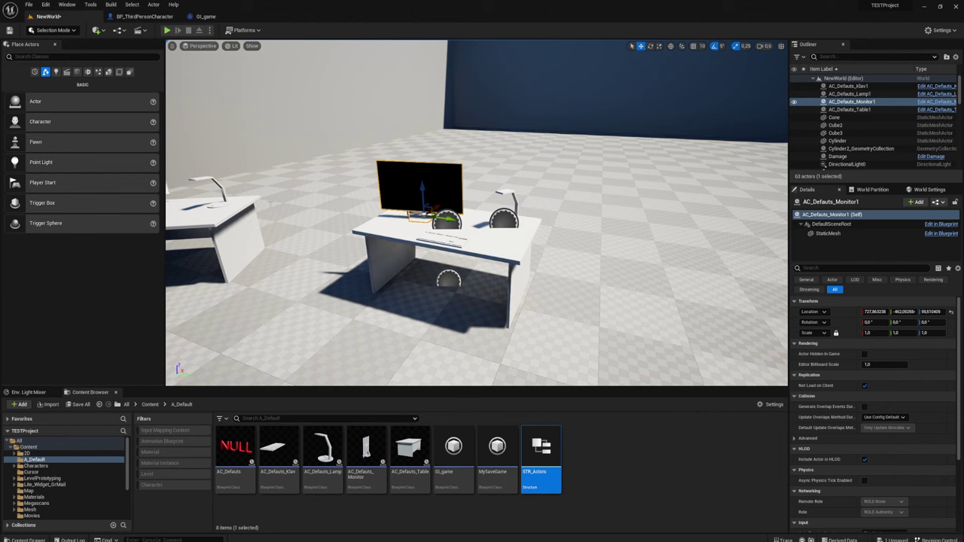
click(204, 16)
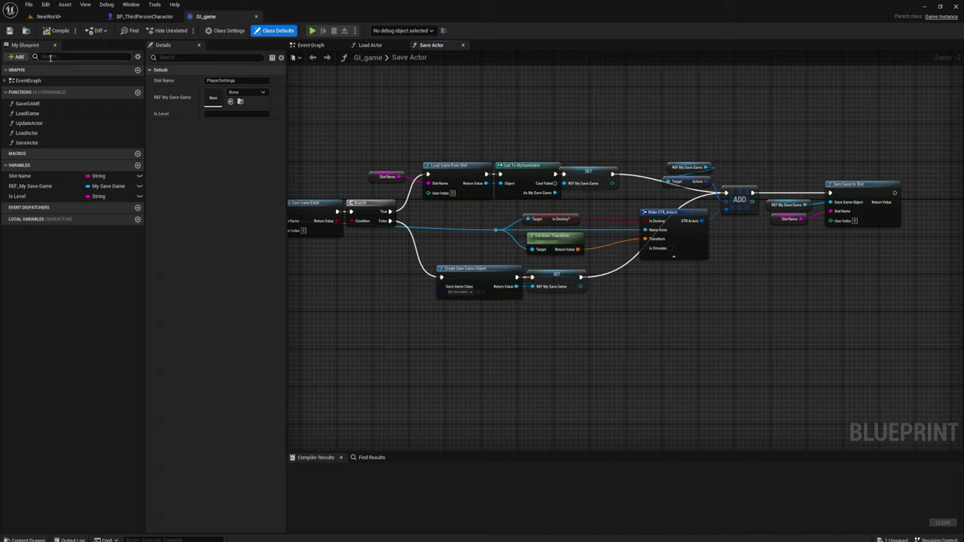
- Look through the SaveGAME, LoadGame, LoadActor and SaveActor functions in GI_game
click(31, 106)
right_click(34, 107)
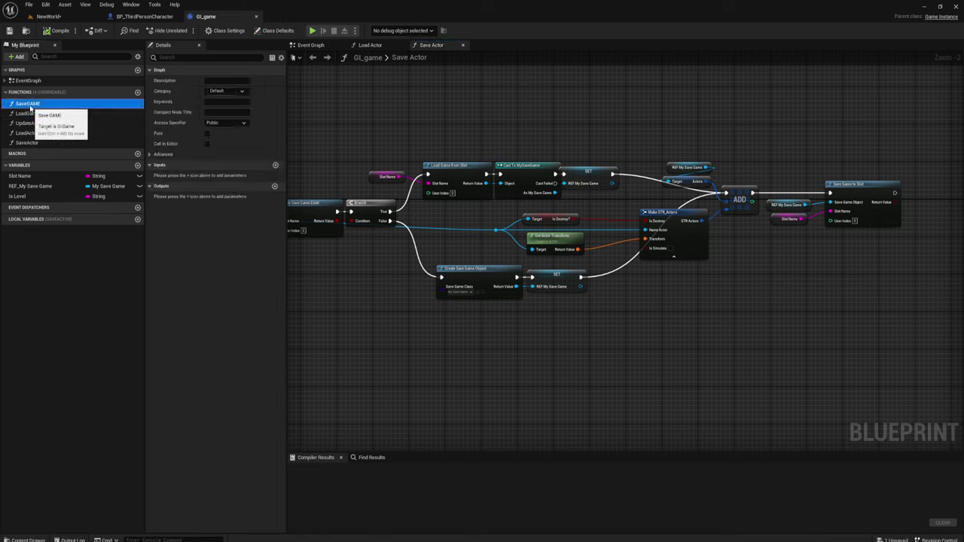
click(22, 107)
click(24, 112)
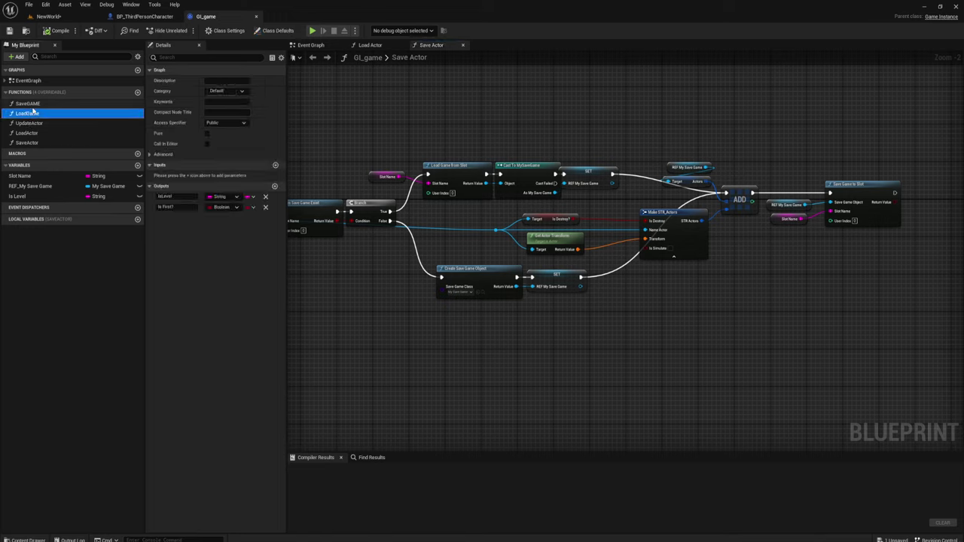
click(33, 134)
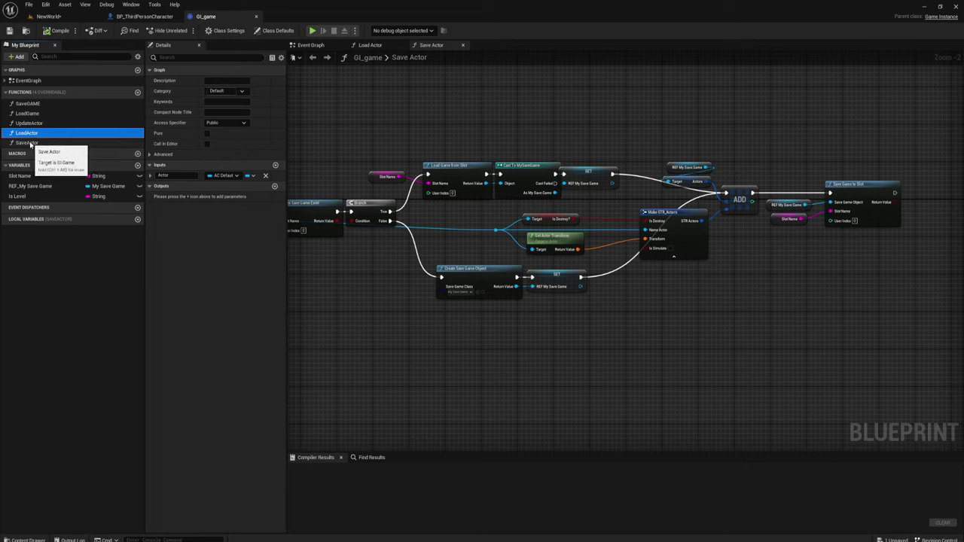
click(30, 143)
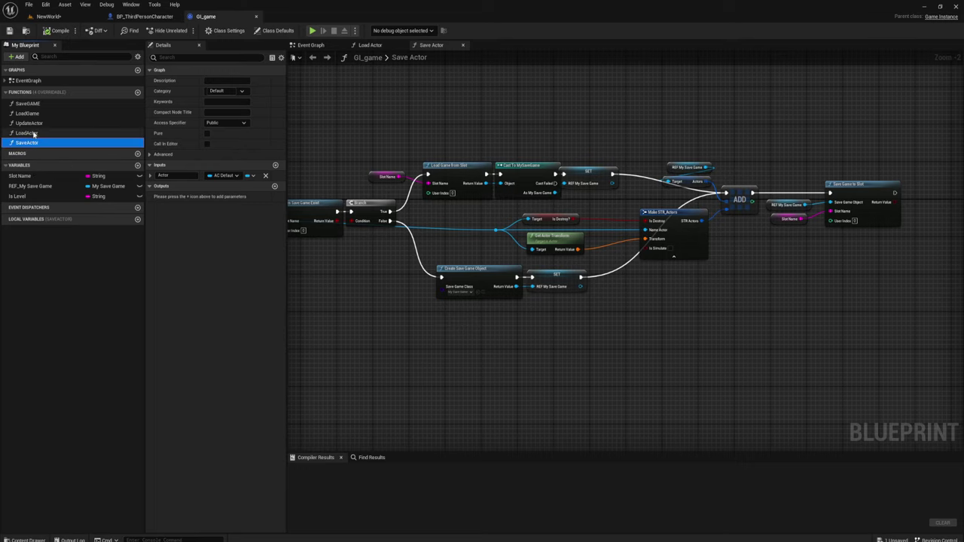
click(34, 133)
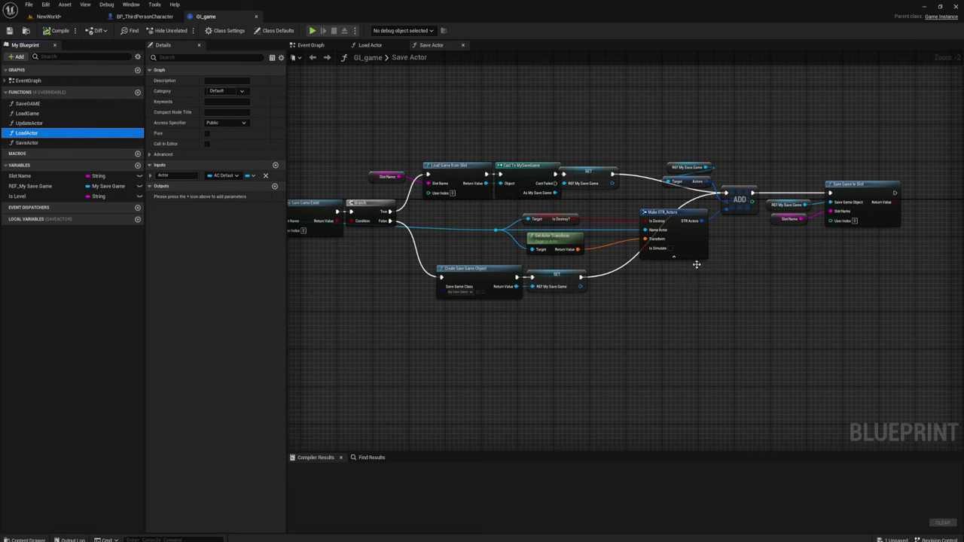
right_drag(697, 264, 567, 281)
right_drag(640, 281, 588, 263)
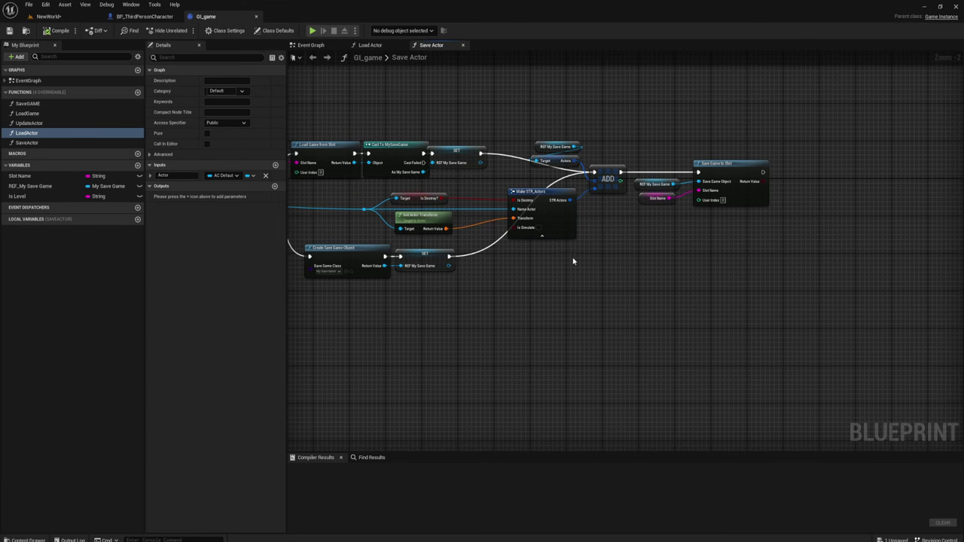
mouse_move(572, 261)
right_down()
mouse_move(622, 271)
mouse_move(481, 290)
right_up()
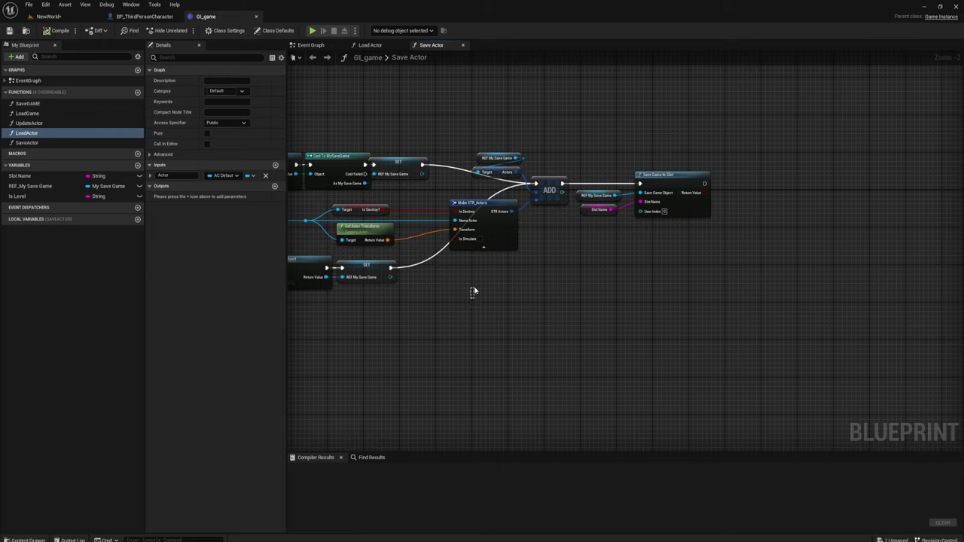
- Move the Make STR_Actors, ADD and Save Game to Slot nodes and actor-wire reroute right
drag(351, 251, 568, 198)
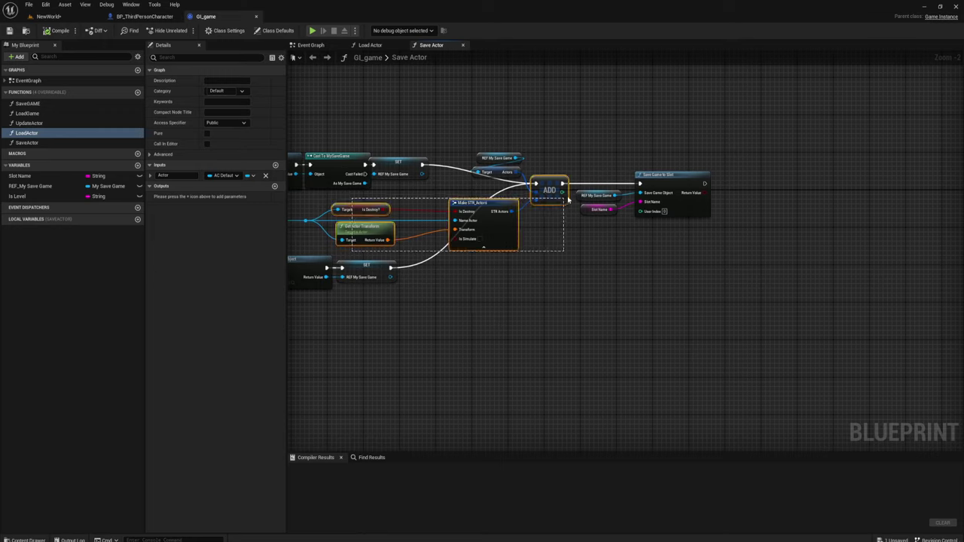
shift+drag(469, 123, 732, 222)
drag(693, 186, 963, 186)
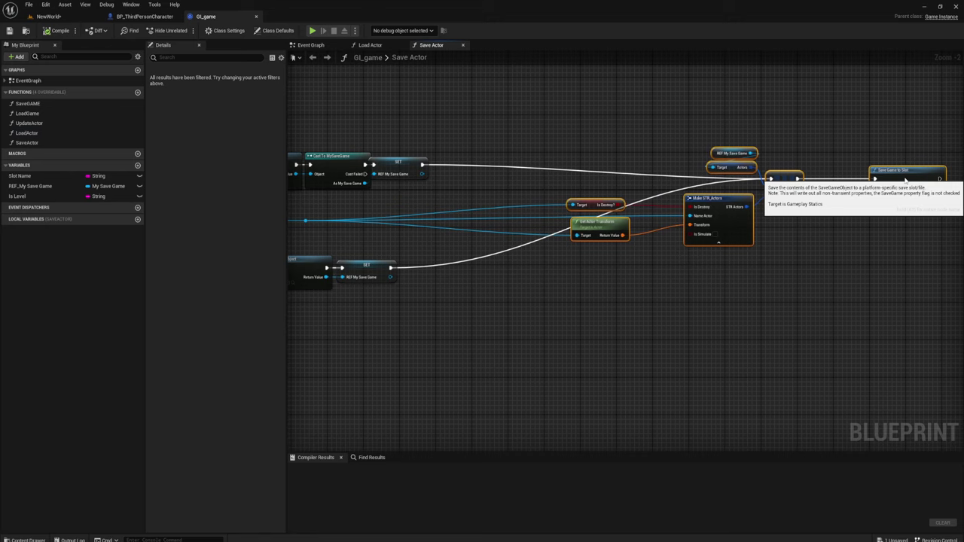
click(305, 221)
drag(321, 225, 573, 224)
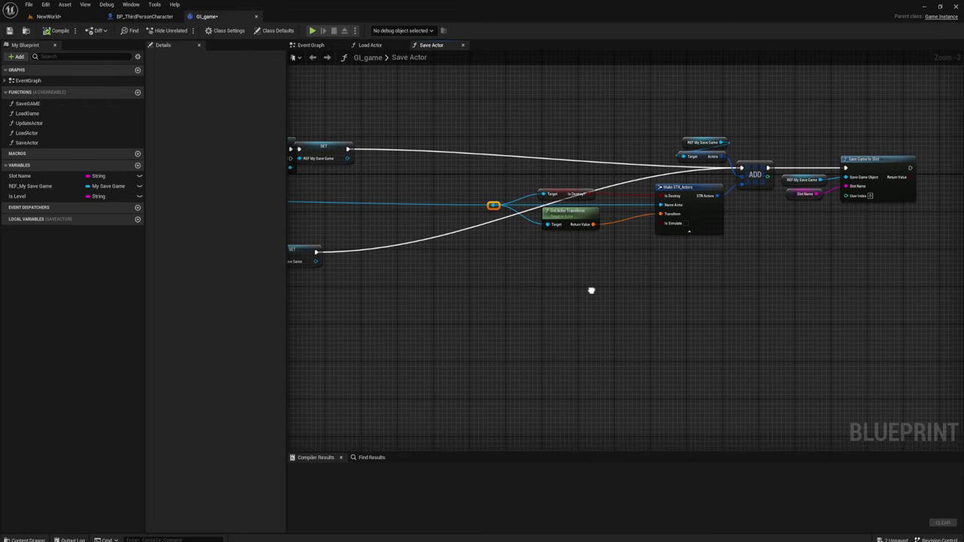
right_drag(667, 310, 578, 312)
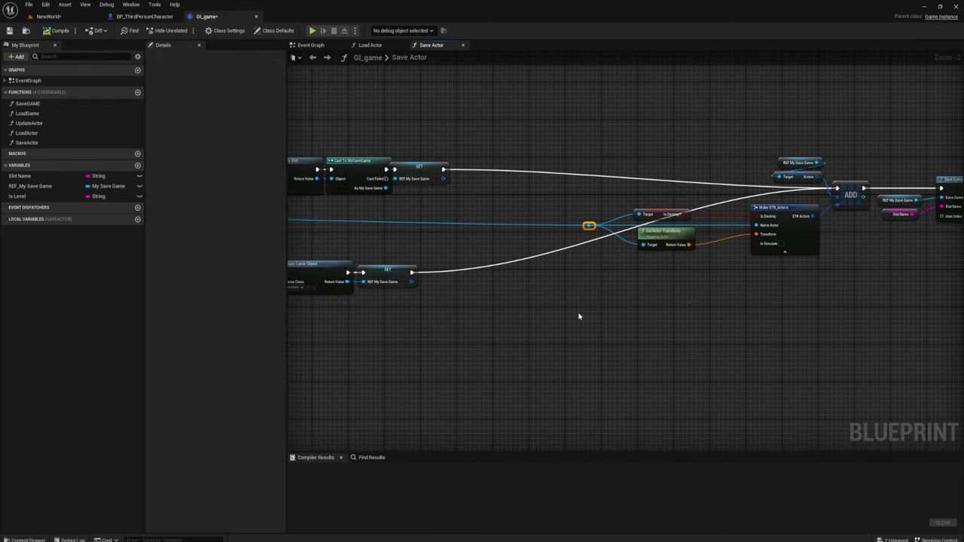
- Unhook the lower SET from ADD, shift the save nodes further, and add a Branch after the upper SET
alt+click(581, 249)
scroll(498, 189, down, 1)
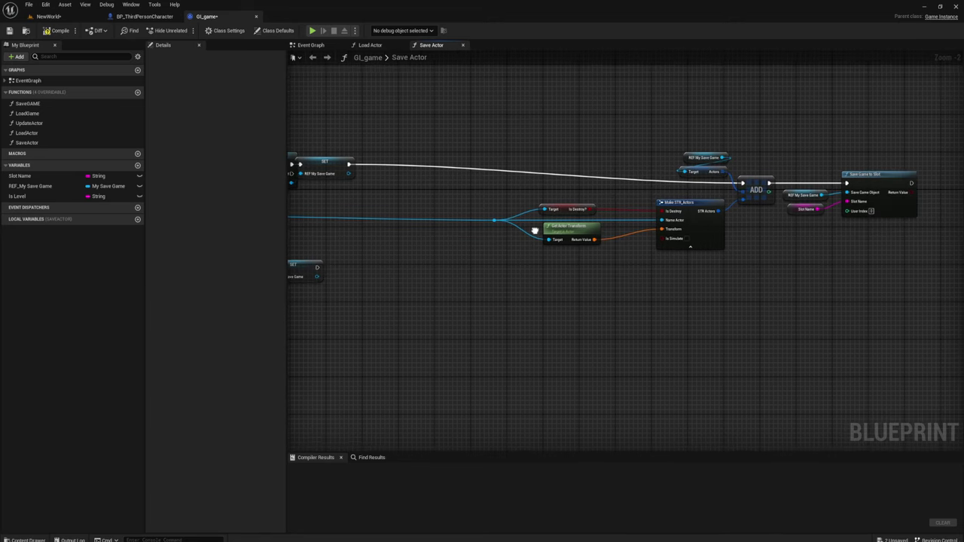
scroll(493, 181, down, 1)
drag(484, 163, 761, 255)
drag(759, 192, 839, 193)
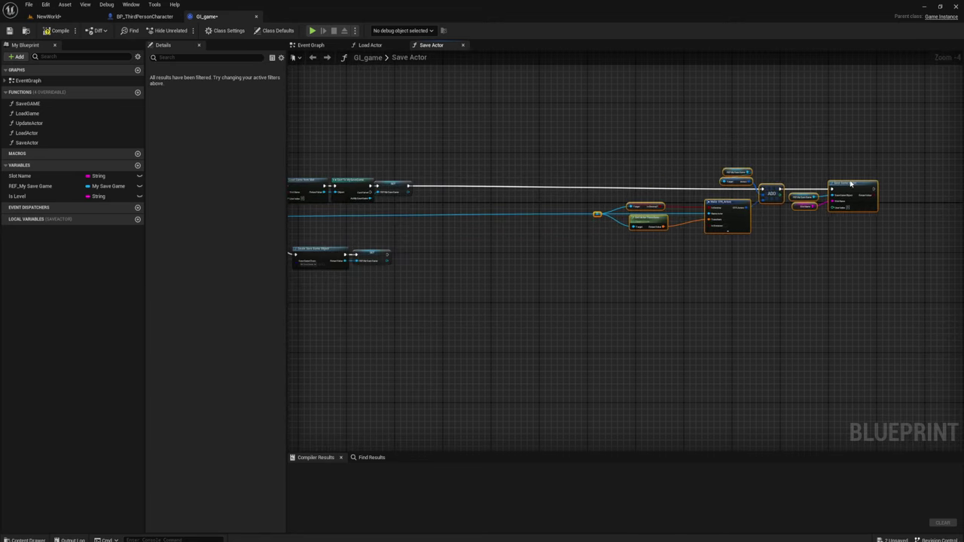
scroll(470, 231, up, 4)
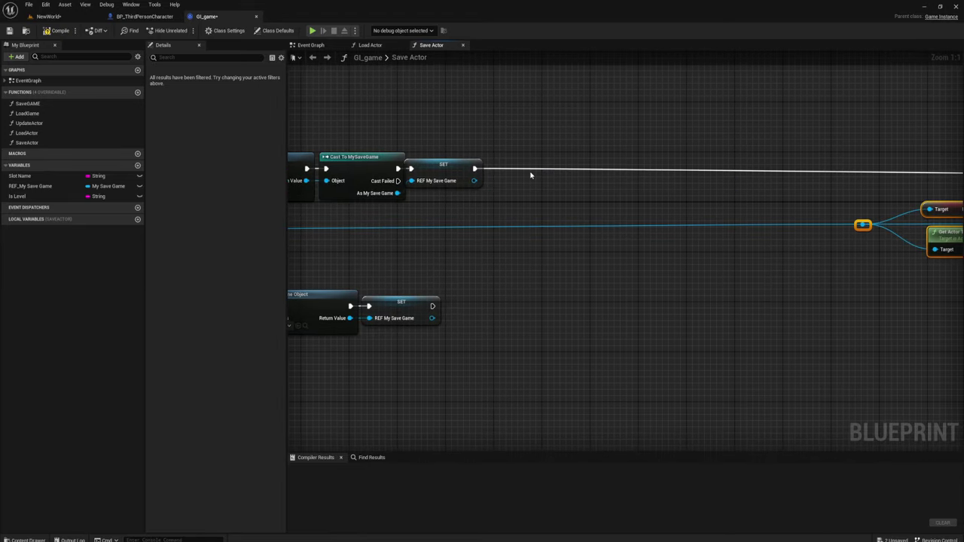
click(497, 163)
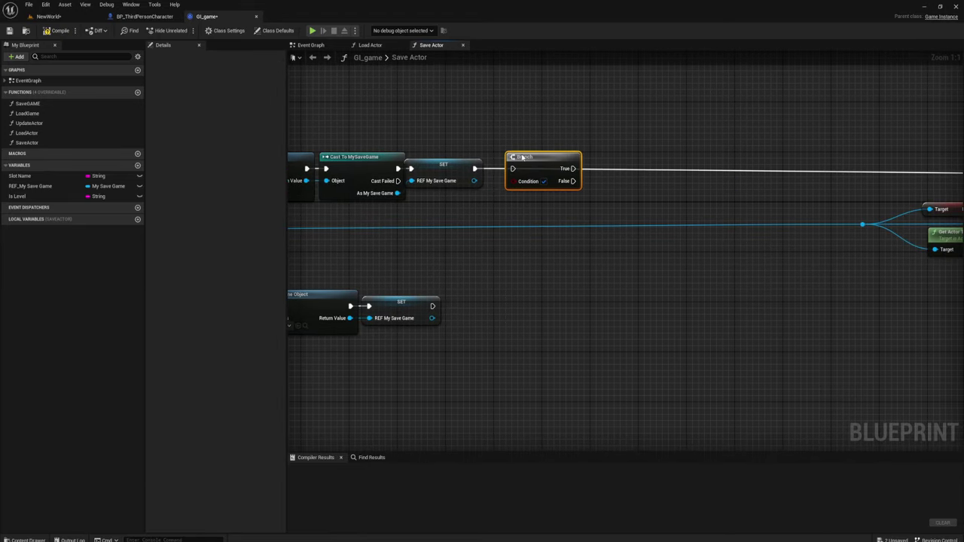
- Add a reroute on the Actor wire and attach an Is Simulating Physics (StaticMesh) node
double_click(471, 225)
drag(477, 226, 430, 237)
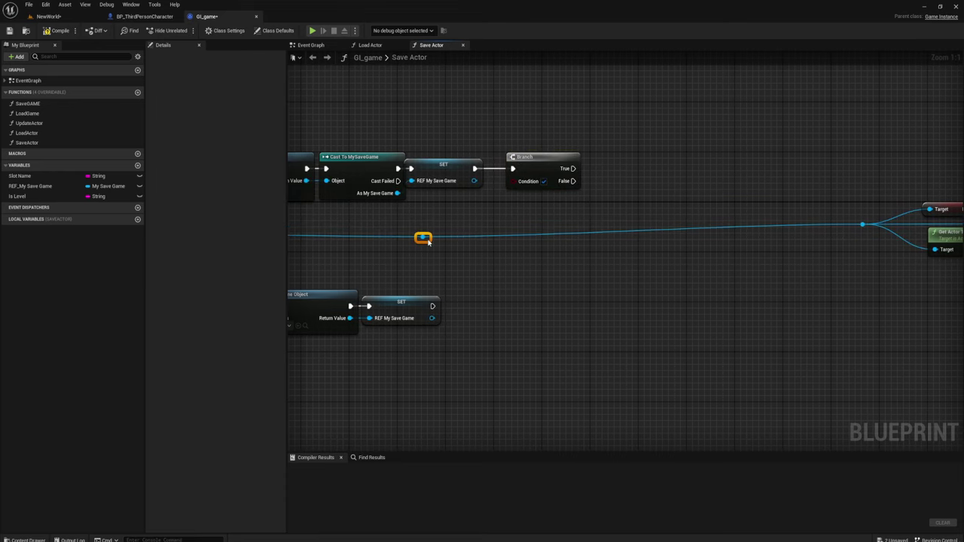
right_drag(302, 249, 740, 235)
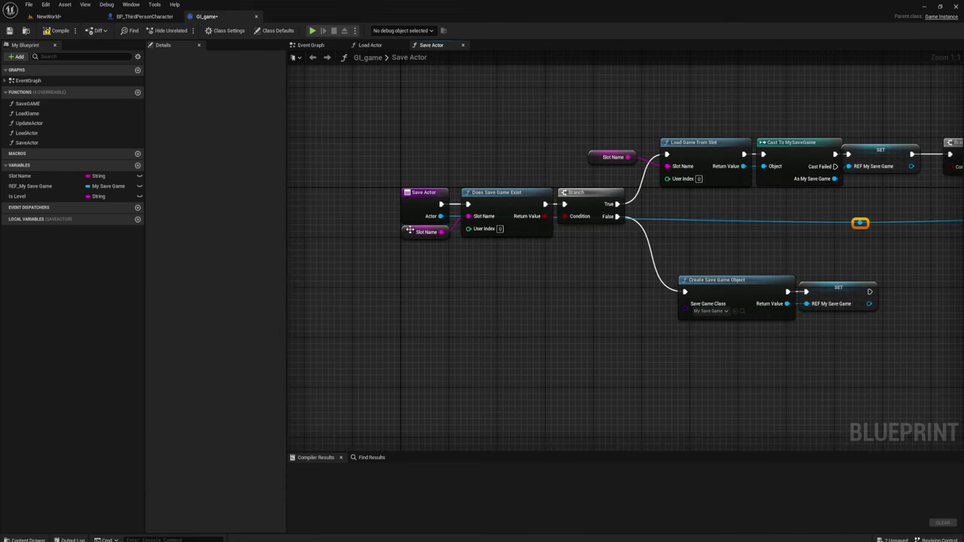
right_drag(800, 261, 589, 256)
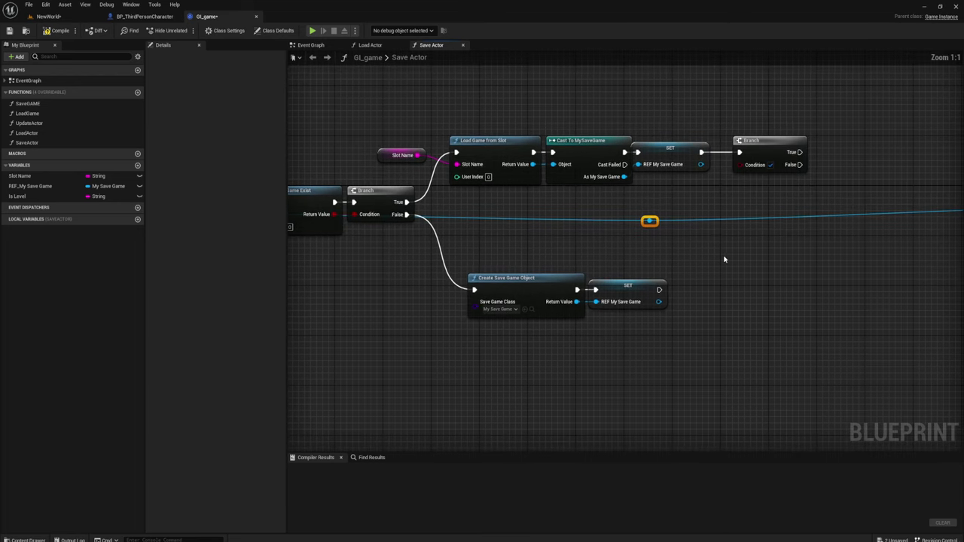
right_drag(723, 259, 595, 256)
drag(534, 223, 564, 204)
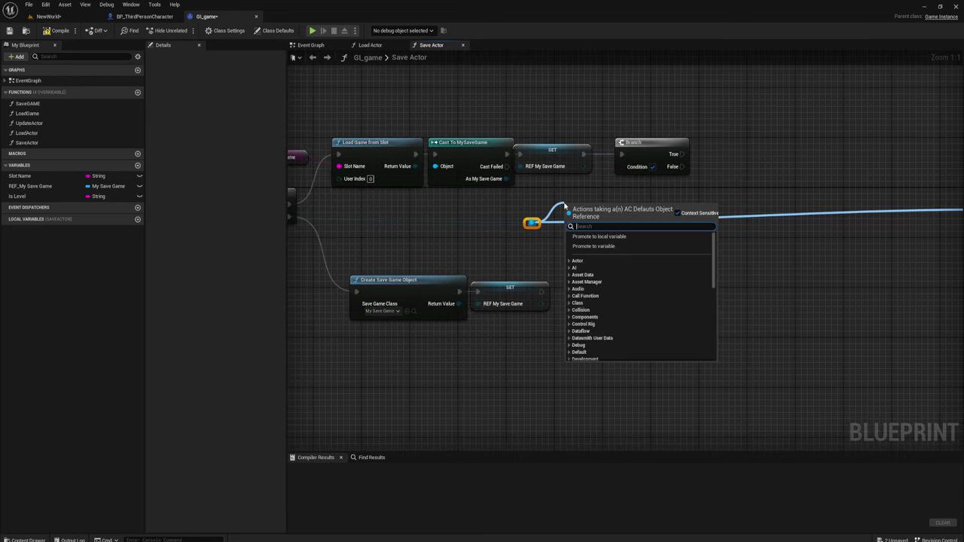
text(is)
text(si)
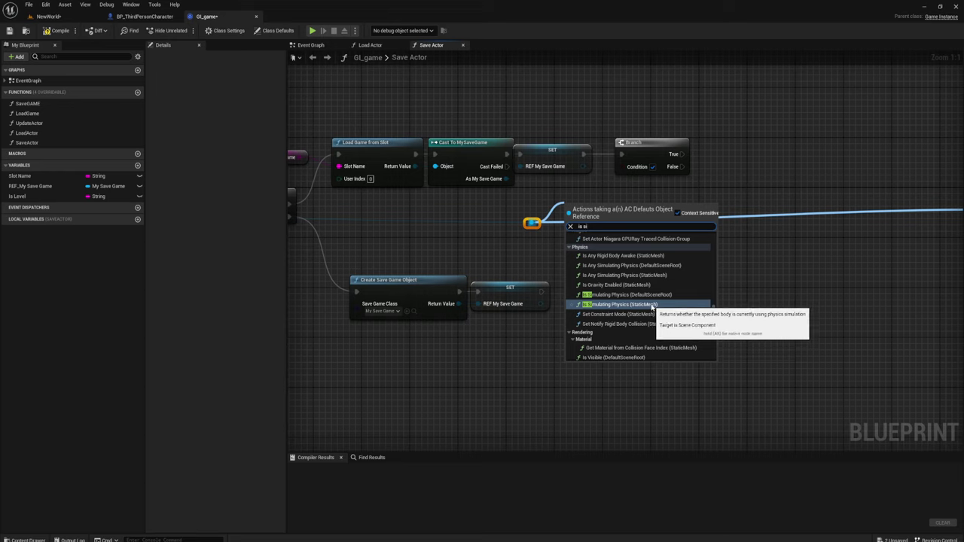
click(652, 307)
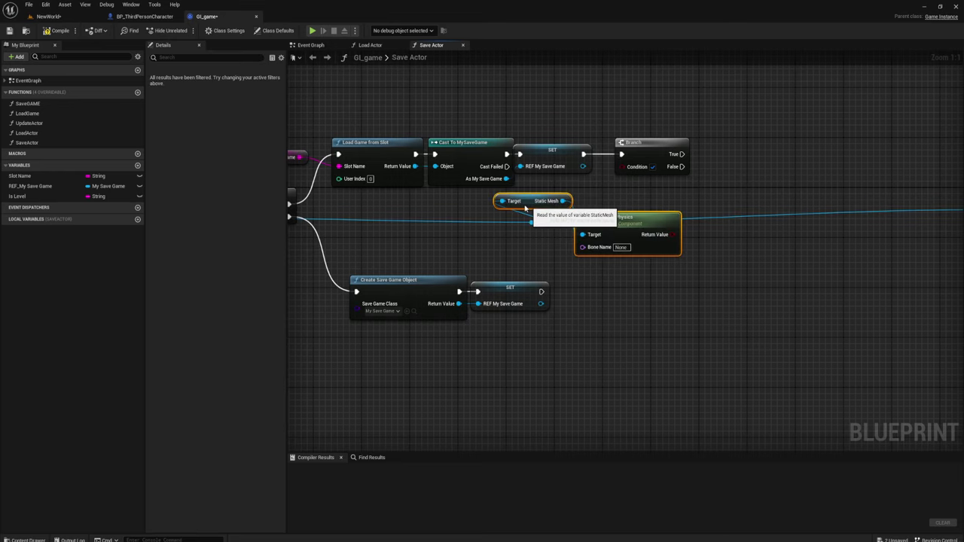
- Position the physics check beside the Branch and select the right-hand save nodes
drag(512, 189, 502, 207)
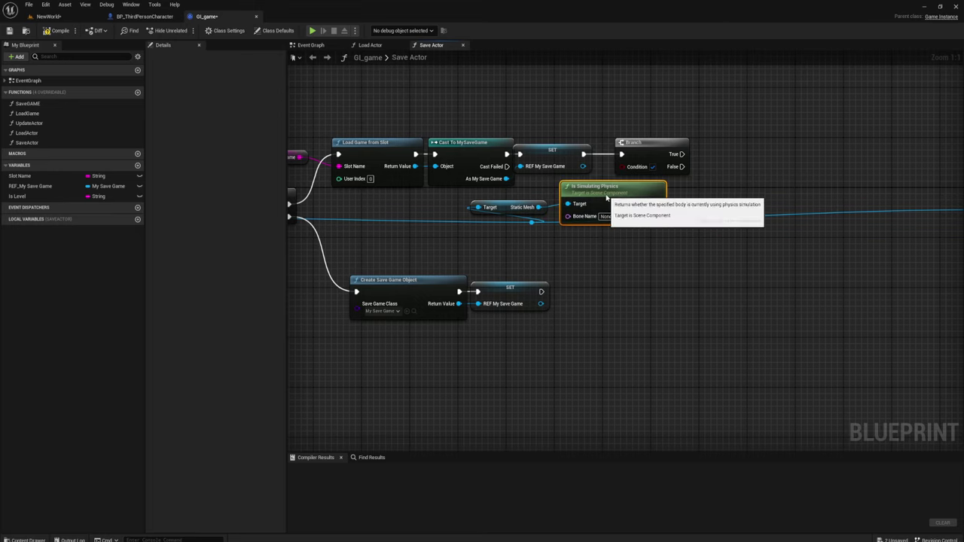
drag(597, 230, 587, 194)
drag(647, 203, 614, 177)
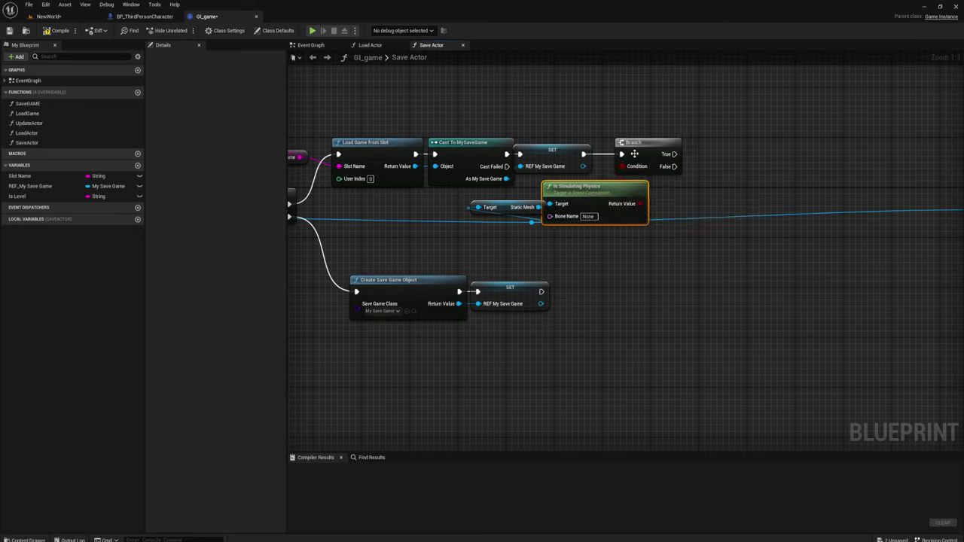
drag(631, 143, 678, 143)
drag(592, 186, 609, 186)
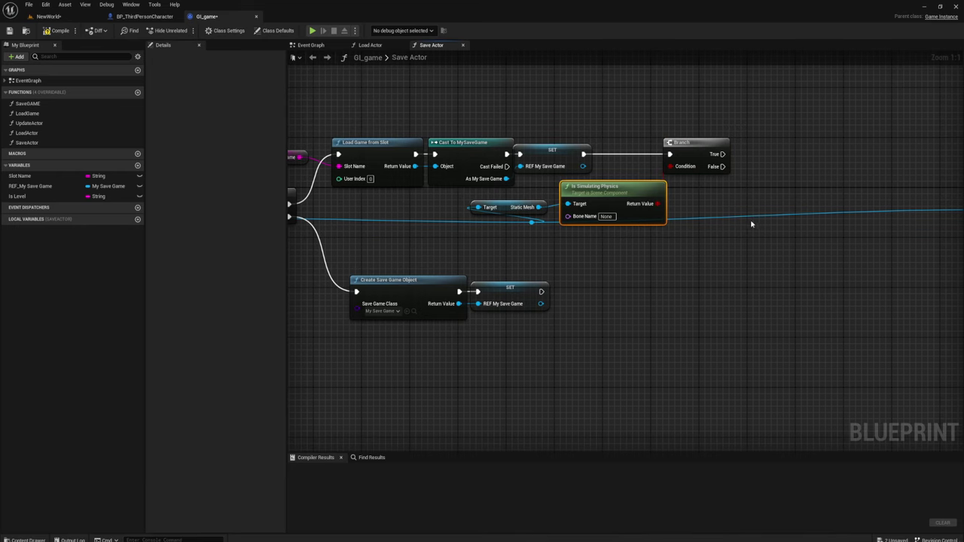
mouse_move(750, 223)
right_down()
mouse_move(540, 249)
mouse_move(490, 233)
right_up()
scroll(583, 247, down, 3)
drag(493, 233, 880, 115)
- Move the save nodes beside the Branch and wire its False output to ADD
drag(894, 153, 742, 211)
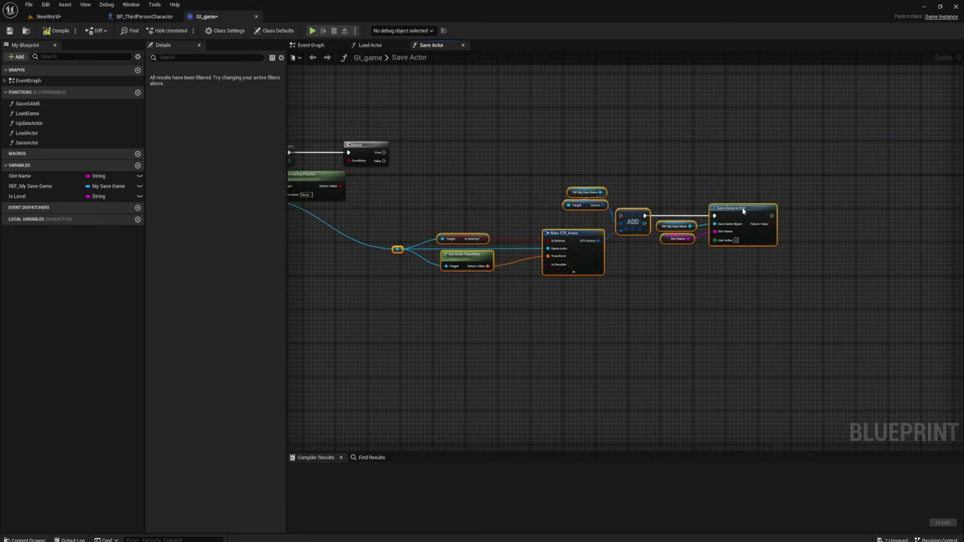
scroll(672, 211, up, 2)
mouse_move(351, 214)
right_down()
mouse_move(559, 188)
mouse_move(495, 204)
right_up()
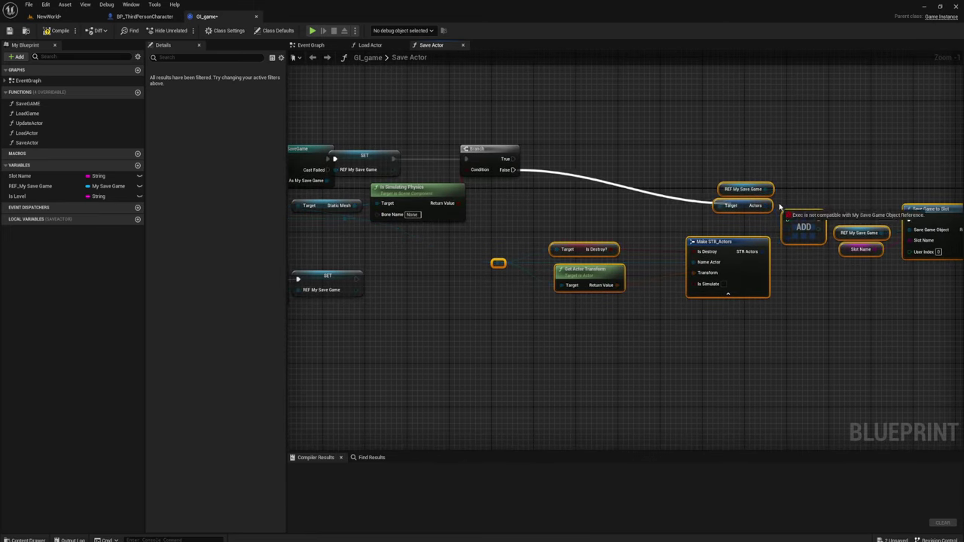
drag(512, 169, 787, 219)
right_drag(786, 266, 722, 260)
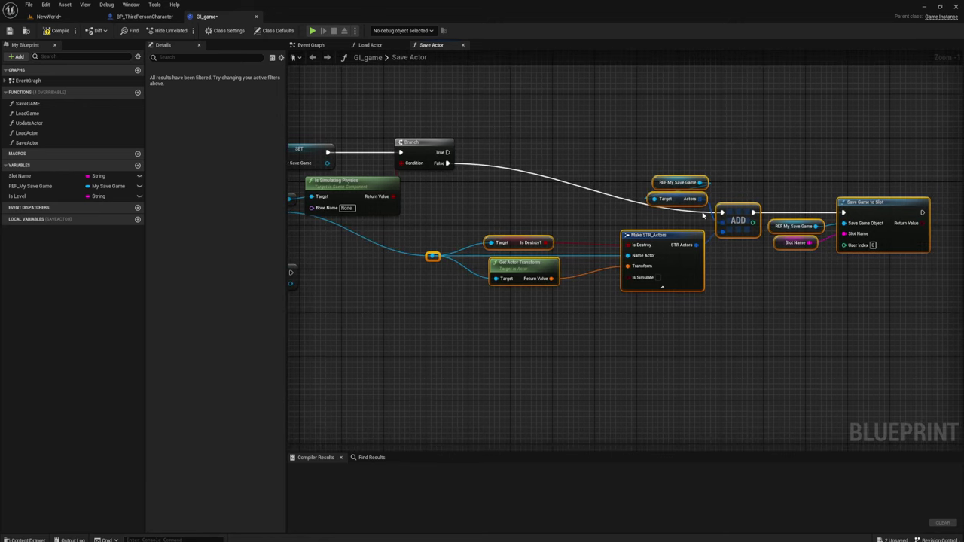
- Duplicate the reroute and save chain, placing the copy above the original
drag(512, 147, 888, 338)
mouse_move(755, 304)
right_down()
mouse_move(713, 320)
mouse_move(729, 303)
right_up()
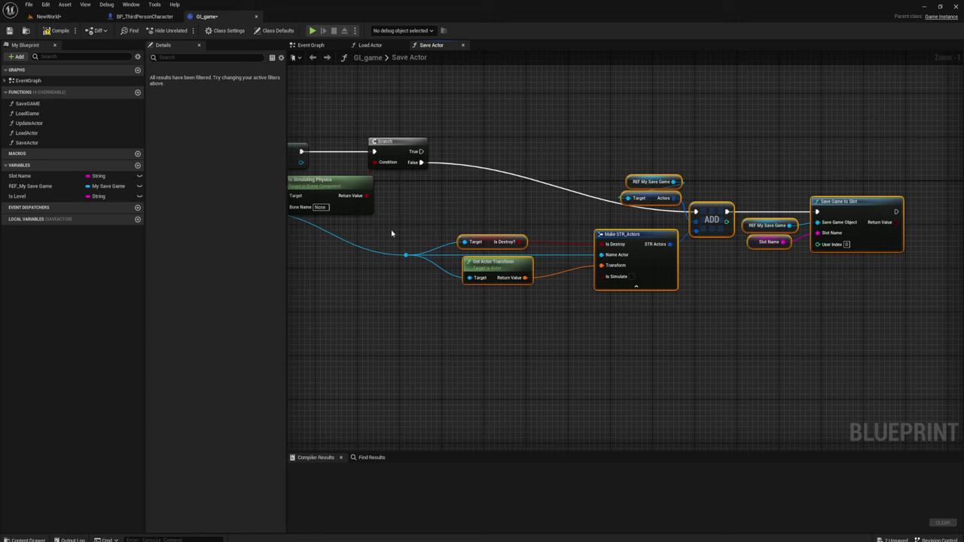
drag(389, 231, 569, 318)
shift+drag(583, 362, 871, 149)
drag(845, 202, 823, 229)
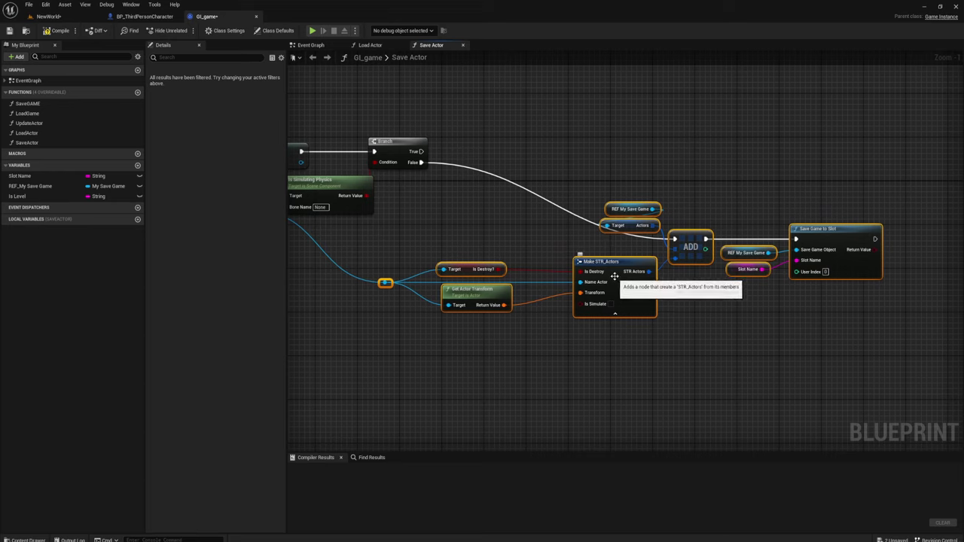
key(ctrl+v)
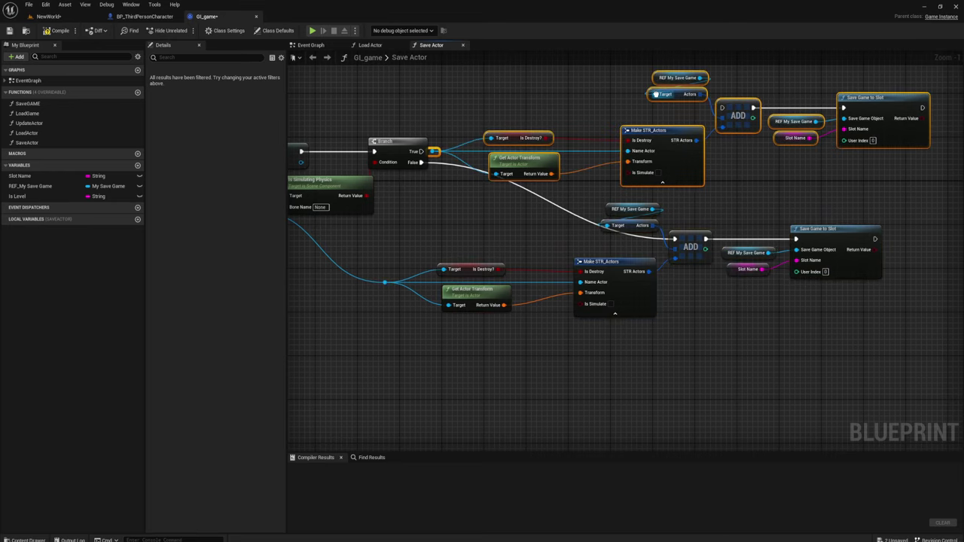
drag(654, 131, 664, 87)
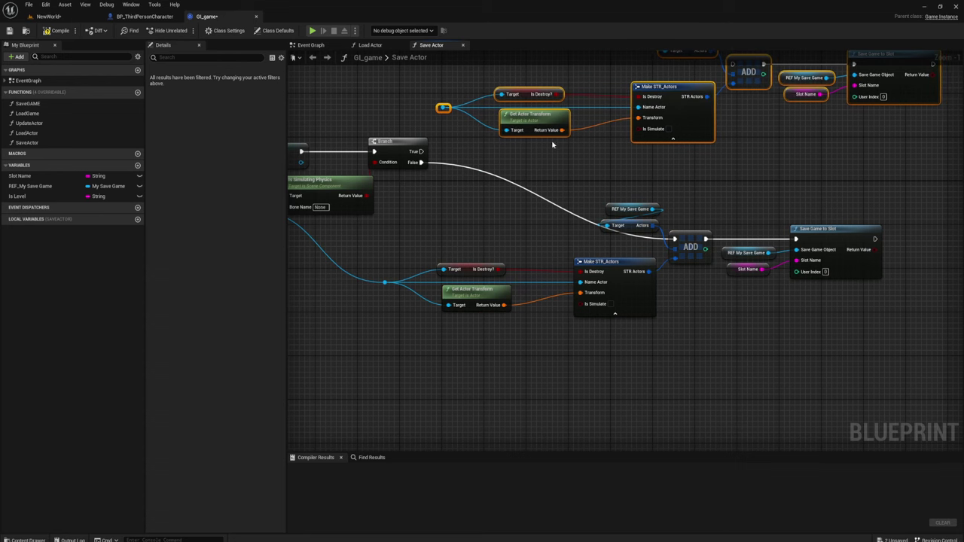
- Connect the Static Mesh output to the reroute and run ADD from the Branch True output
mouse_move(538, 150)
right_down()
mouse_move(592, 211)
mouse_move(607, 207)
right_up()
right_drag(504, 251, 534, 242)
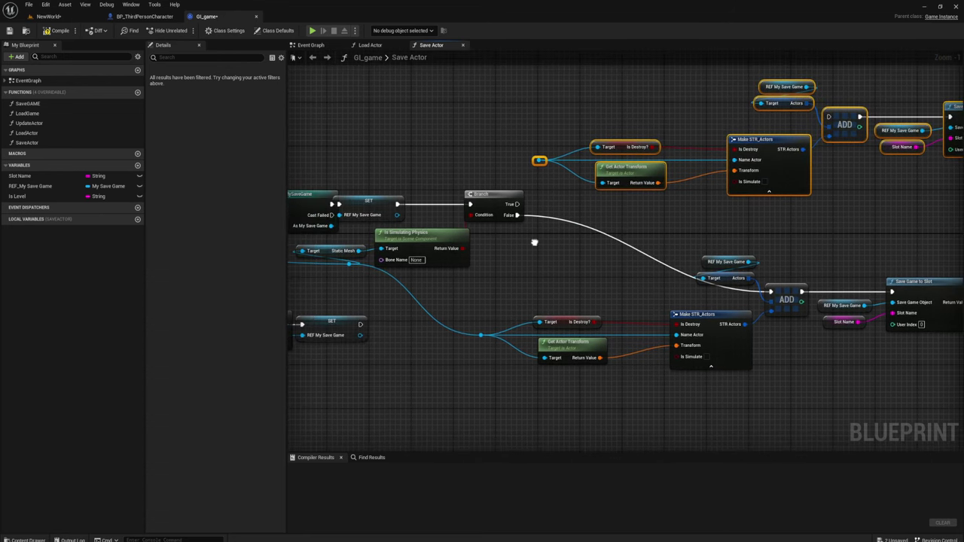
drag(538, 161, 358, 251)
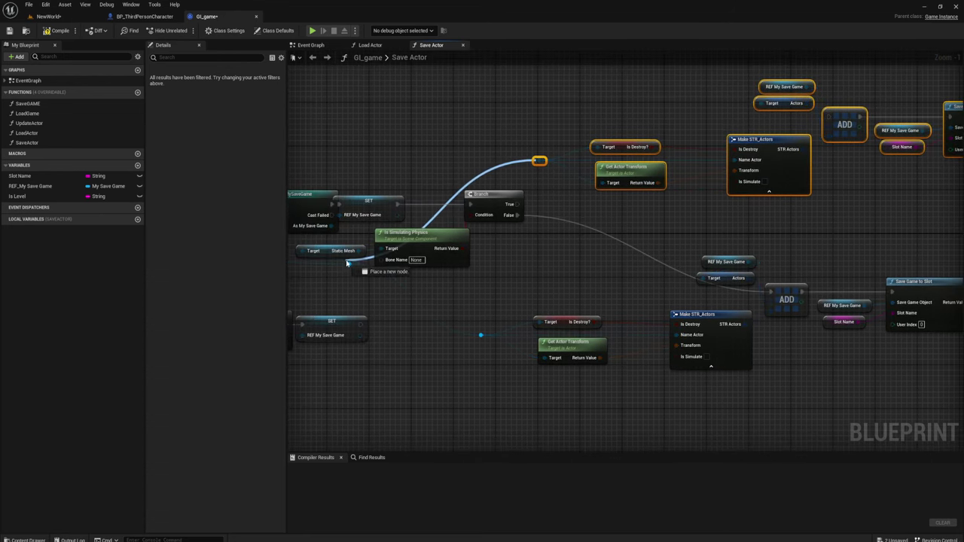
mouse_move(531, 269)
right_down()
mouse_move(519, 269)
mouse_move(511, 251)
right_up()
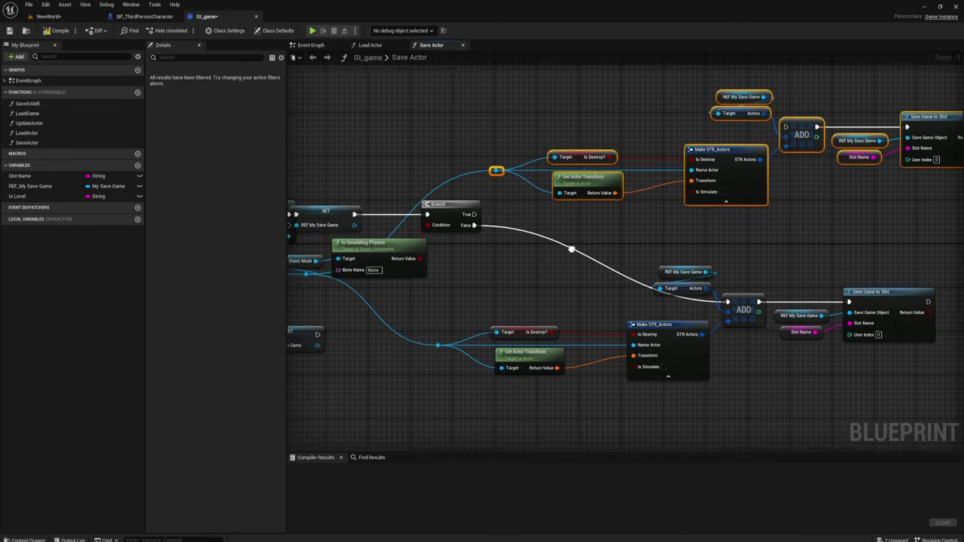
scroll(512, 251, up, 1)
drag(420, 231, 777, 133)
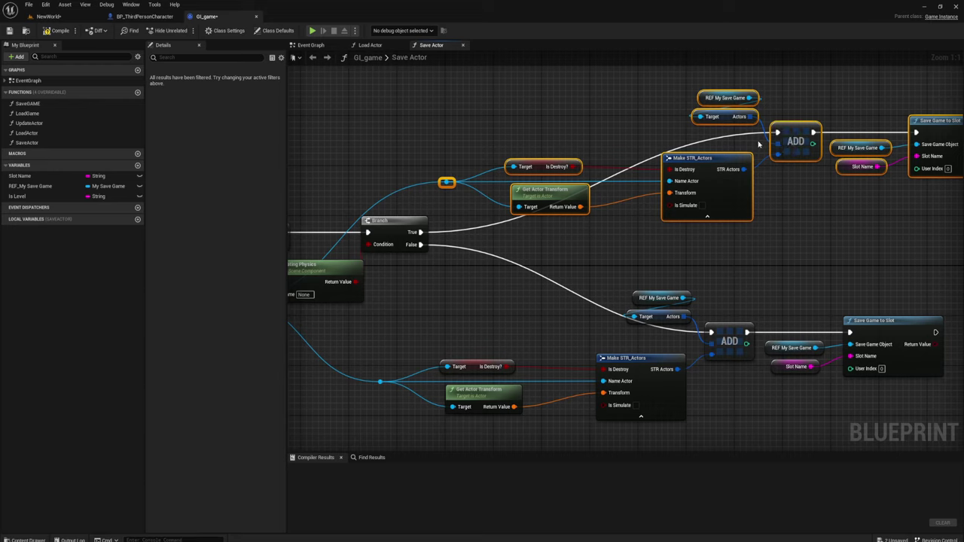
- Delete the copy's Get Actor Transform node and tick Is Simulate on Make STR_Actors
right_drag(636, 232, 599, 224)
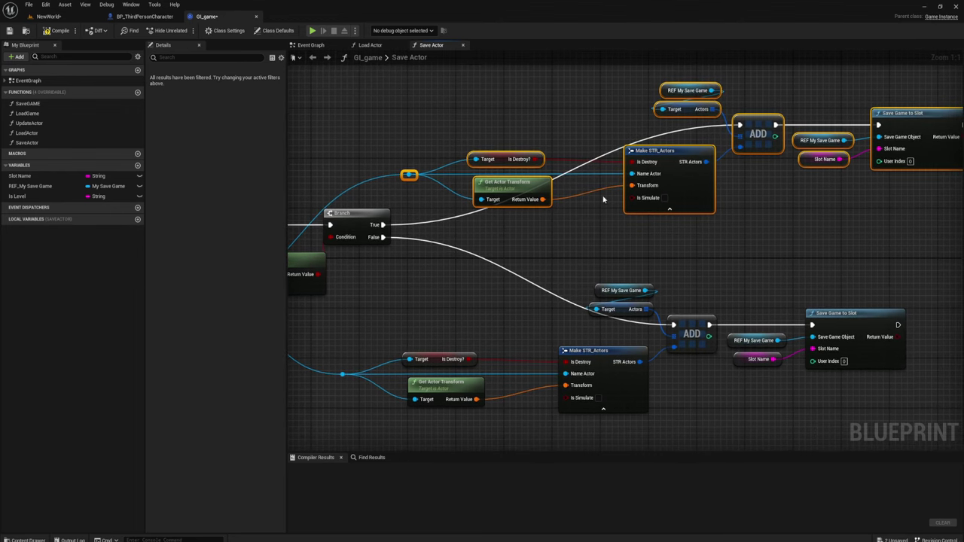
right_drag(602, 181, 628, 165)
mouse_move(435, 159)
mouse_down()
mouse_move(517, 221)
mouse_move(524, 216)
mouse_move(506, 183)
mouse_up()
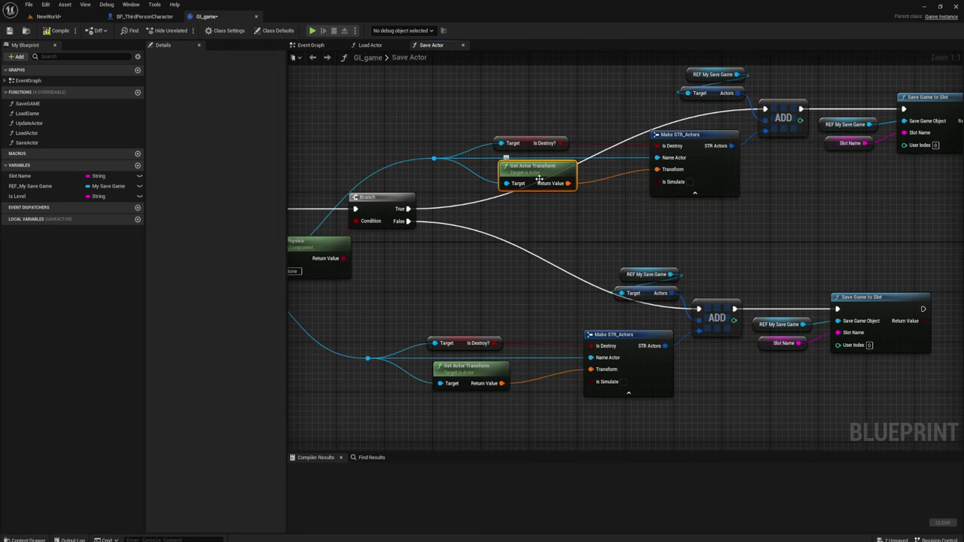
key(Delete)
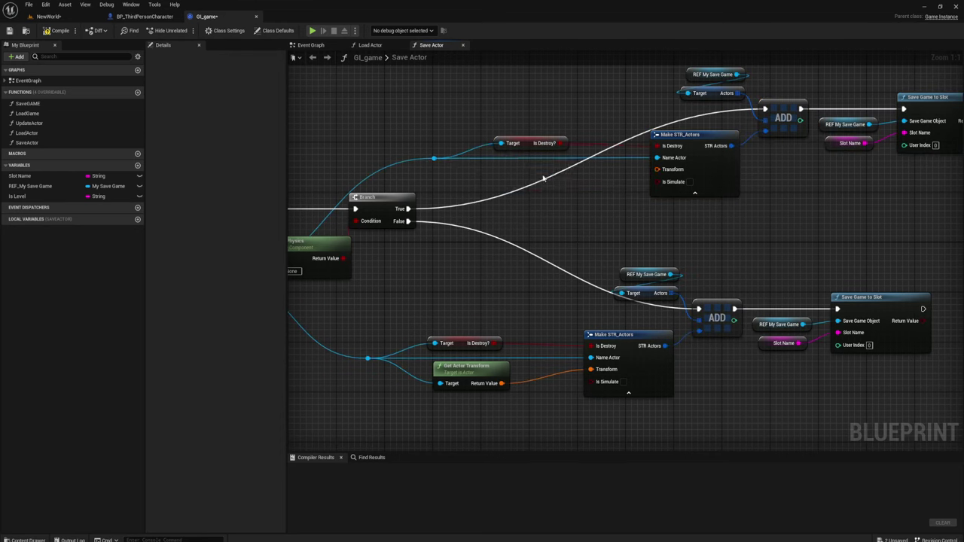
click(689, 181)
right_drag(547, 225, 567, 227)
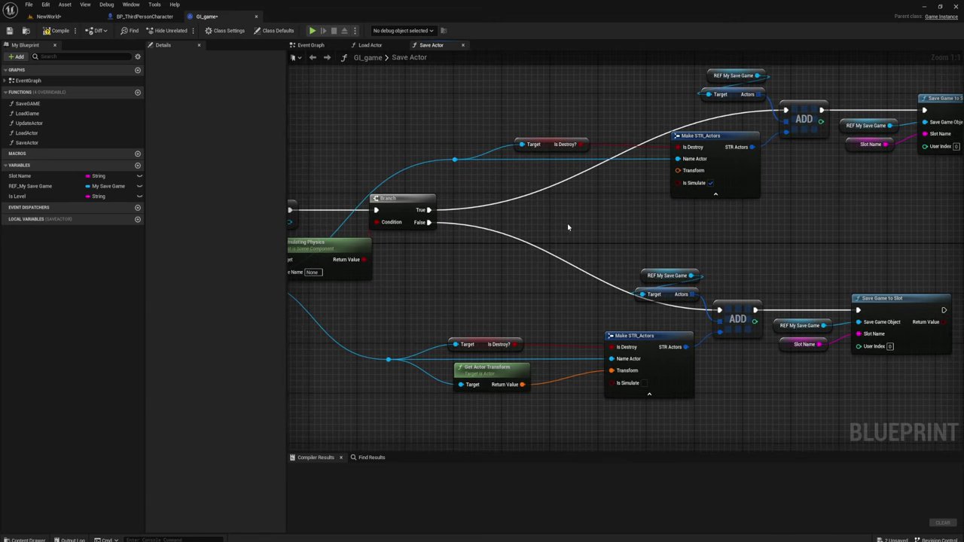
mouse_move(658, 251)
right_down()
mouse_move(680, 269)
mouse_move(614, 264)
mouse_move(581, 209)
mouse_move(583, 239)
right_up()
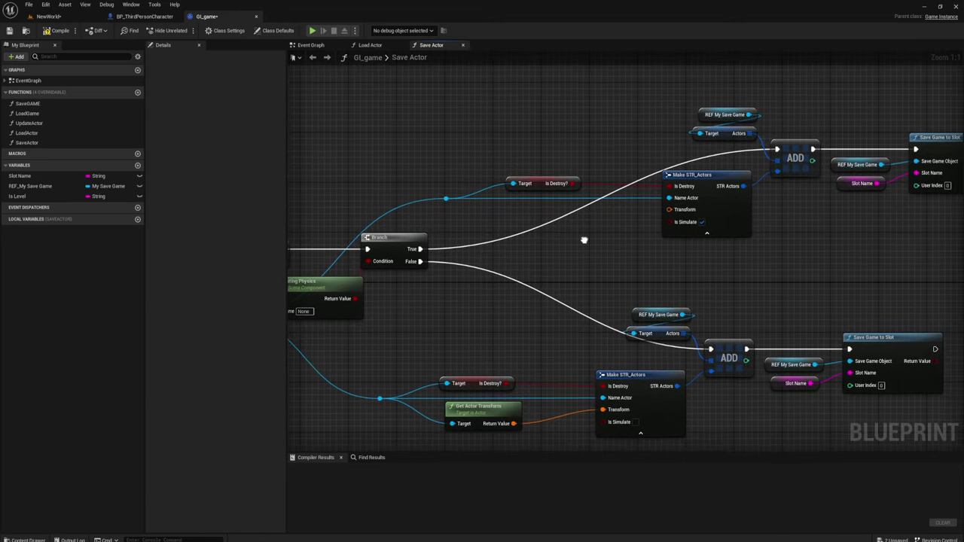
- Nudge the upper row of nodes up and bring the reroute into view
right_drag(702, 259, 635, 263)
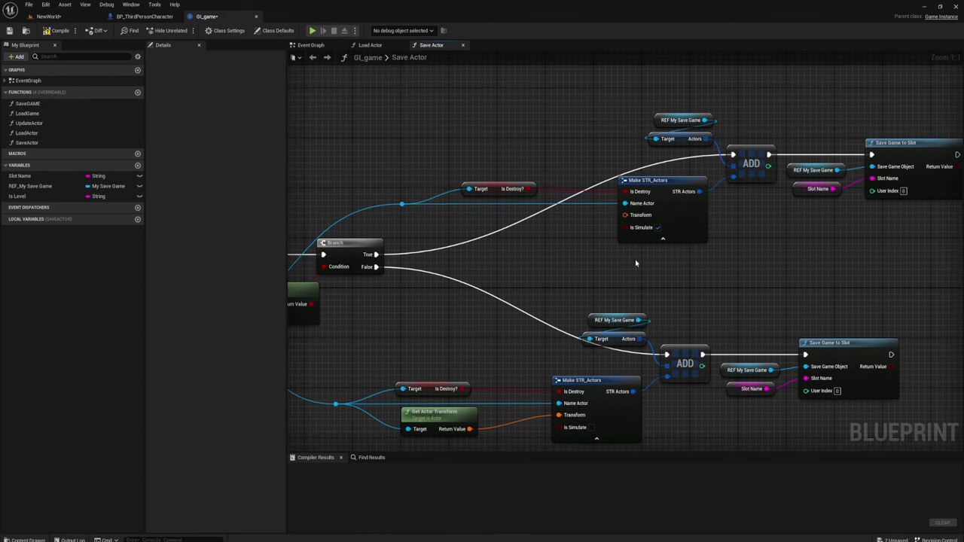
drag(509, 256, 898, 108)
drag(881, 156, 887, 143)
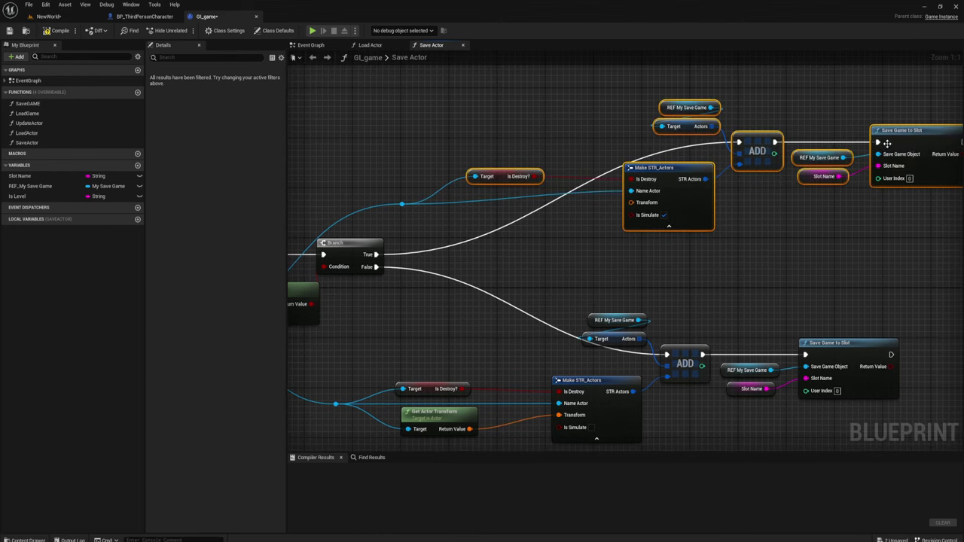
right_drag(499, 223, 547, 232)
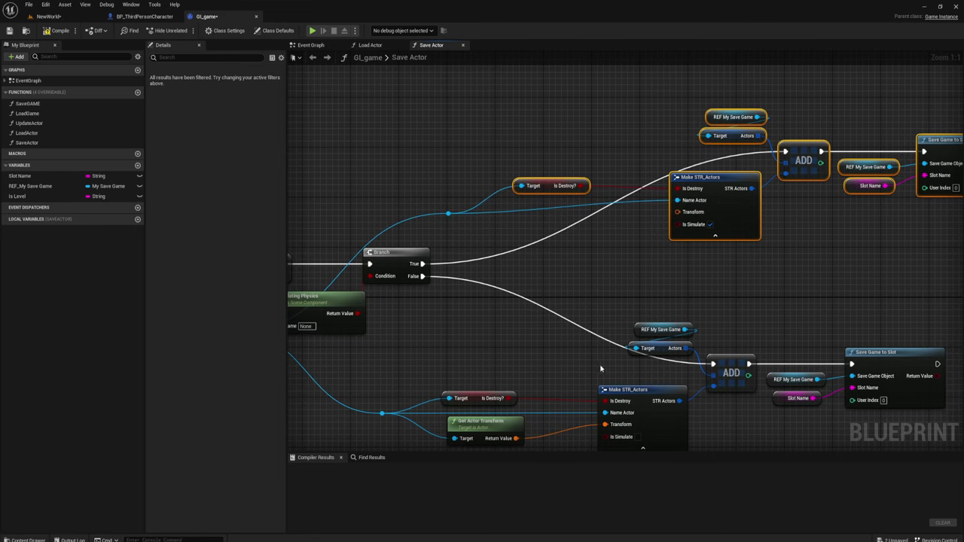
right_drag(494, 412, 523, 386)
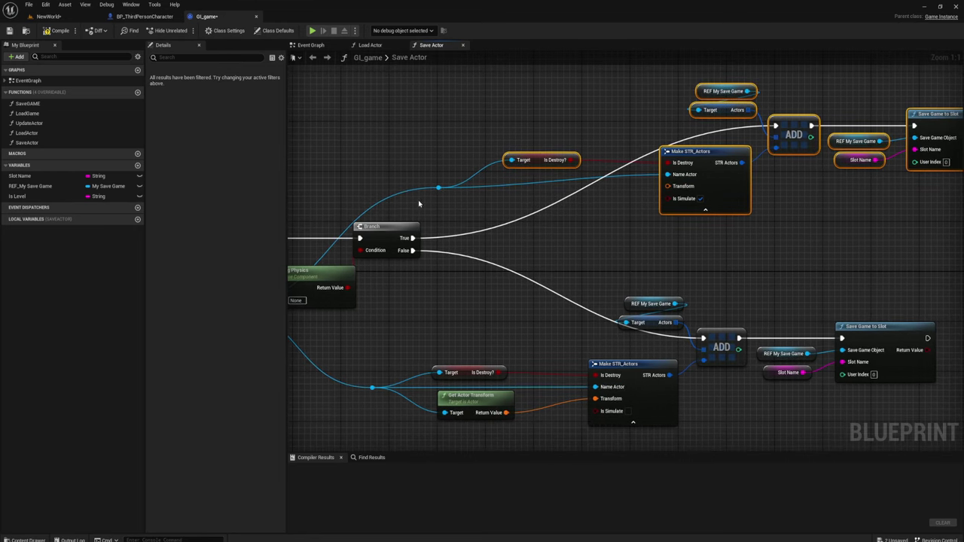
- Add a Get World Transform (StaticMesh) node from the reroute beside Make STR_Actors
drag(438, 186, 454, 198)
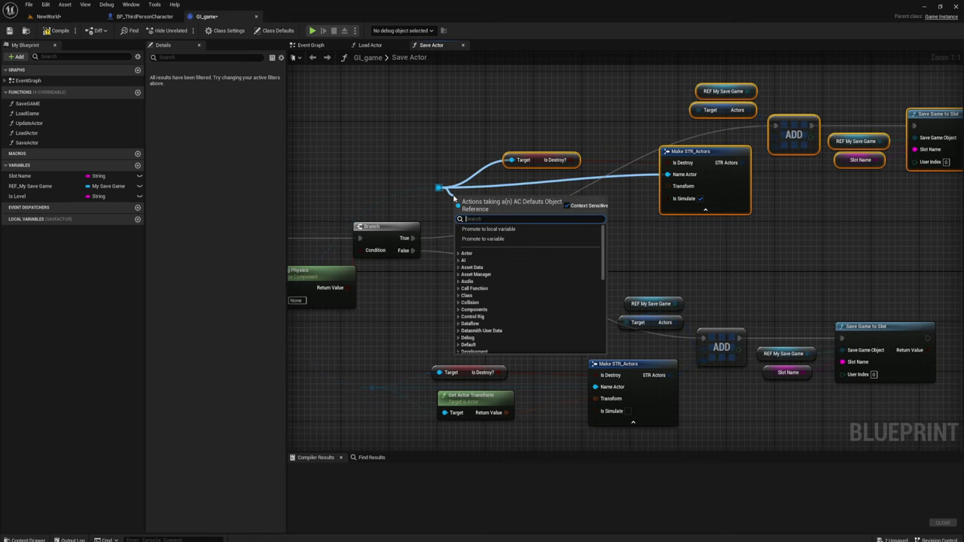
text(get wo)
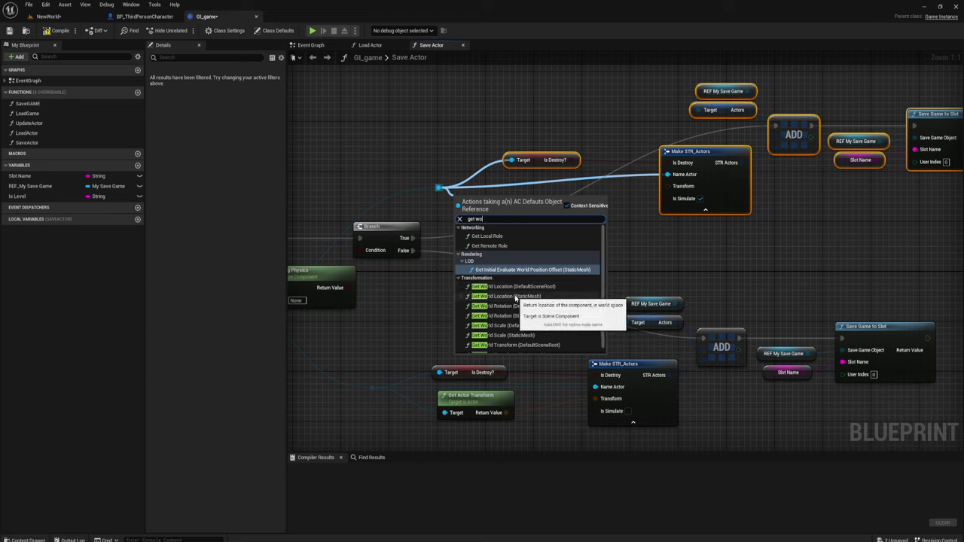
scroll(510, 315, down, 1)
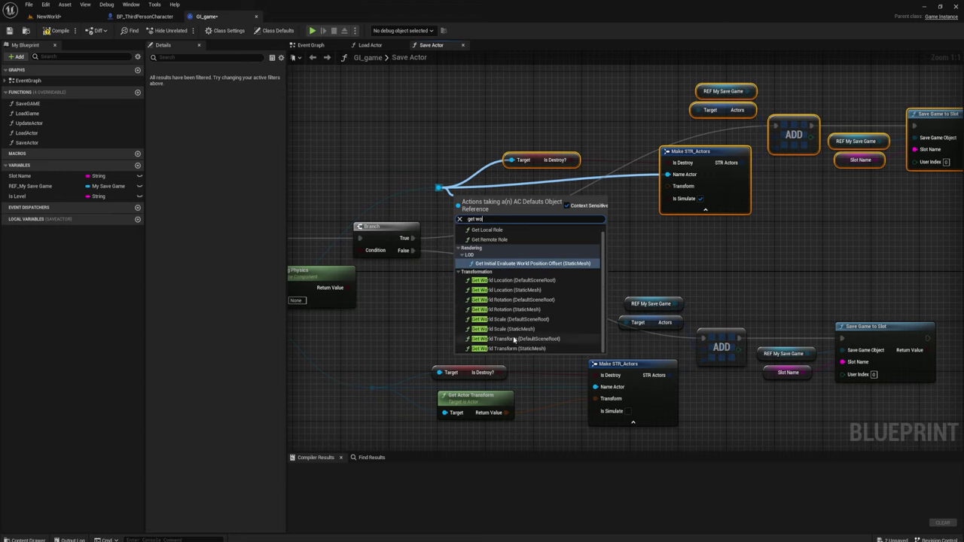
click(520, 349)
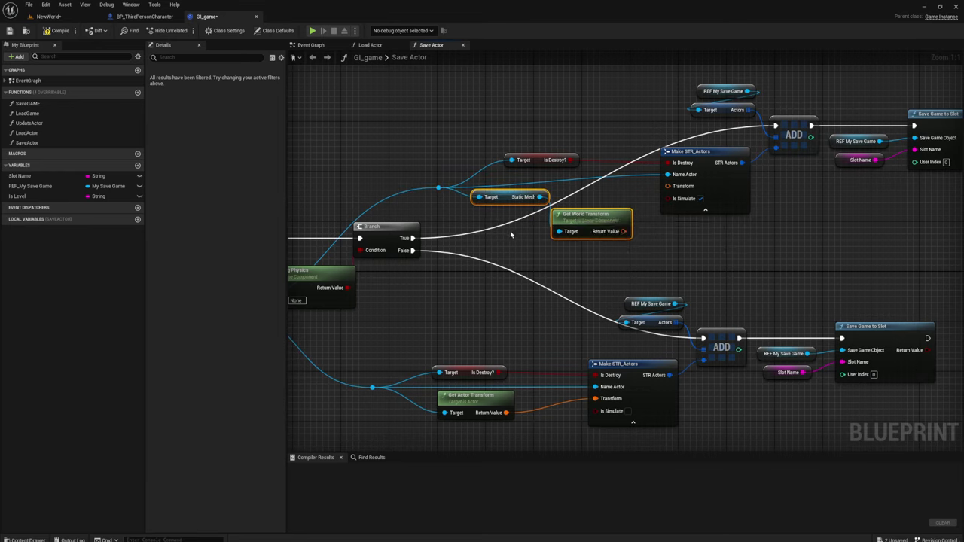
drag(584, 218, 667, 186)
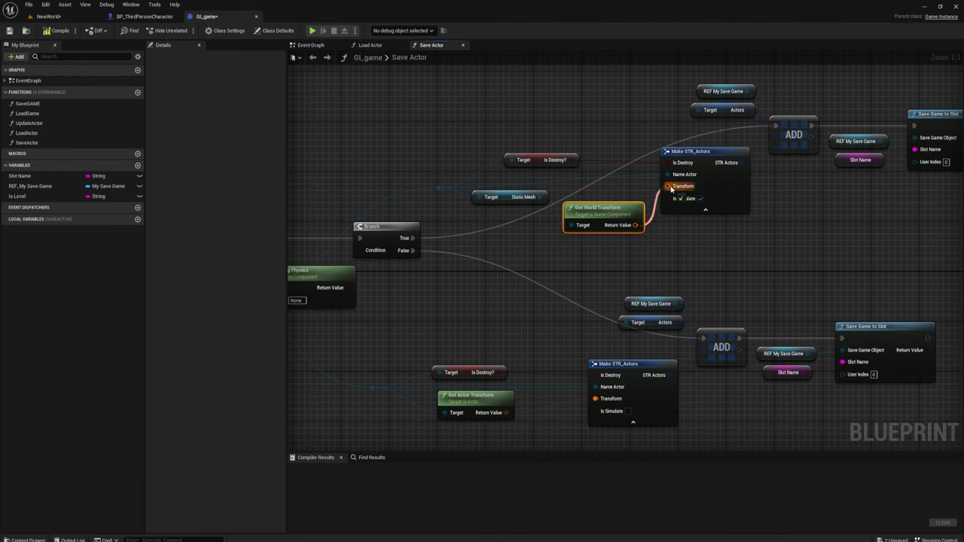
click(600, 252)
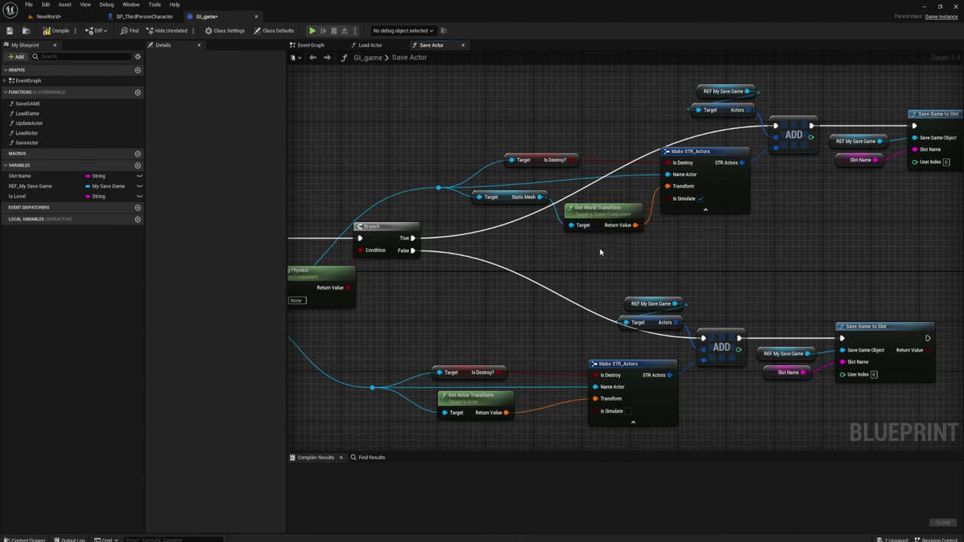
- In the NewWorld level, select the desk lamp and raise it to about Z 208
click(48, 16)
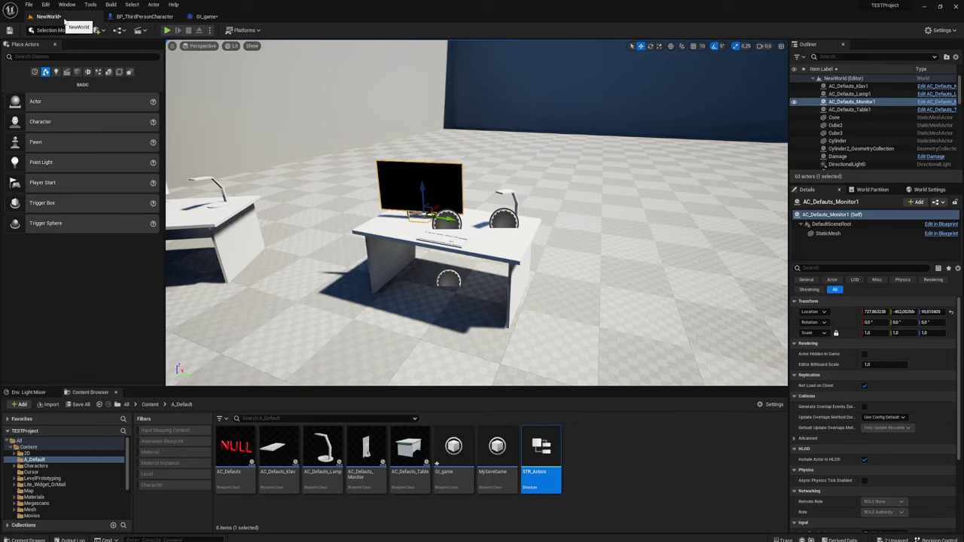
right_drag(476, 213, 497, 200)
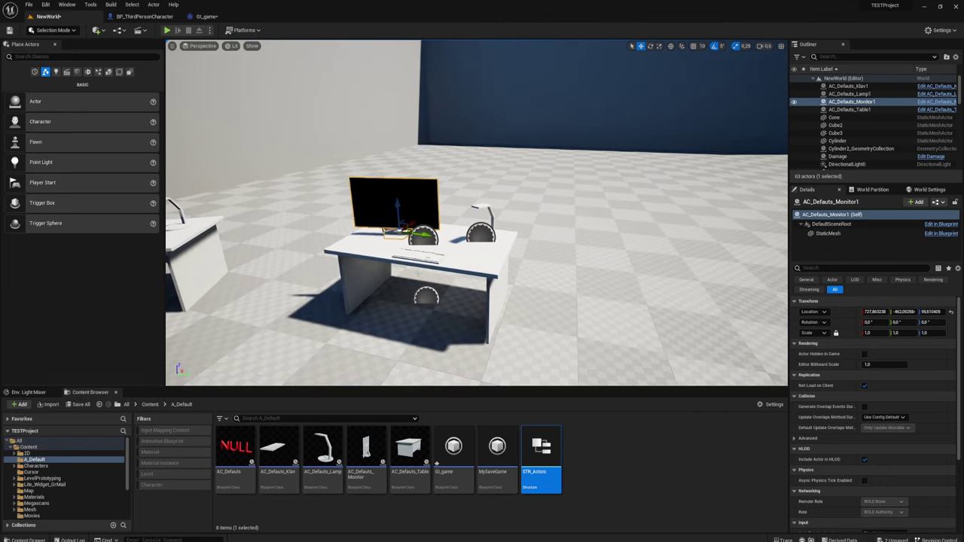
click(477, 229)
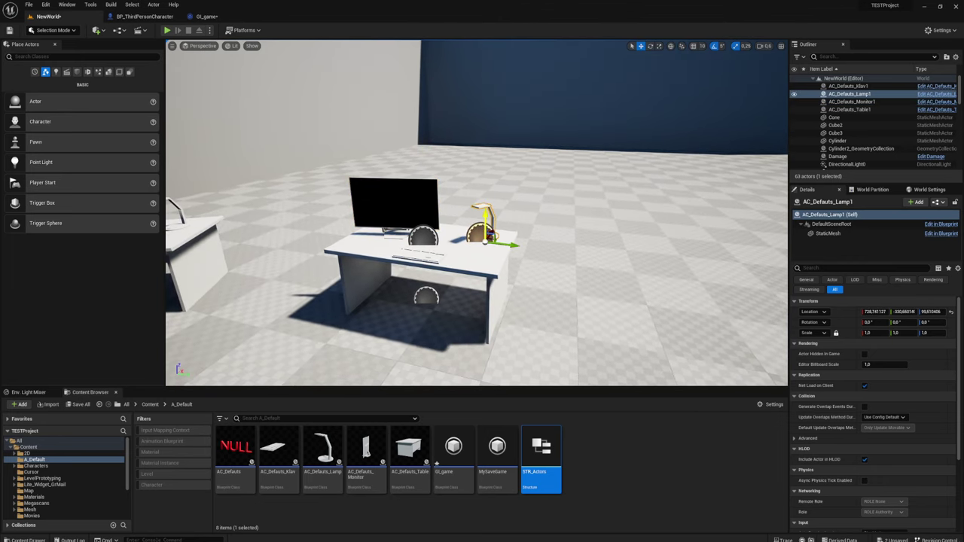
drag(490, 226, 498, 140)
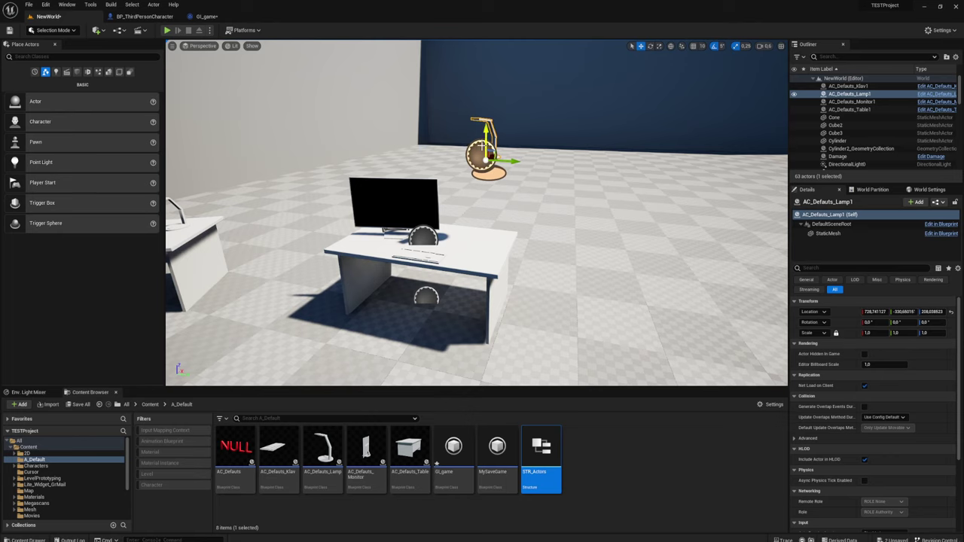
key(f)
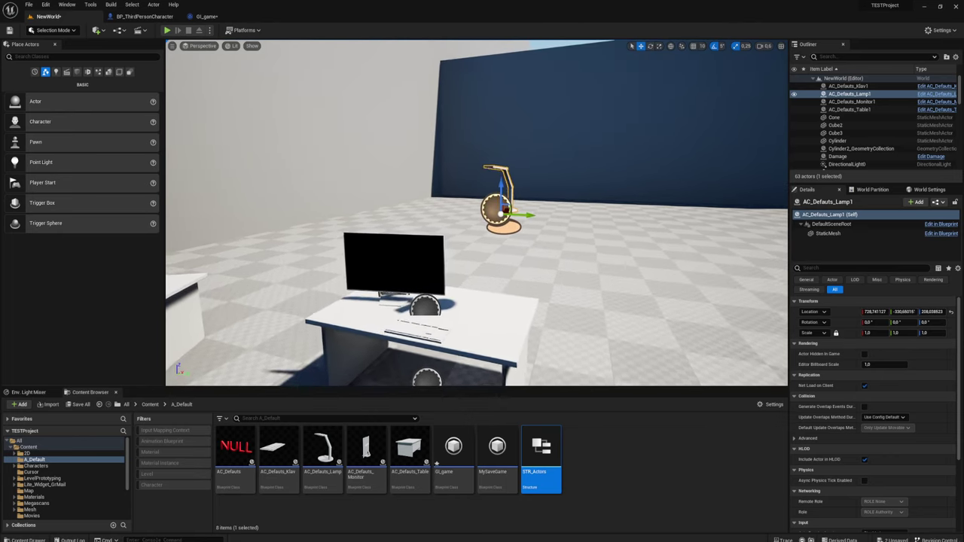
right_drag(461, 165, 422, 195)
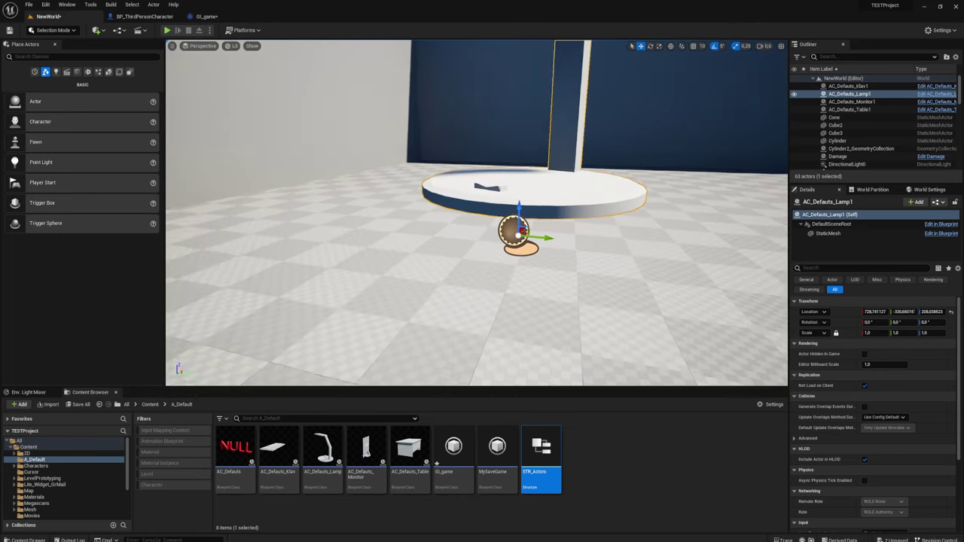
mouse_move(460, 166)
right_down()
mouse_move(518, 169)
mouse_move(380, 261)
right_up()
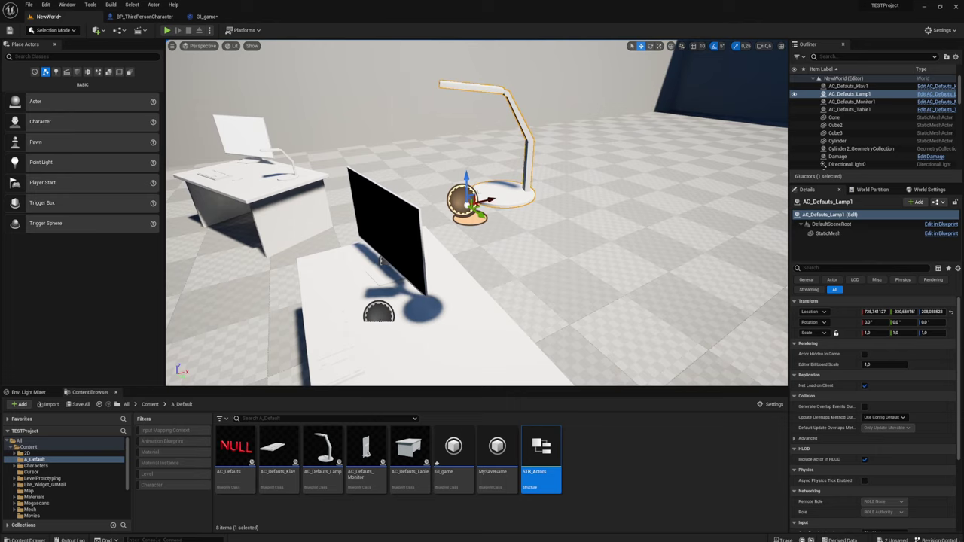
- Move the lamp along X to about 770.5 and look around the scene
drag(490, 199, 557, 183)
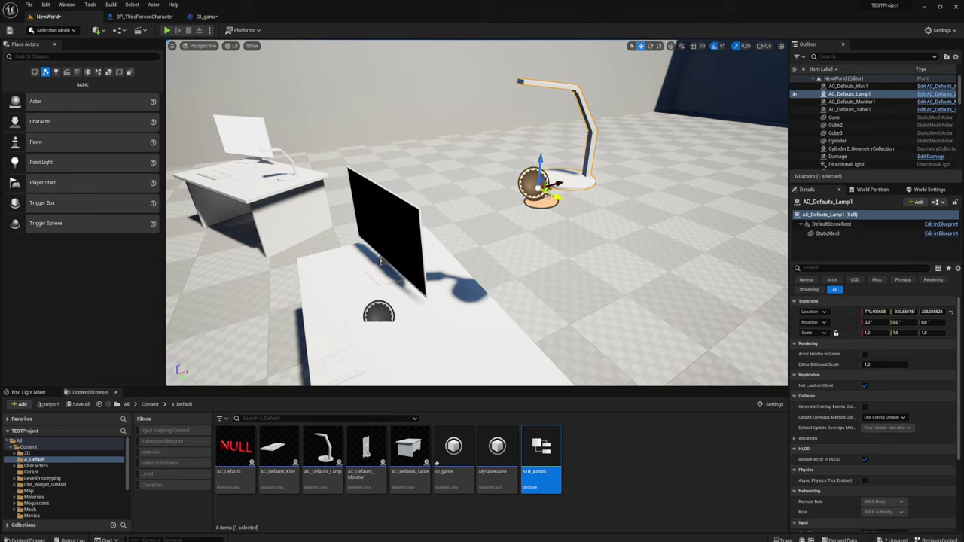
mouse_move(380, 259)
right_down()
mouse_move(659, 134)
mouse_move(482, 151)
right_up()
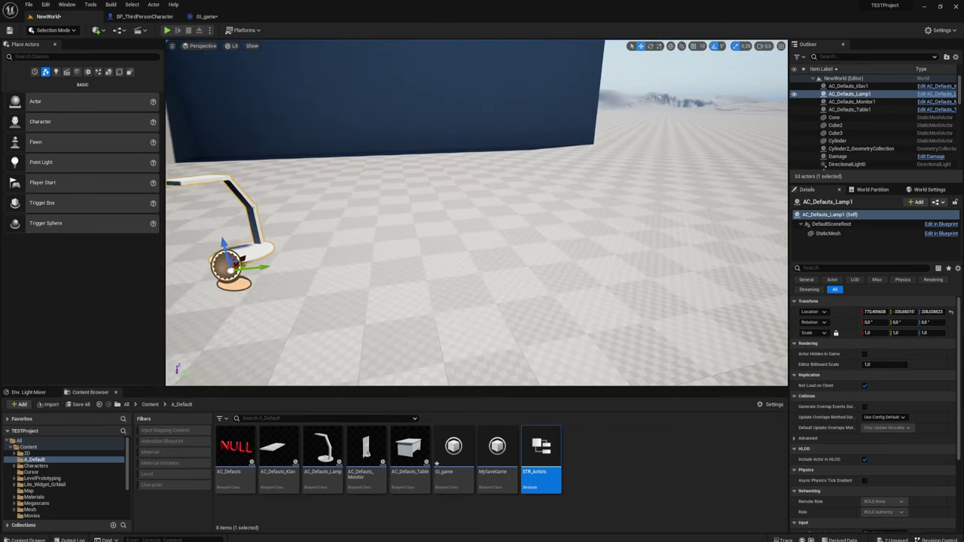
right_drag(382, 235, 527, 218)
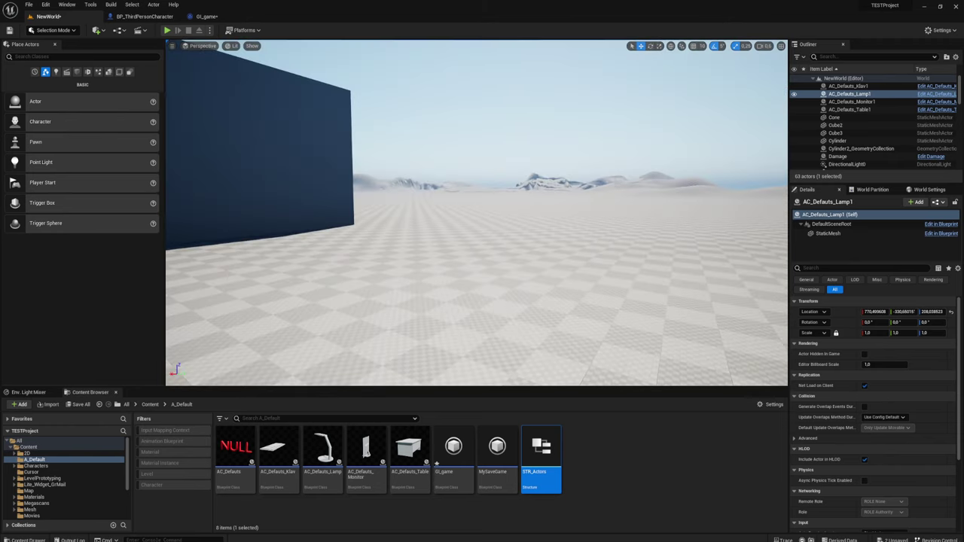
key(f)
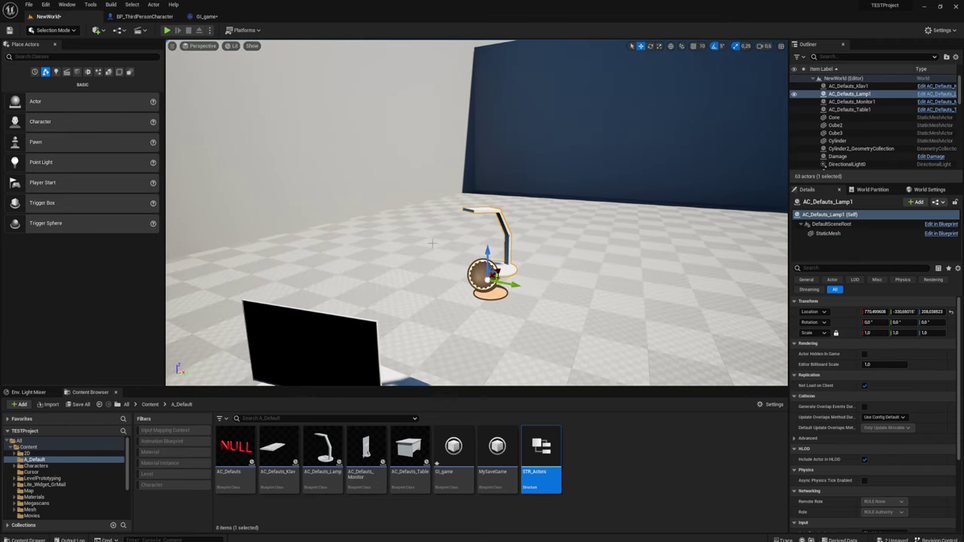
scroll(452, 243, down, 5)
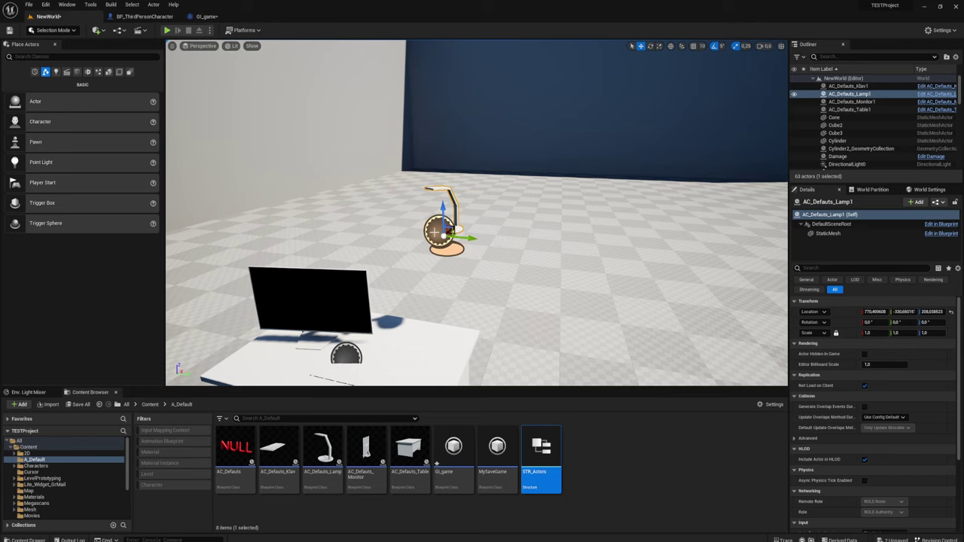
mouse_move(434, 232)
right_down()
mouse_move(518, 237)
mouse_move(428, 233)
right_up()
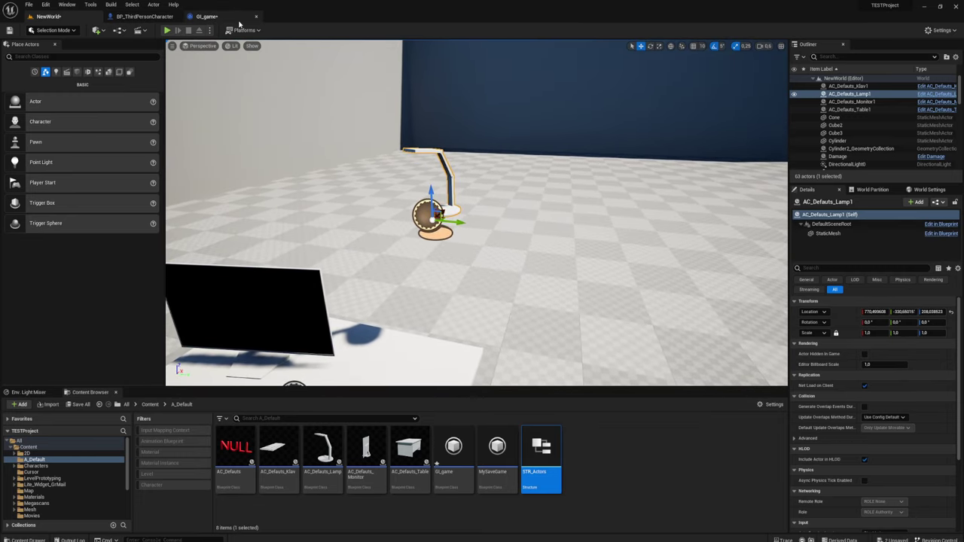
- Back in GI_game, review the Save Actor nodes and the Load Actor graph
click(211, 17)
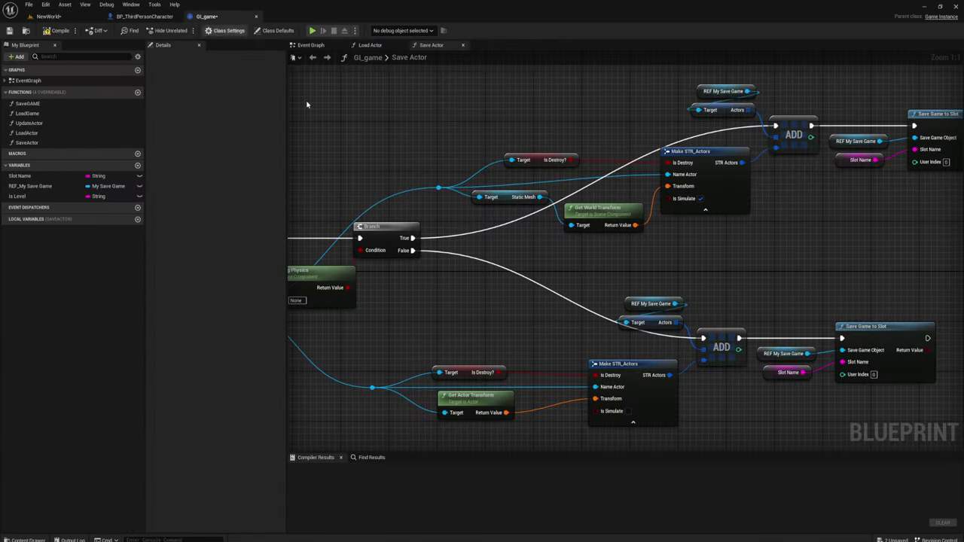
click(512, 198)
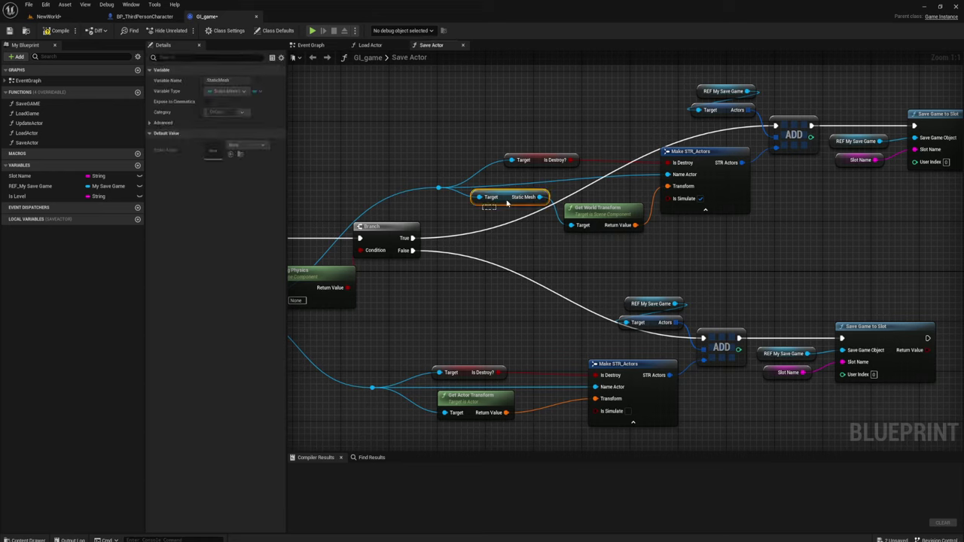
click(598, 214)
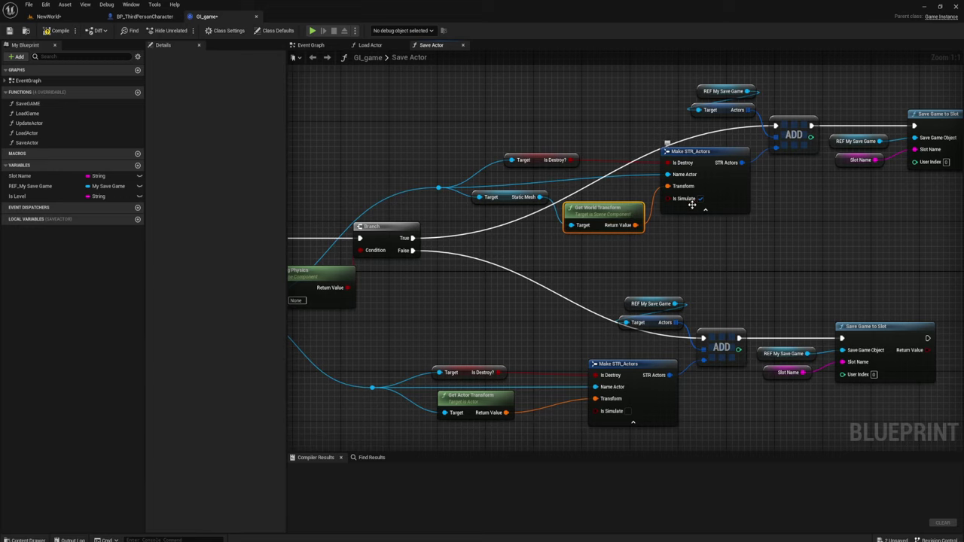
right_drag(691, 204, 716, 208)
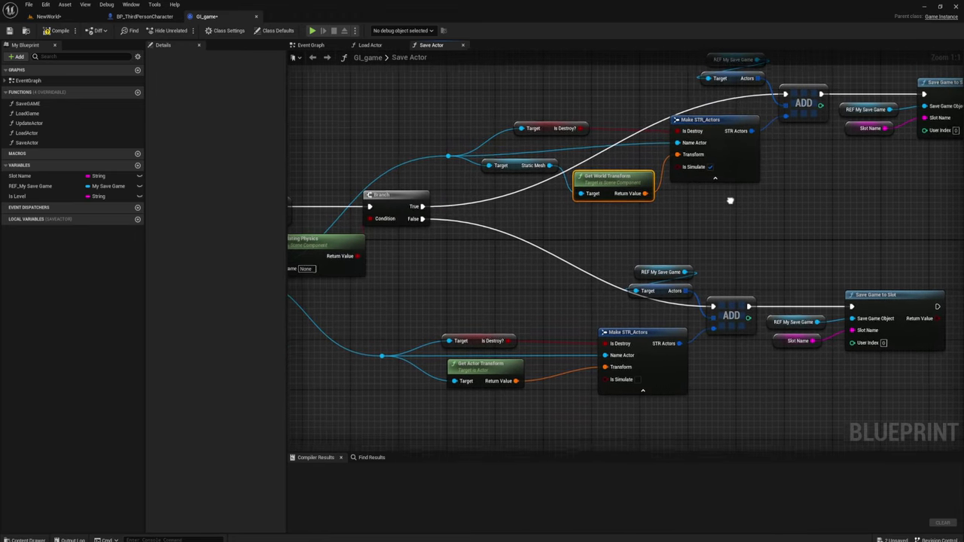
right_drag(716, 209, 734, 190)
right_drag(539, 219, 590, 243)
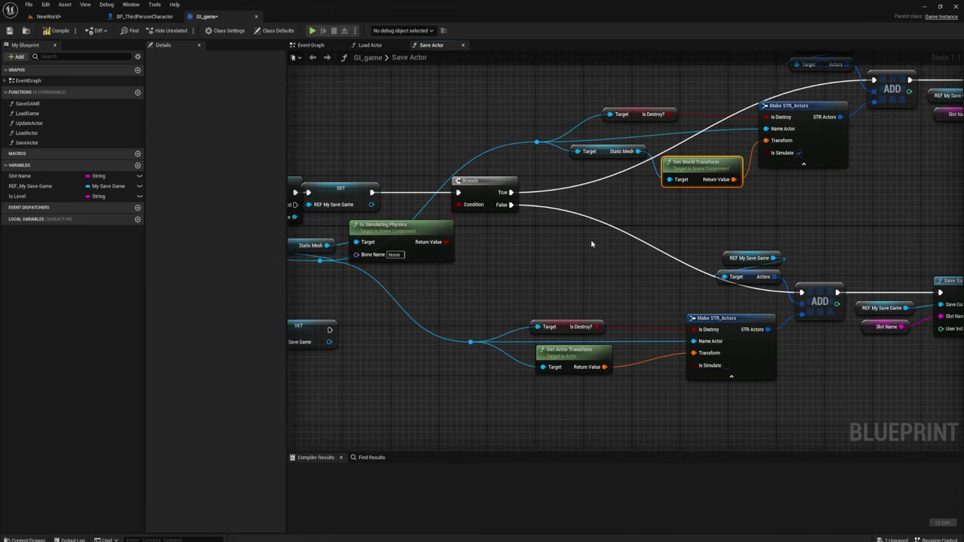
click(381, 47)
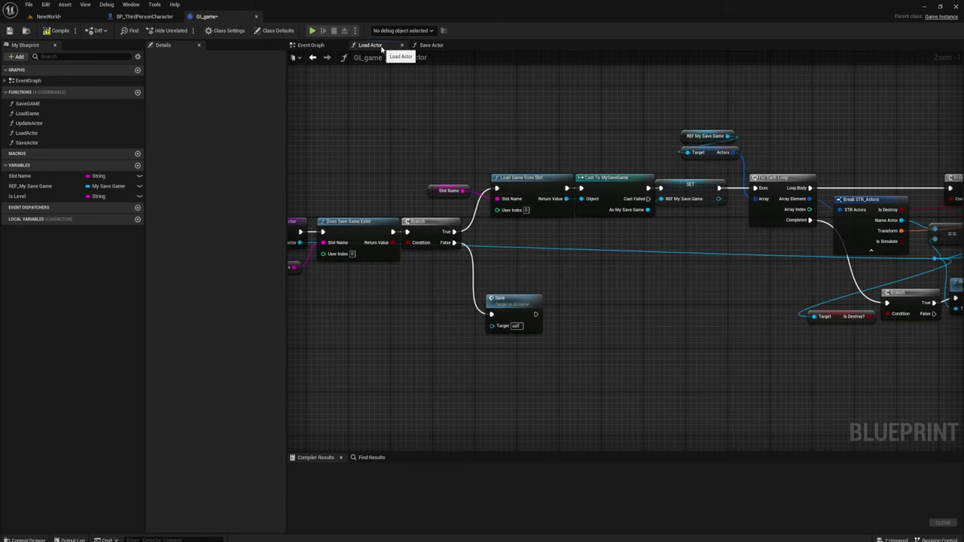
mouse_move(835, 272)
right_down()
mouse_move(475, 223)
mouse_move(441, 250)
mouse_move(506, 265)
right_up()
- In Save Actor, wire the SET node's exec output into the Branch
click(431, 45)
mouse_move(572, 226)
right_down()
mouse_move(656, 200)
mouse_move(577, 263)
mouse_move(491, 298)
right_up()
drag(474, 299, 572, 195)
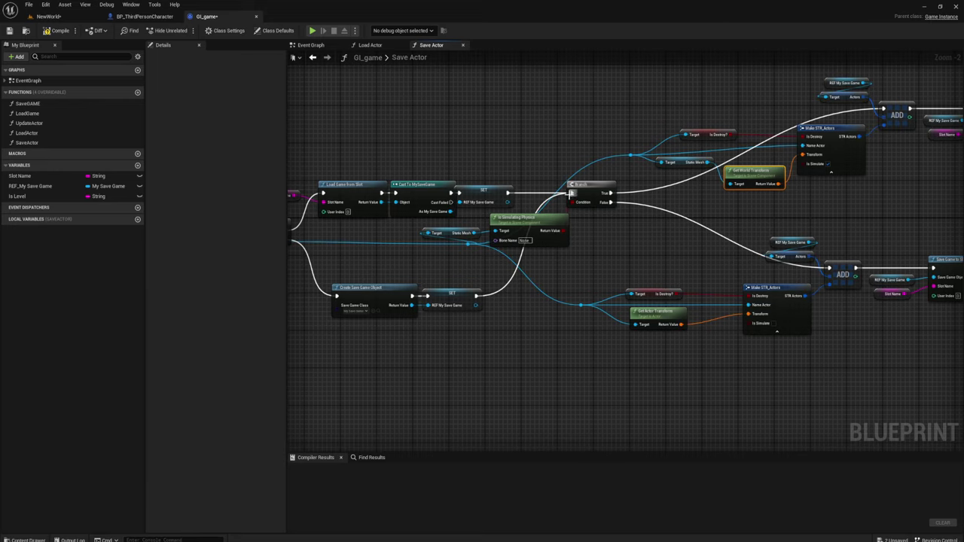
scroll(569, 269, up, 2)
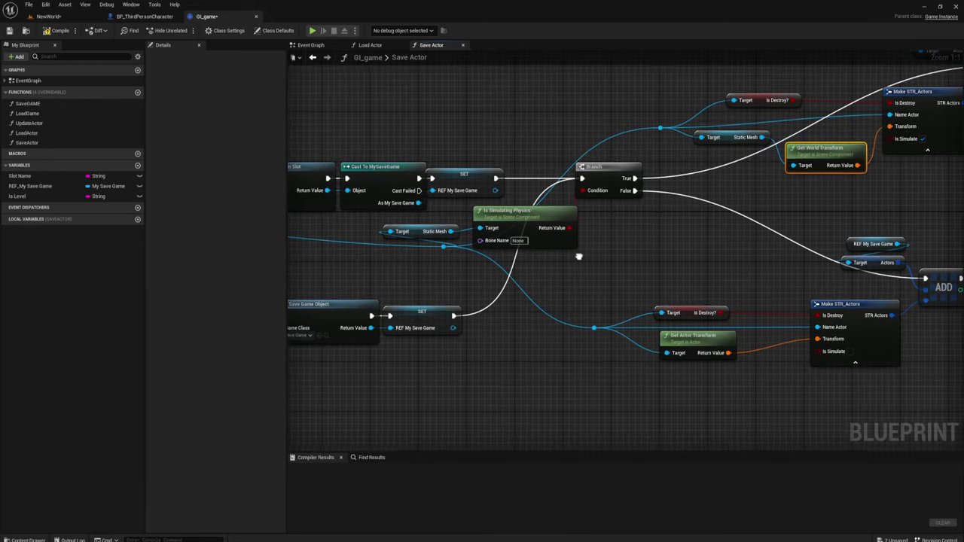
right_drag(597, 275, 624, 292)
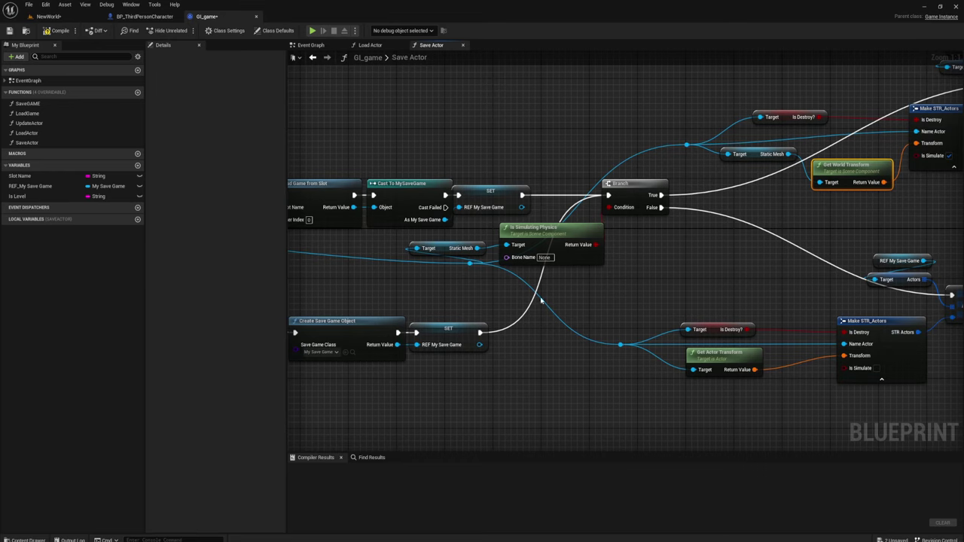
click(370, 45)
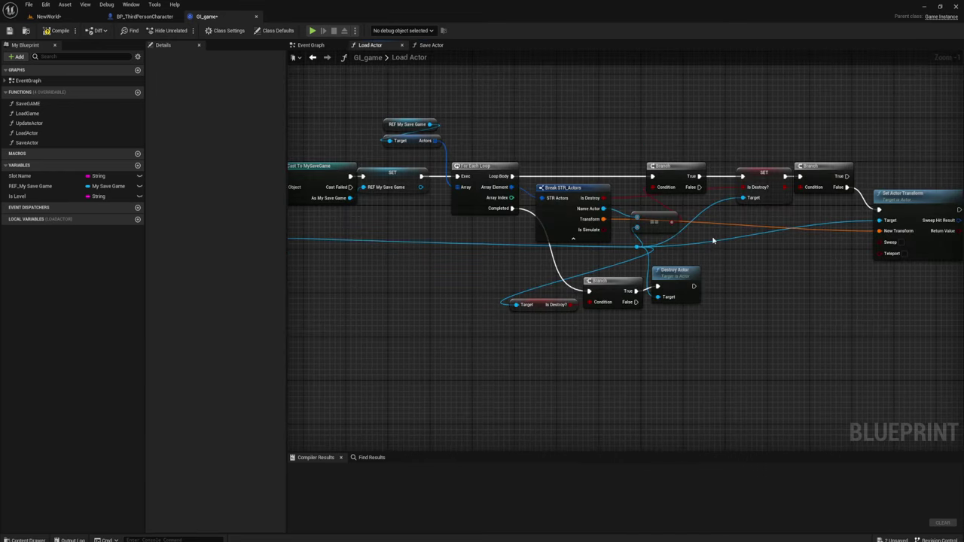
- Move Set Actor Transform down-right to make room after the Branch
mouse_move(712, 241)
right_down()
mouse_move(636, 199)
mouse_move(569, 200)
right_up()
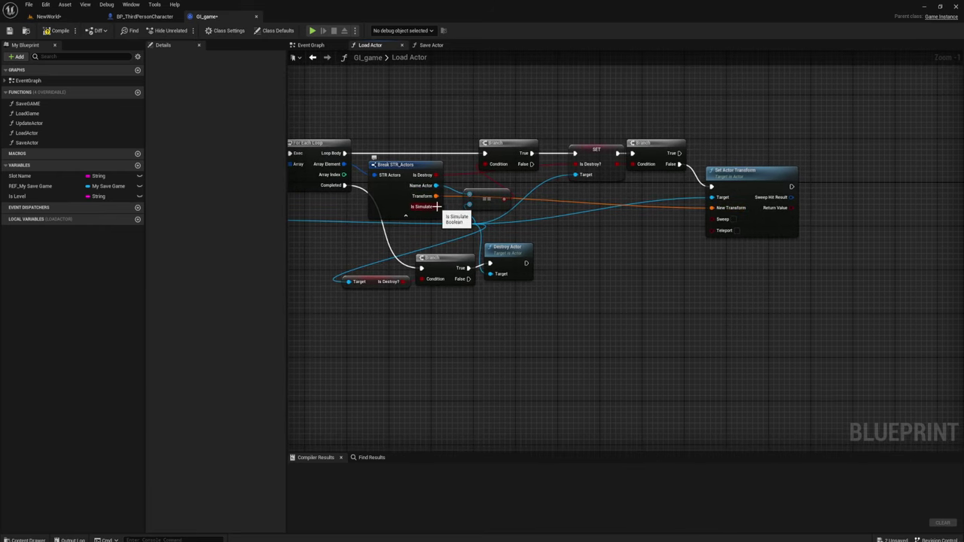
drag(436, 206, 604, 258)
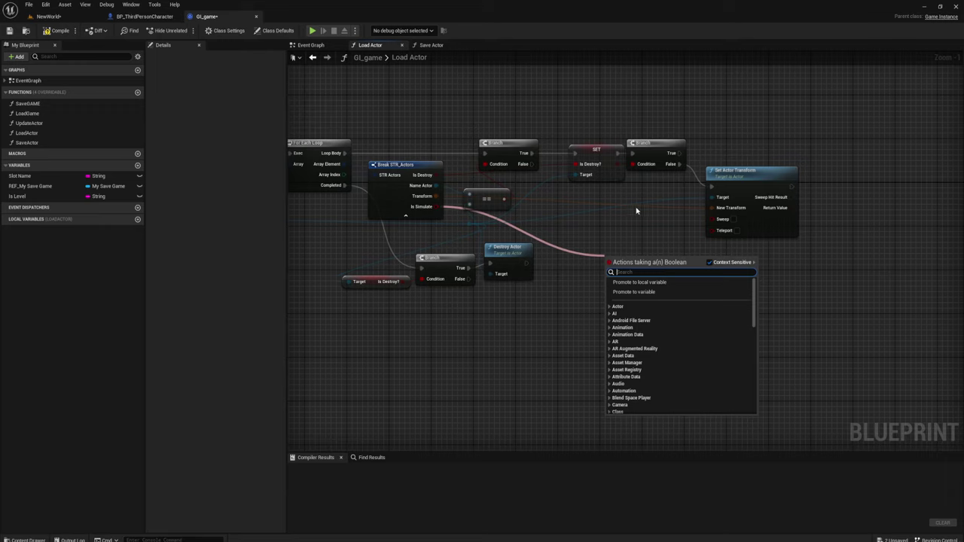
right_drag(636, 211, 574, 271)
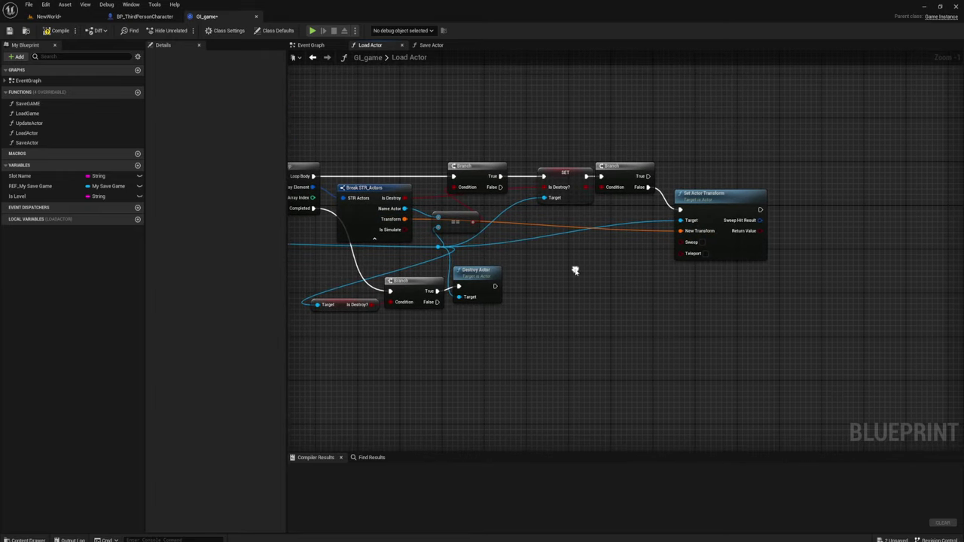
drag(572, 128, 624, 219)
click(612, 277)
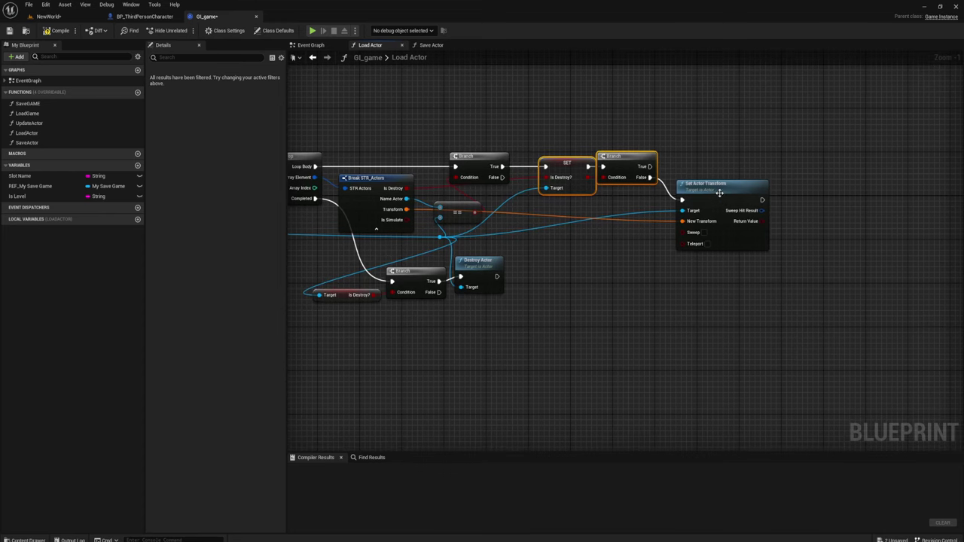
drag(719, 191, 904, 285)
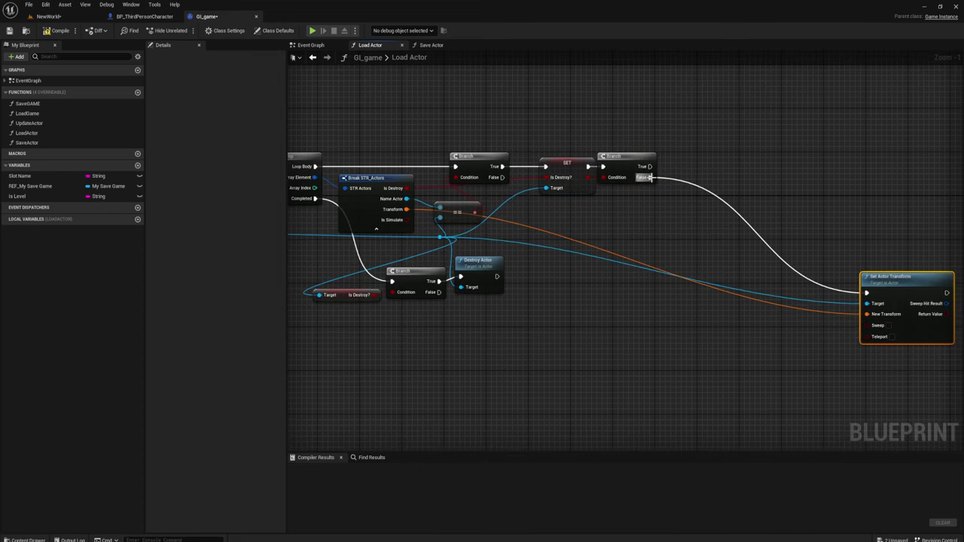
- Add a Branch conditioned on Is Simulate whose False output runs Set Actor Transform
drag(649, 177, 707, 191)
text(bra)
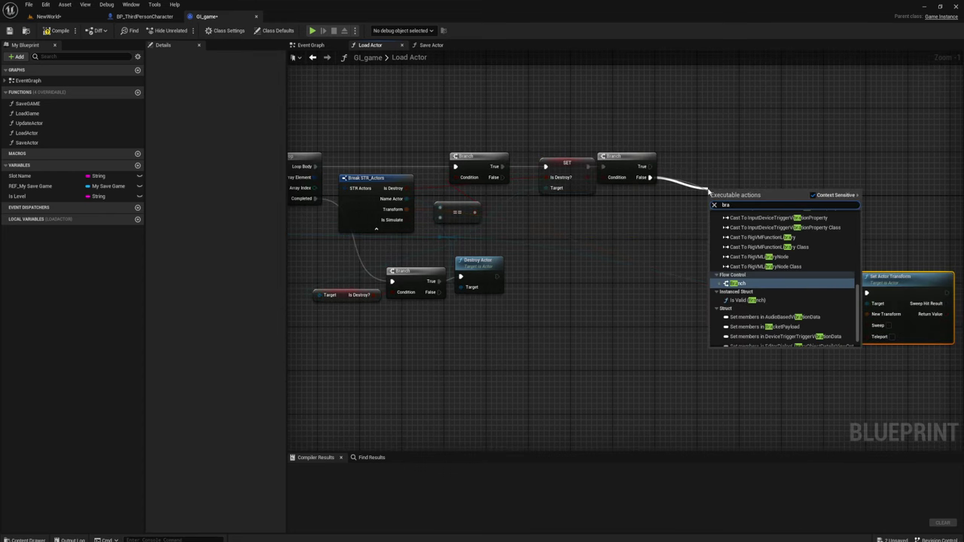
key(Return)
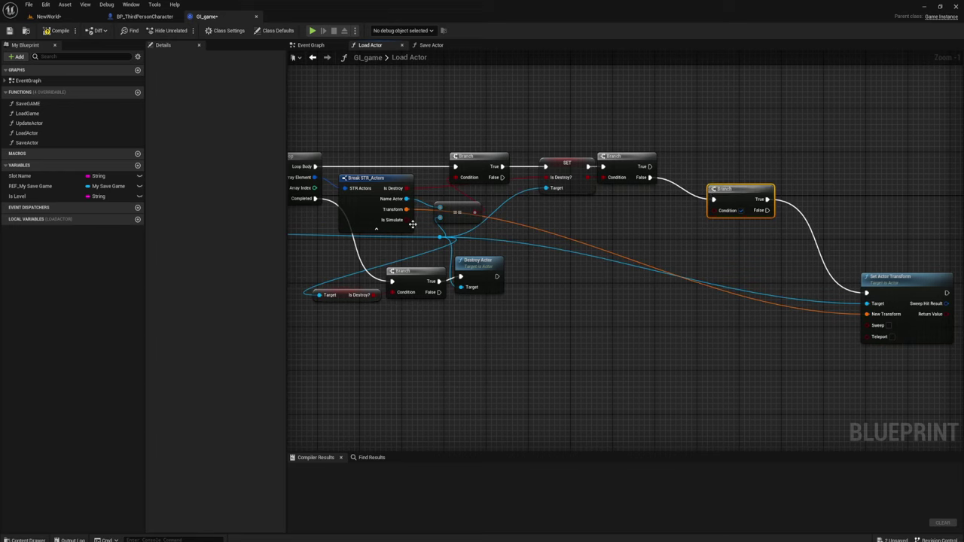
mouse_move(407, 220)
mouse_down()
mouse_move(713, 210)
mouse_move(704, 198)
mouse_up()
right_drag(748, 239, 662, 238)
drag(654, 212, 787, 289)
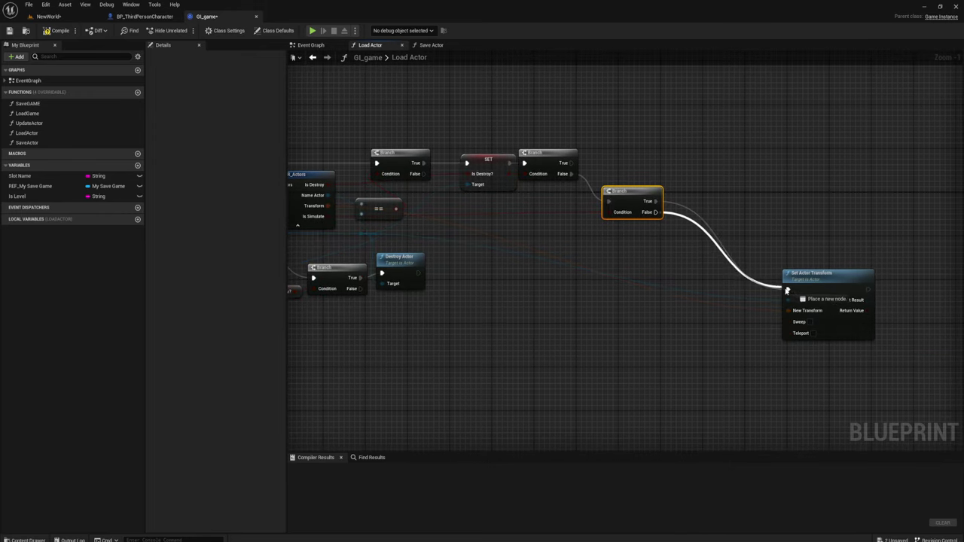
right_drag(740, 255, 698, 243)
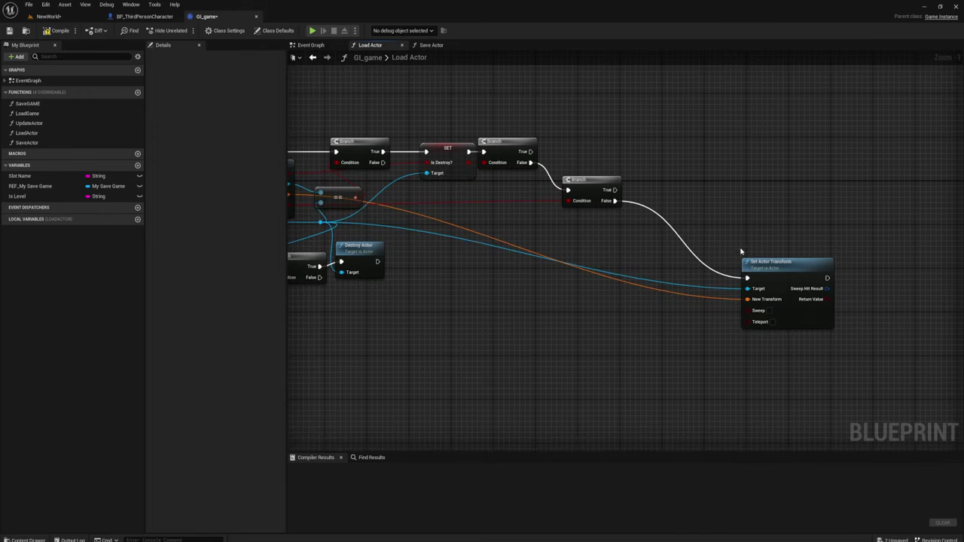
mouse_move(725, 210)
mouse_down()
mouse_move(868, 362)
mouse_move(857, 360)
mouse_up()
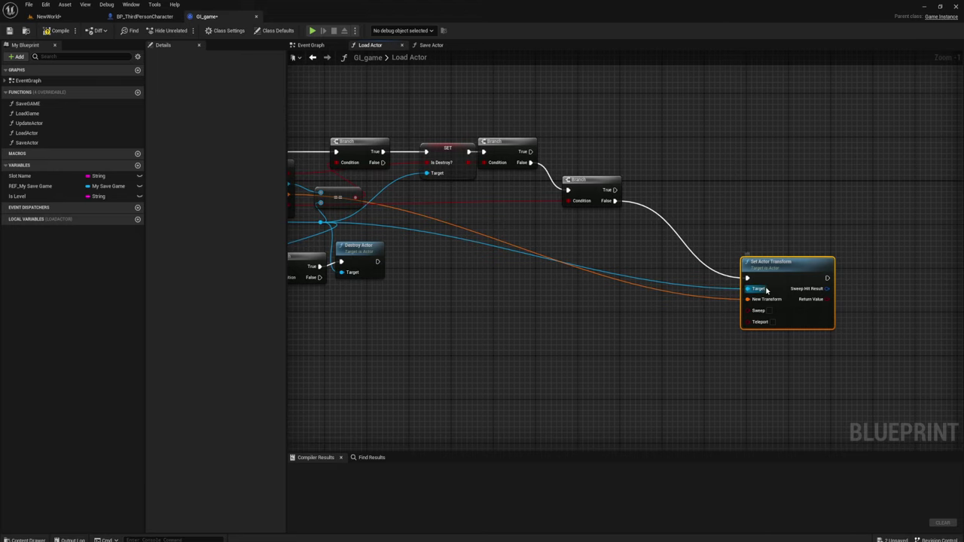
- Add a reroute on the actor reference wire above the other wires
mouse_move(695, 221)
right_down()
mouse_move(599, 260)
mouse_move(525, 251)
right_up()
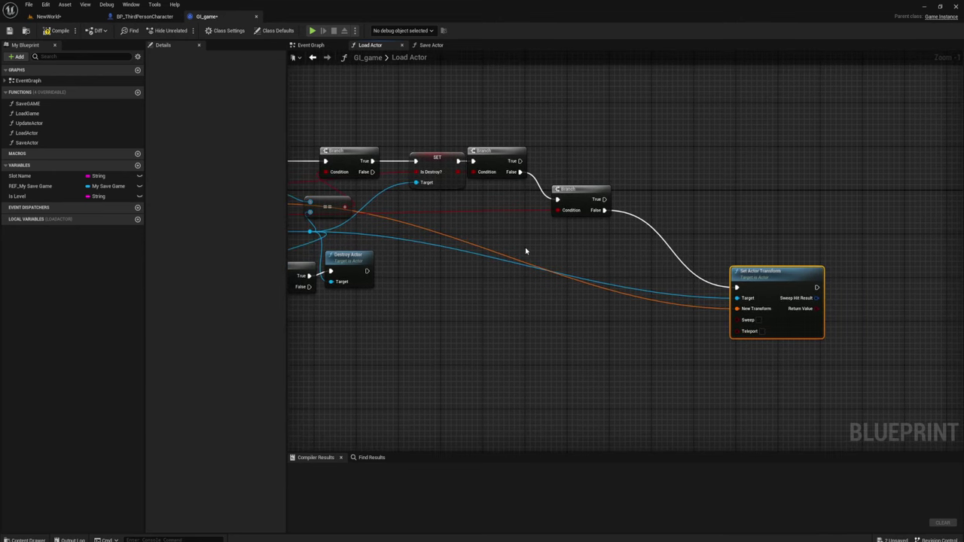
double_click(490, 261)
drag(491, 259, 615, 240)
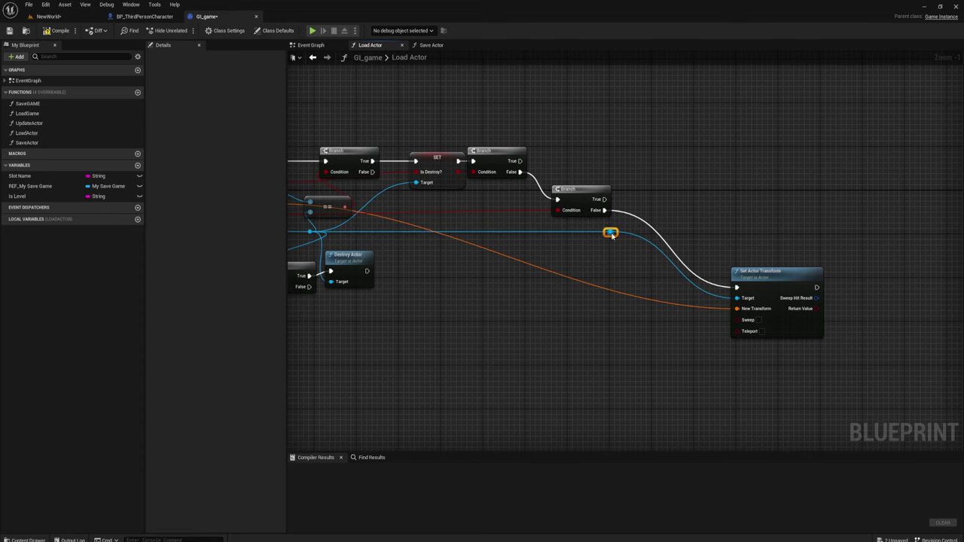
right_drag(611, 235, 546, 262)
- Add a StaticMesh Set World Transform node run from the new Branch's True output
drag(544, 259, 575, 210)
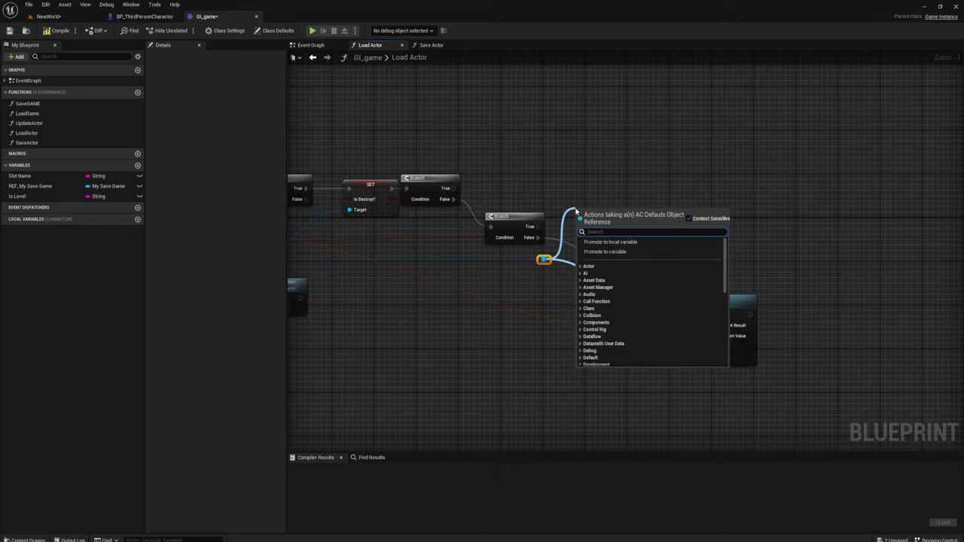
text(SA)
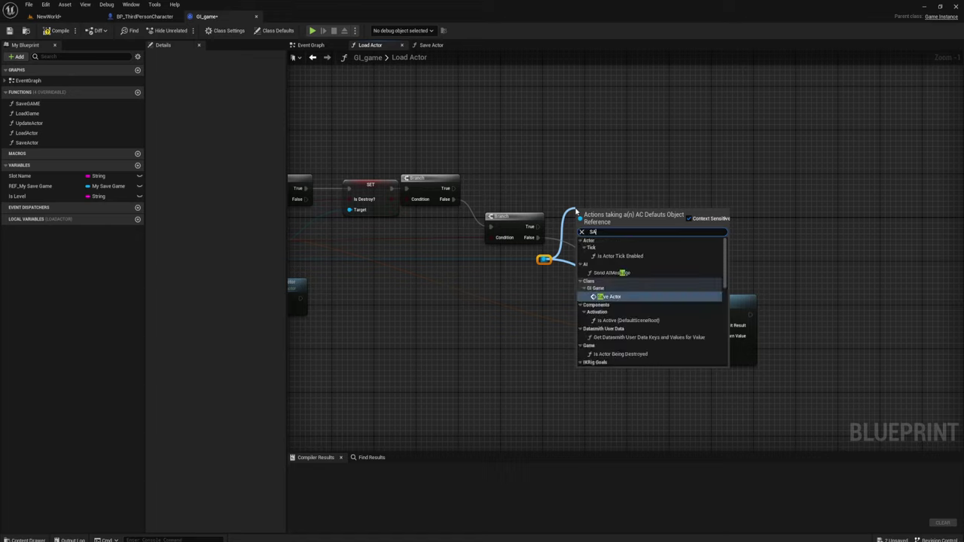
key(BackSpace)
text(et)
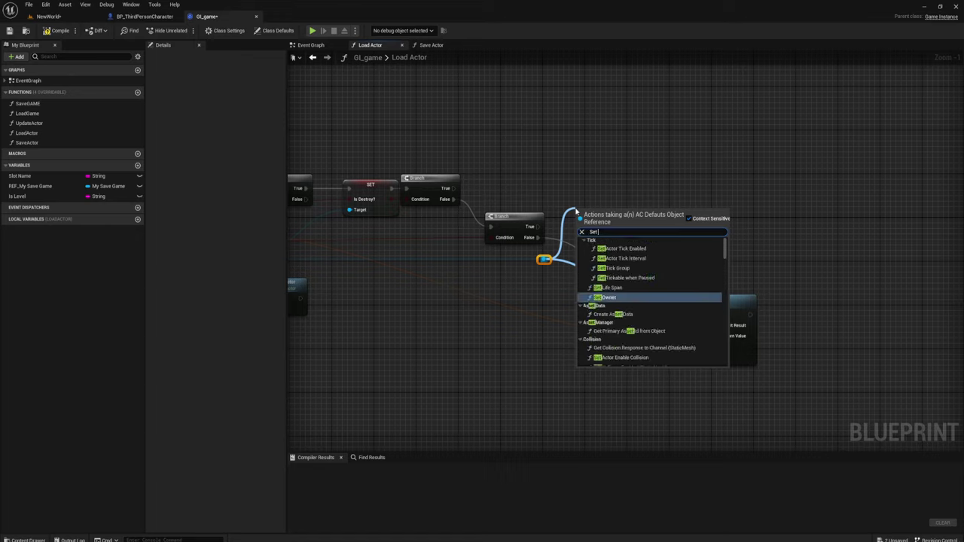
text( wo)
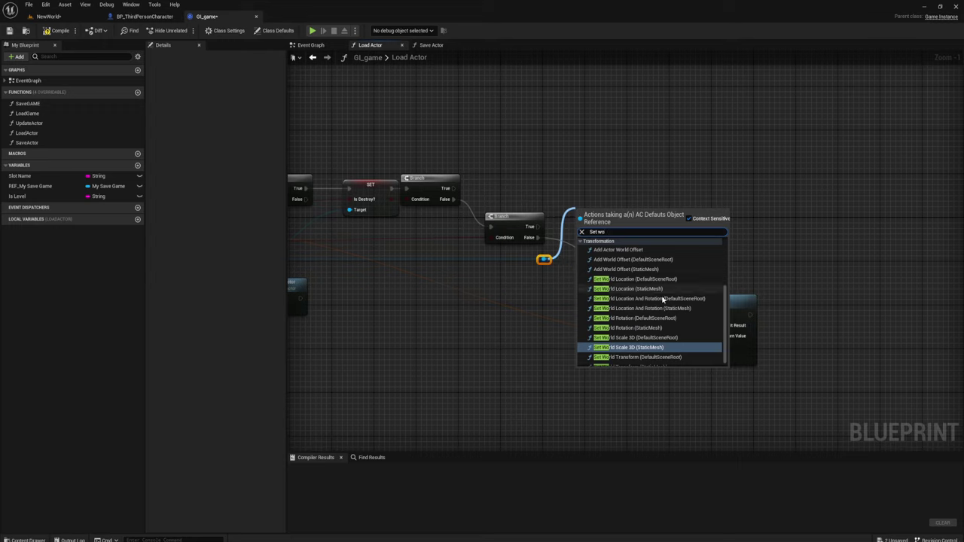
scroll(659, 301, down, 1)
click(625, 361)
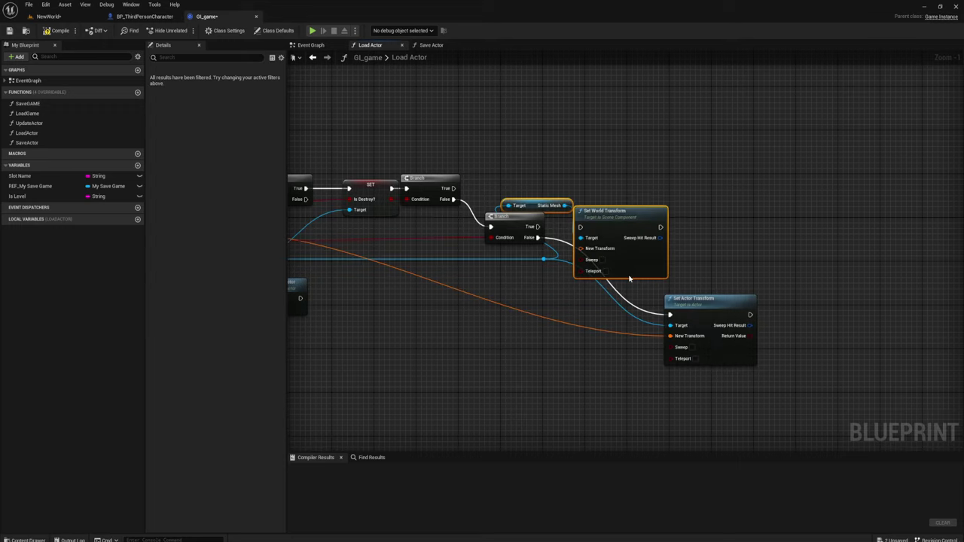
drag(588, 209, 645, 167)
click(584, 247)
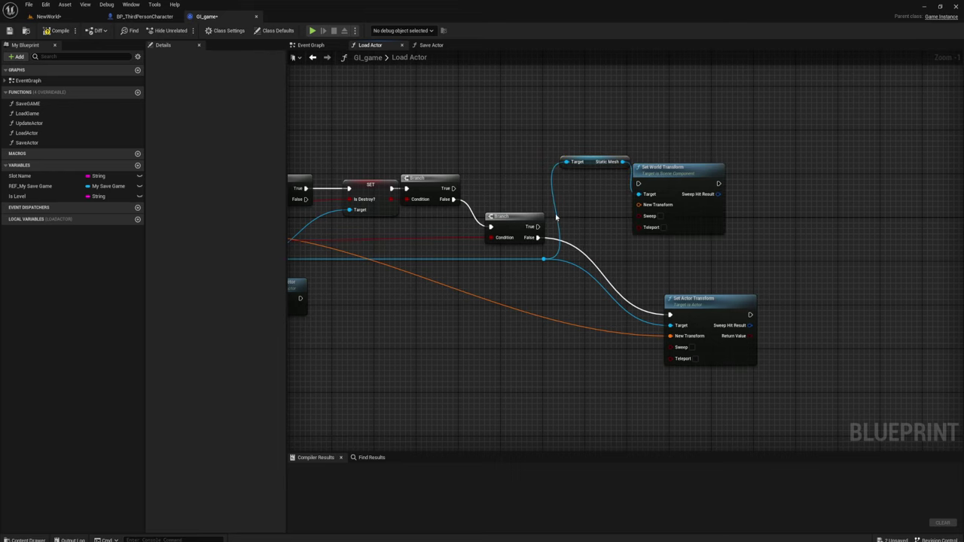
drag(538, 226, 678, 159)
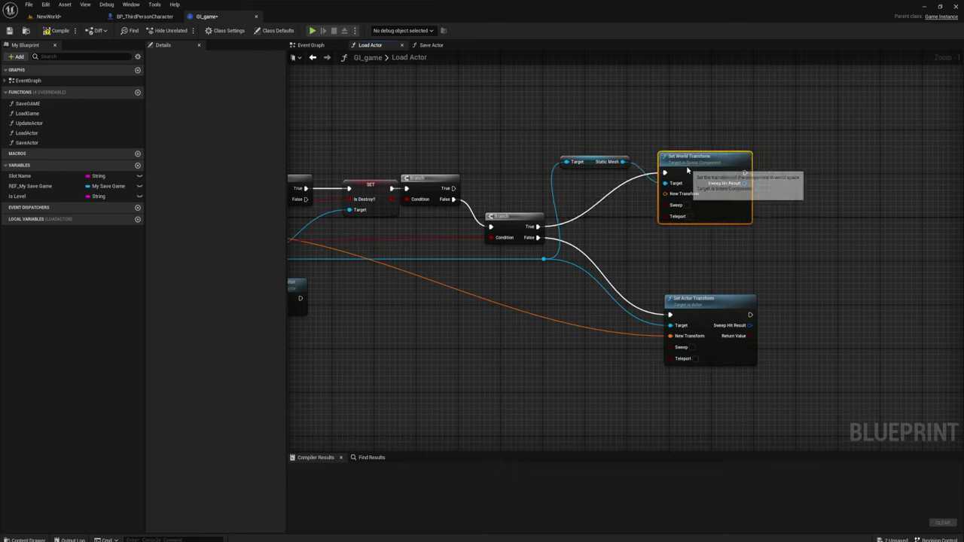
- Feed the saved struct Transform into Set World Transform's New Transform
drag(581, 113, 594, 182)
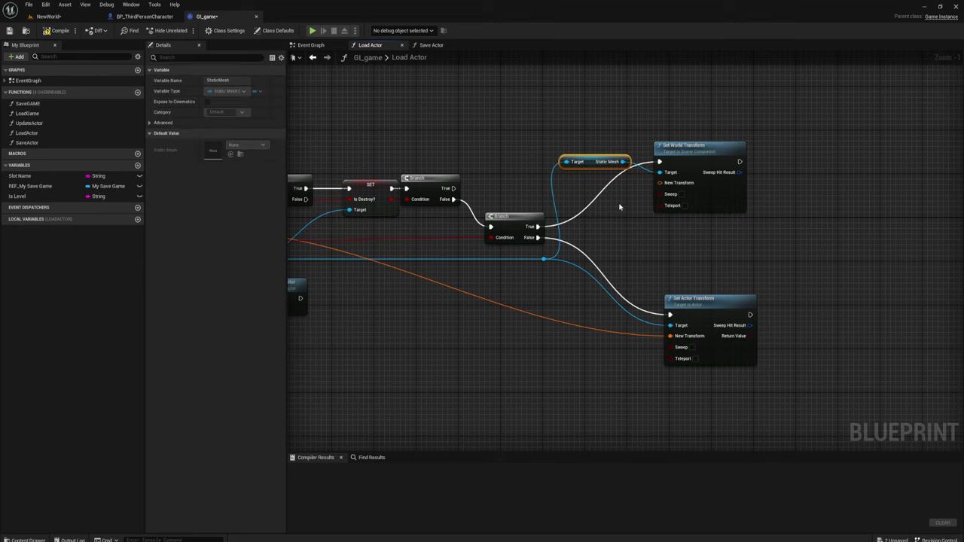
right_drag(619, 207, 744, 191)
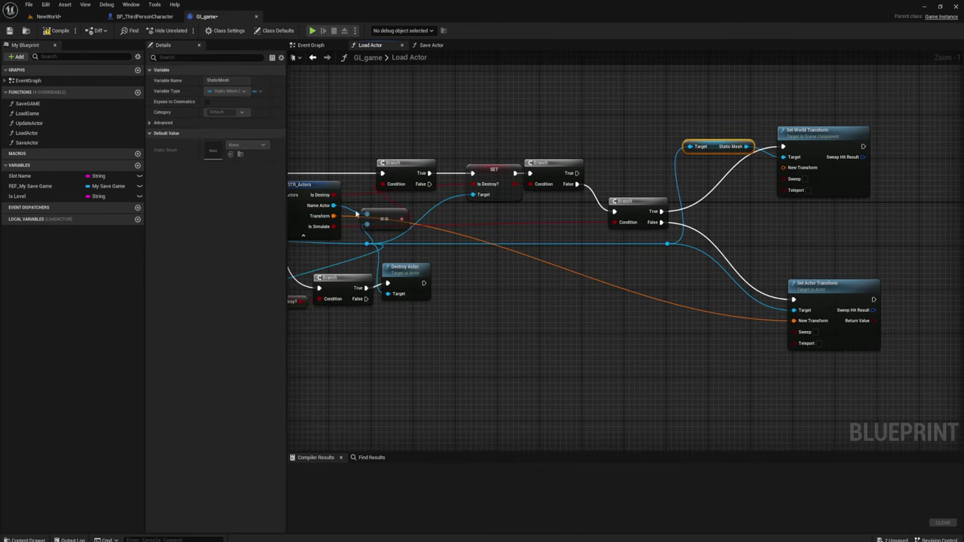
drag(333, 216, 783, 167)
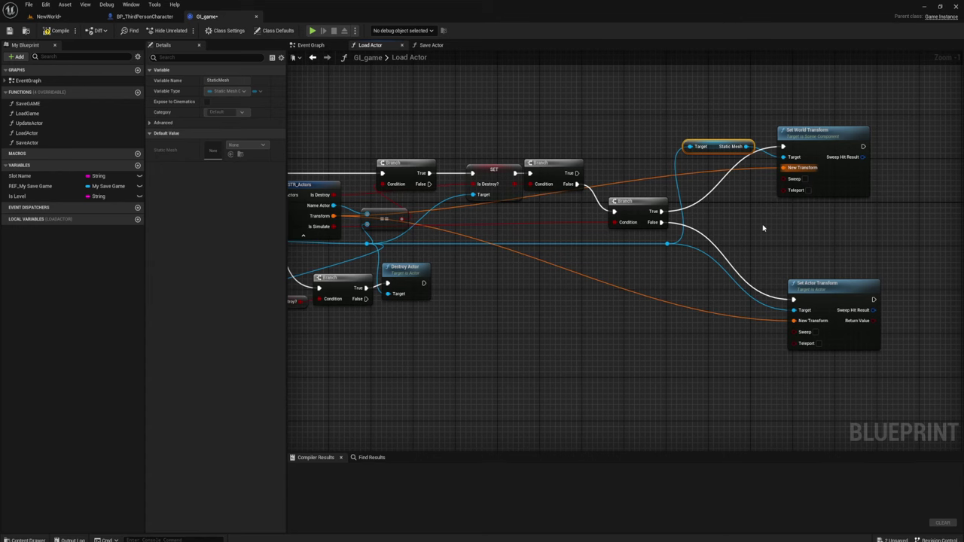
mouse_move(763, 227)
right_down()
mouse_move(693, 239)
mouse_move(582, 225)
mouse_move(581, 216)
mouse_move(588, 232)
right_up()
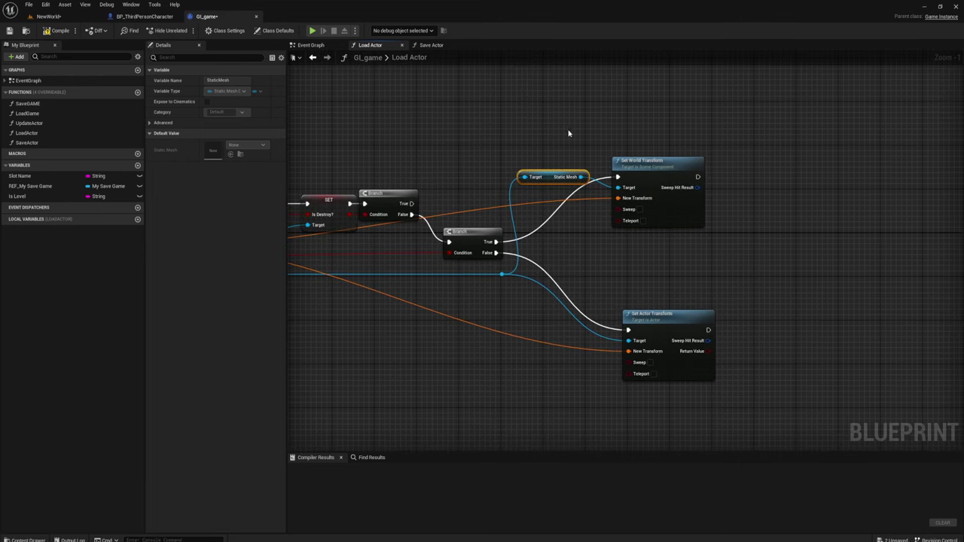
drag(555, 132, 630, 180)
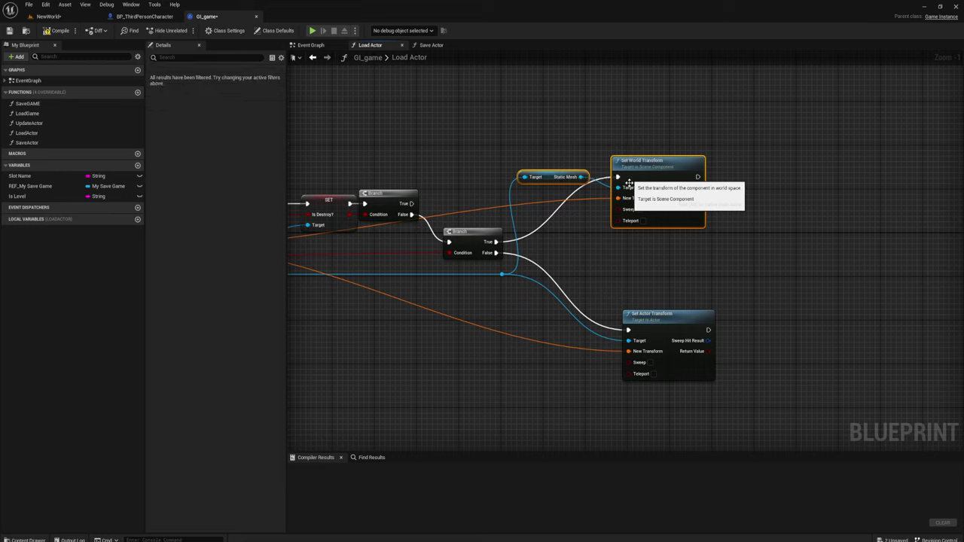
mouse_move(621, 273)
mouse_down()
mouse_move(738, 402)
mouse_move(689, 408)
mouse_up()
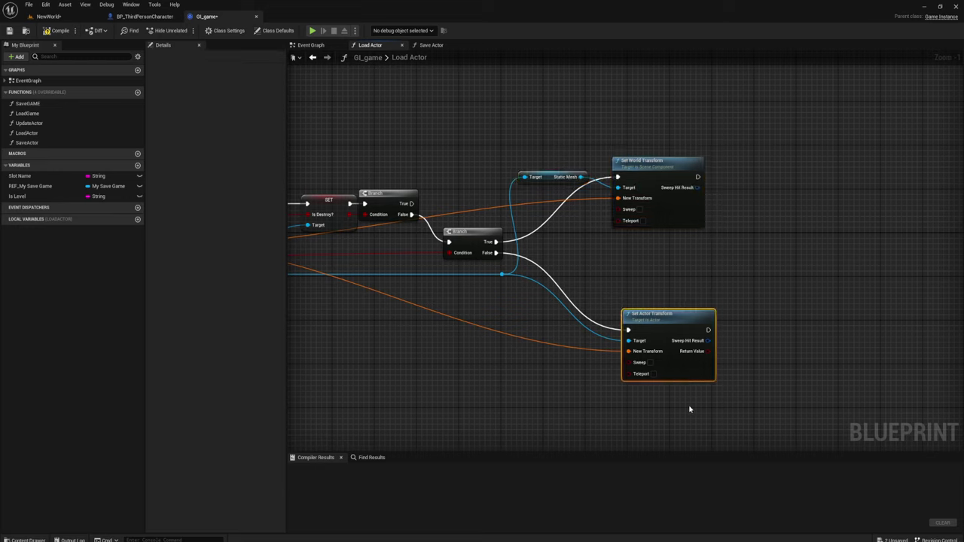
- Duplicate Set Actor Transform, run it from Branch True, and plug the actor into Target
click(647, 252)
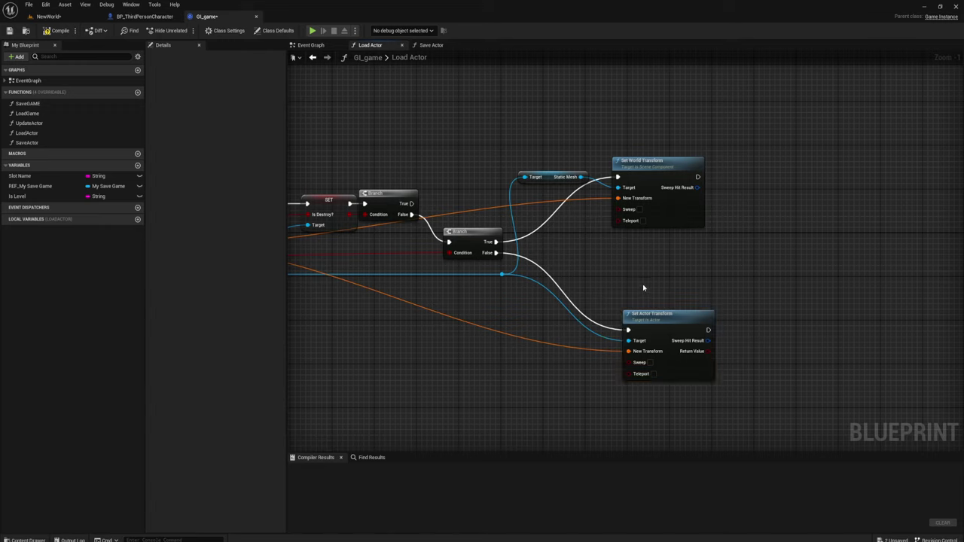
drag(643, 288, 685, 387)
right_drag(653, 239, 633, 274)
key(ctrl+c)
key(ctrl+v)
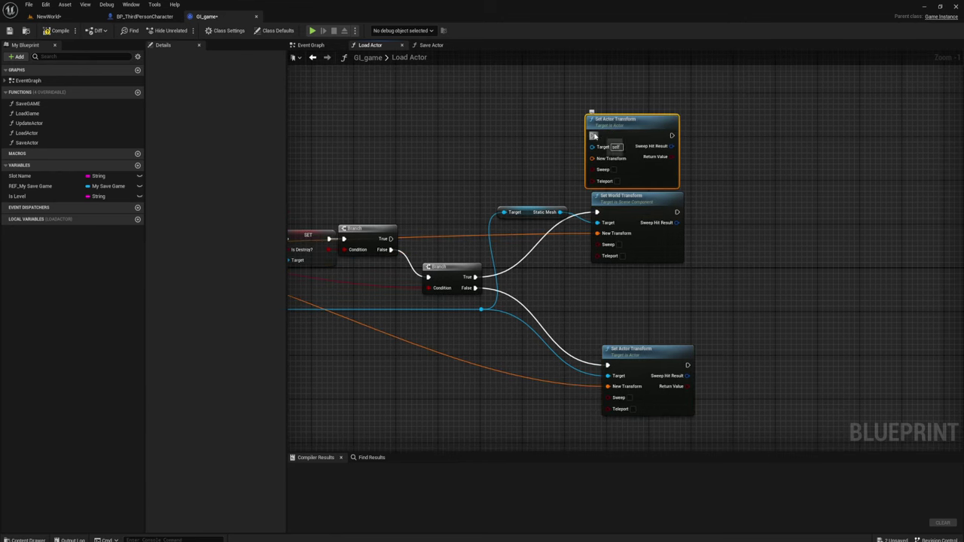
drag(593, 135, 475, 277)
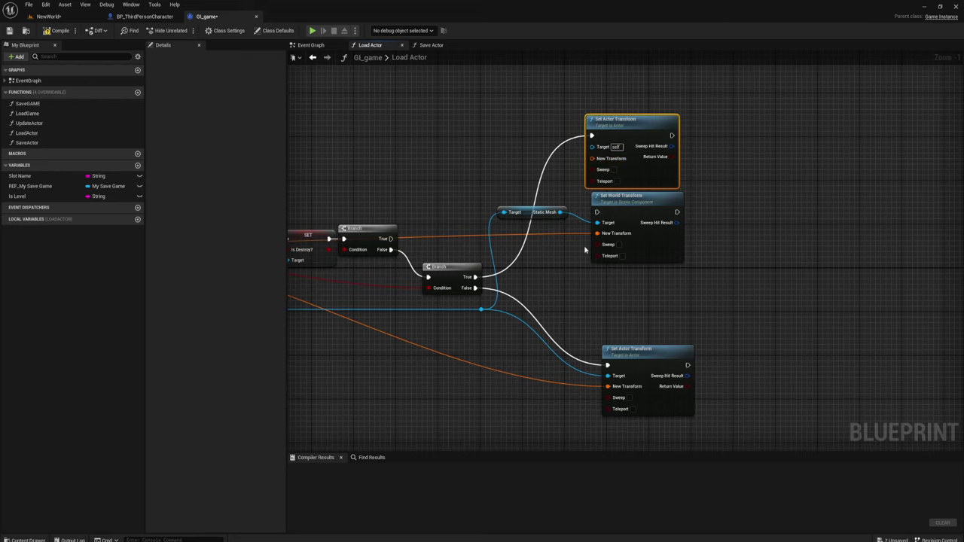
drag(480, 309, 592, 146)
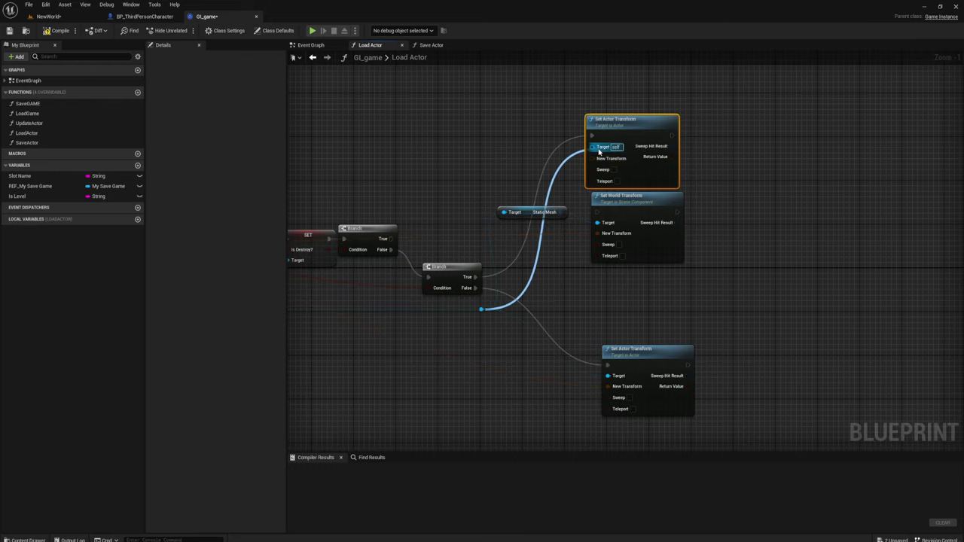
right_drag(582, 221, 600, 213)
- Route the saved transform via a reroute into the copy and move the Static Mesh/Set World Transform pair aside
mouse_move(568, 227)
mouse_down()
mouse_move(602, 197)
mouse_move(739, 204)
mouse_up()
right_drag(624, 208, 682, 209)
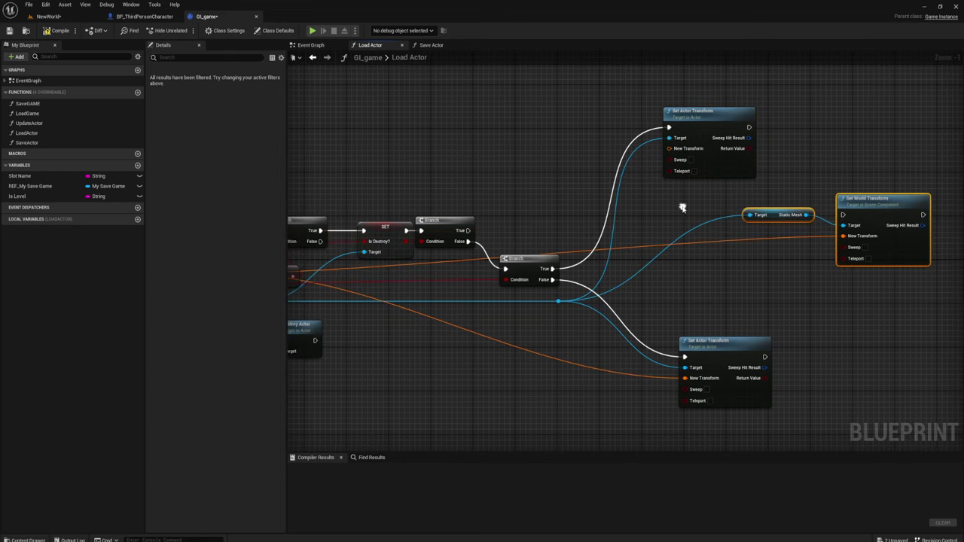
double_click(620, 249)
drag(621, 247, 662, 154)
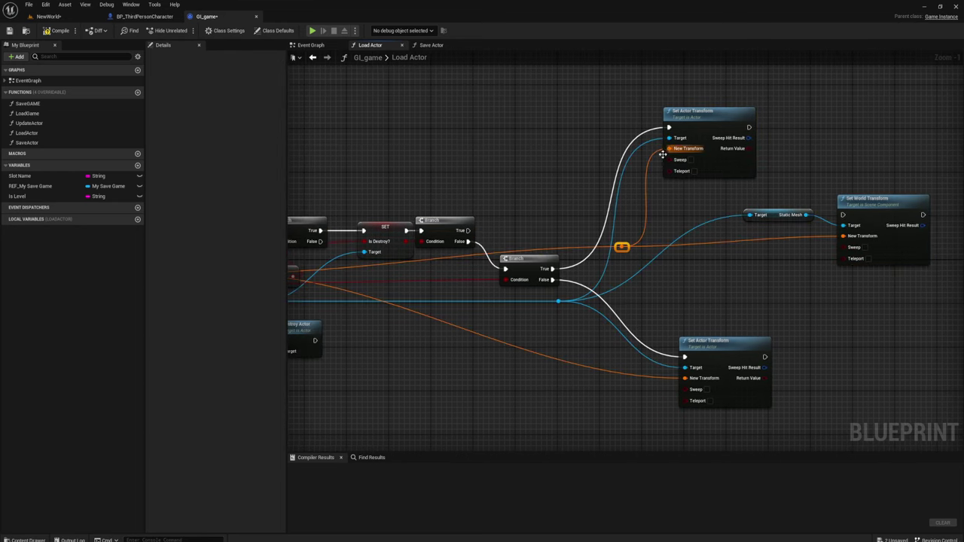
right_drag(786, 203, 670, 183)
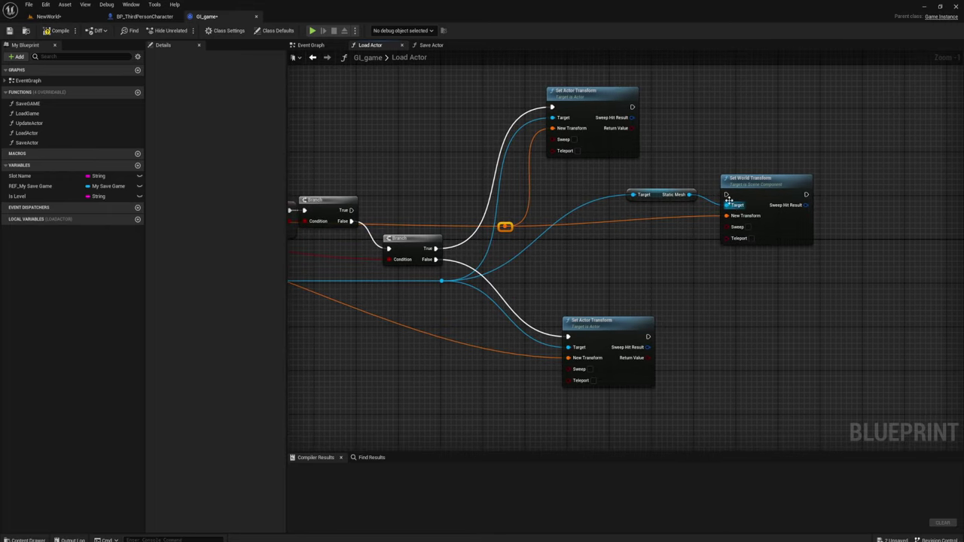
drag(728, 196, 693, 182)
click(620, 242)
right_drag(620, 243, 638, 253)
drag(646, 268, 800, 192)
- Wrap the unused Set World Transform nodes in a comment titled 'test' and nudge it down-right
key(c)
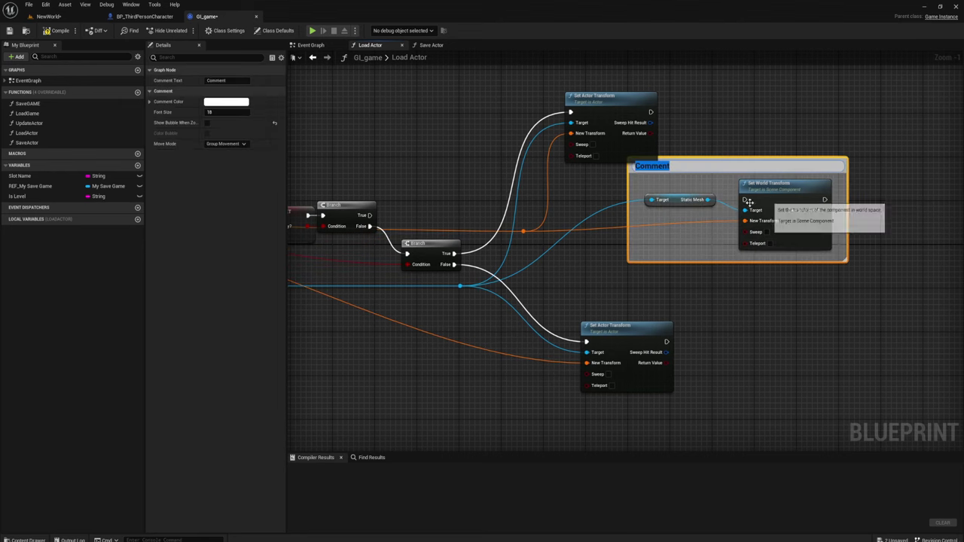
text(text)
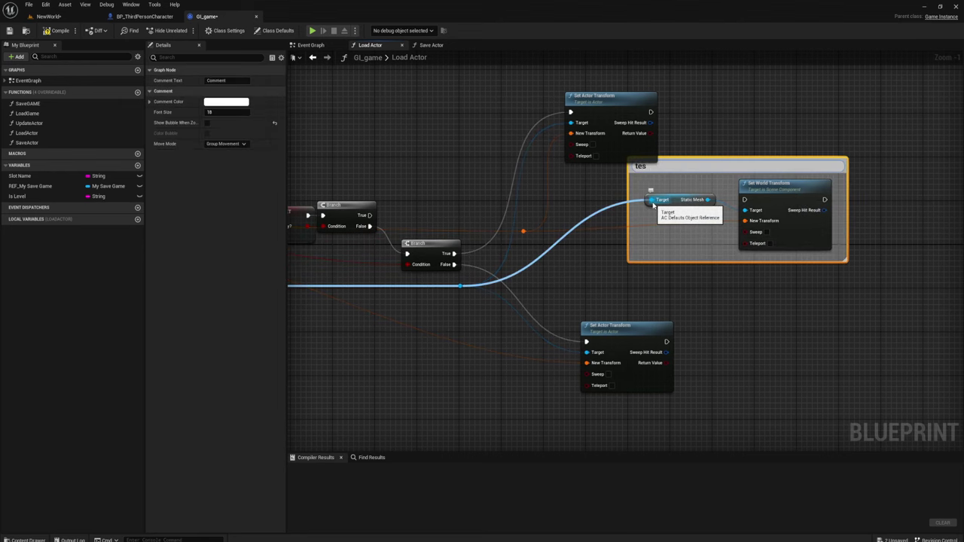
text(t)
key(Return)
drag(630, 173, 646, 189)
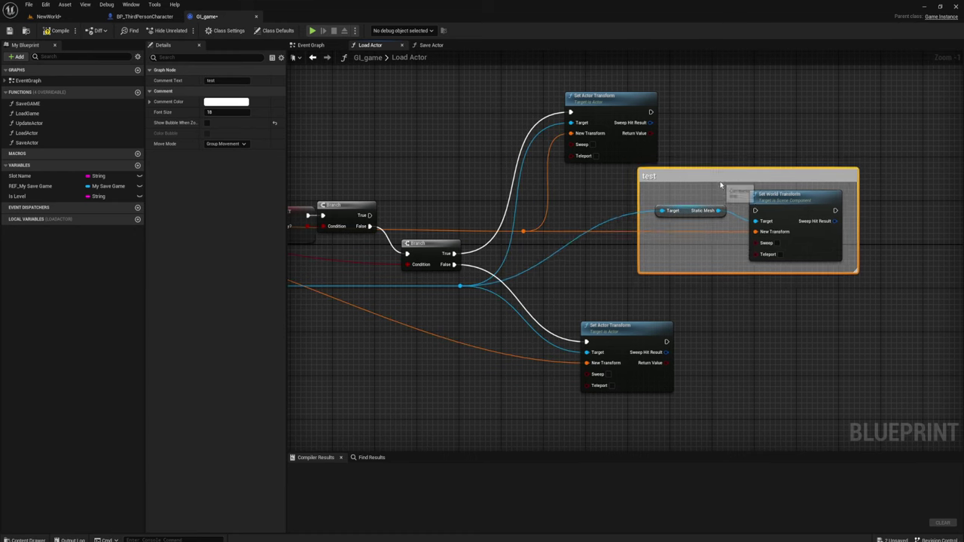
click(591, 192)
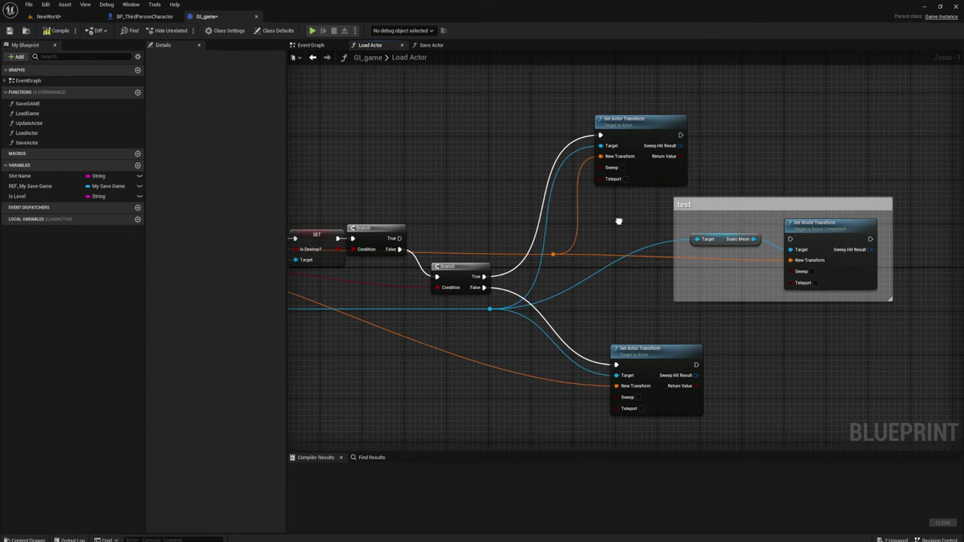
- Review the Branch and Set Actor Transform nodes, then compile GI_game
right_drag(591, 193, 626, 207)
mouse_move(615, 201)
mouse_down()
mouse_move(684, 118)
mouse_move(652, 104)
mouse_up()
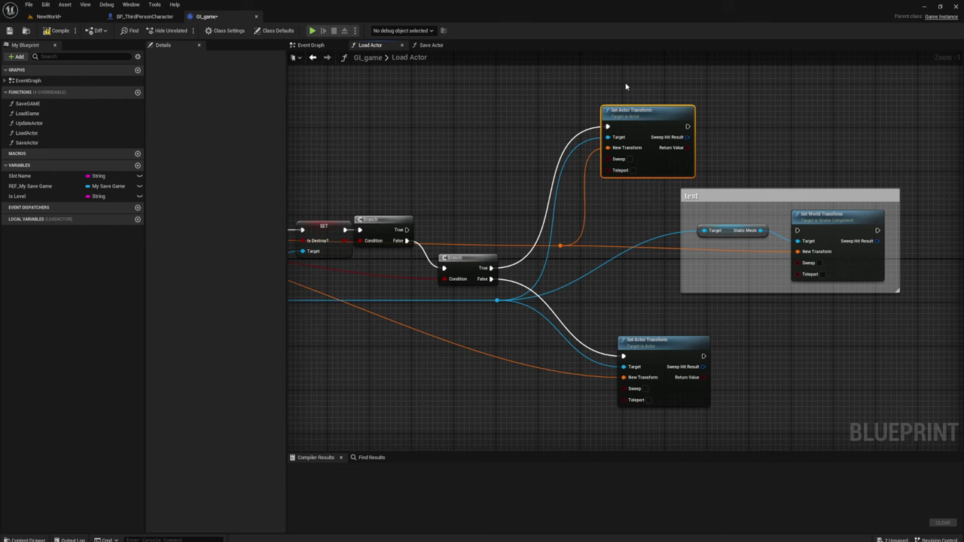
right_drag(613, 237, 649, 229)
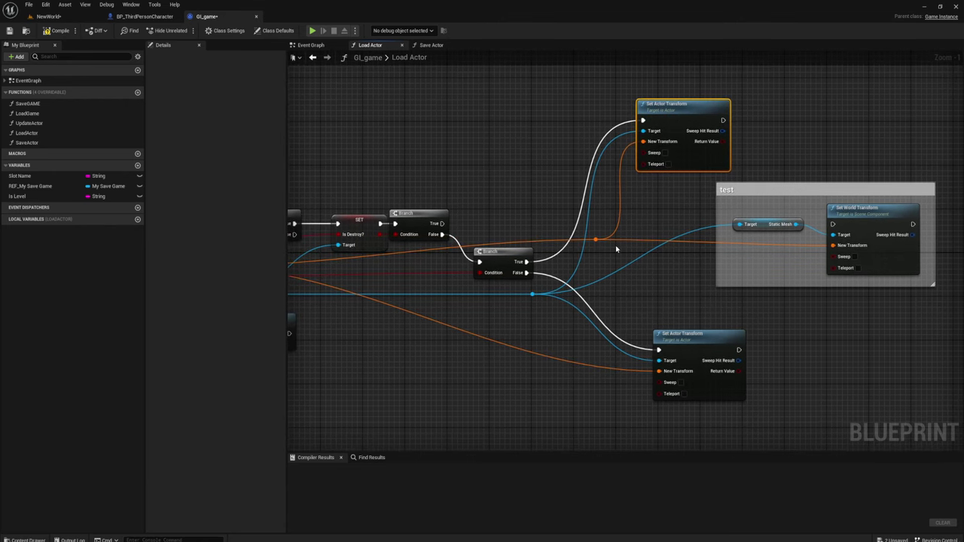
drag(511, 196, 532, 284)
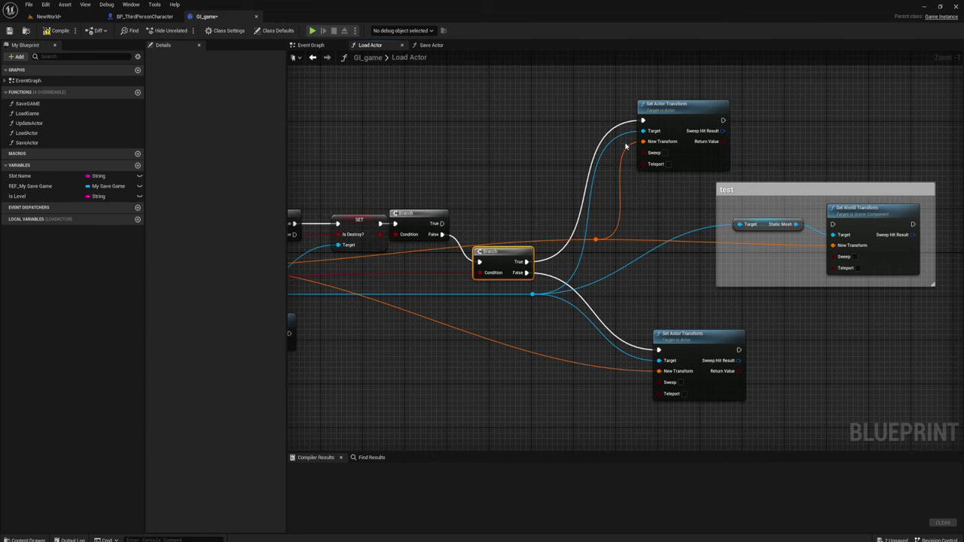
right_drag(624, 145, 635, 146)
click(685, 109)
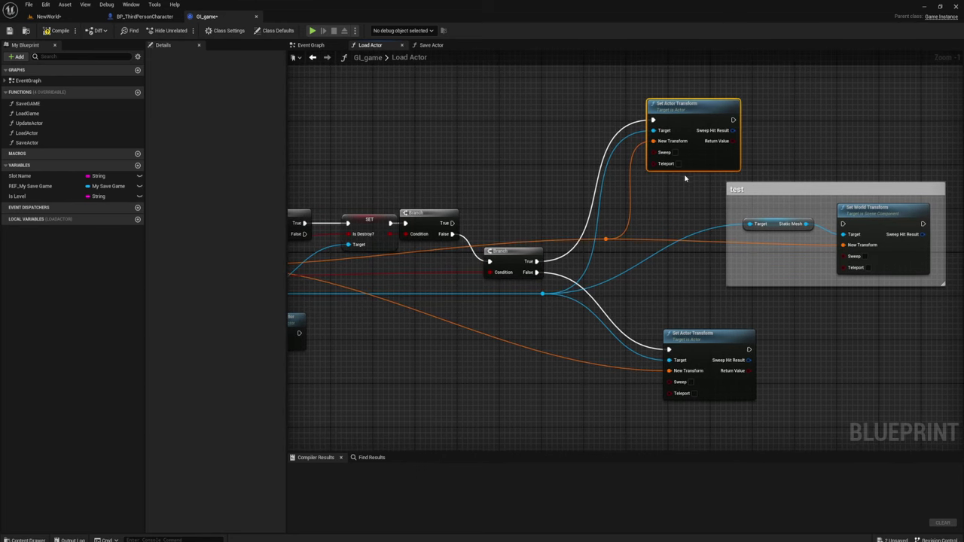
click(662, 187)
right_drag(645, 195, 651, 204)
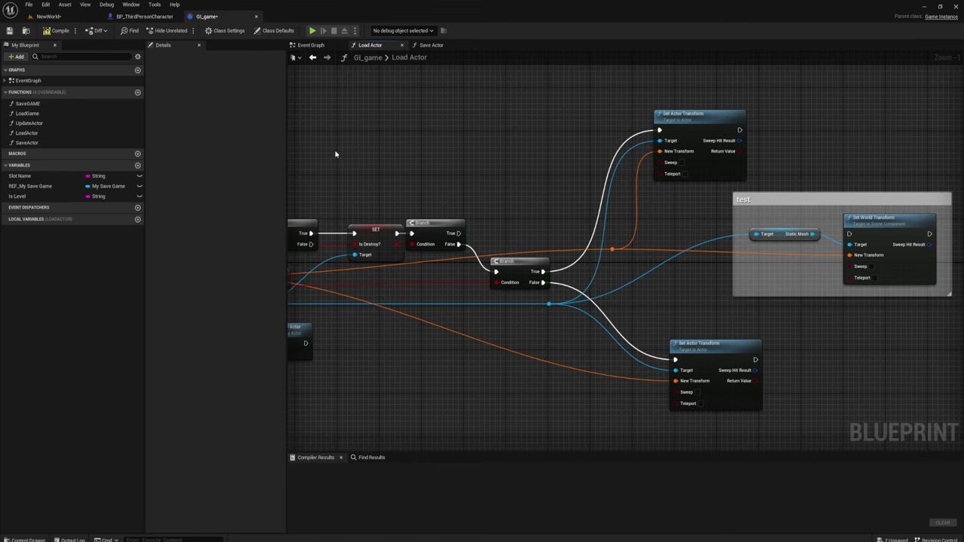
click(57, 31)
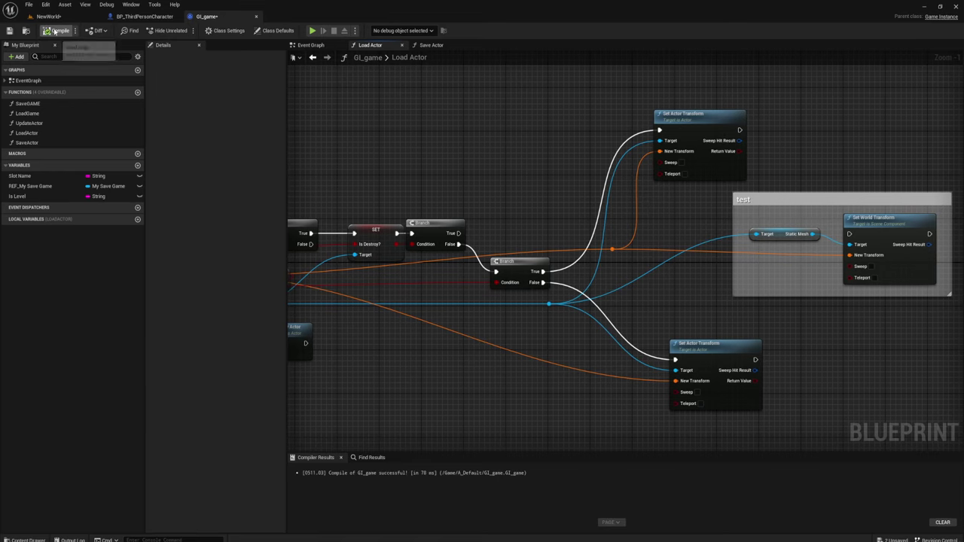
right_drag(444, 161, 490, 157)
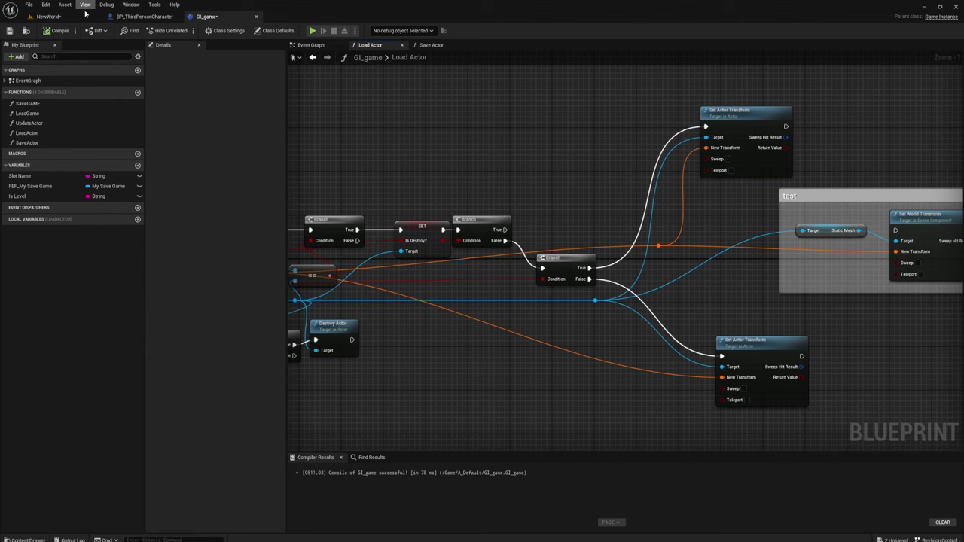
- Save GI_game, then in NewWorld move the lamp left and drop it onto the desk
click(9, 30)
click(49, 16)
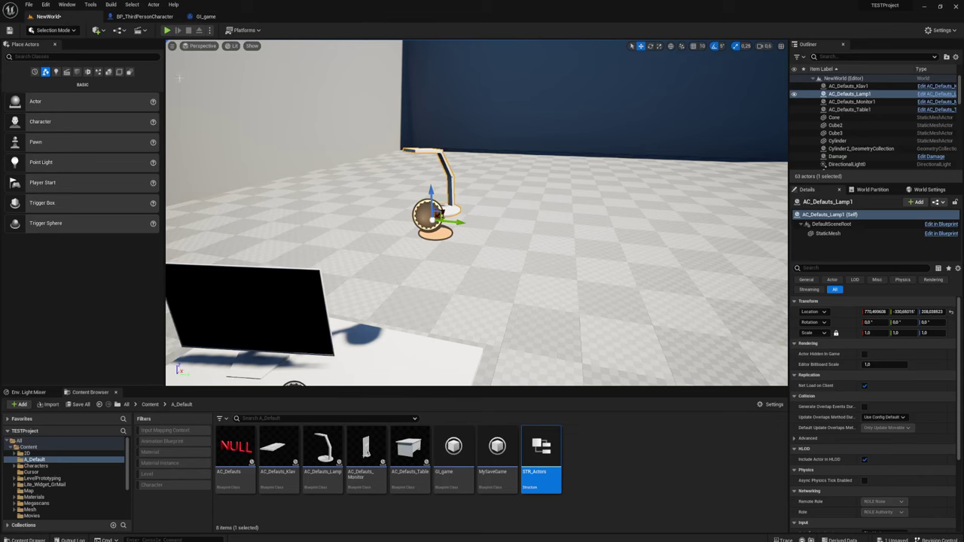
right_drag(418, 296, 418, 297)
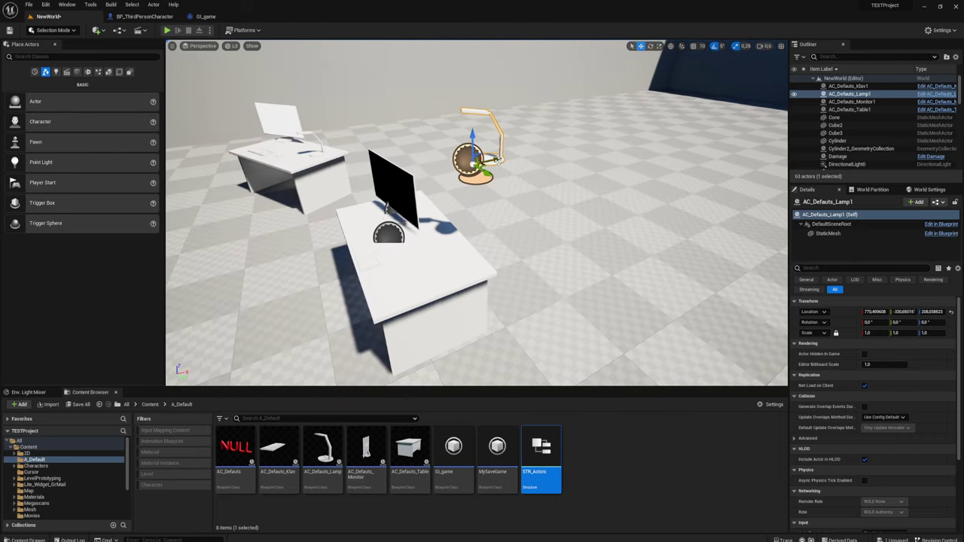
drag(495, 160, 454, 166)
key(End)
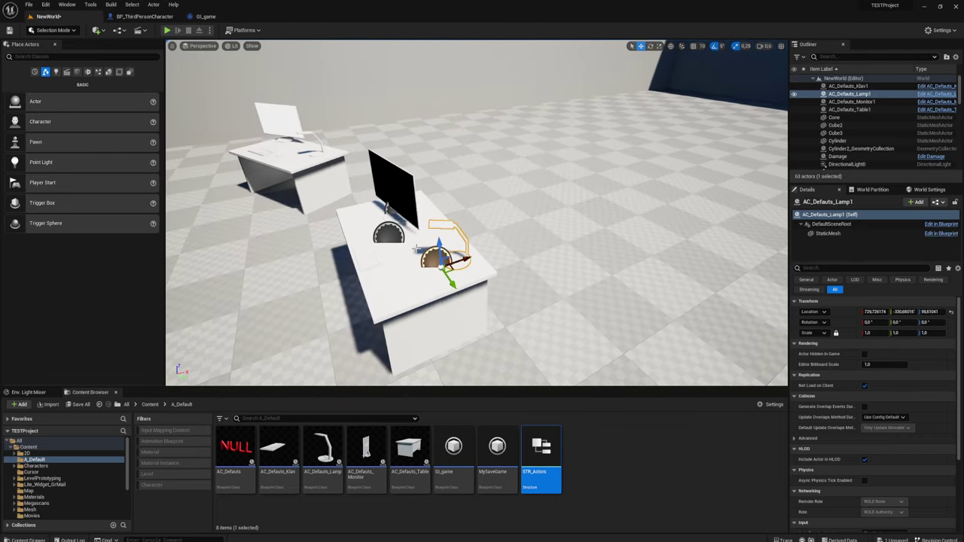
right_drag(415, 247, 420, 220)
- Turn on Simulate Physics for the monitor and table meshes and override the table's mass
click(492, 175)
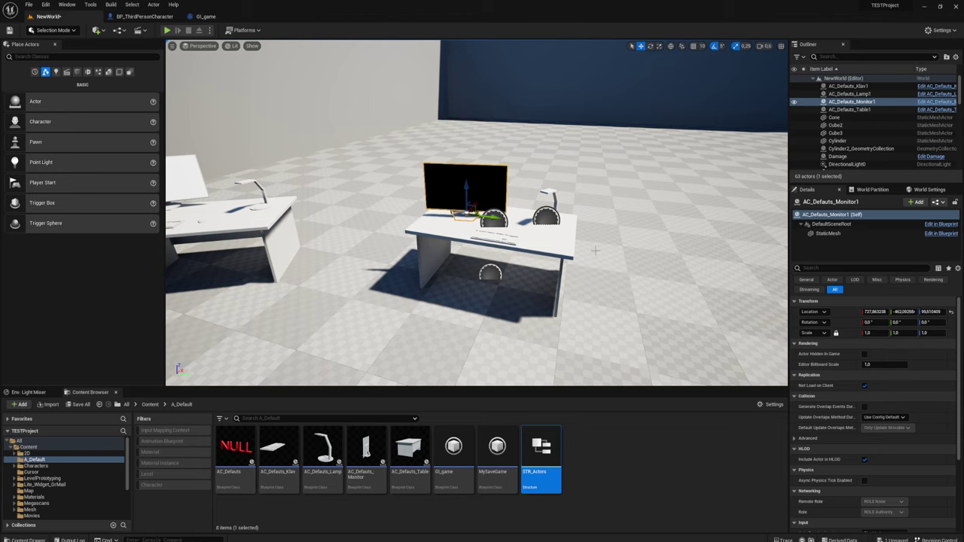
click(826, 234)
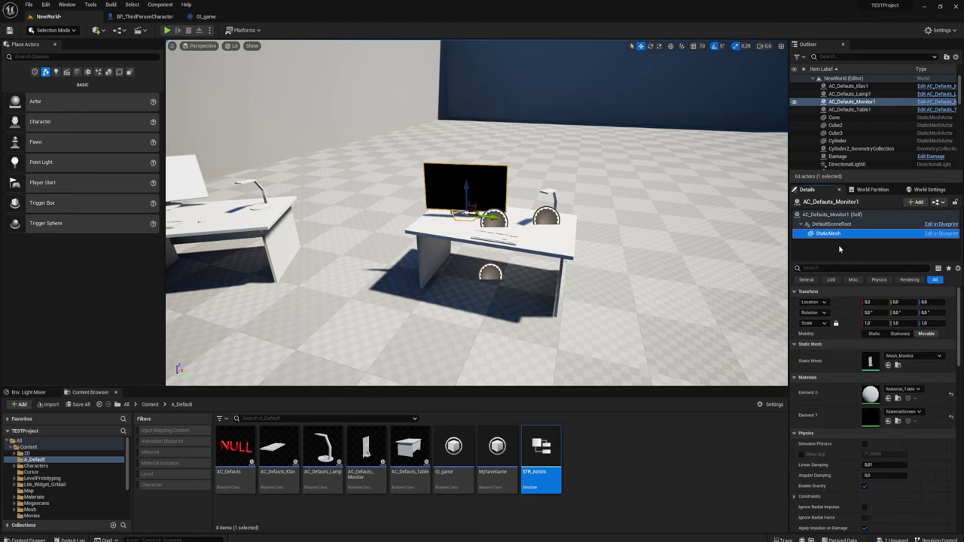
click(864, 444)
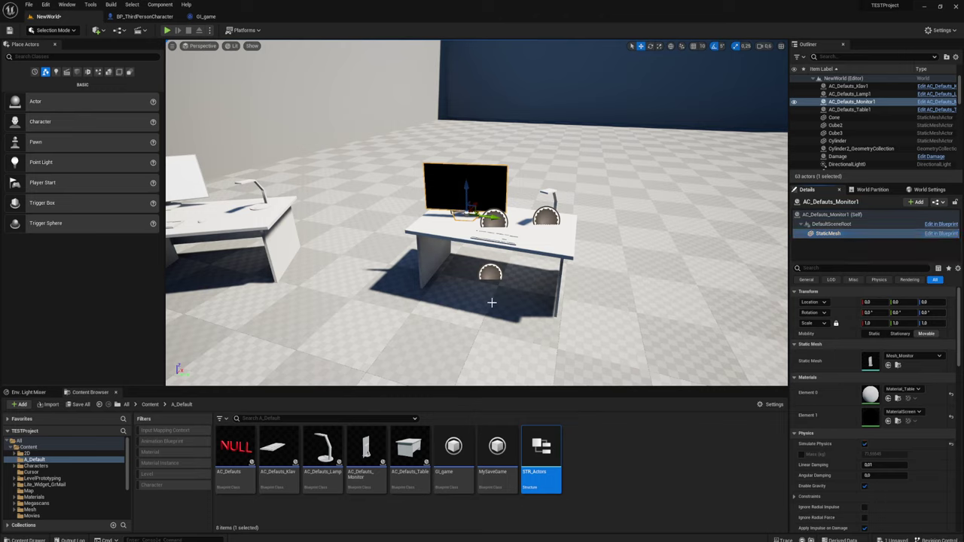
click(562, 247)
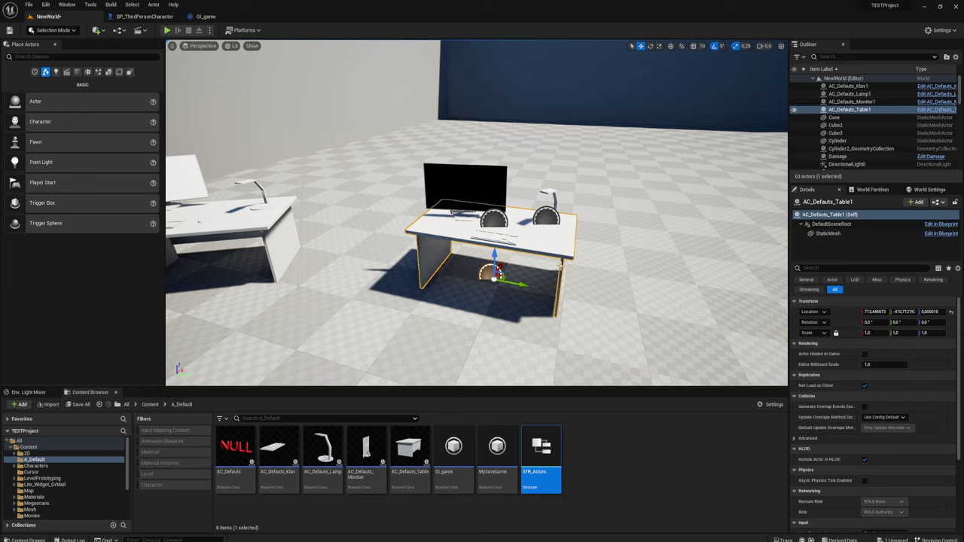
click(820, 235)
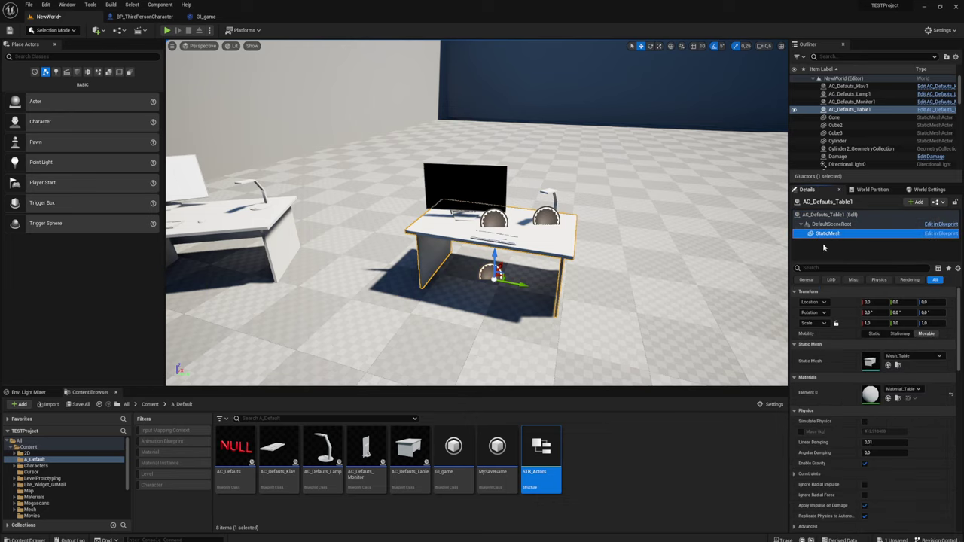
click(863, 422)
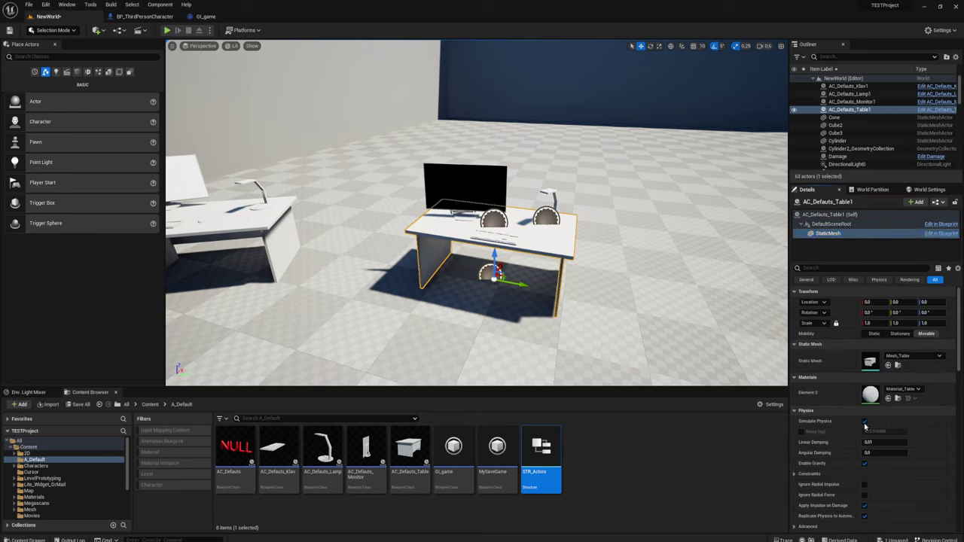
click(801, 432)
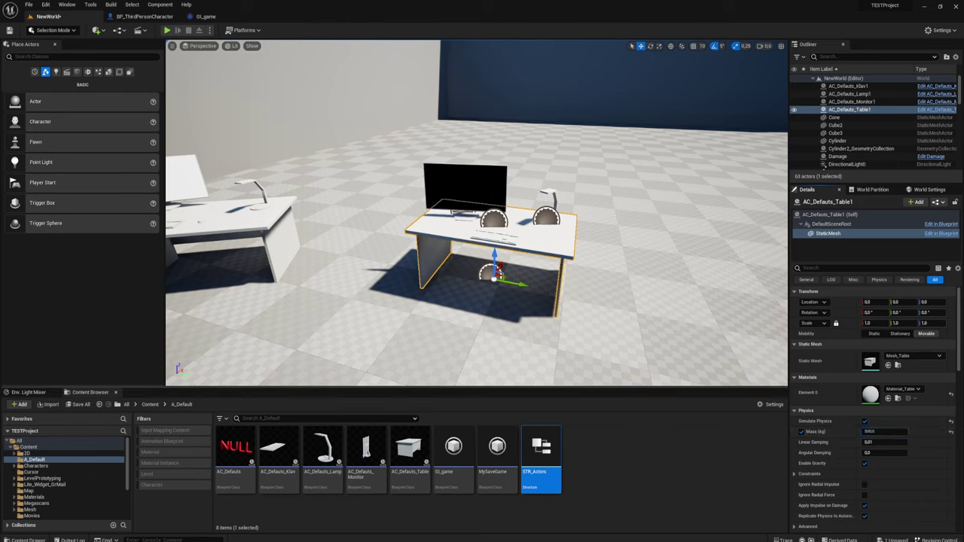
- Enable the monitor mesh's Mass (kg) override and edit its value
click(475, 182)
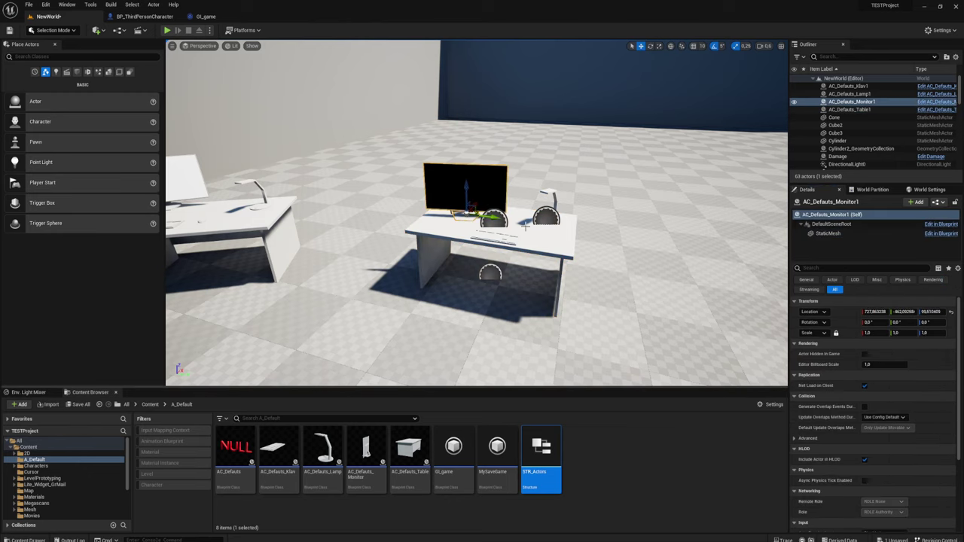
click(826, 234)
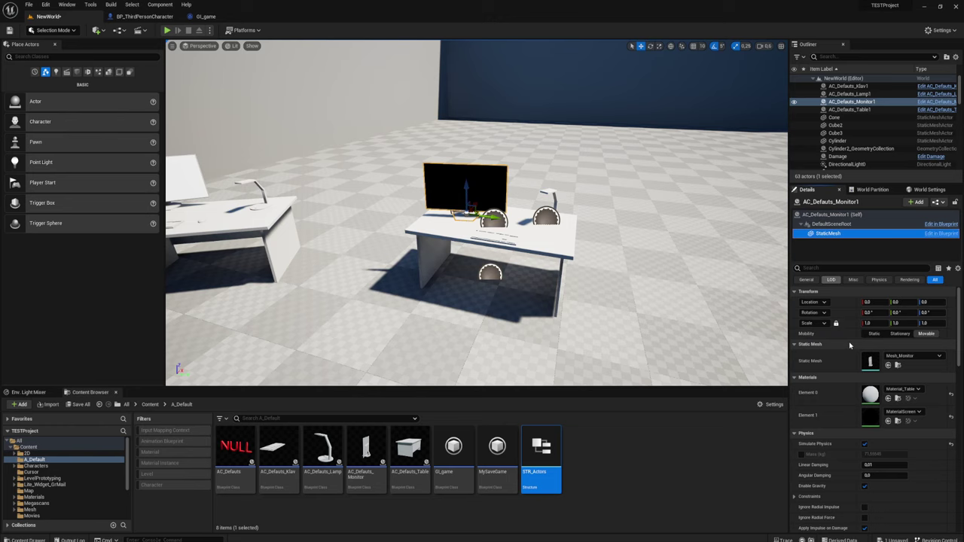
click(801, 454)
click(875, 454)
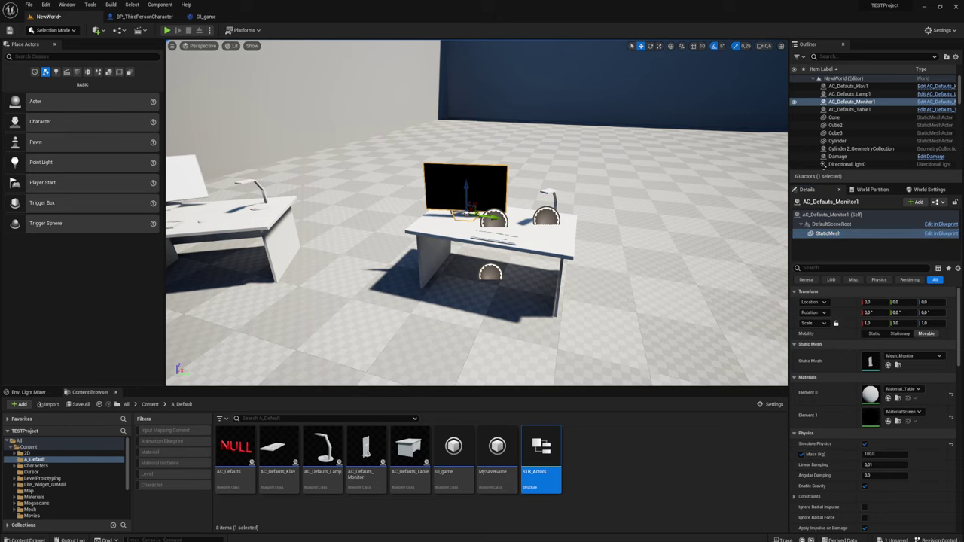
drag(586, 269, 586, 225)
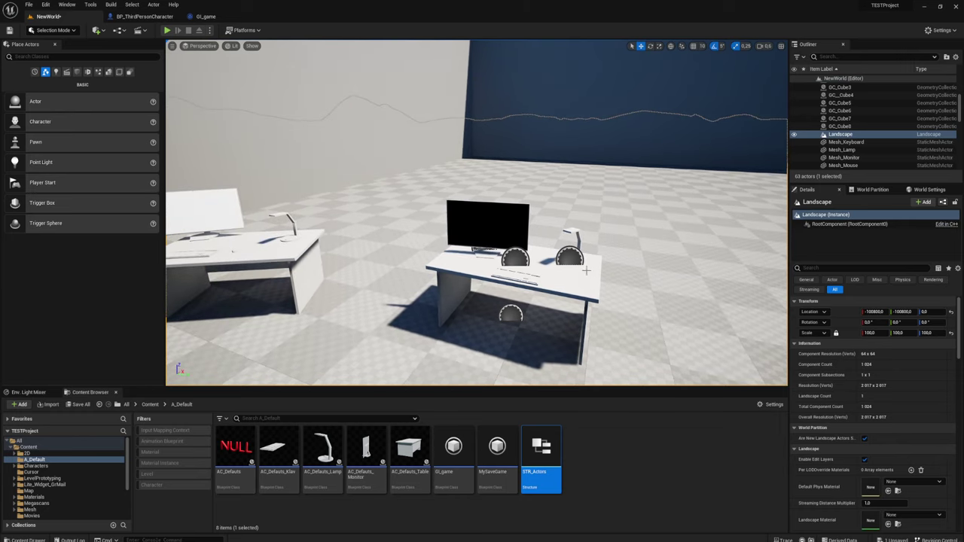
mouse_move(458, 248)
right_down()
mouse_move(451, 301)
mouse_move(458, 268)
right_up()
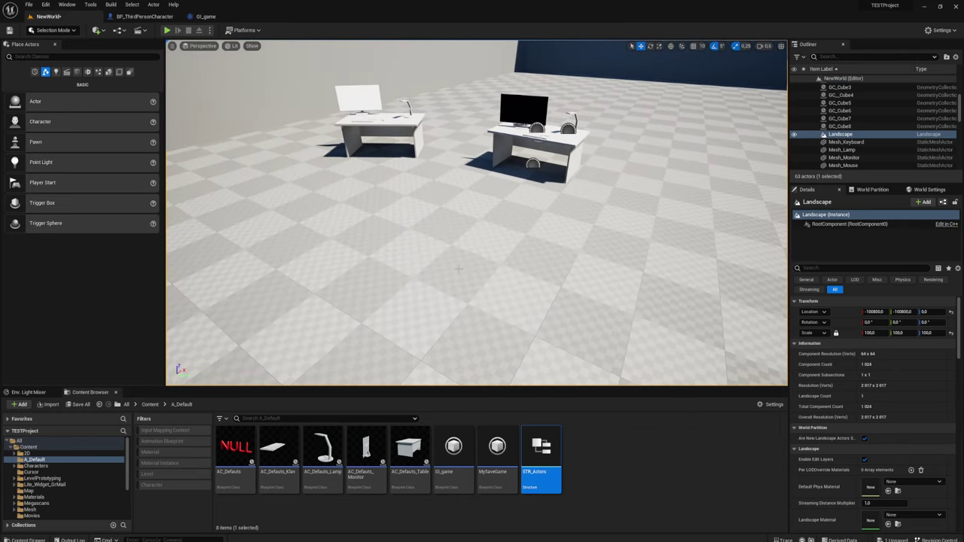
- Review GI_game's Load Game from Slot nodes and Save call, cancel a 'save' node search, then go to the Event Graph
click(217, 17)
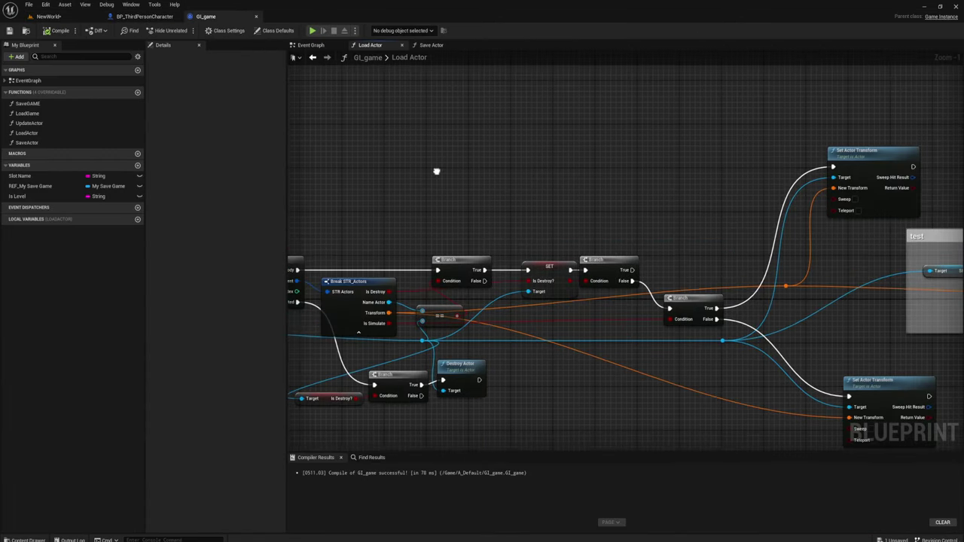
mouse_move(437, 170)
right_down()
mouse_move(571, 143)
mouse_move(570, 186)
right_up()
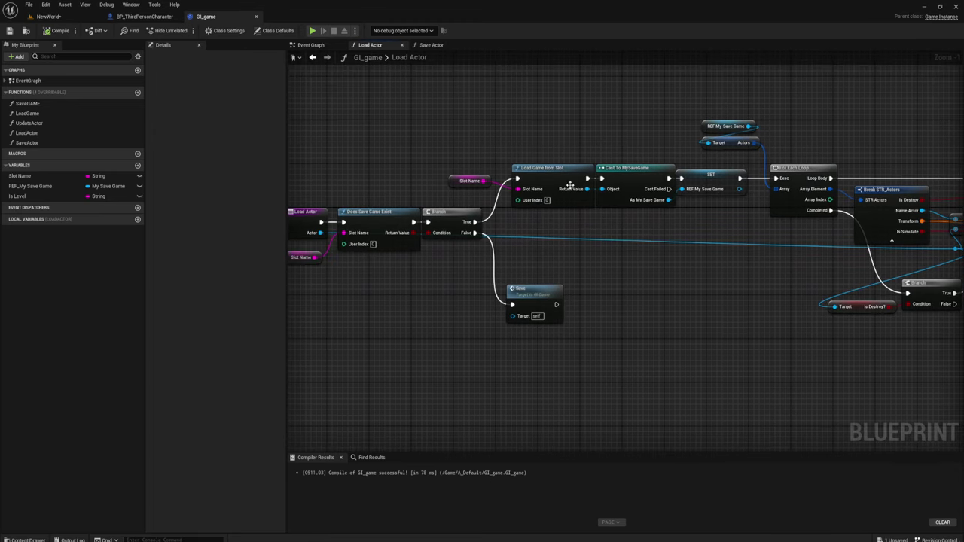
click(538, 295)
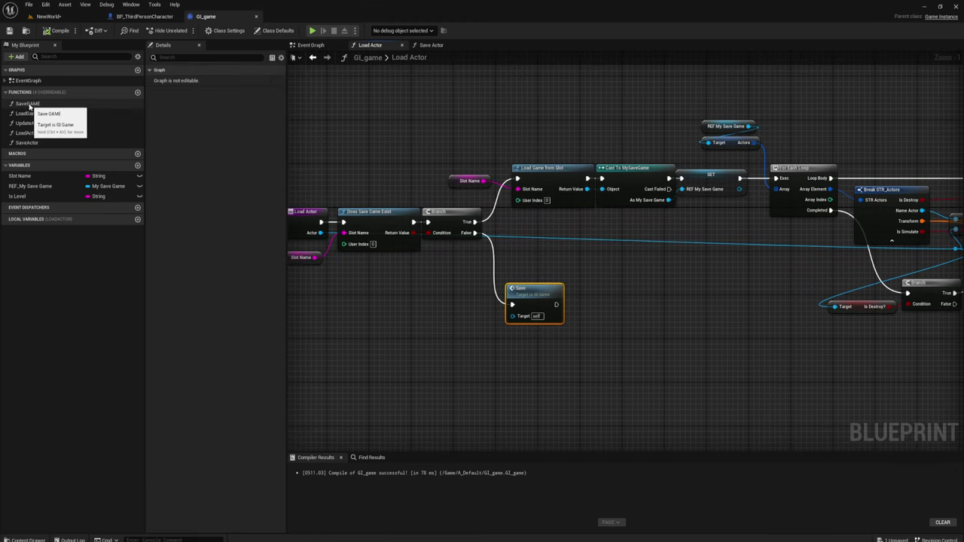
right_drag(369, 266, 361, 237)
right_drag(570, 304, 538, 276)
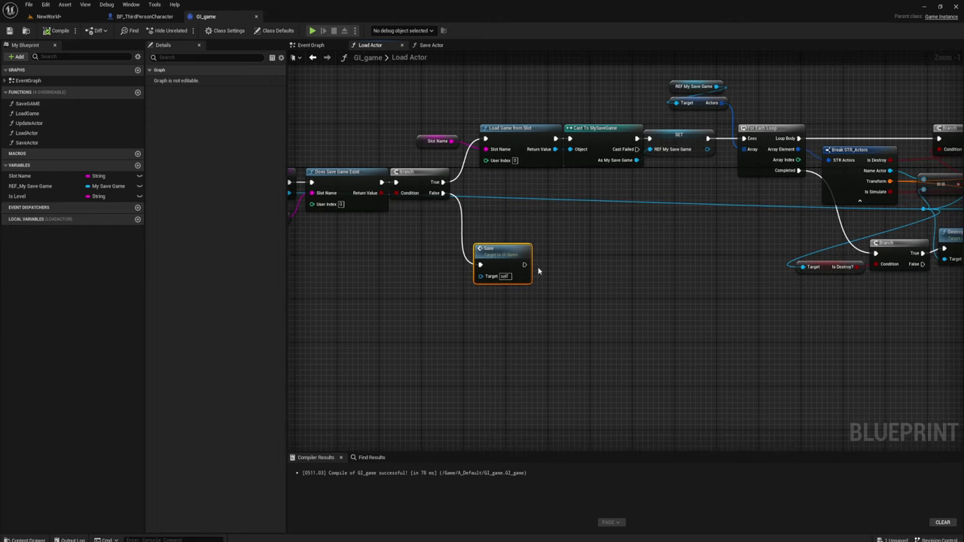
drag(520, 264, 567, 260)
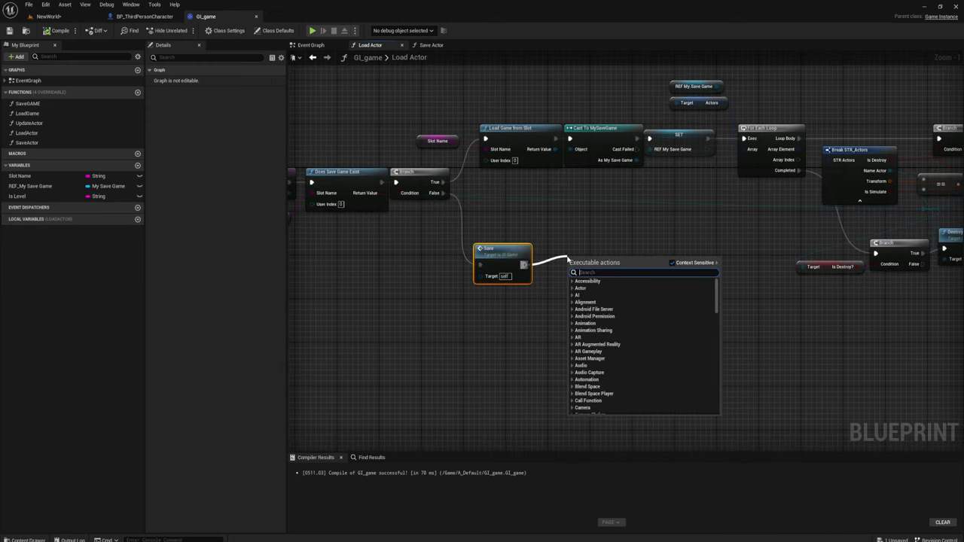
text(save)
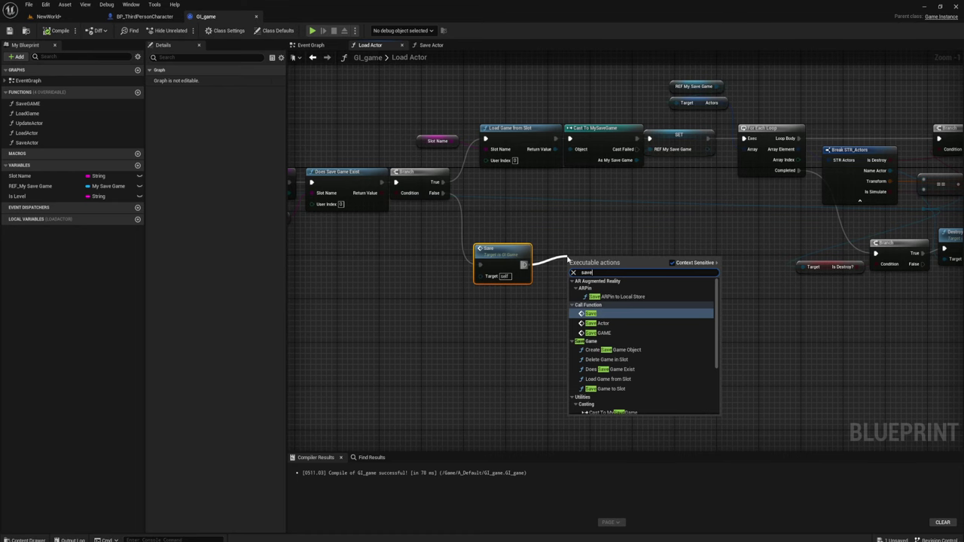
click(539, 251)
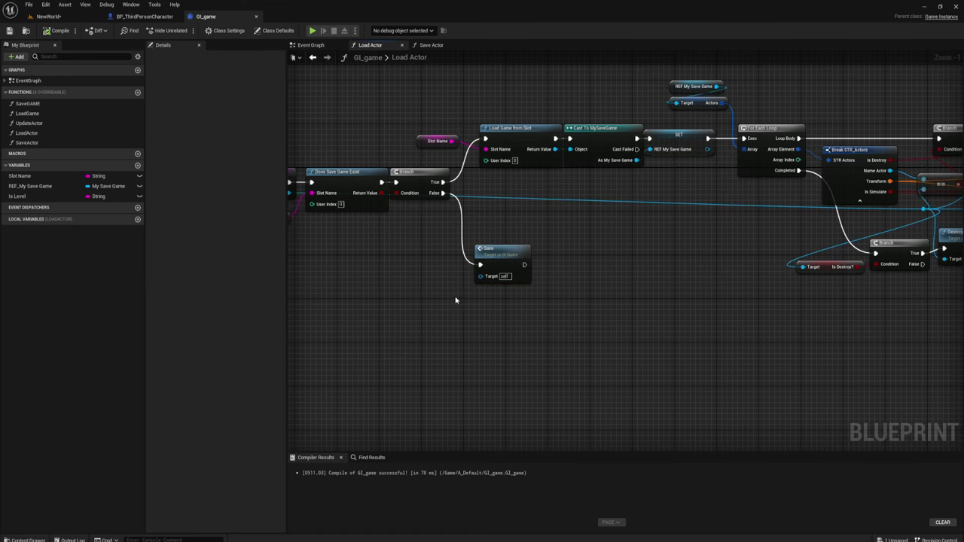
mouse_move(454, 299)
right_down()
mouse_move(524, 293)
mouse_move(433, 275)
right_up()
click(310, 45)
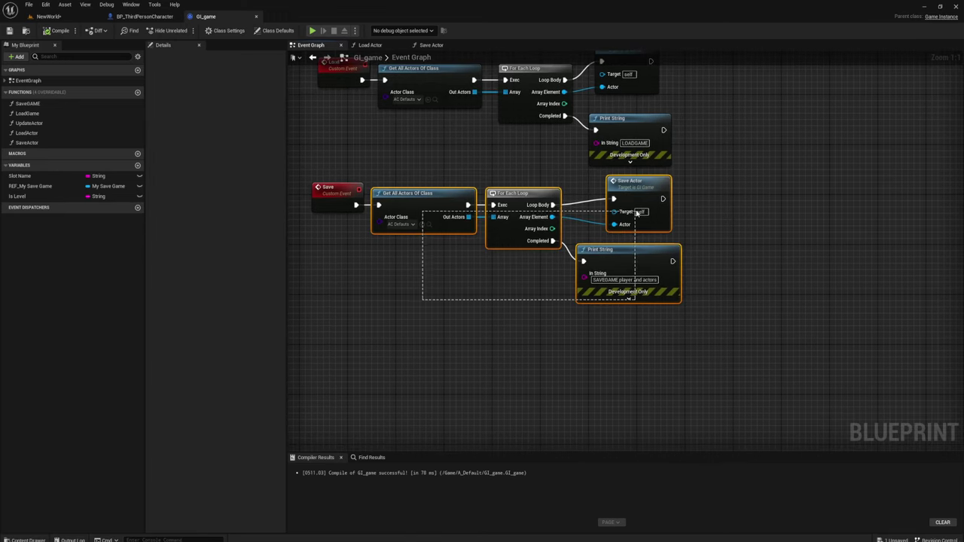
- Shift the Save chain right and insert a Save GAME call, found with 'savega', right after the Save event
drag(422, 303, 684, 175)
drag(637, 198, 756, 197)
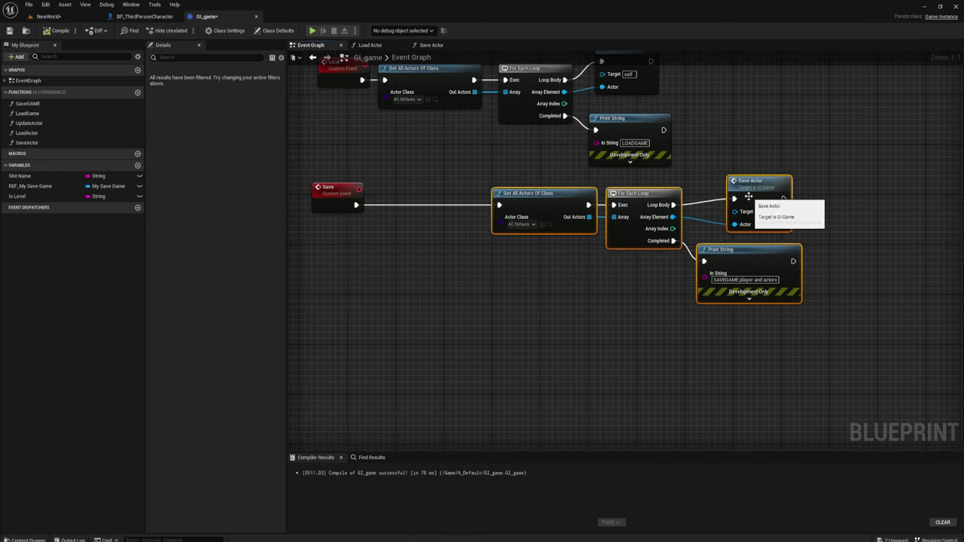
drag(543, 277, 767, 186)
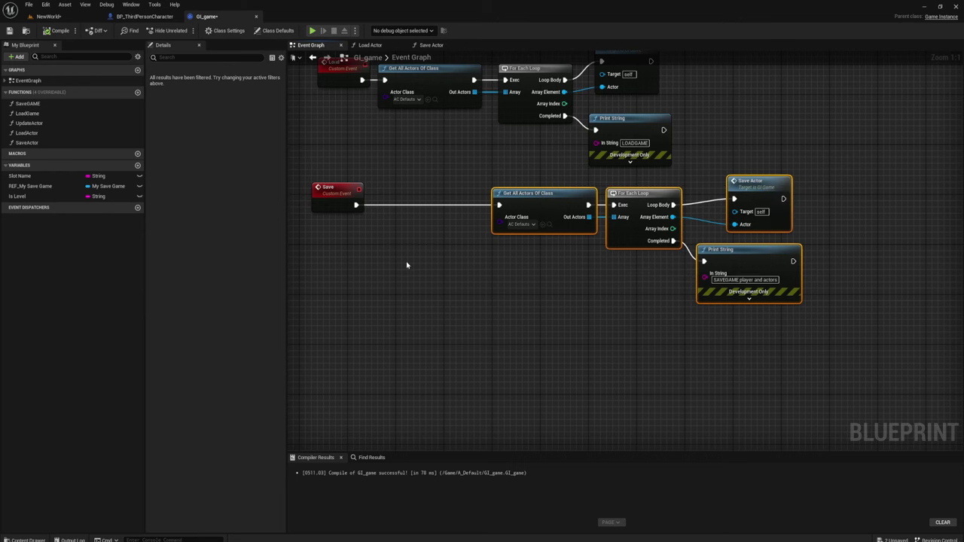
right_drag(360, 204, 424, 218)
drag(418, 218, 447, 212)
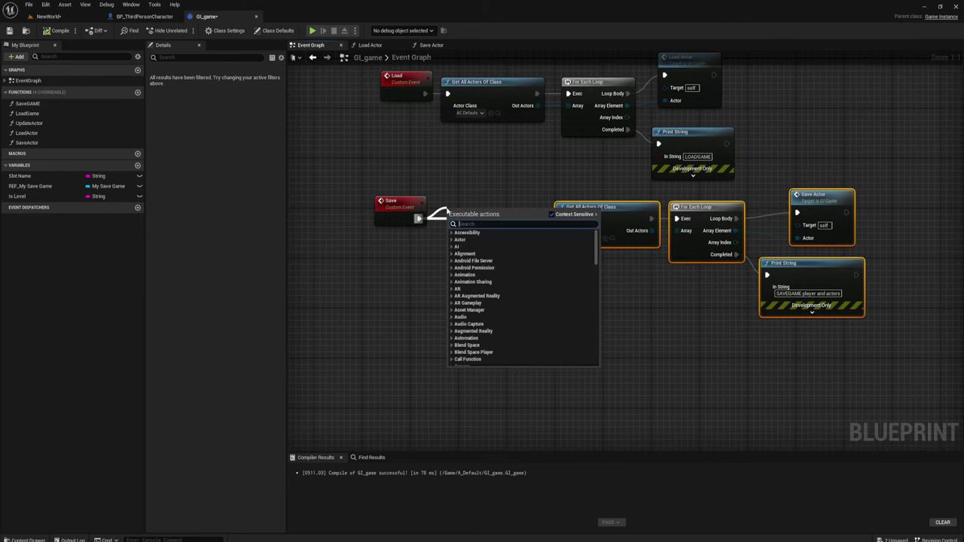
text(savega)
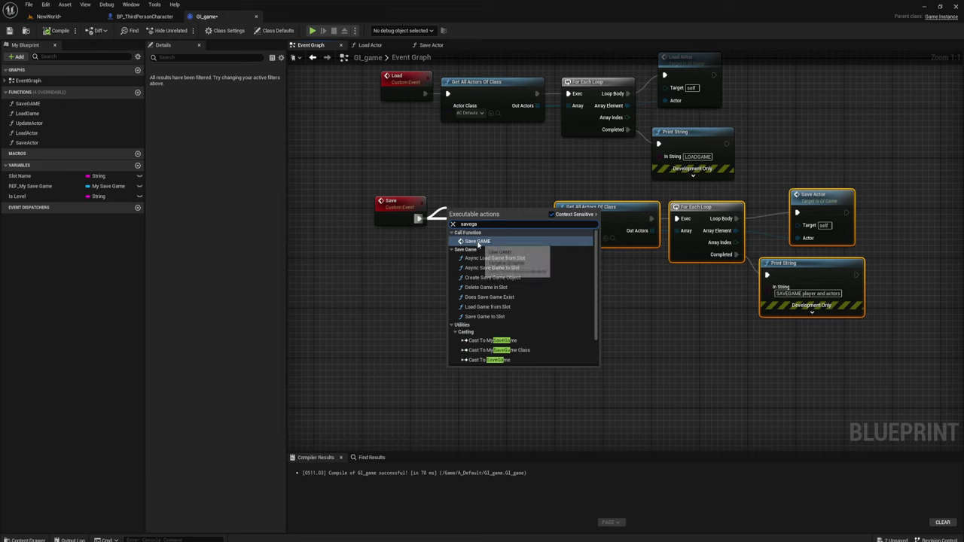
click(477, 241)
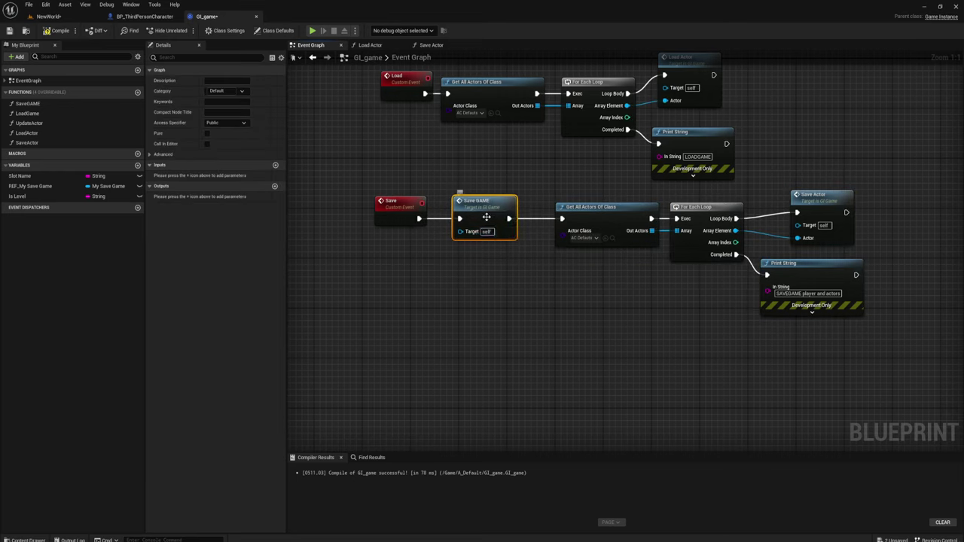
drag(486, 217, 498, 217)
- Open the Save GAME graph and inspect the new-save branch's Make Transform and Make STR_PlayerVariable nodes
double_click(497, 205)
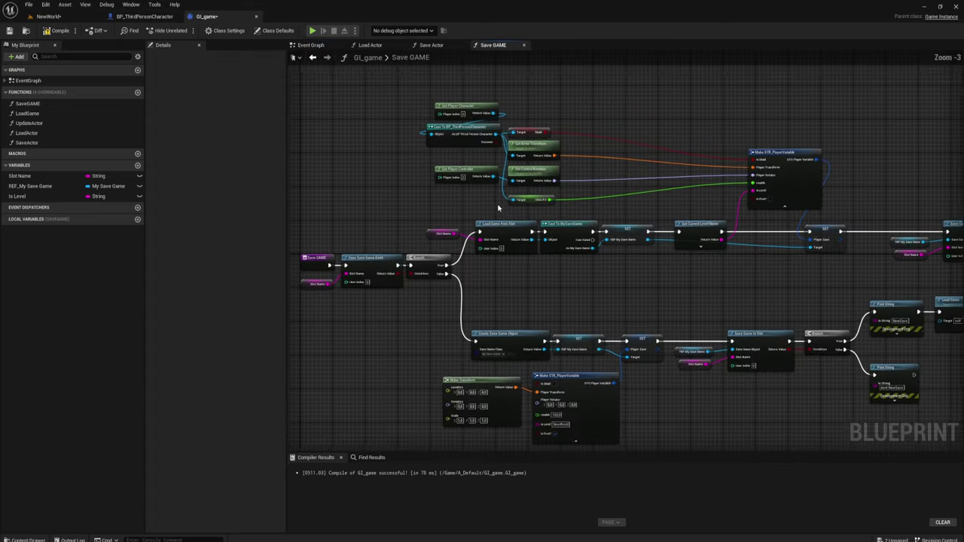
scroll(482, 246, up, 3)
right_drag(482, 246, 471, 238)
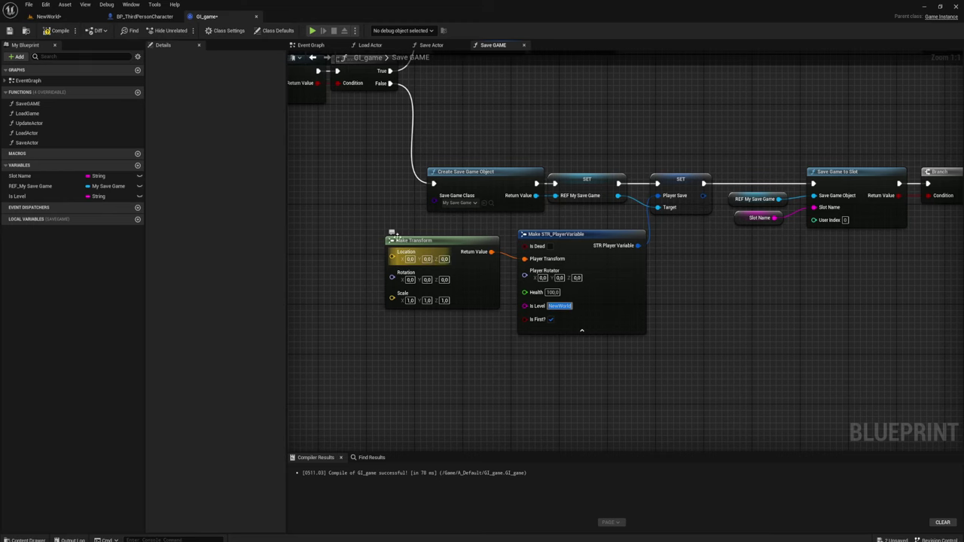
drag(420, 370, 576, 299)
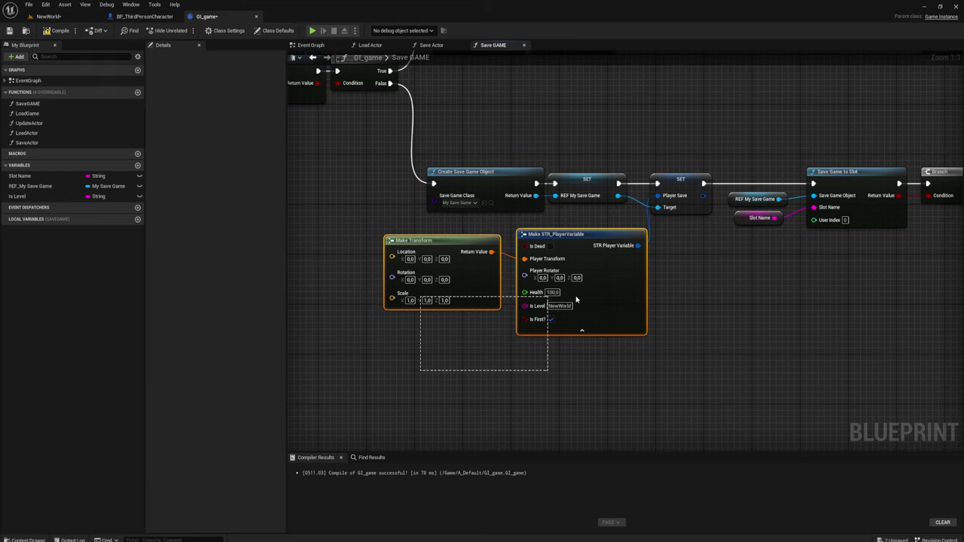
scroll(663, 316, down, 4)
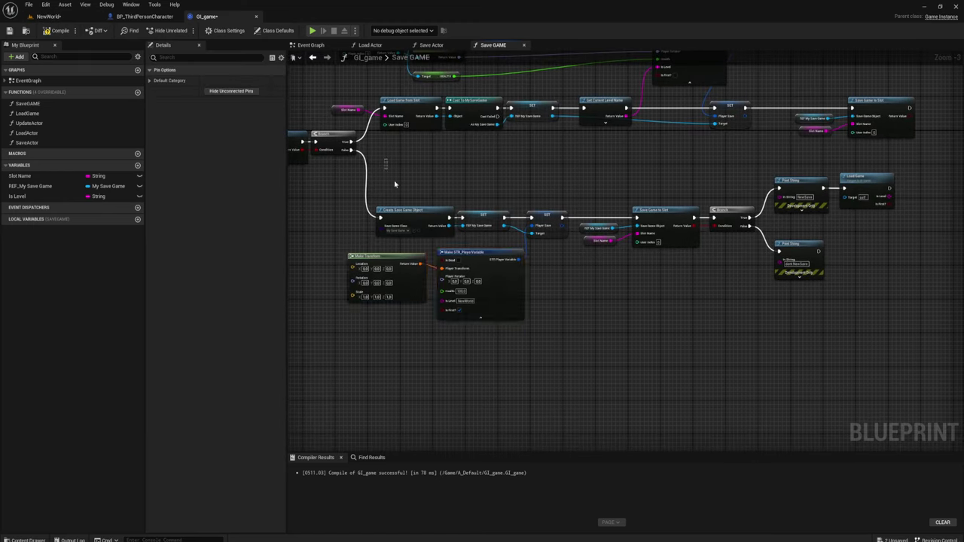
drag(394, 184, 910, 351)
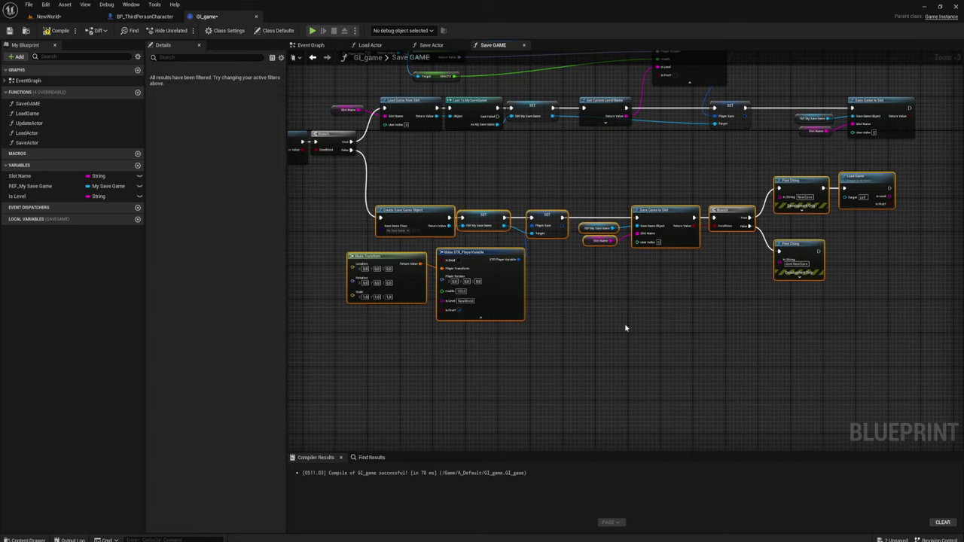
mouse_move(568, 303)
right_down()
mouse_move(633, 292)
mouse_move(500, 199)
right_up()
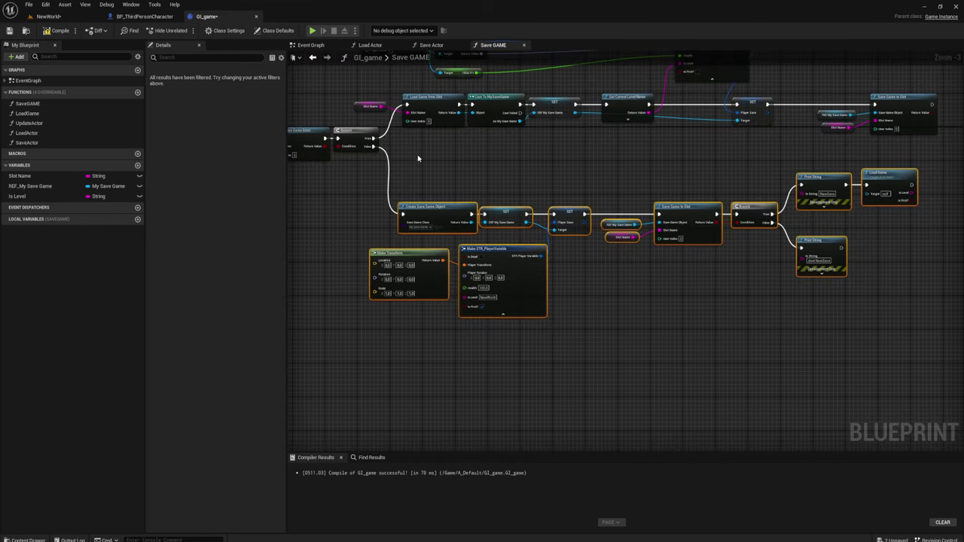
drag(418, 158, 883, 329)
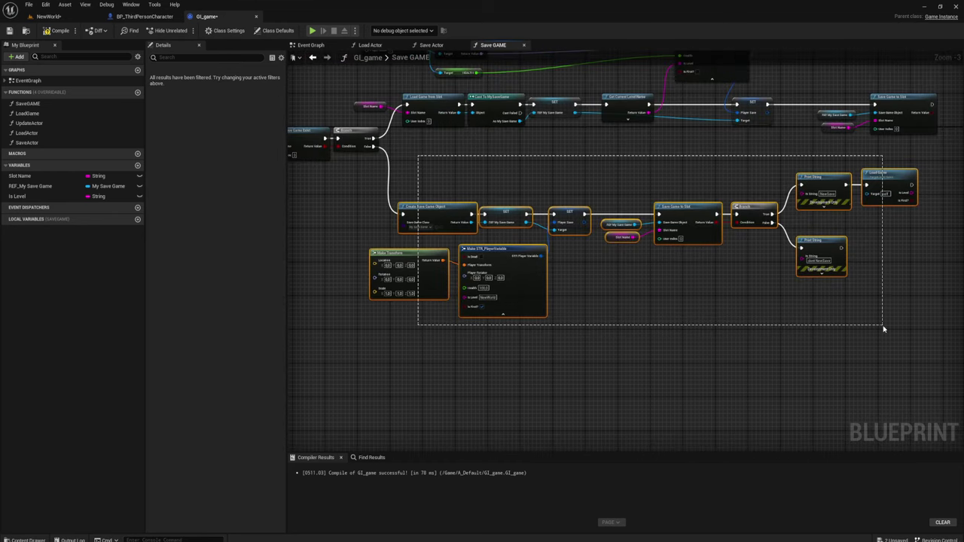
scroll(512, 319, up, 1)
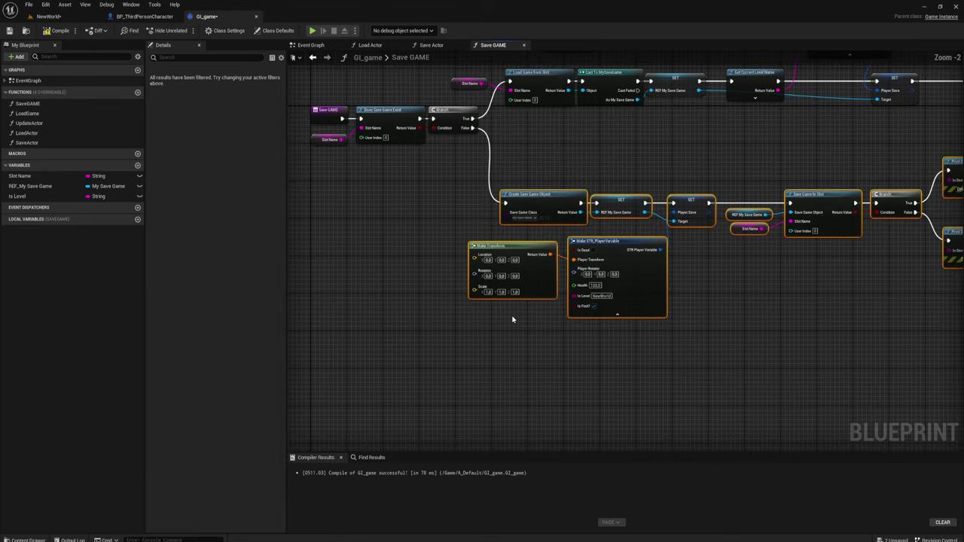
right_drag(512, 320, 482, 340)
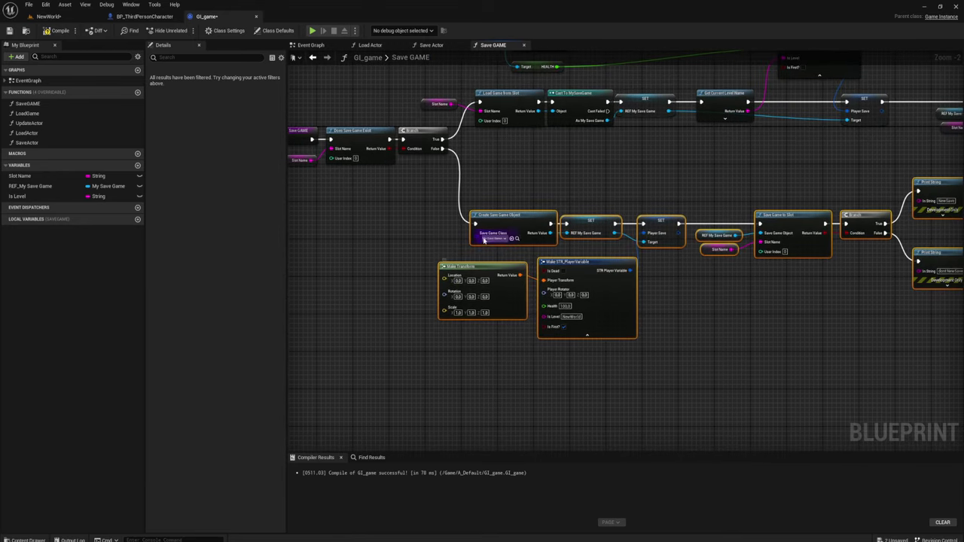
- Inspect the upper player-data nodes and the Create Save Game row, then return to NewWorld
right_drag(561, 158, 398, 251)
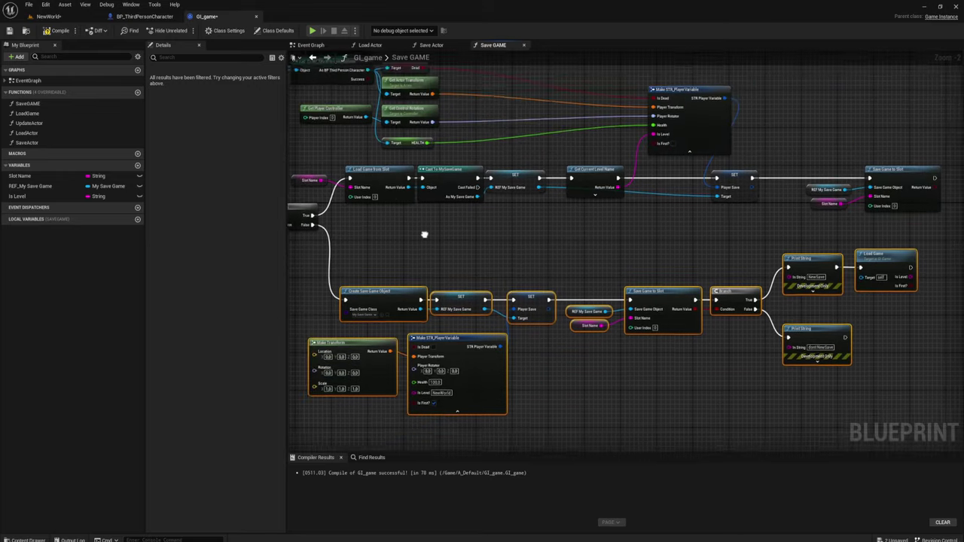
drag(331, 245, 687, 105)
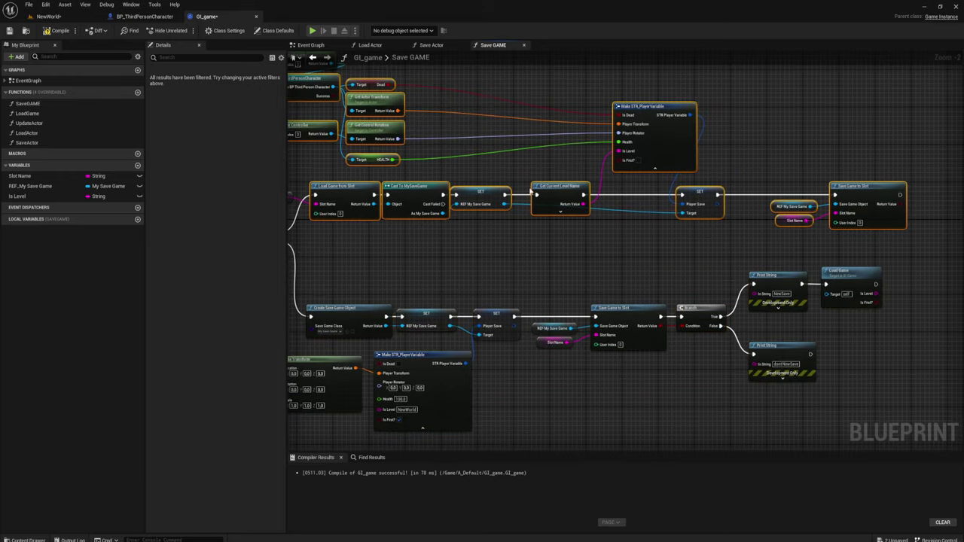
right_drag(462, 239, 561, 268)
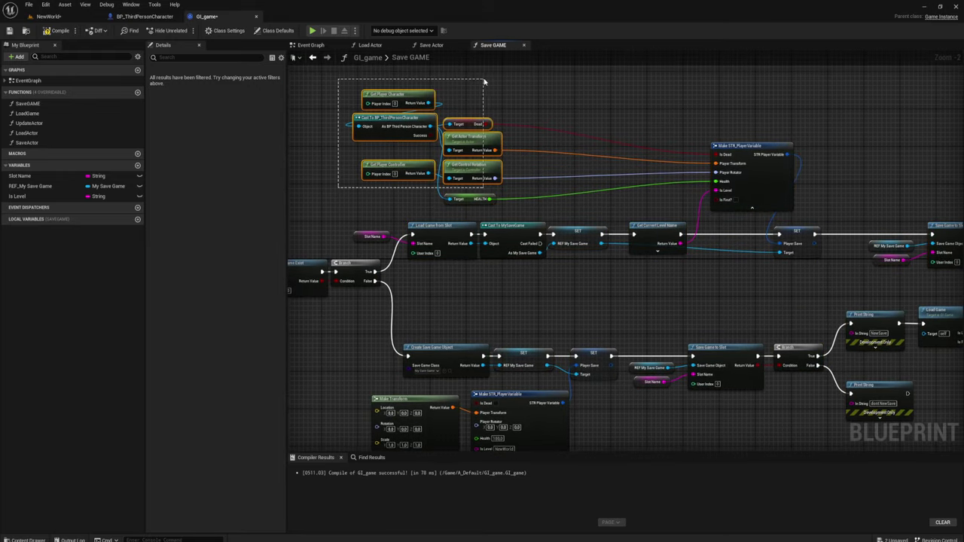
drag(338, 188, 501, 82)
drag(518, 205, 348, 86)
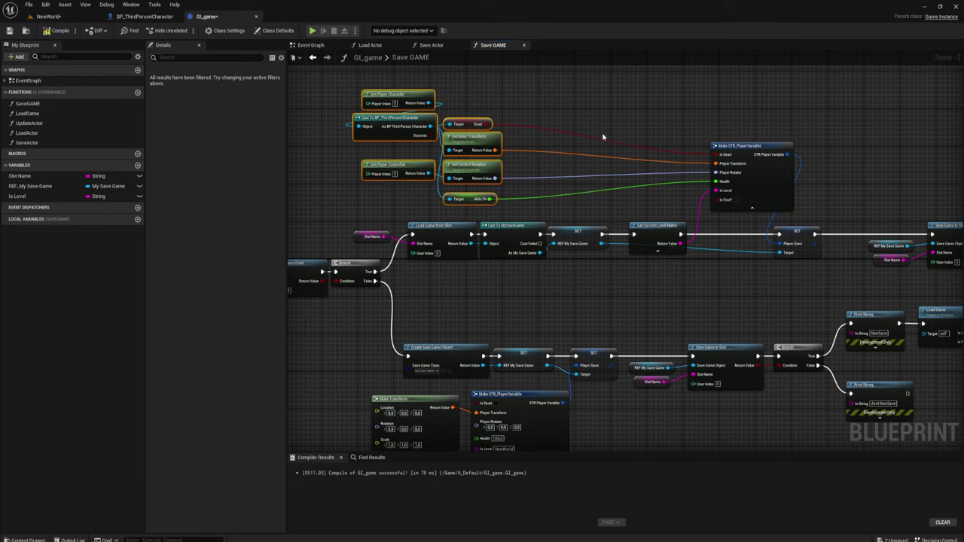
click(734, 150)
right_drag(596, 180, 543, 160)
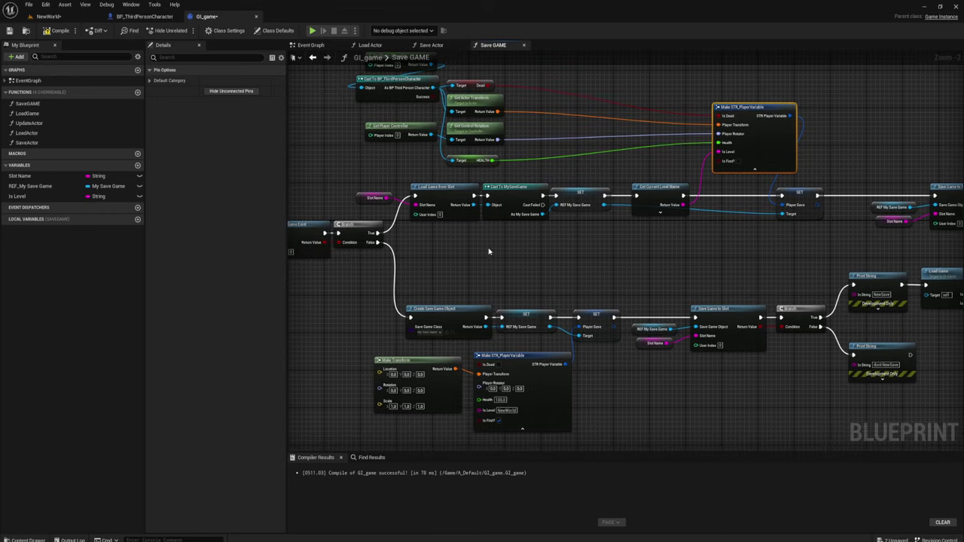
mouse_move(692, 164)
right_down()
mouse_move(539, 210)
mouse_move(524, 139)
right_up()
scroll(539, 210, up, 1)
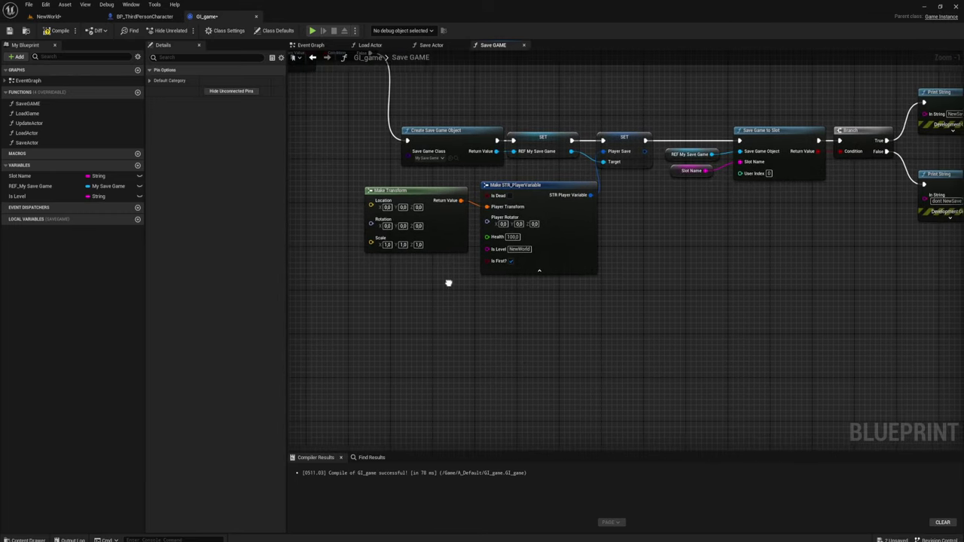
right_drag(563, 199, 495, 174)
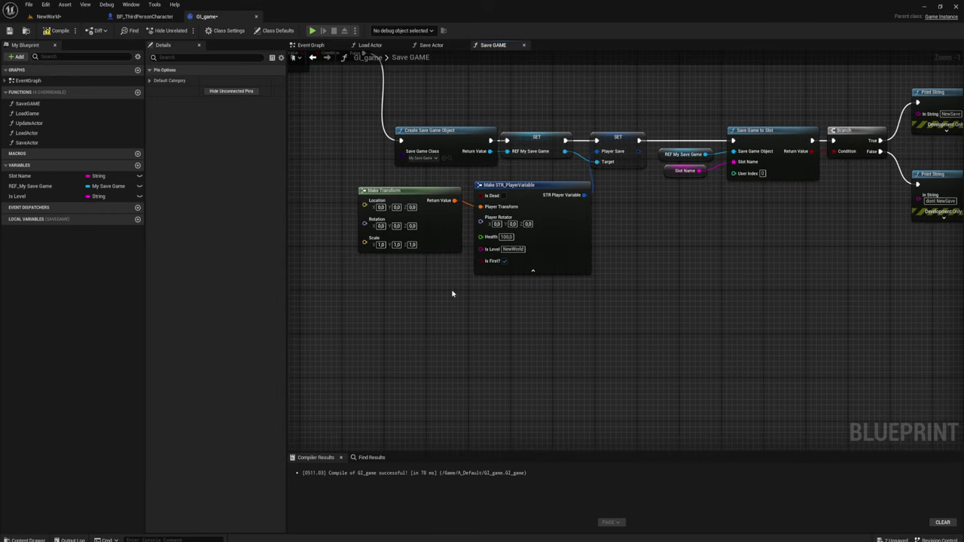
scroll(354, 222, up, 1)
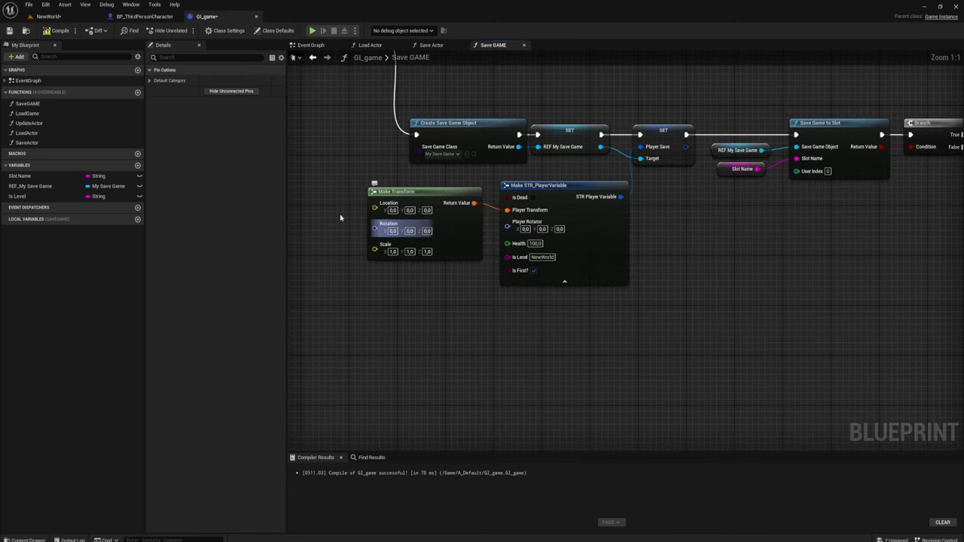
click(49, 16)
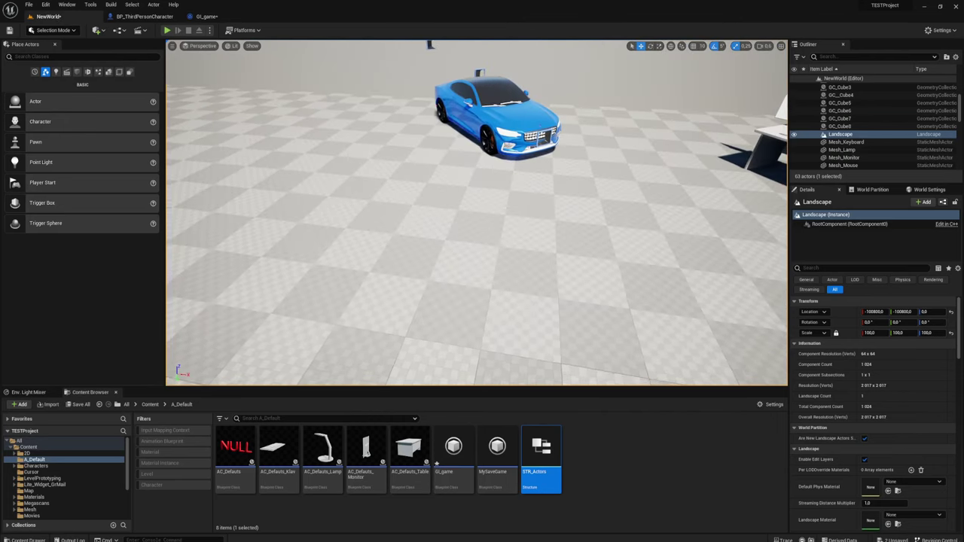
- Focus the Player Start, note its Z 91.667223 location and -25° yaw, then return to GI_game
right_drag(477, 211, 549, 179)
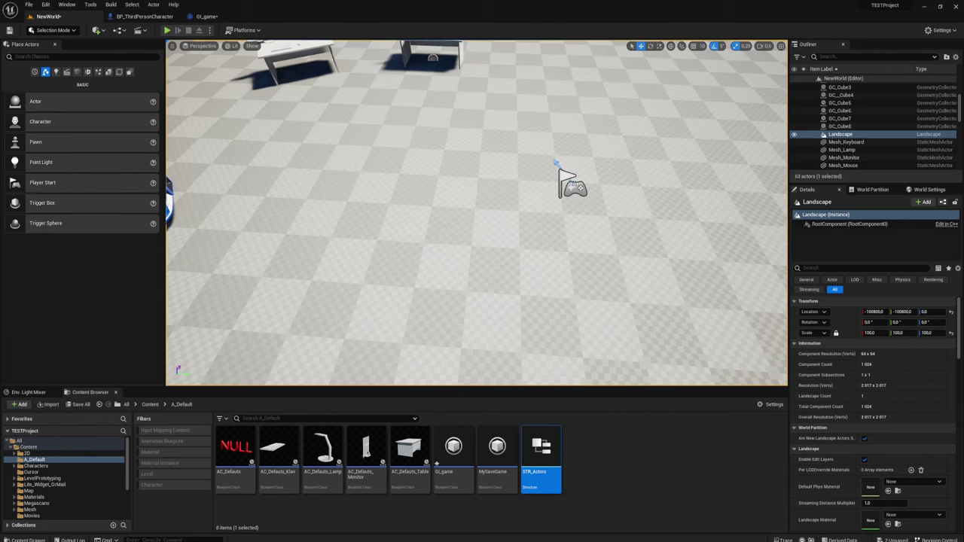
click(572, 182)
click(555, 163)
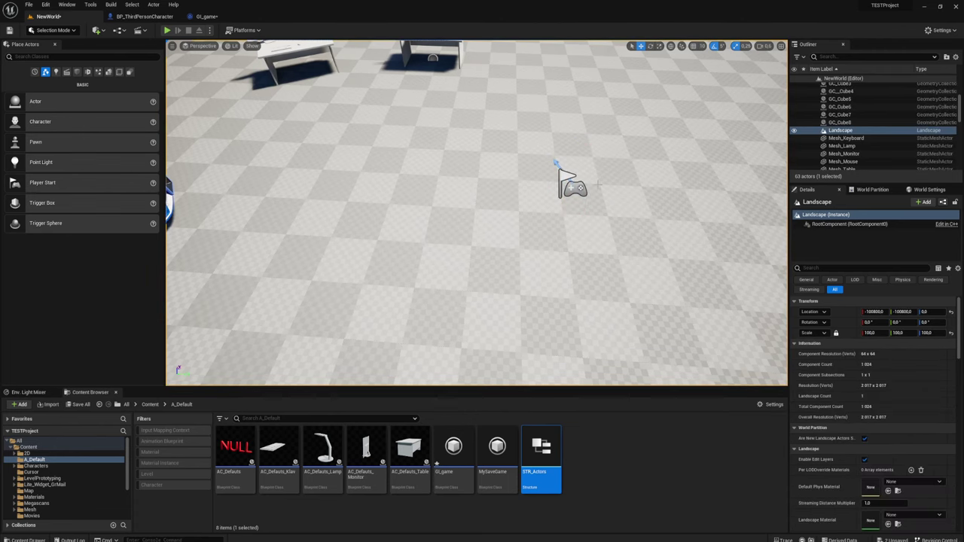
click(570, 180)
key(f)
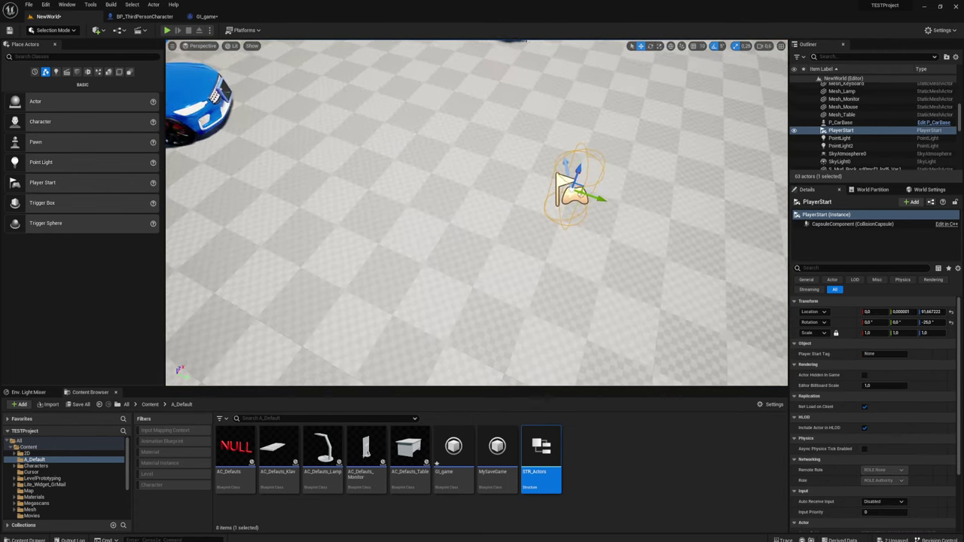
right_drag(569, 181, 570, 150)
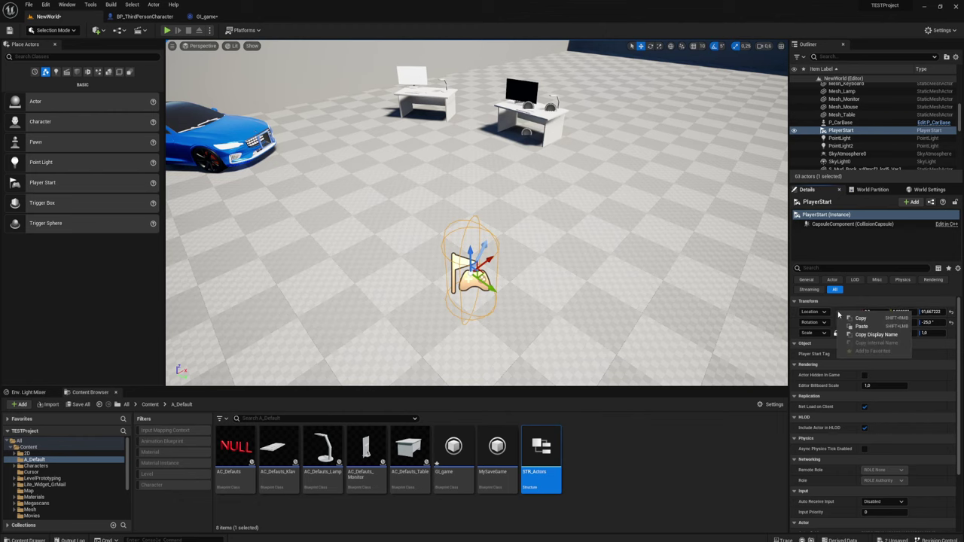
click(160, 18)
click(205, 16)
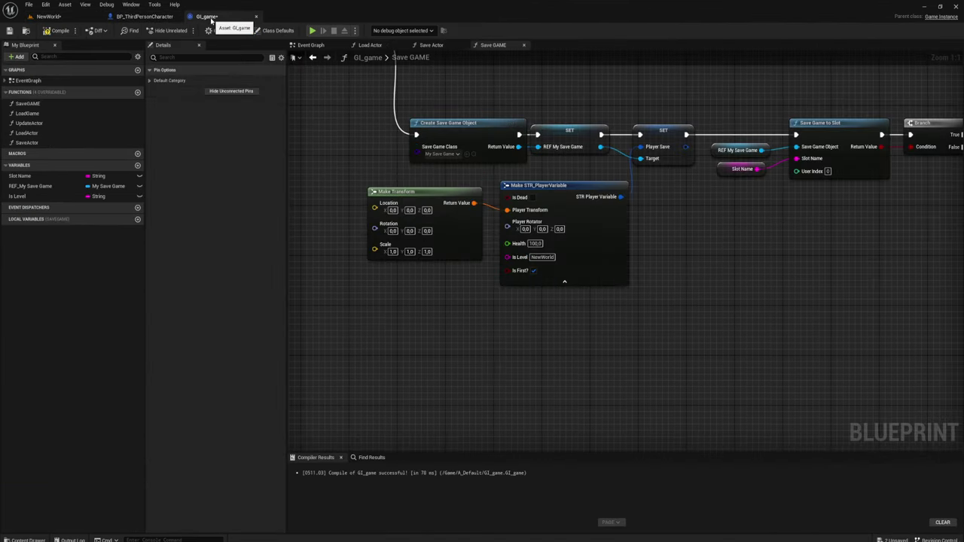
- Paste the Player Start location into Make Transform's Location, keeping only Z 91.667222
right_click(387, 207)
key(Escape)
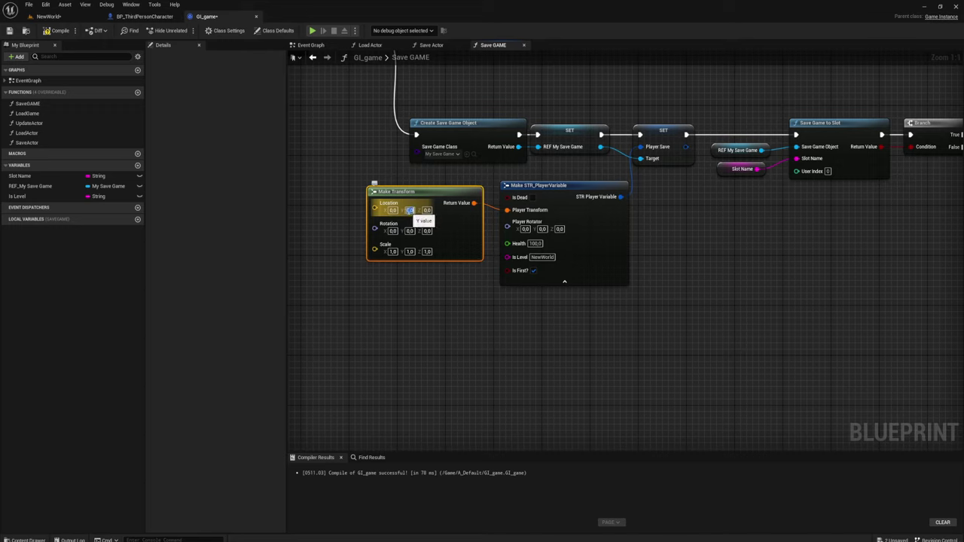
click(426, 210)
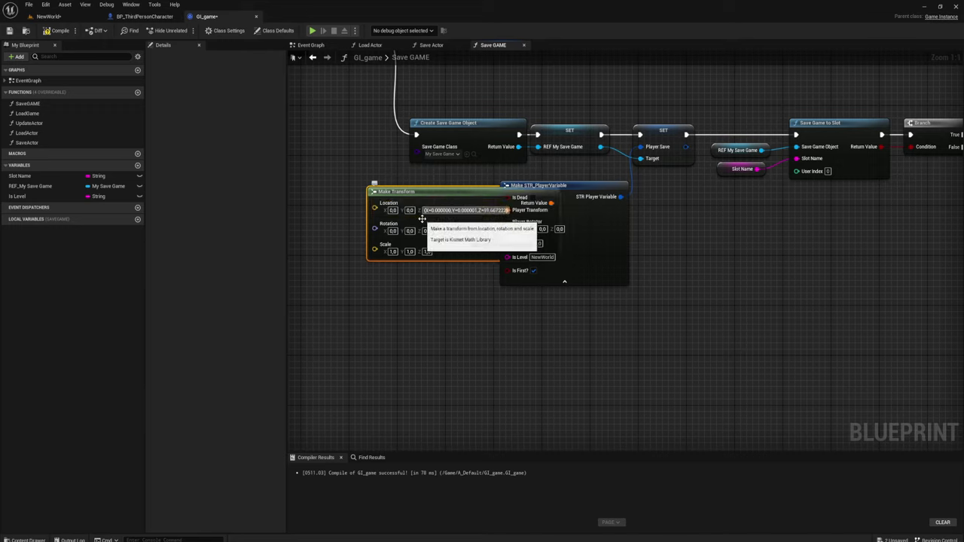
key(ctrl+v)
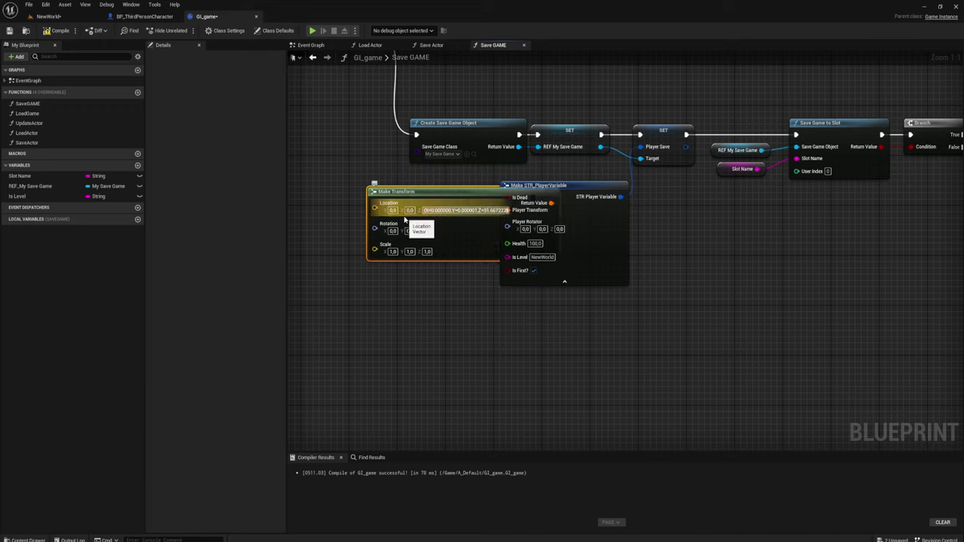
drag(425, 210, 478, 212)
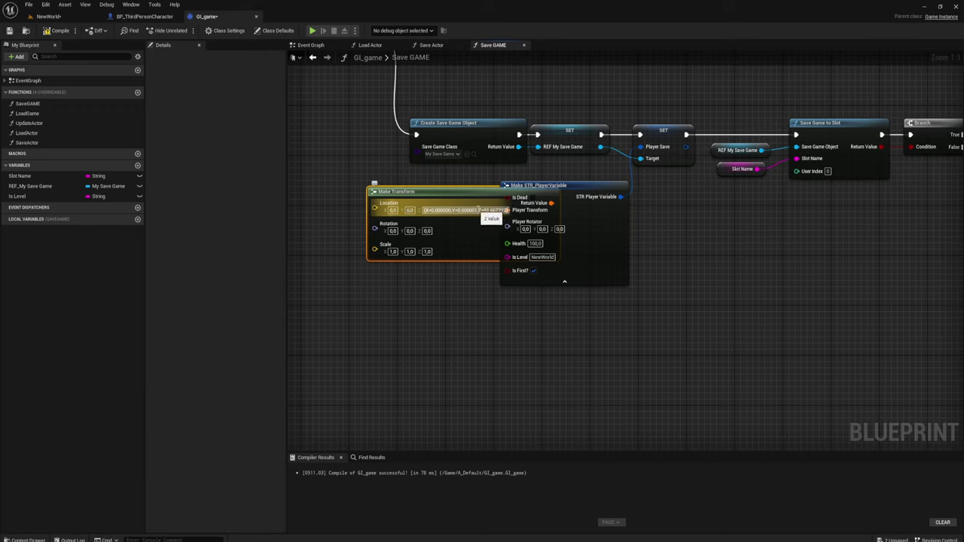
key(BackSpace)
key(Return)
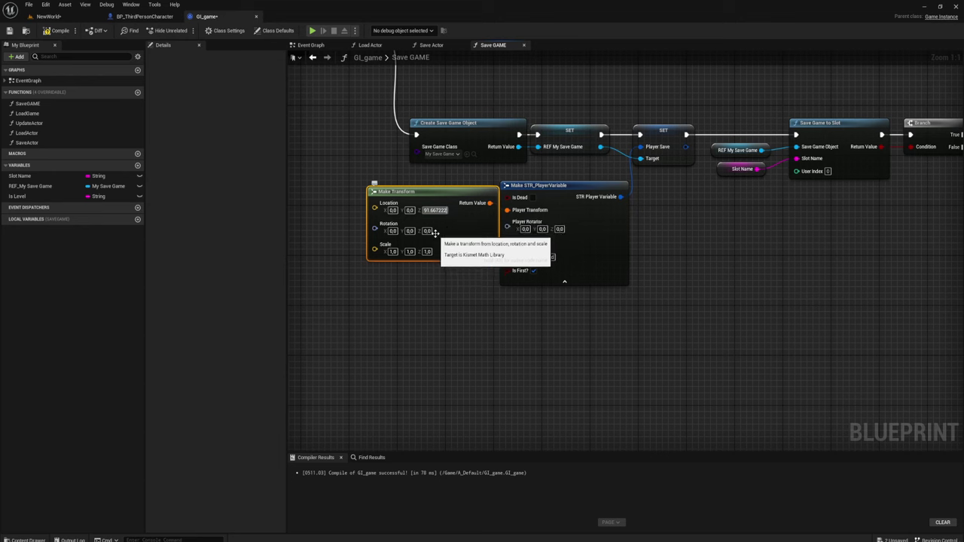
- Set Make Transform's Rotation yaw to -25, then compile and save GI_game
click(48, 16)
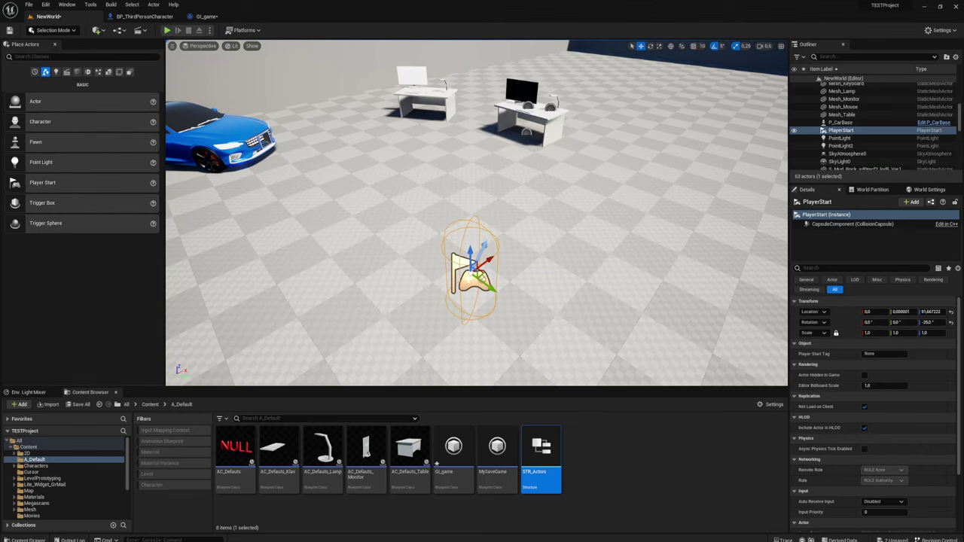
click(207, 16)
click(428, 230)
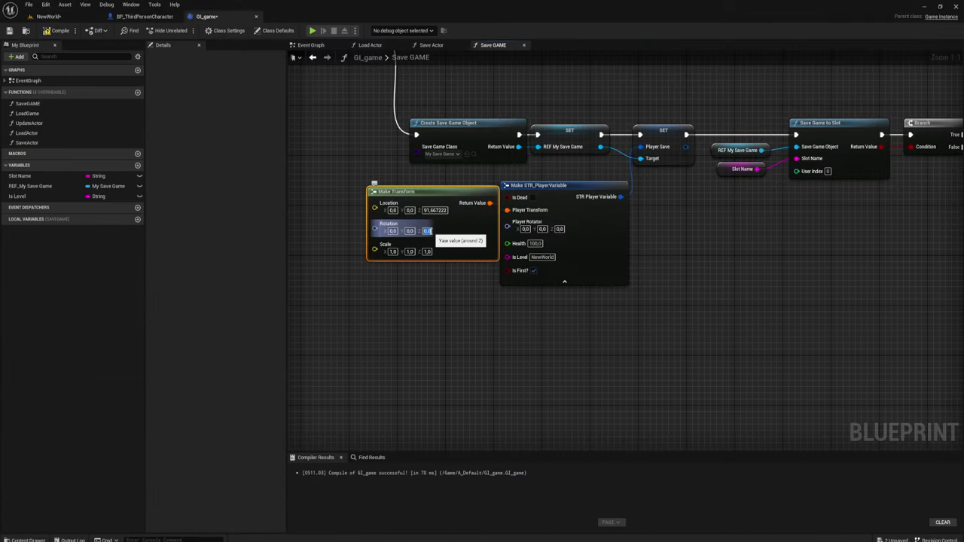
text(-25)
key(Return)
click(429, 299)
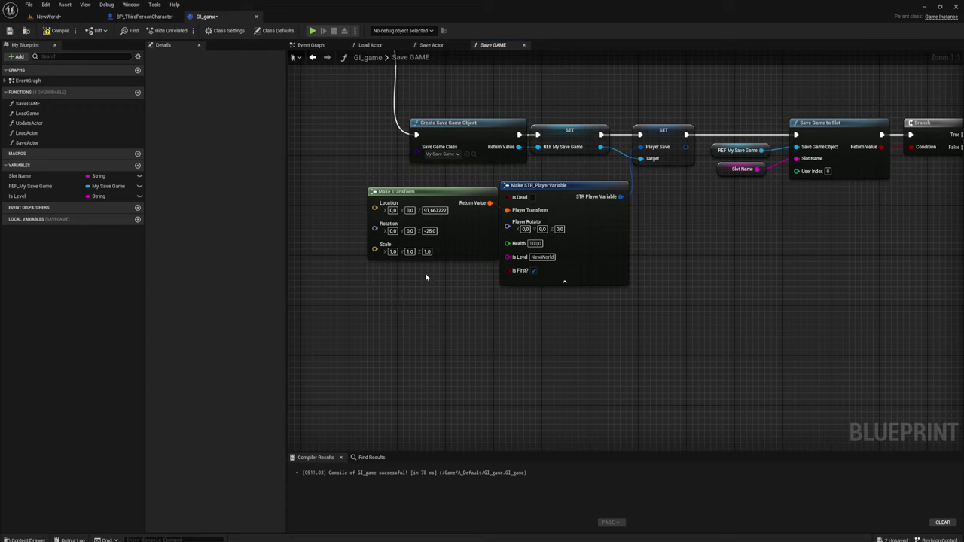
click(525, 229)
click(9, 31)
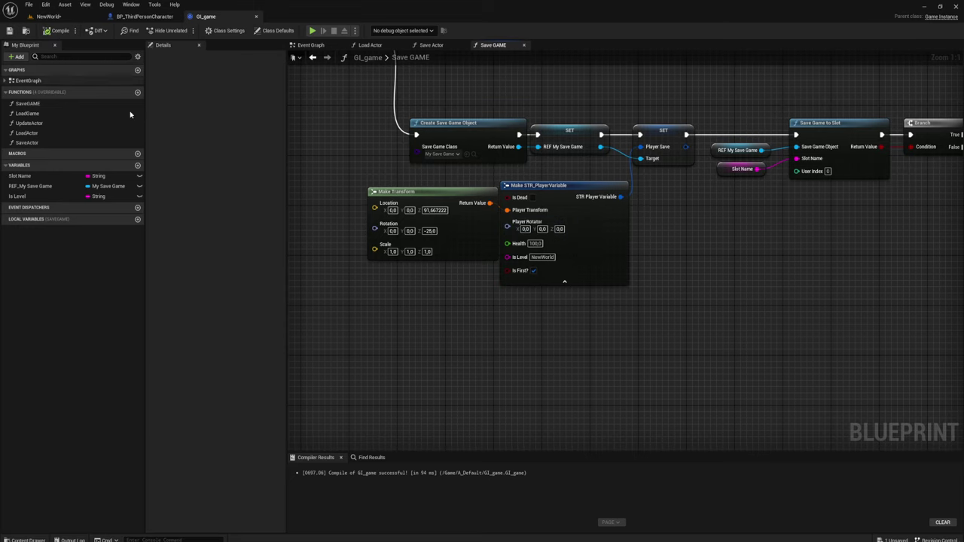
- Zoom out and pan across the Save GAME graph, then return to the NewWorld level
scroll(586, 202, down, 2)
mouse_move(640, 198)
right_down()
mouse_move(375, 304)
mouse_move(320, 300)
right_up()
right_drag(521, 347, 684, 346)
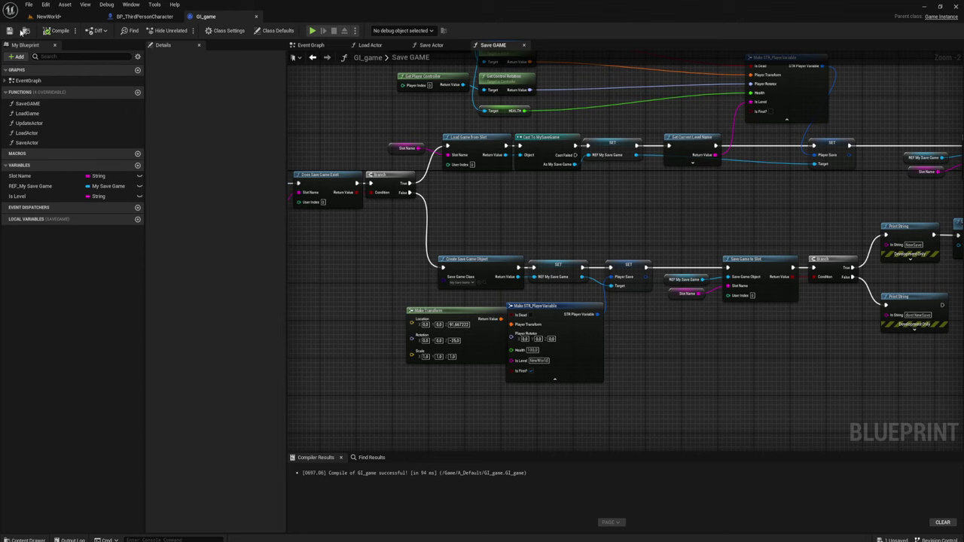
click(44, 16)
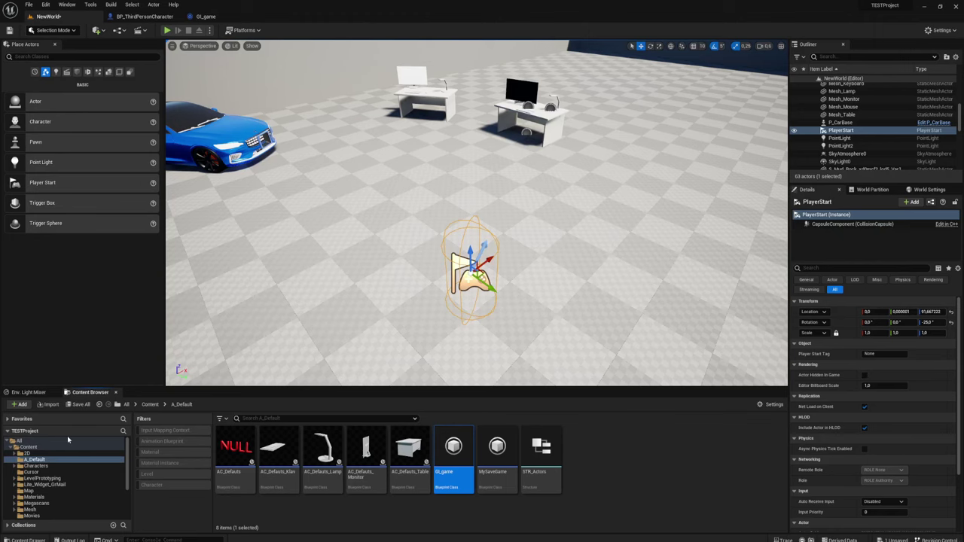
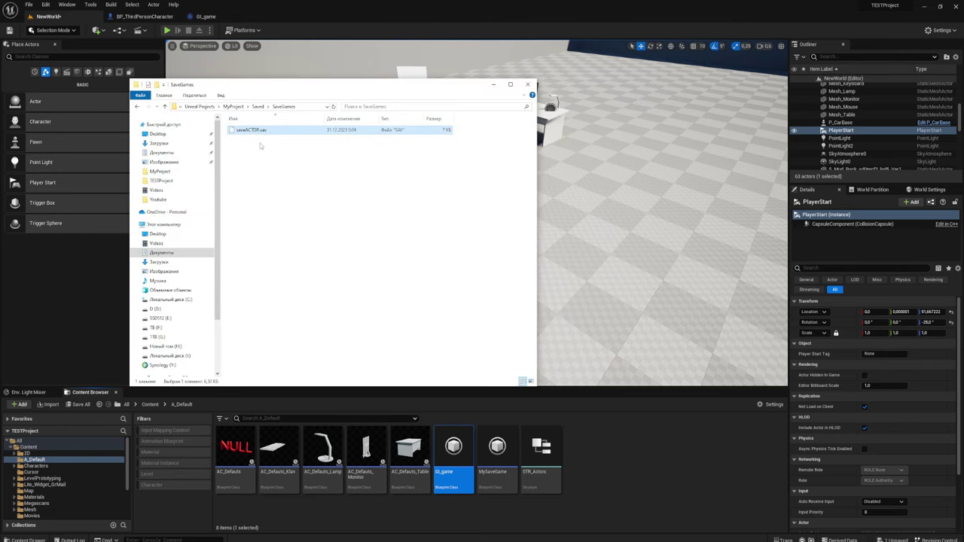
- Delete saveACTOR.sav from SaveGames and minimize the Explorer window
key(Delete)
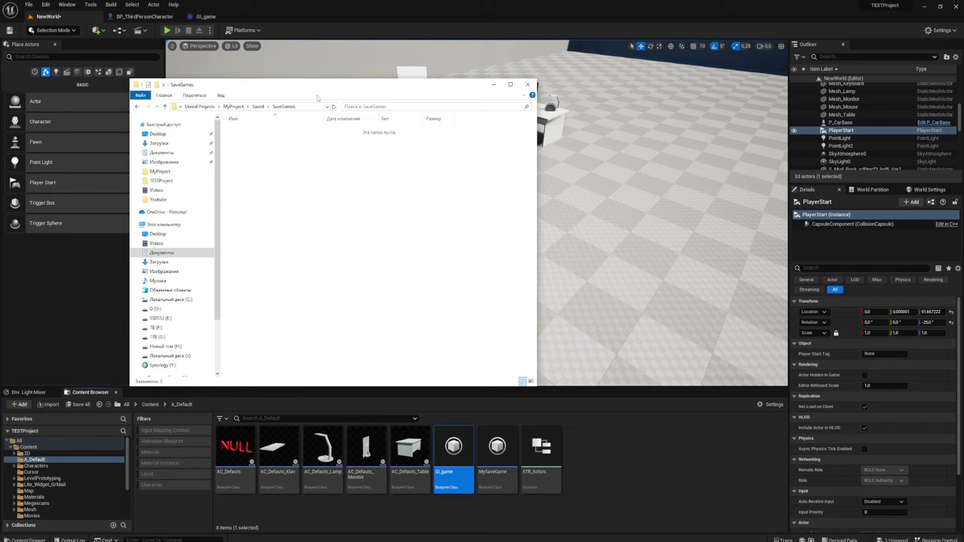
click(496, 87)
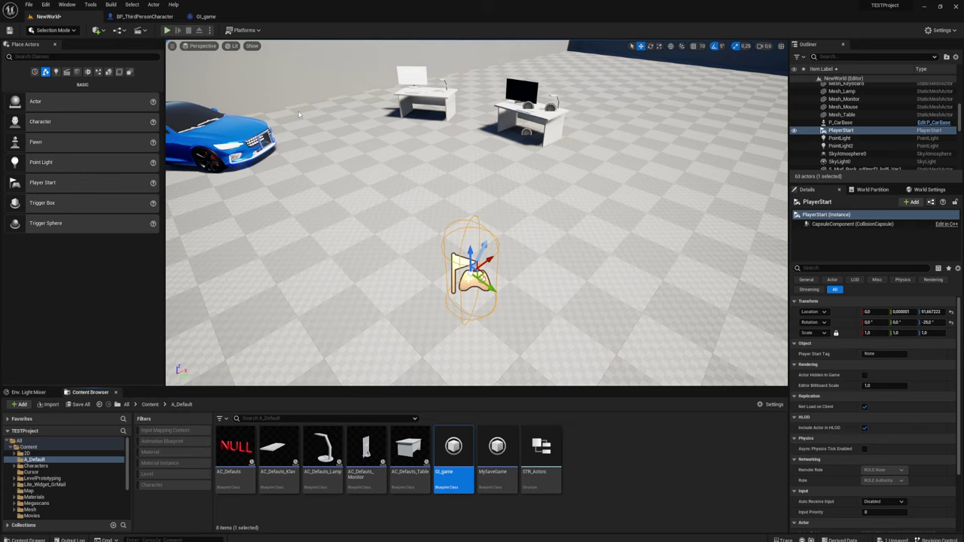
- Play-test the level, running and jumping around the desks, then save state with F5
key(alt+p)
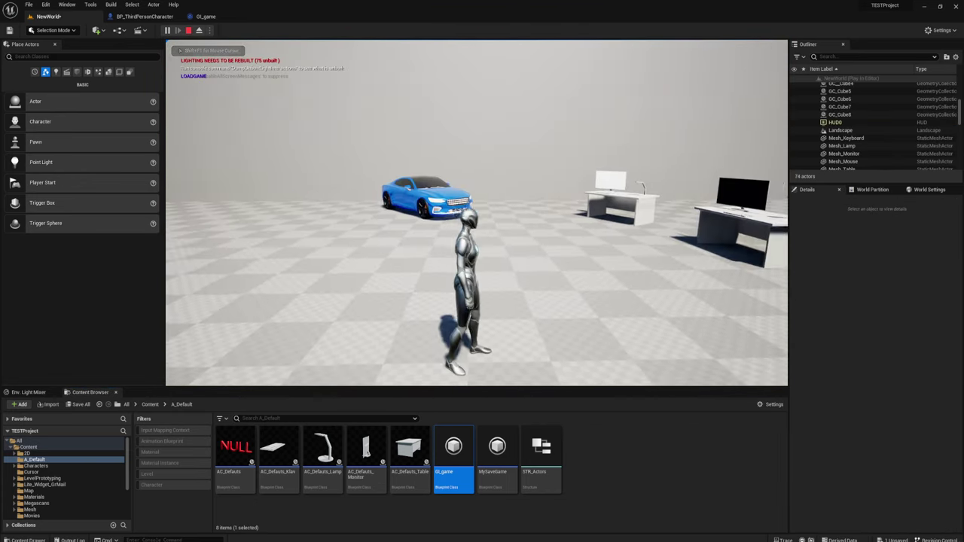
key(w)
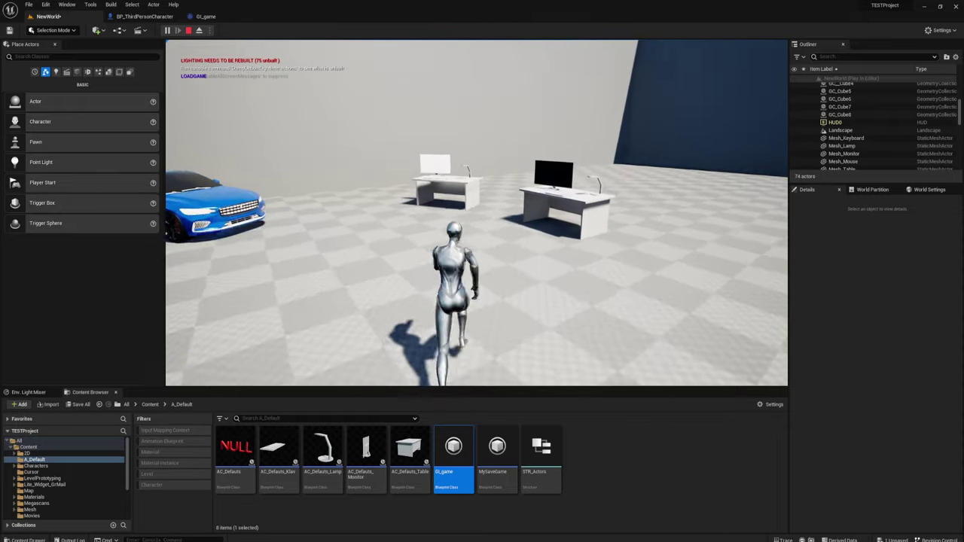
key(w)
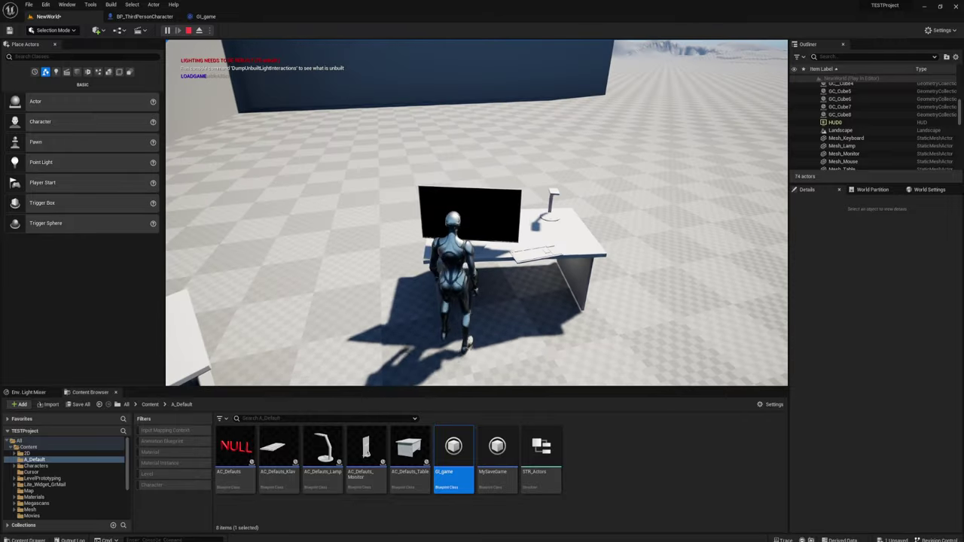
key(space)
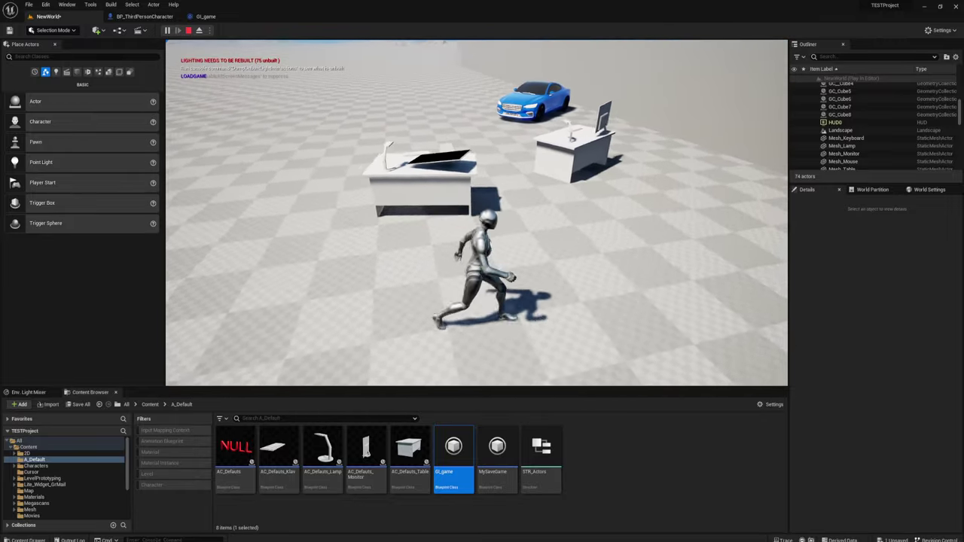
key(w)
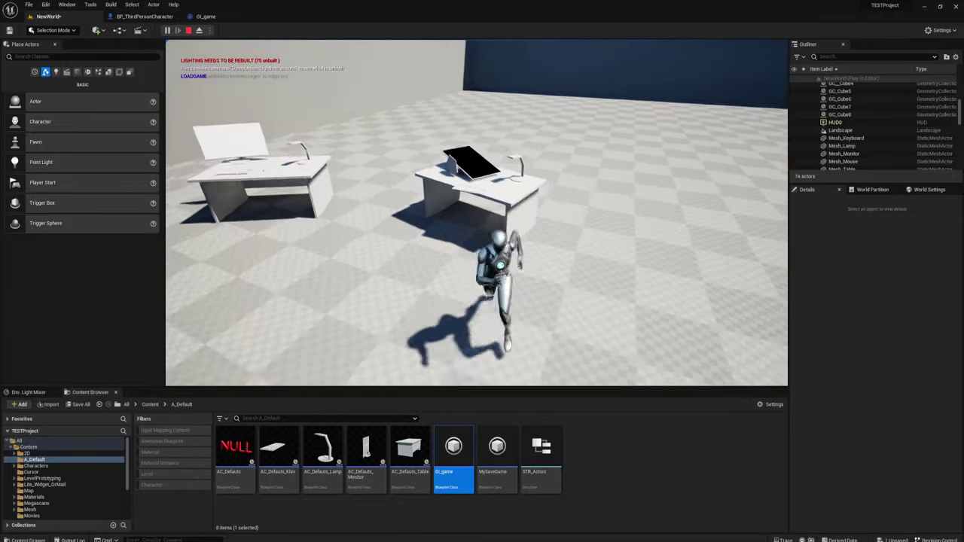
key(w)
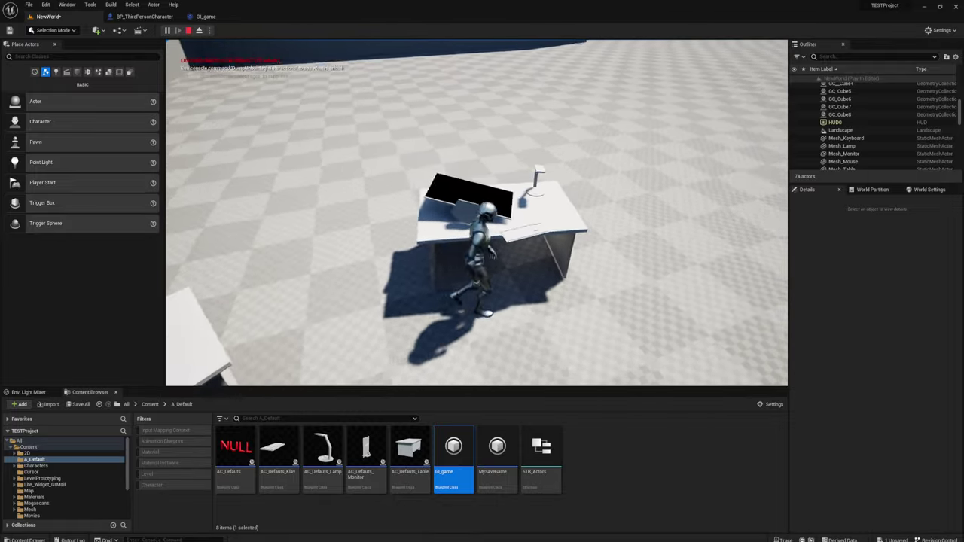
key(w)
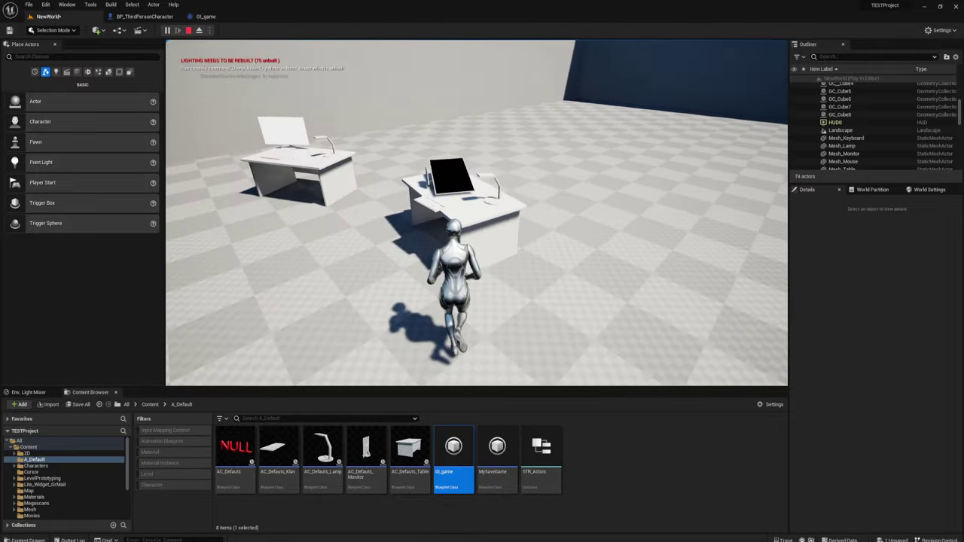
key(d)
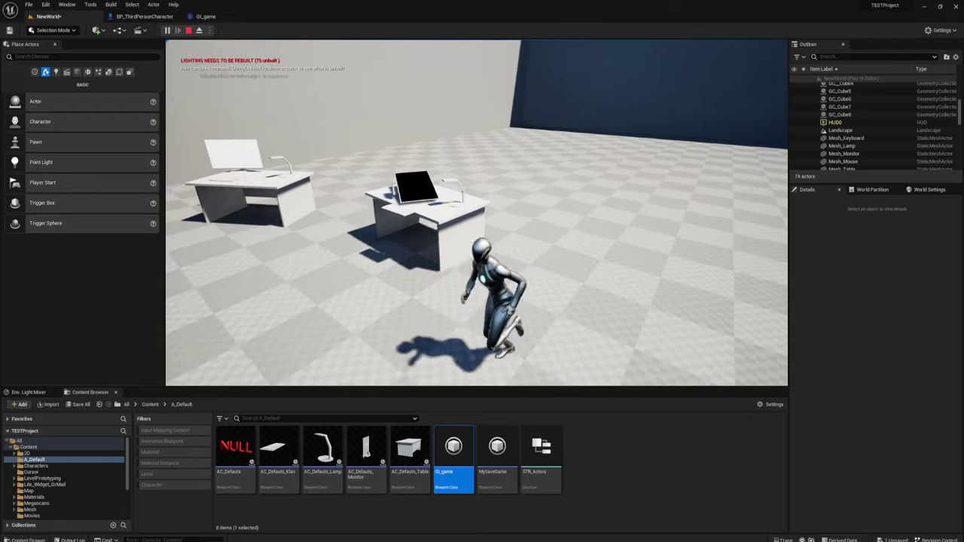
key(s)
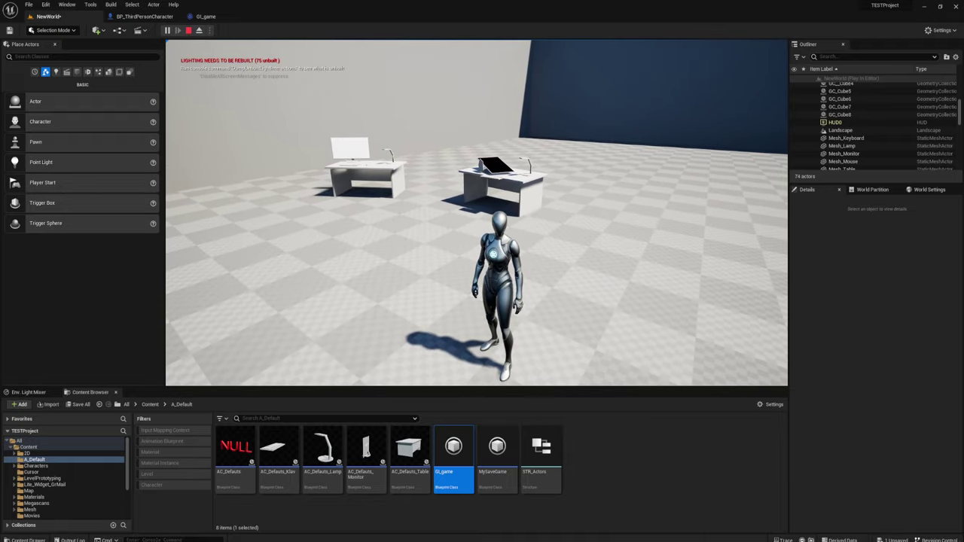
key(F5)
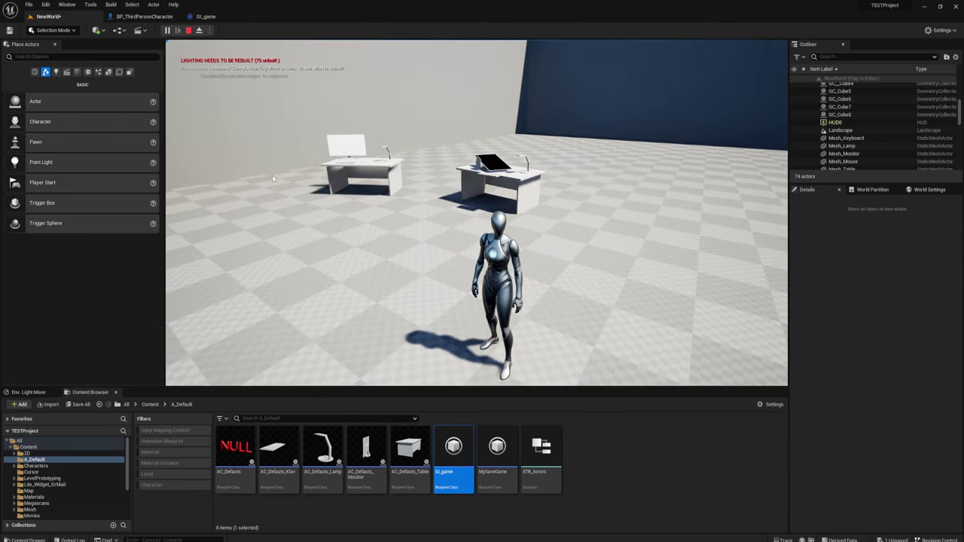
- Stop, then run a second play test to check the saved state loads
key(Escape)
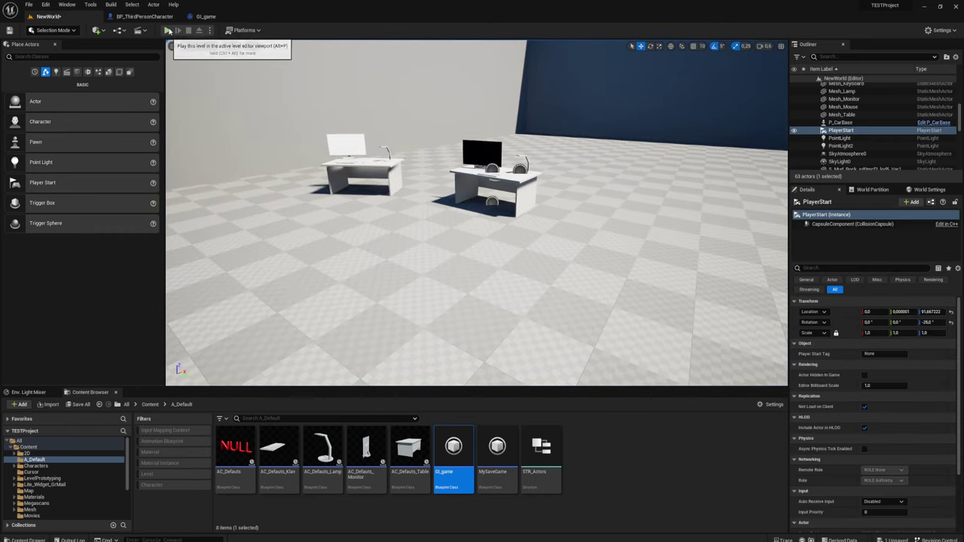
click(168, 31)
key(w)
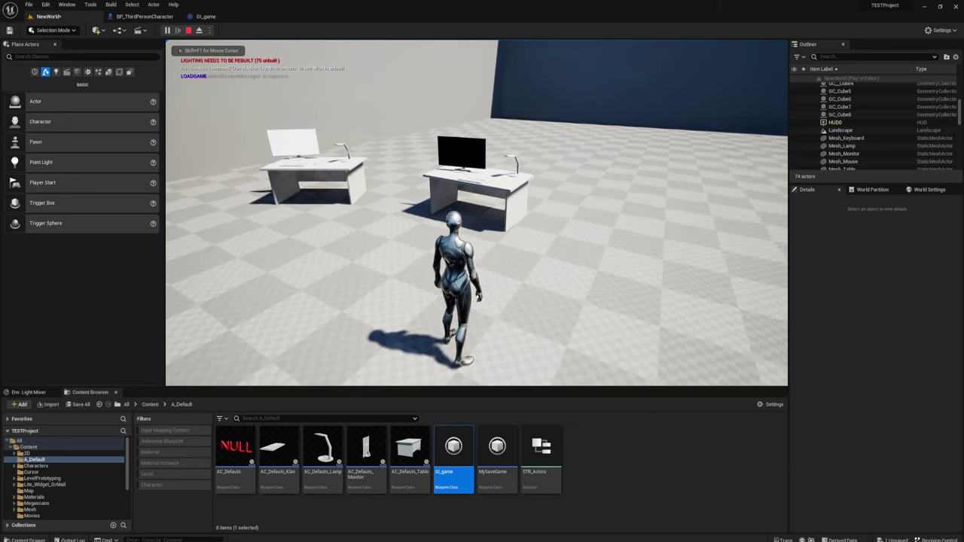
key(Escape)
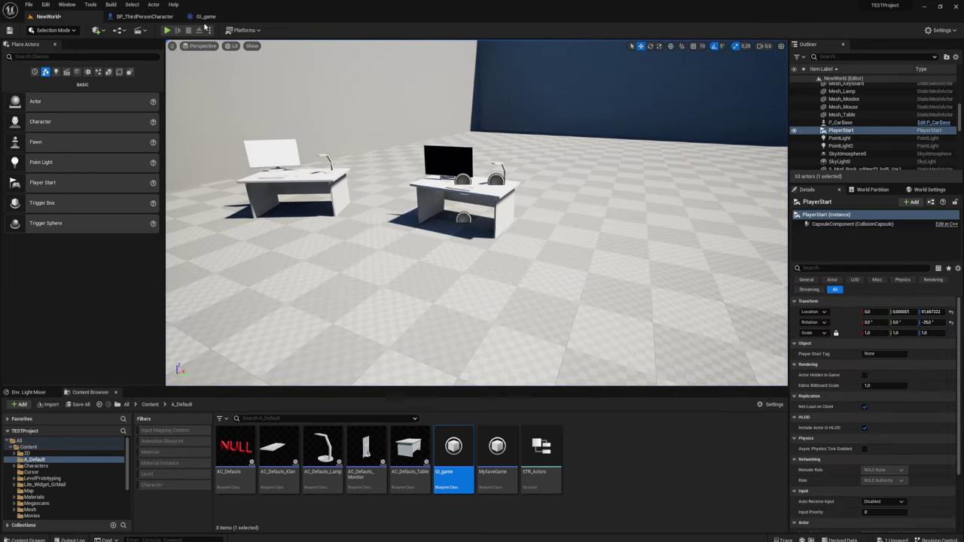
- Switch to GI_game and look over the Save Actor function graph
click(209, 16)
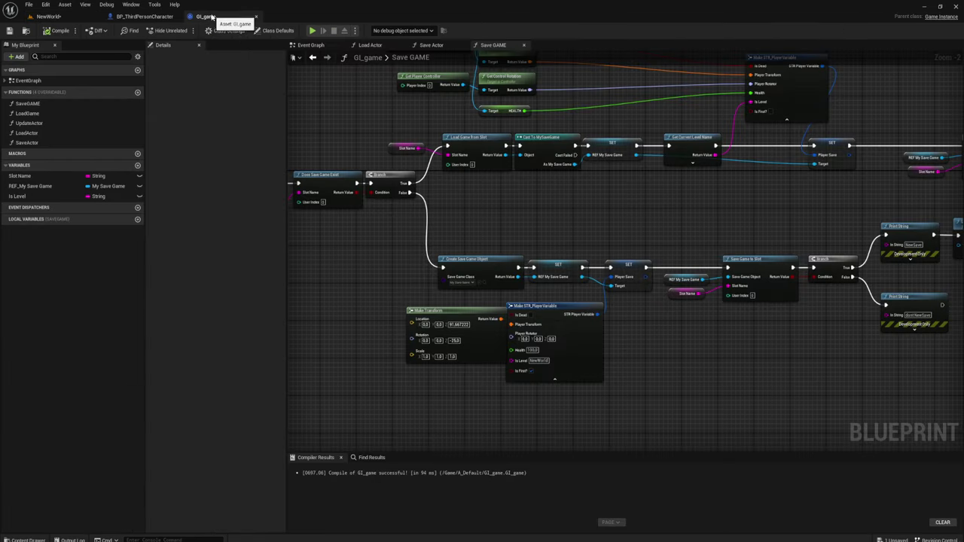
right_drag(475, 230, 504, 257)
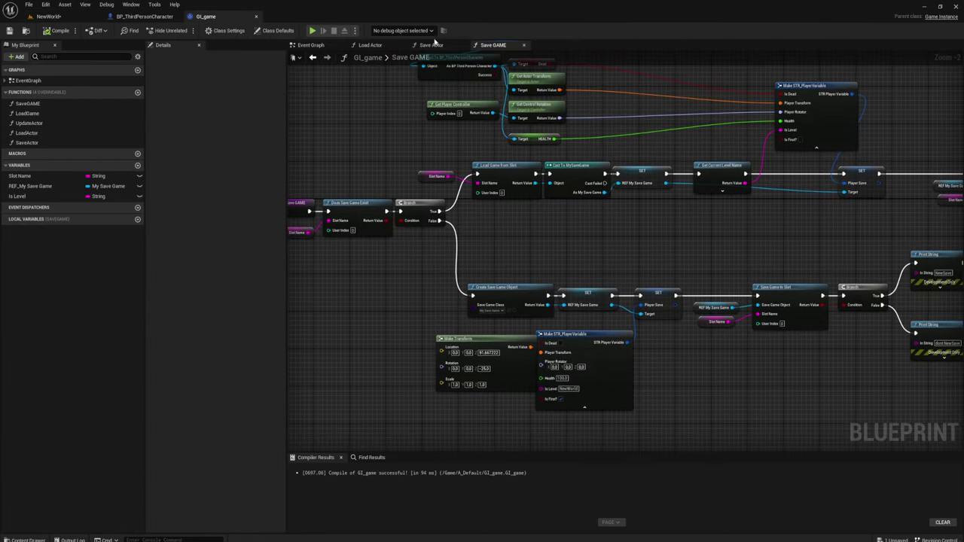
click(525, 47)
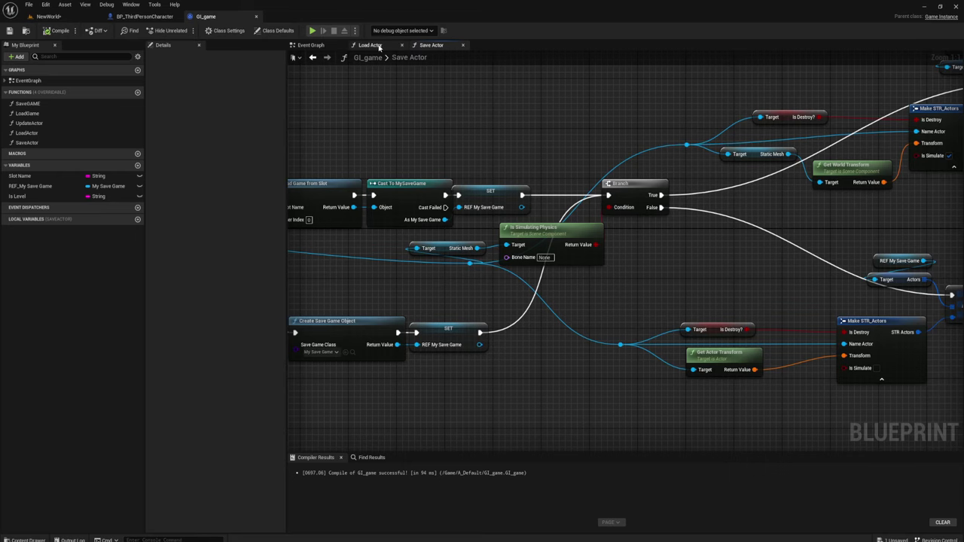
scroll(498, 251, down, 1)
mouse_move(498, 250)
right_down()
mouse_move(562, 213)
mouse_move(569, 230)
mouse_move(573, 211)
right_up()
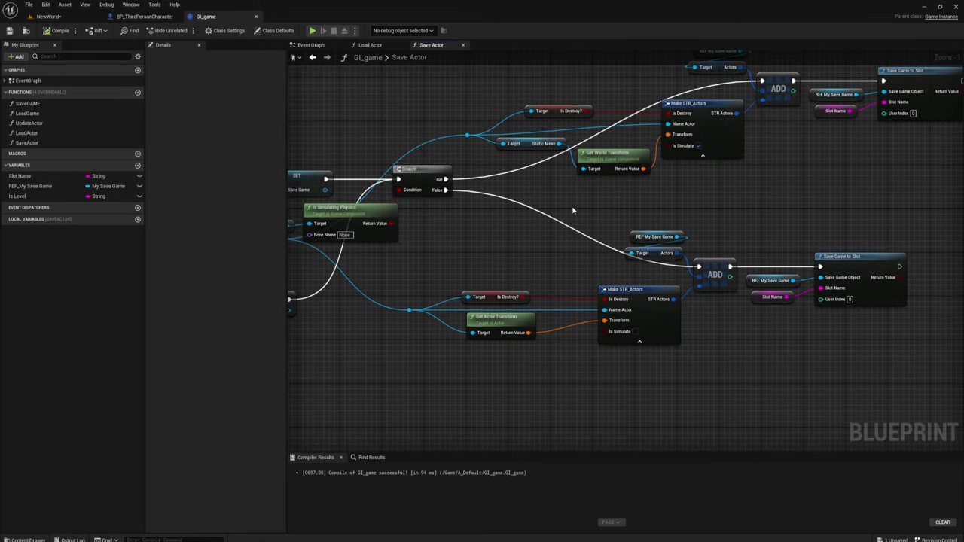
mouse_move(813, 182)
right_down()
mouse_move(652, 241)
mouse_move(591, 275)
mouse_move(727, 211)
mouse_move(845, 198)
right_up()
- In the Load Actor graph, delete the upper Set Actor Transform node
click(380, 48)
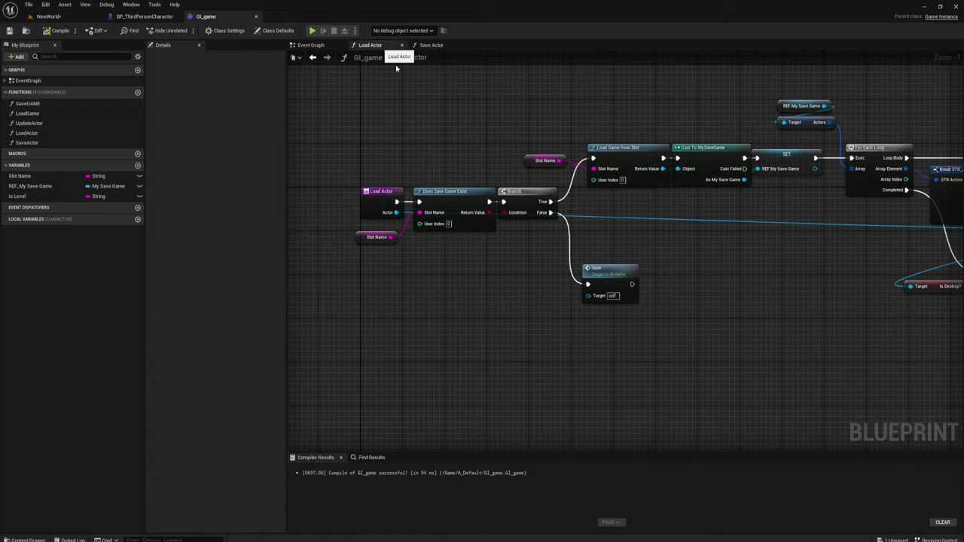
scroll(628, 231, down, 2)
scroll(578, 222, down, 1)
scroll(577, 222, up, 1)
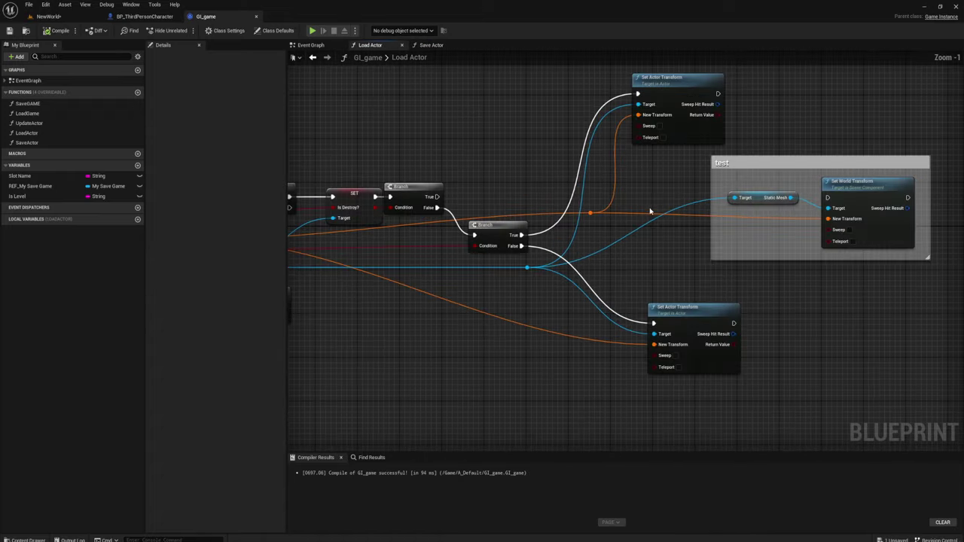
scroll(626, 218, up, 1)
scroll(625, 218, up, 1)
drag(605, 206, 644, 107)
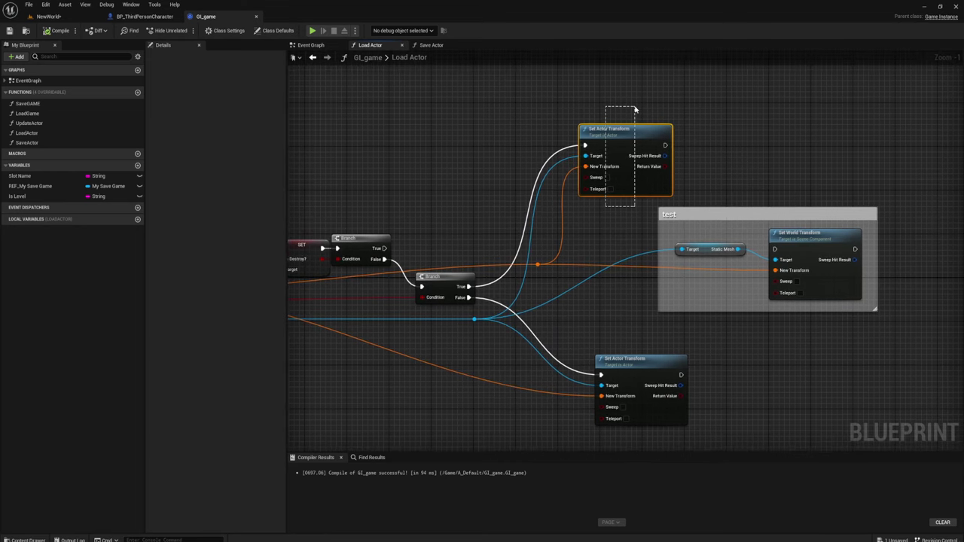
key(Delete)
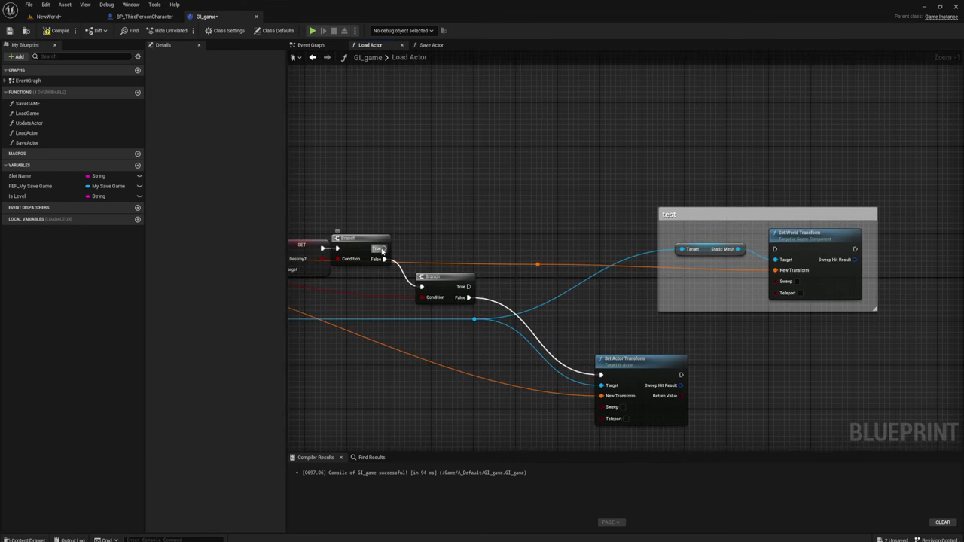
- Wire Branch True to Set World Transform and compile GI_game
drag(382, 250, 774, 249)
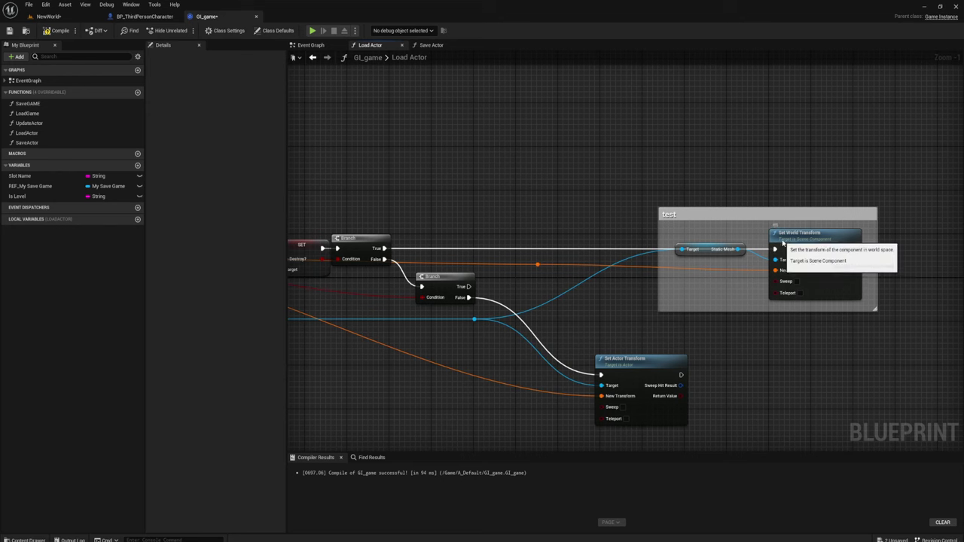
click(783, 243)
mouse_move(666, 294)
right_down()
mouse_move(693, 253)
mouse_move(739, 262)
right_up()
click(56, 30)
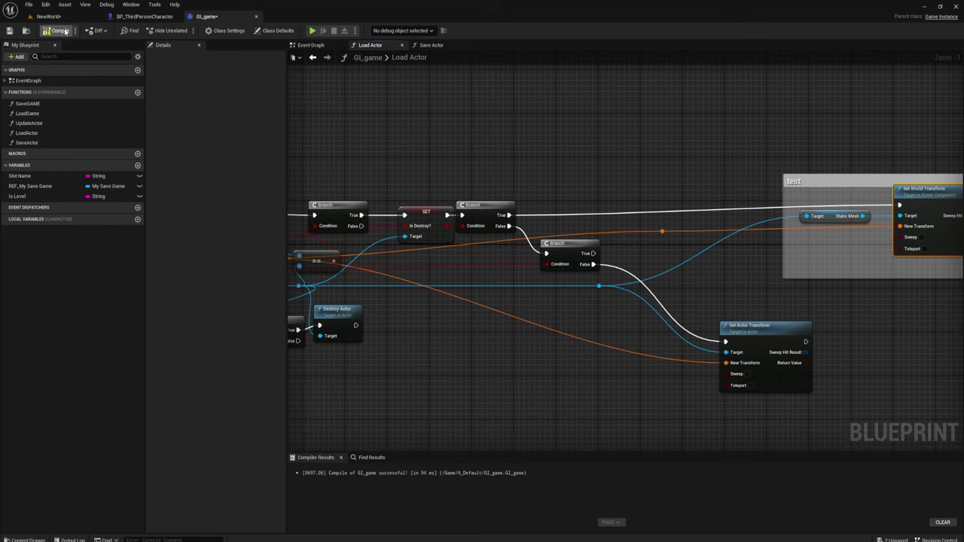
click(48, 15)
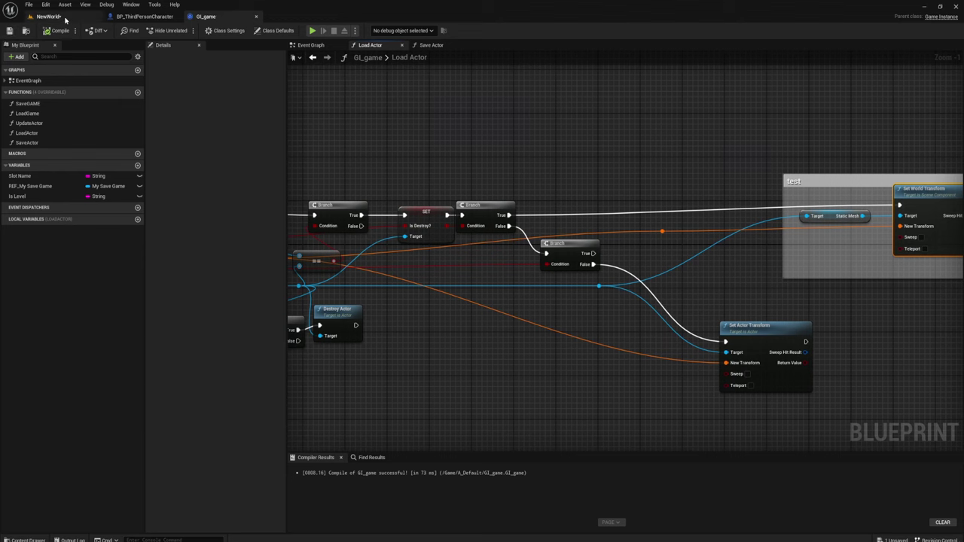
key(alt+Tab)
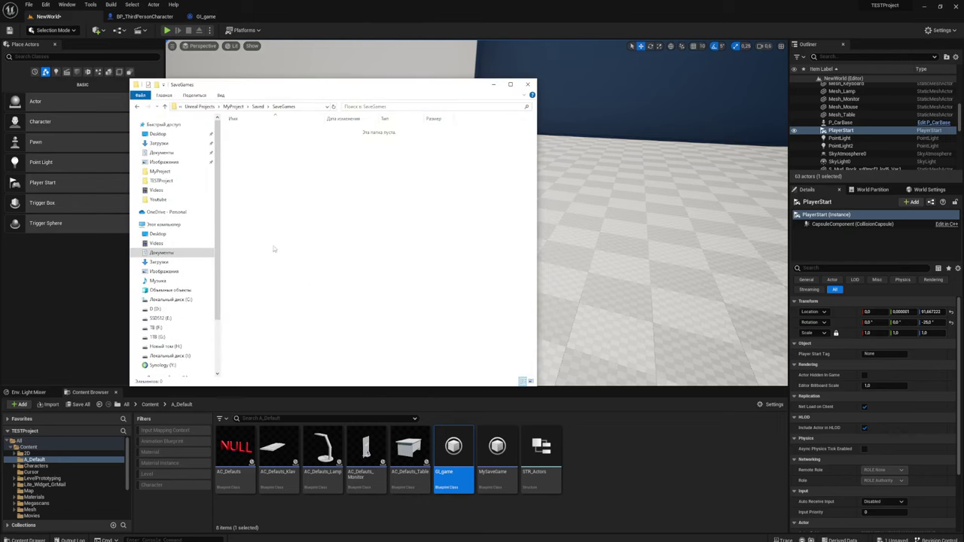
click(493, 88)
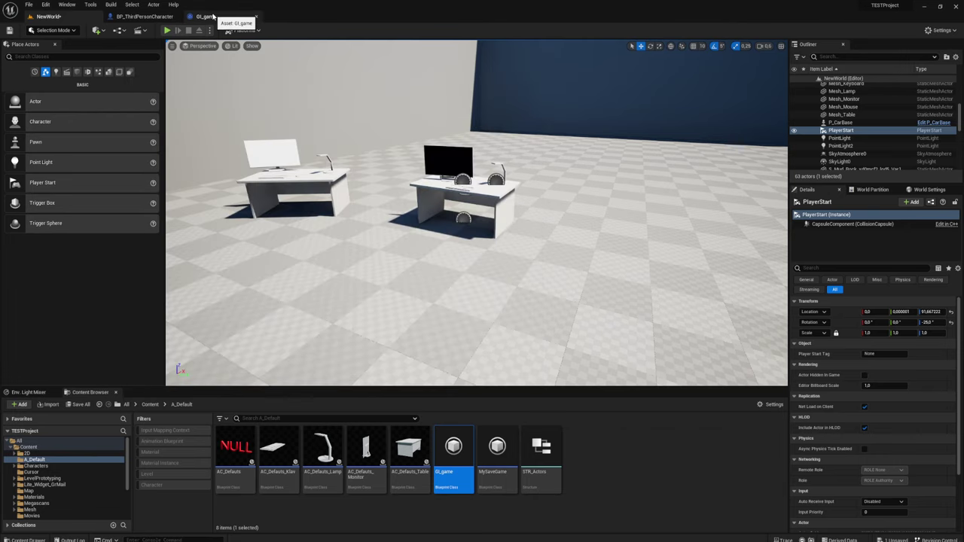
click(119, 30)
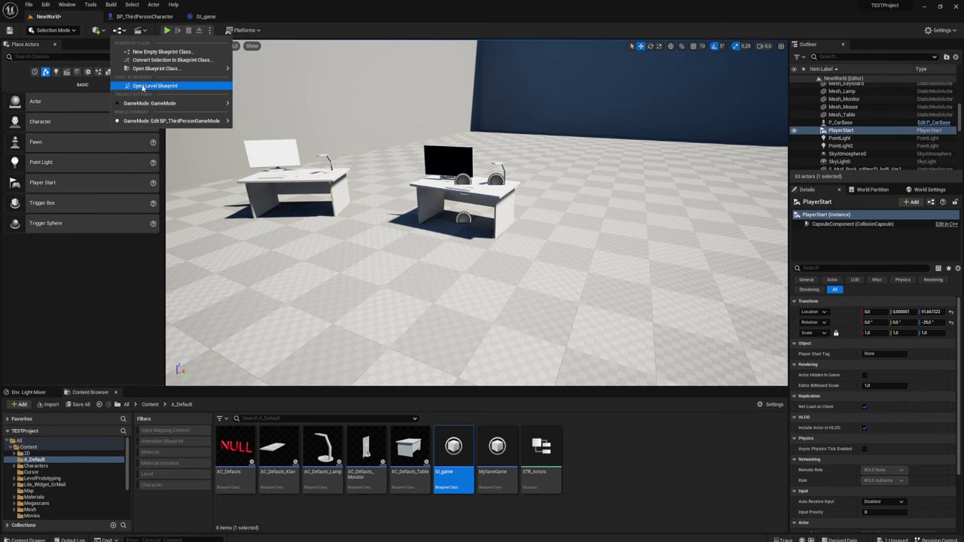
- From the Level Blueprint's Load Game call, open GI_game's Save Actor function graph
click(146, 88)
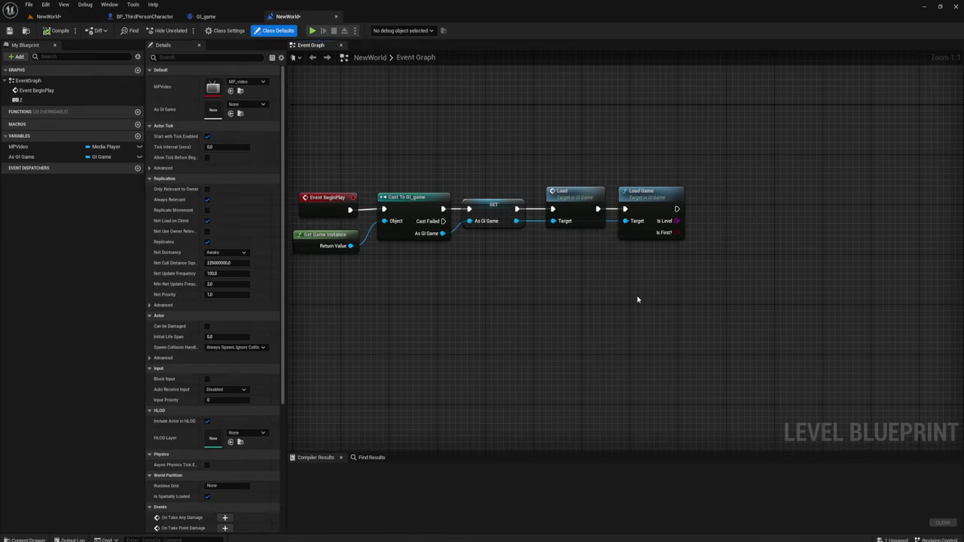
click(648, 205)
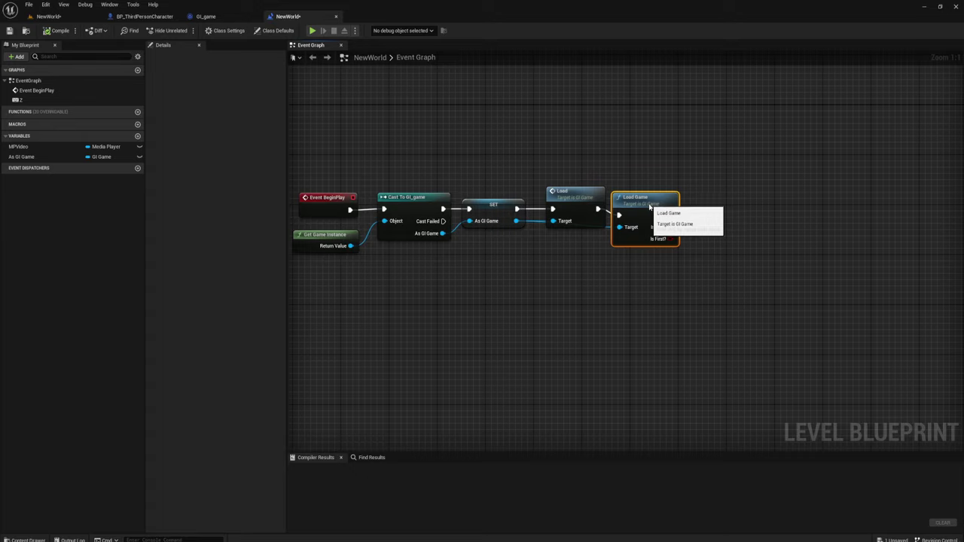
double_click(576, 194)
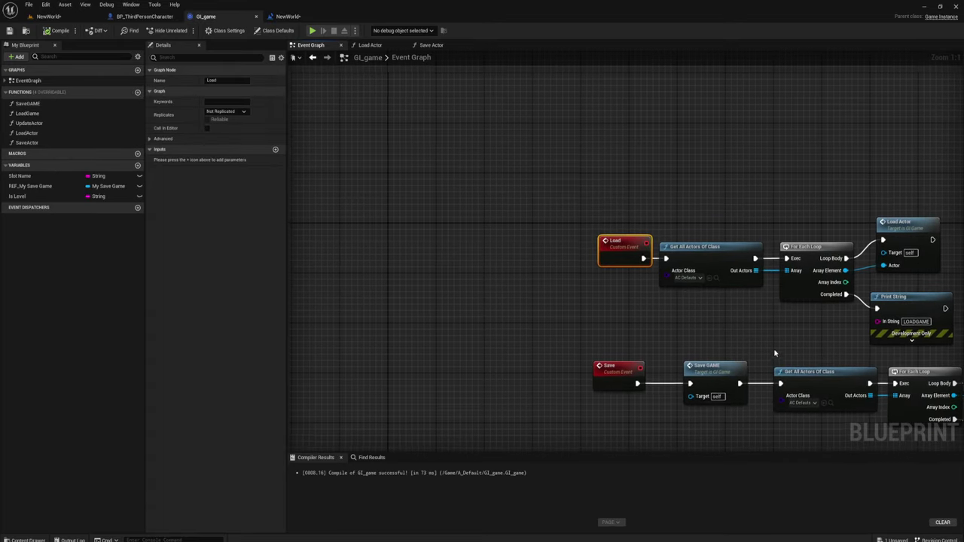
right_drag(774, 352, 510, 264)
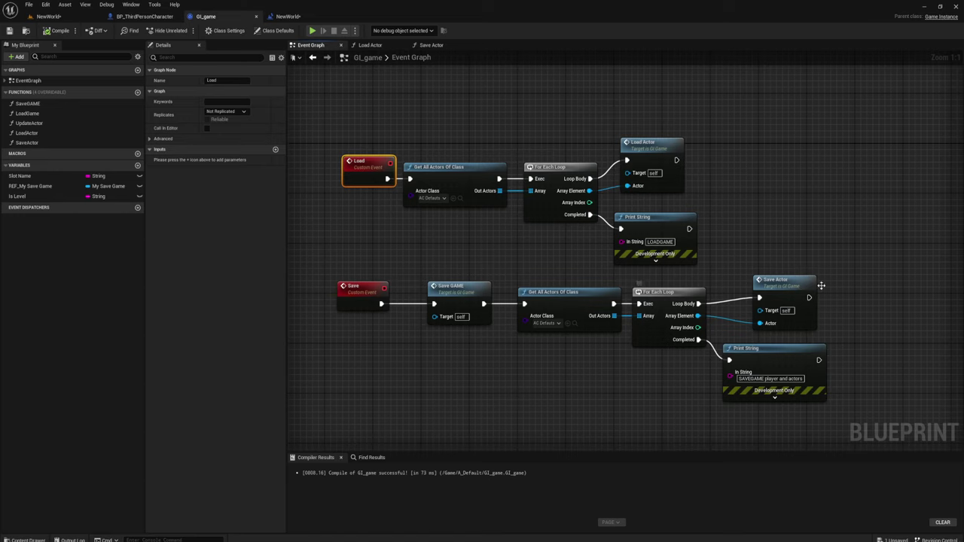
click(783, 294)
double_click(783, 290)
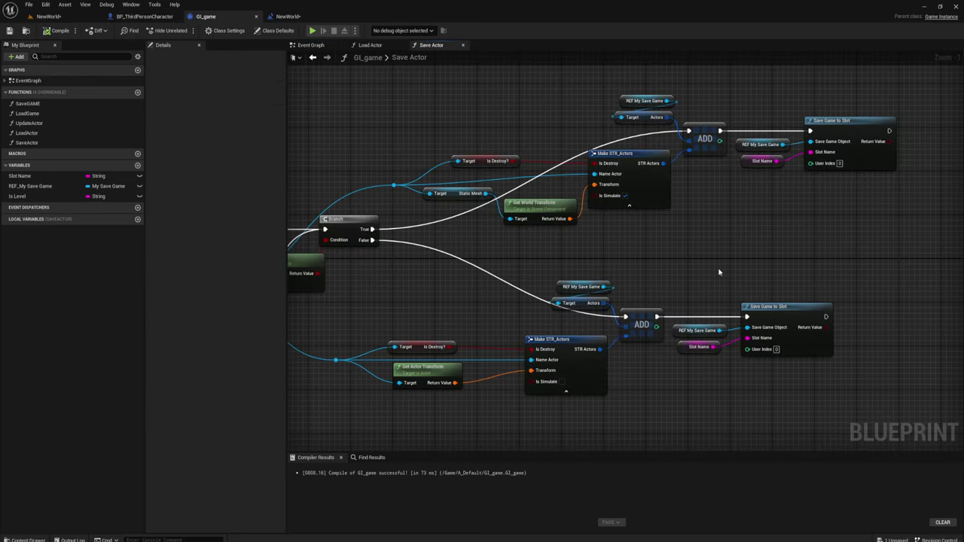
- Review Save Actor's Slot Name, Branch, Is Simulating Physics and Save Game to Slot nodes, then recompile GI_game
right_drag(622, 243, 703, 198)
right_drag(648, 218, 727, 183)
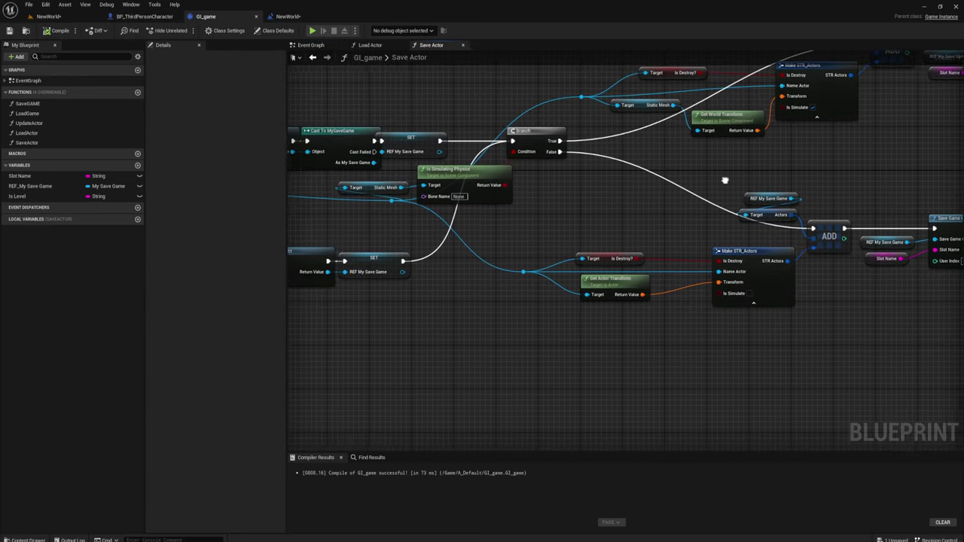
right_drag(657, 202, 690, 196)
mouse_move(634, 213)
right_down()
mouse_move(721, 205)
mouse_move(422, 275)
right_up()
mouse_move(562, 239)
right_down()
mouse_move(426, 271)
mouse_move(620, 243)
mouse_move(582, 245)
right_up()
mouse_move(749, 284)
right_down()
mouse_move(817, 237)
mouse_move(746, 204)
mouse_move(684, 215)
mouse_move(661, 241)
right_up()
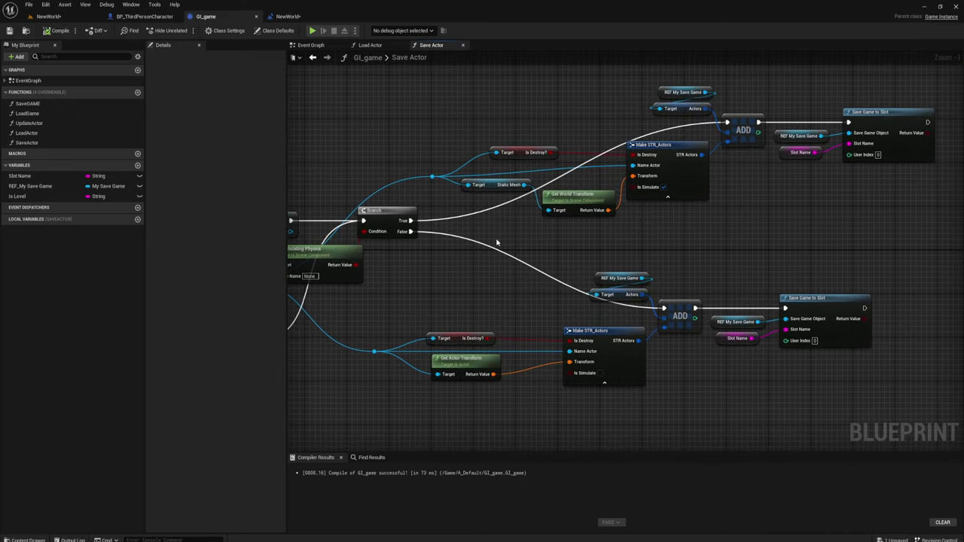
right_drag(496, 243, 663, 231)
mouse_move(417, 280)
right_down()
mouse_move(630, 261)
mouse_move(589, 280)
right_up()
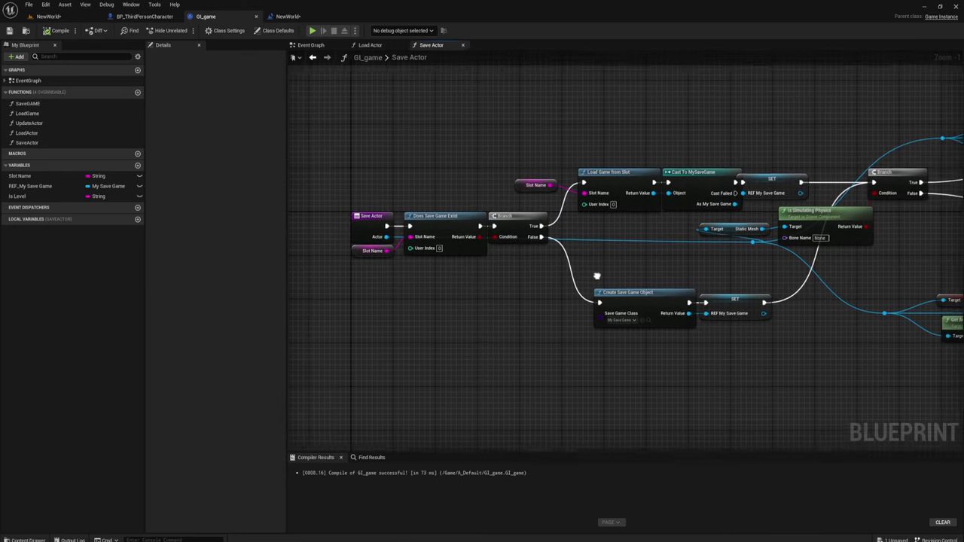
click(47, 30)
click(65, 18)
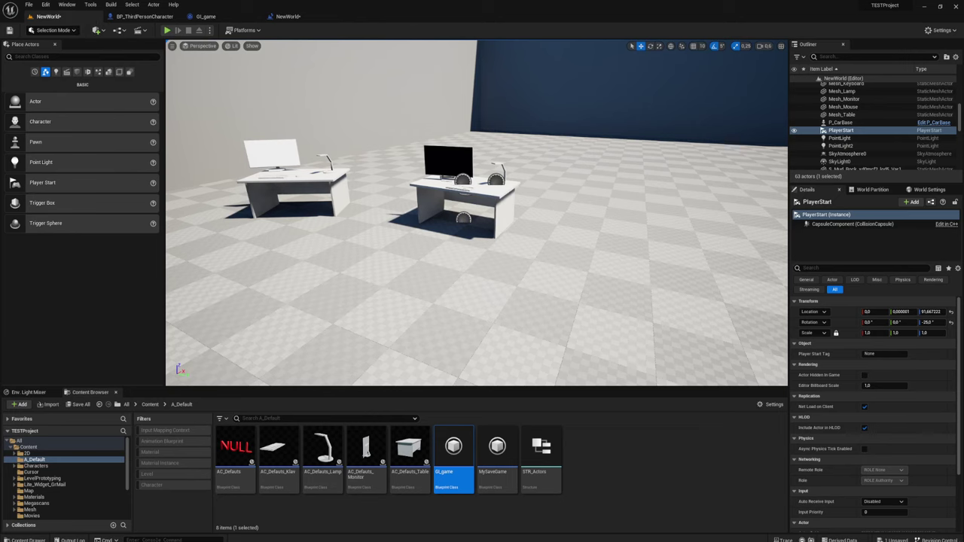
- Play-test: move the character, save with key 1, load with key 2, then stop
click(167, 30)
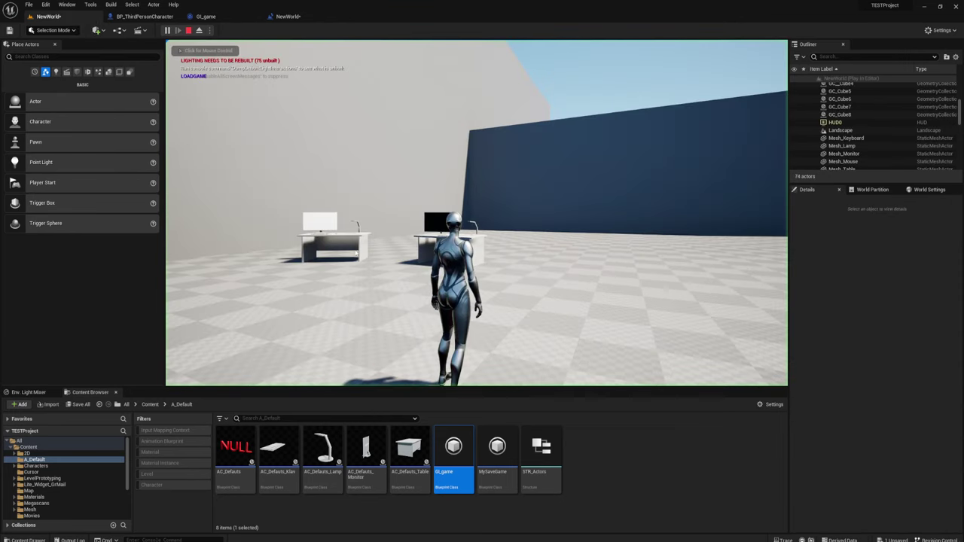
key(w)
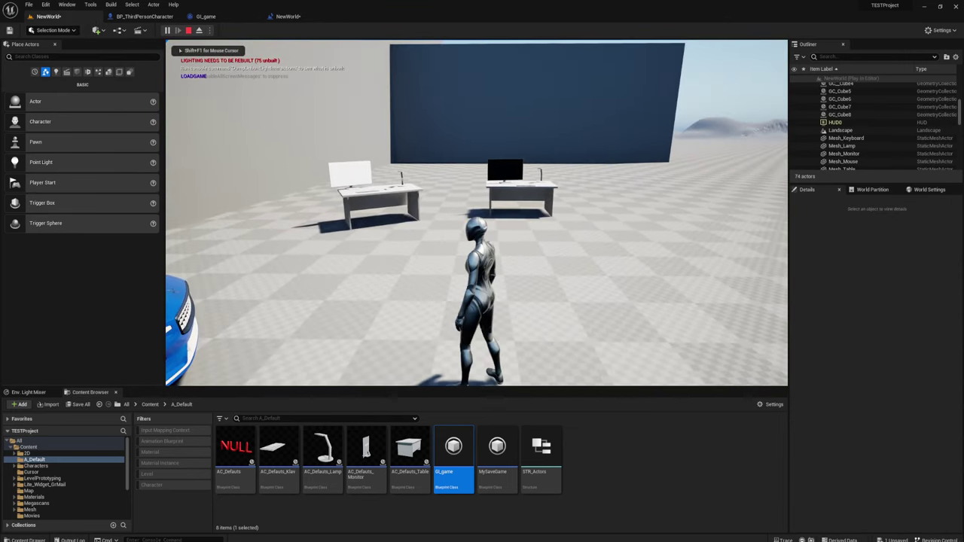
key(1)
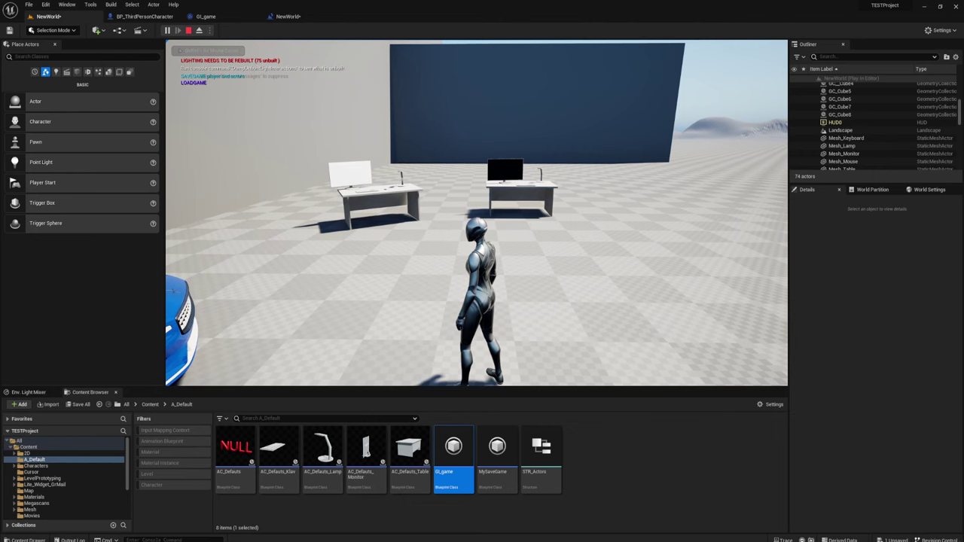
key(2)
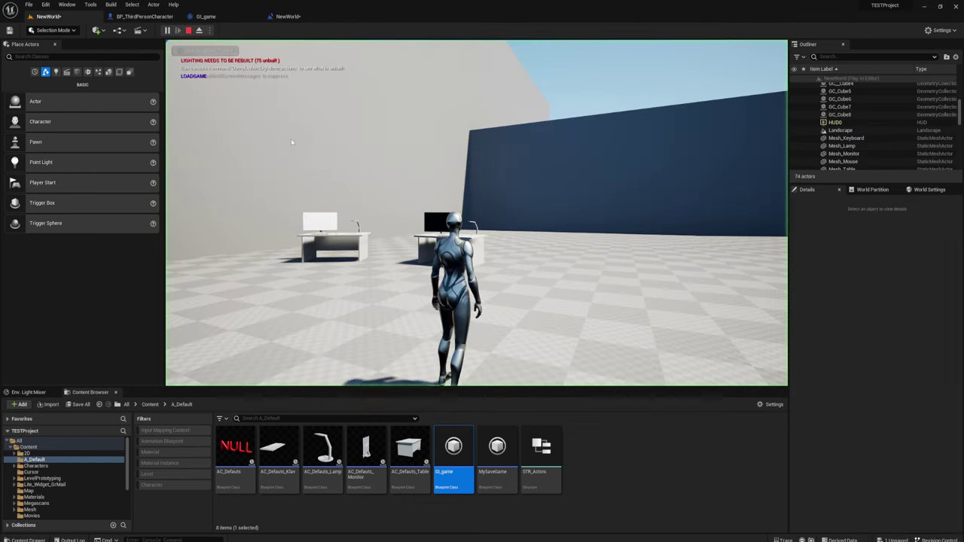
click(291, 139)
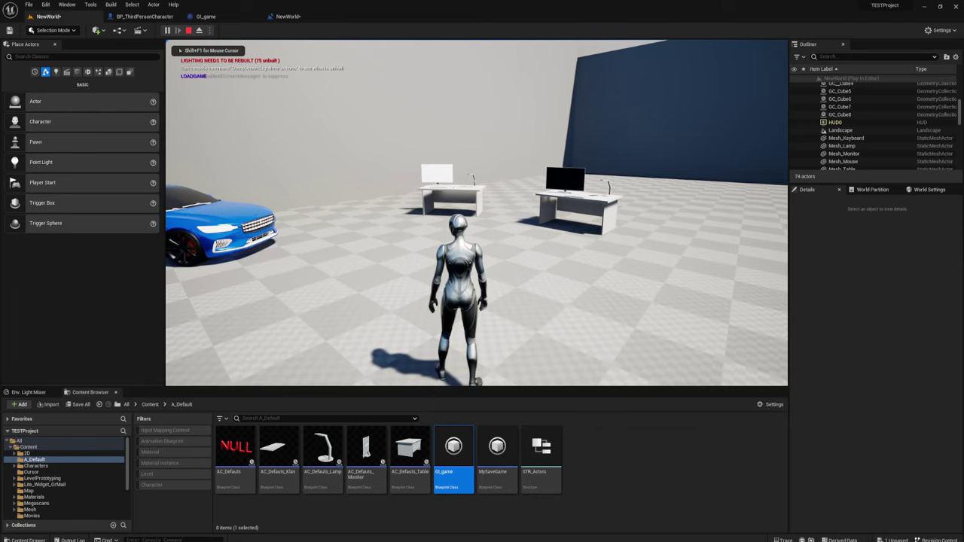
key(super)
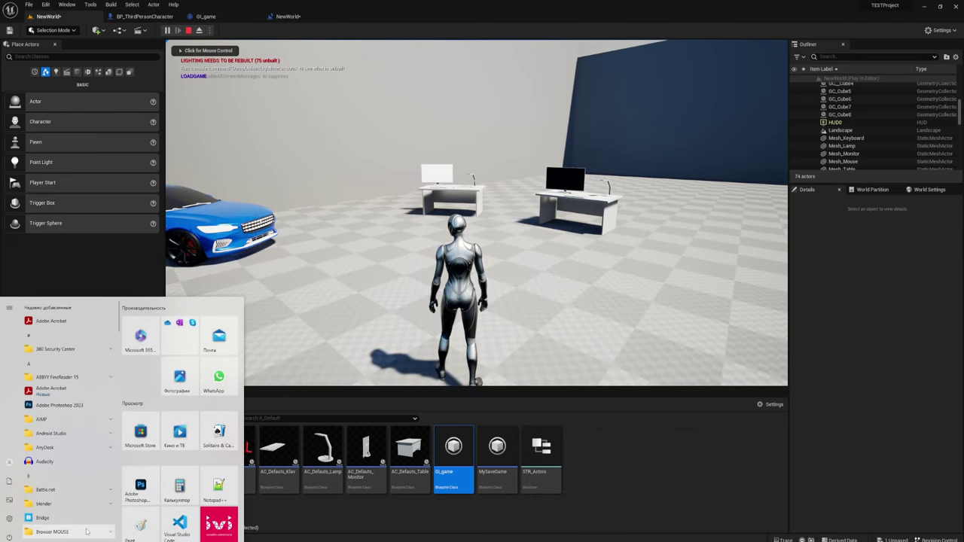
key(Escape)
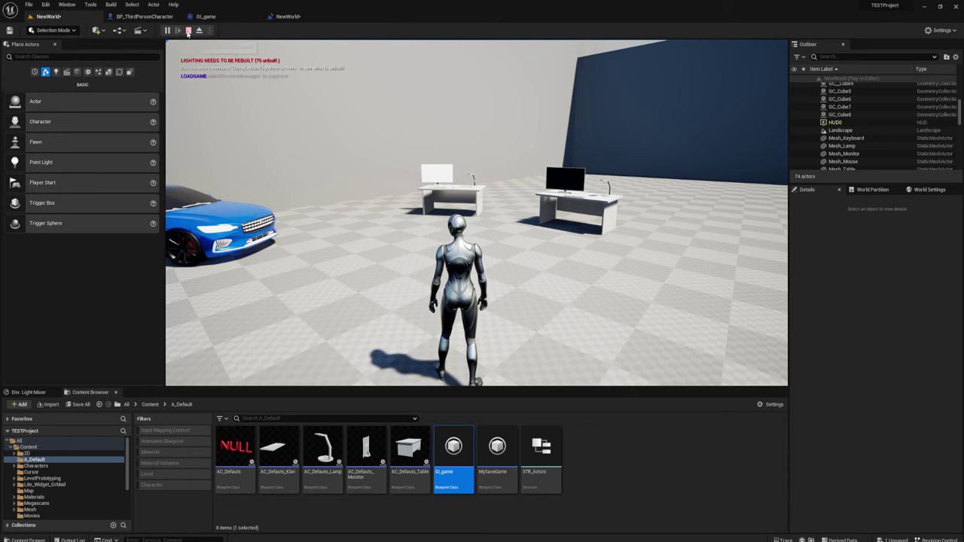
click(188, 32)
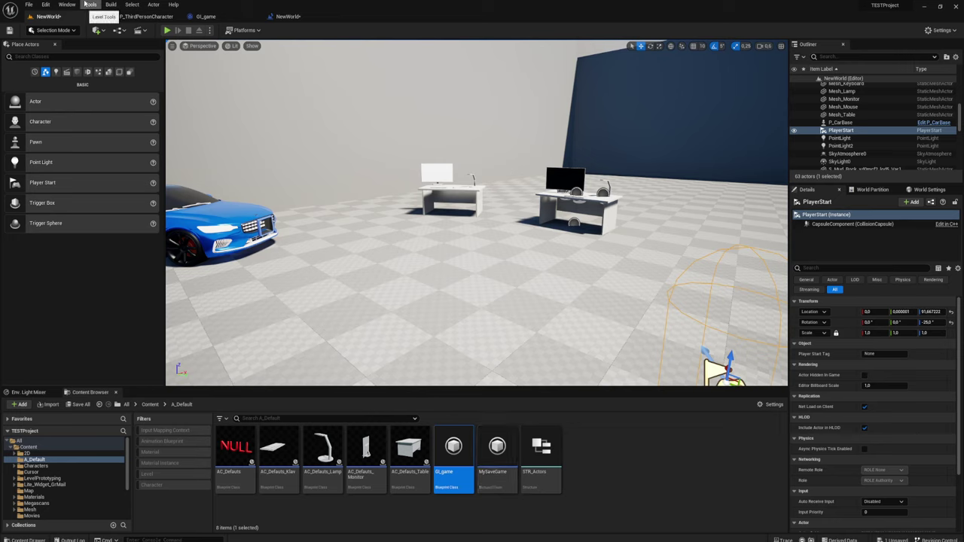
- In Project Settings > Maps & Modes, switch Game Instance Class to GameInstance
click(50, 6)
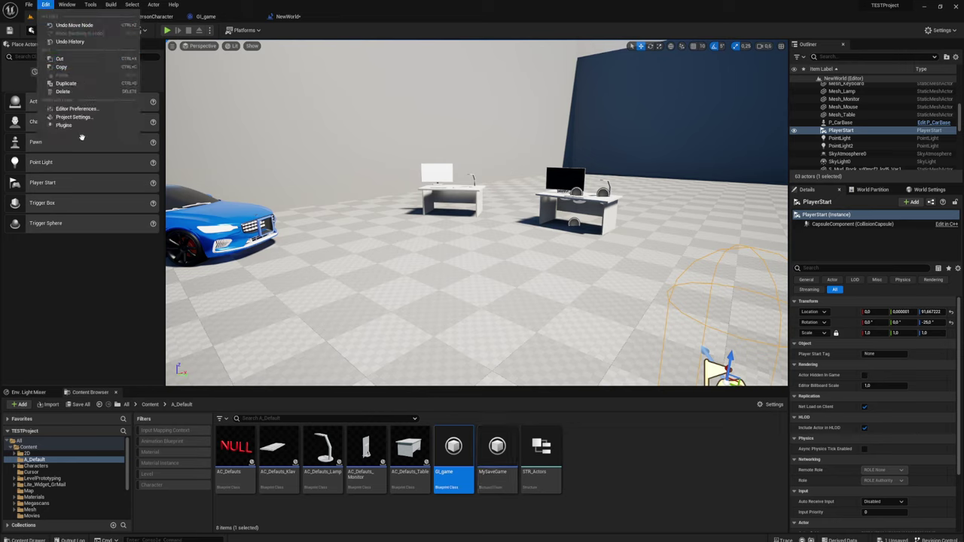
click(74, 117)
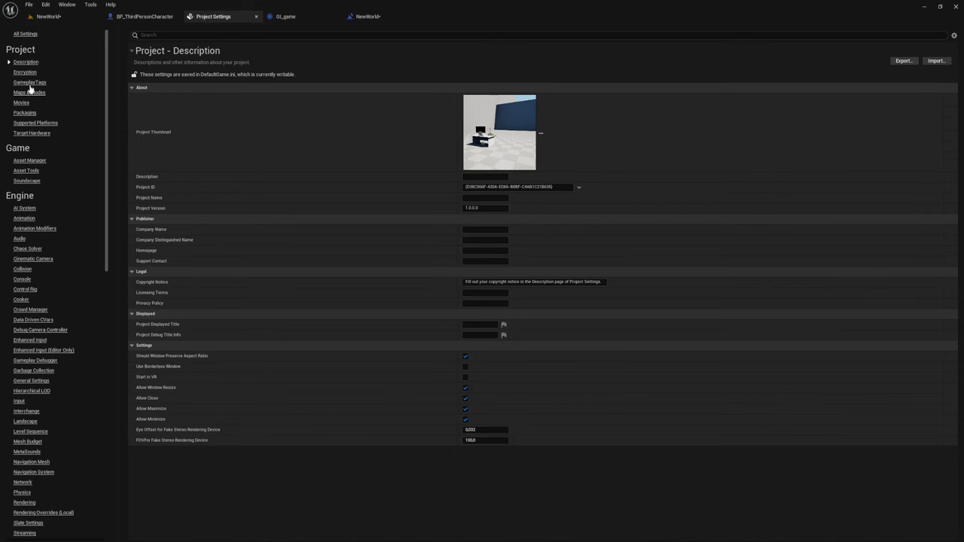
click(28, 92)
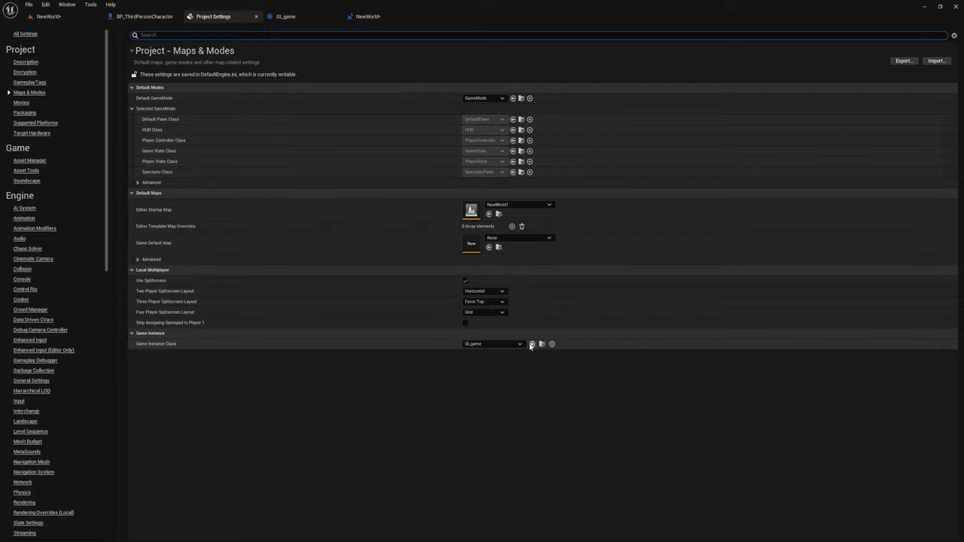
click(520, 344)
click(493, 363)
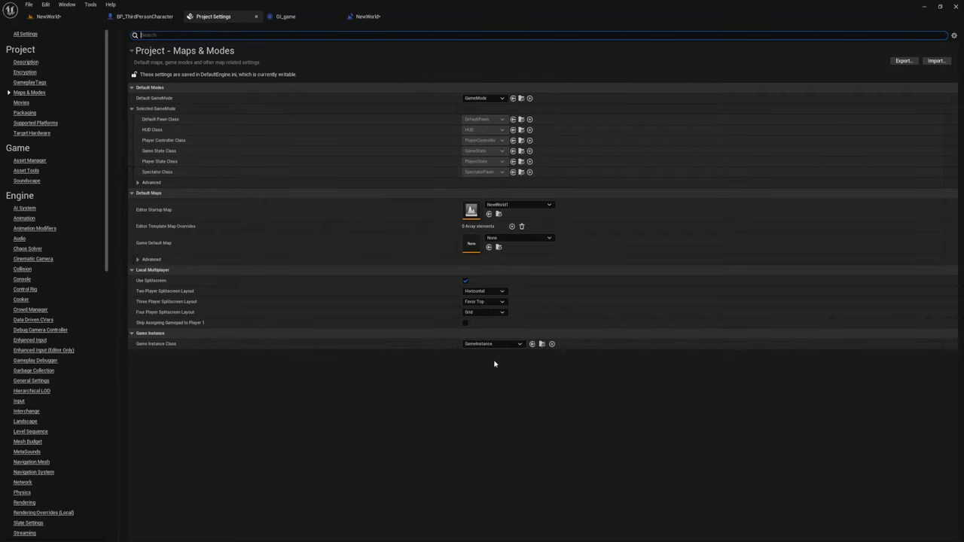
click(256, 16)
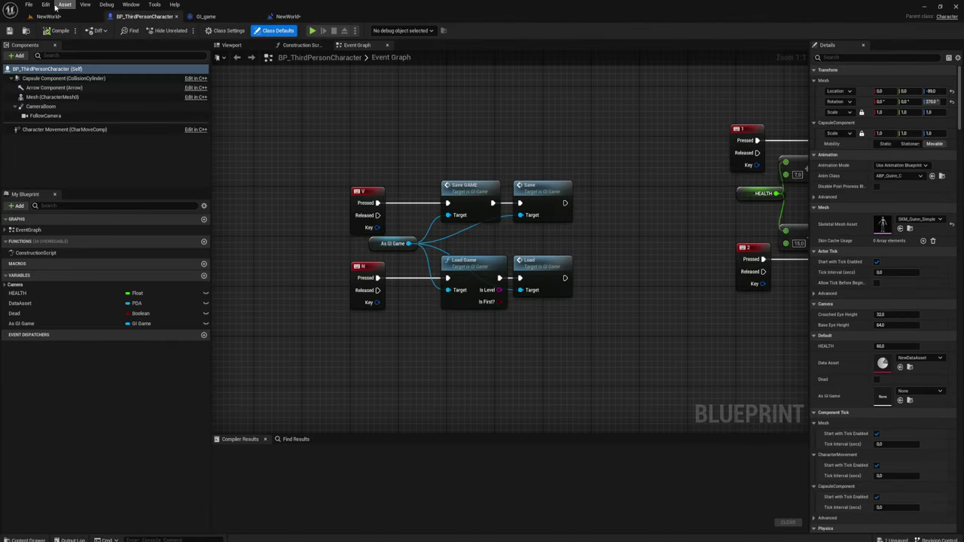
- Set the Game Instance Class back to GI_game in Maps & Modes
click(47, 5)
click(79, 103)
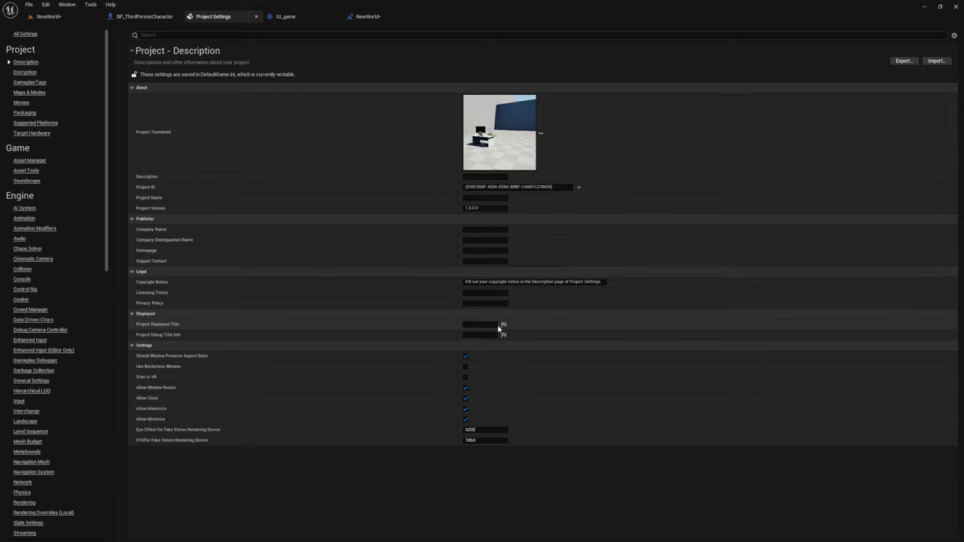
click(30, 92)
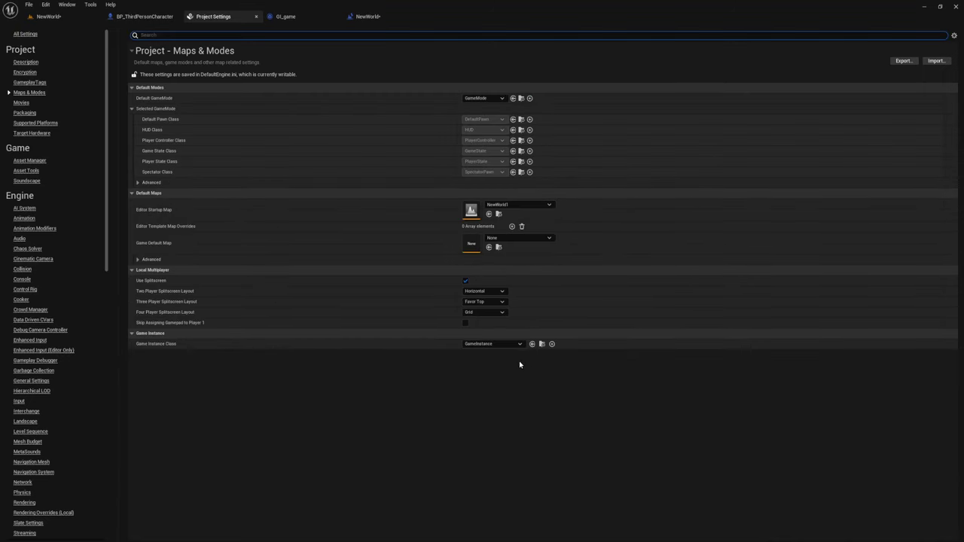
click(493, 343)
click(487, 367)
- Save all content, confirming the NewWorld level save
click(49, 15)
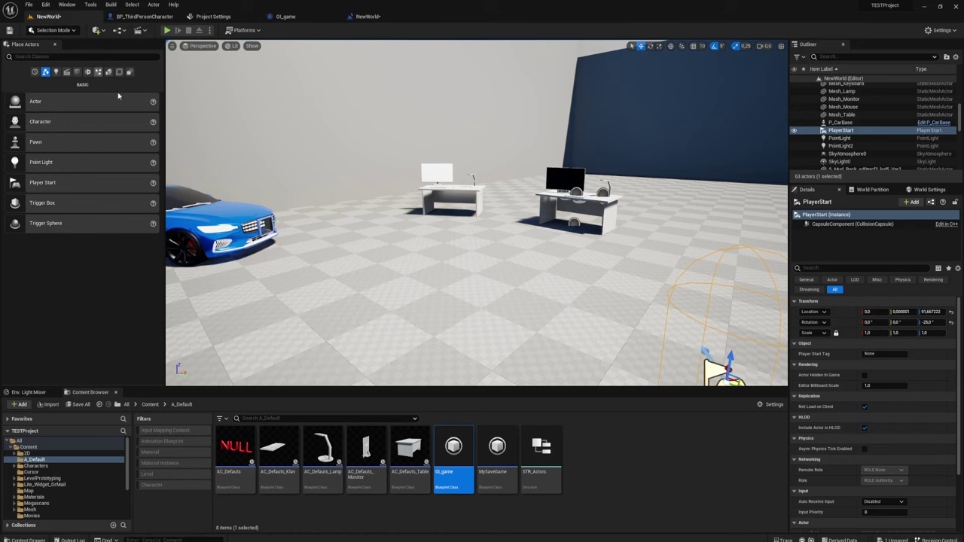
click(81, 405)
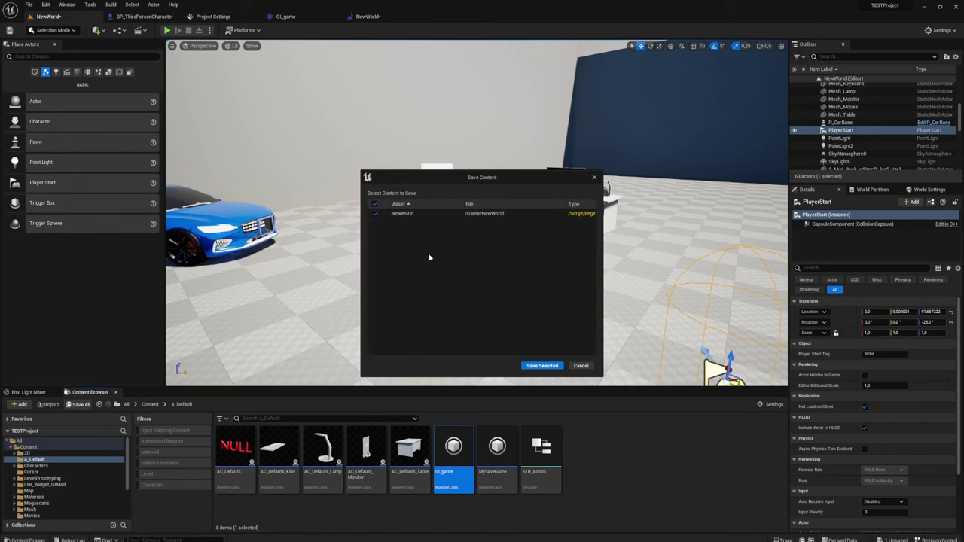
click(541, 366)
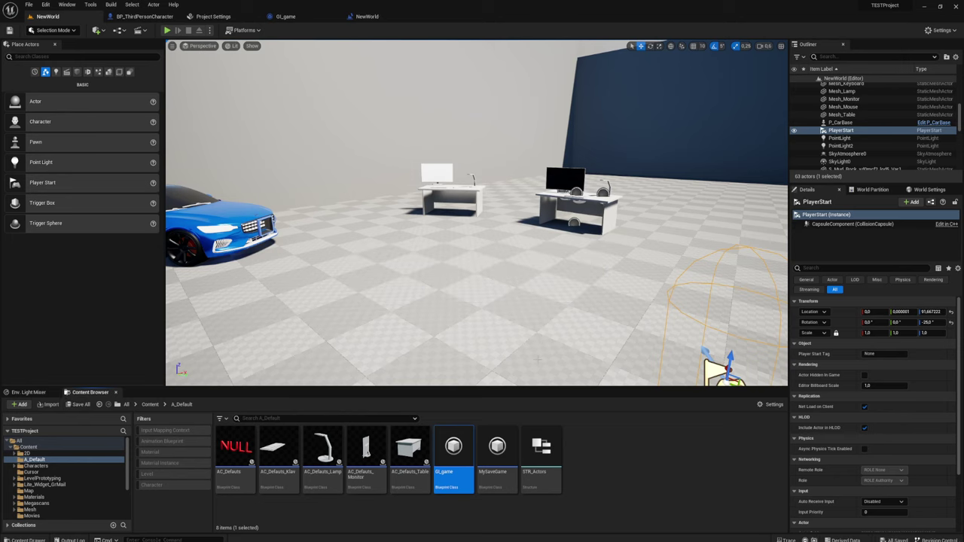
- Play-test saving positions with key 1, then replay to check they load
click(167, 30)
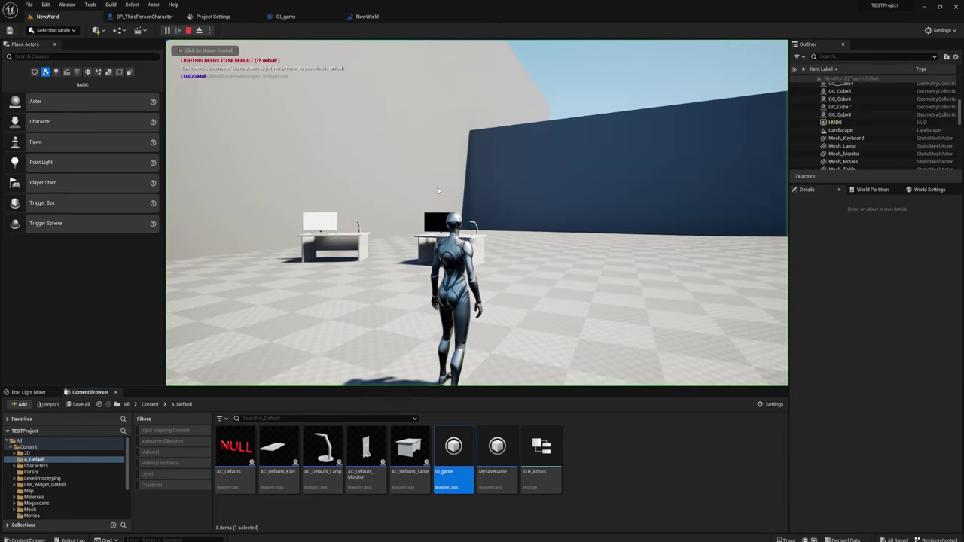
key(a)
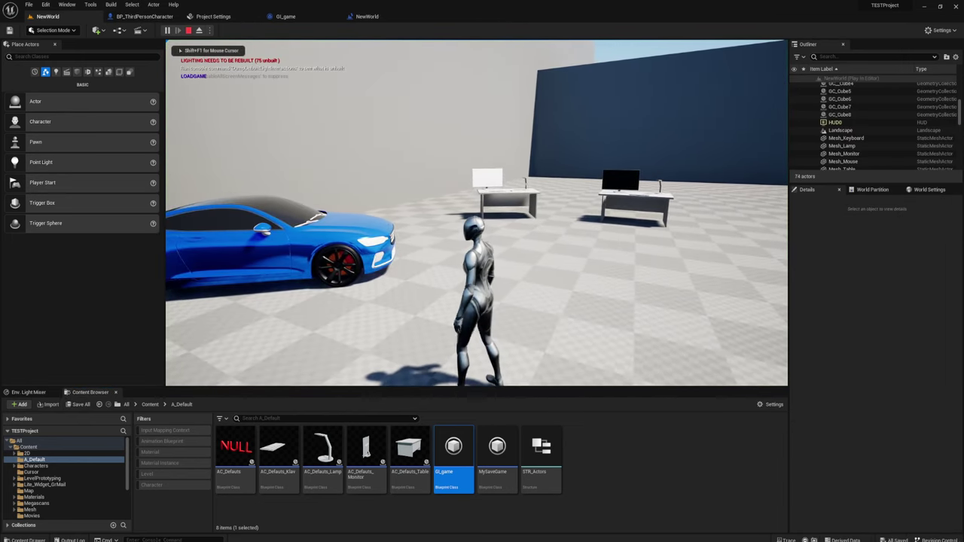
key(1)
key(Escape)
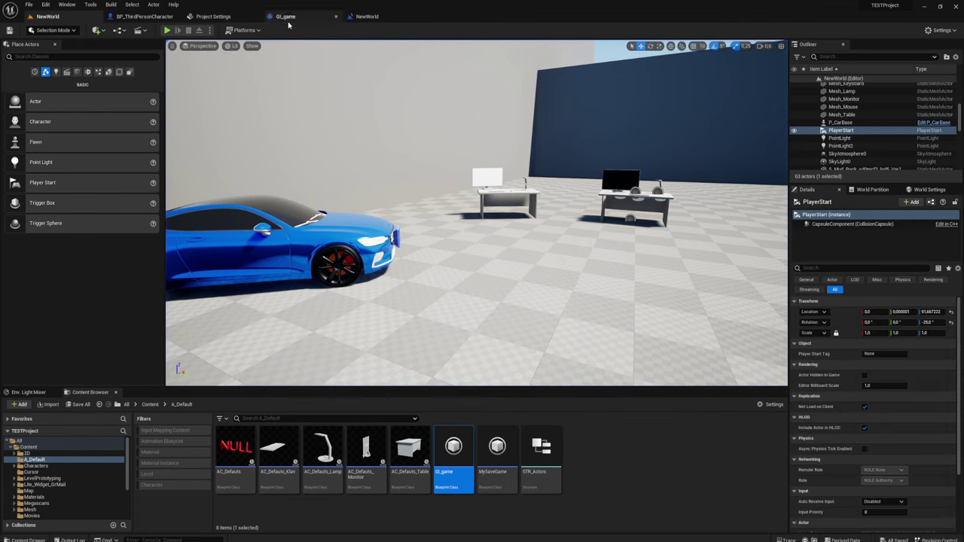
click(168, 30)
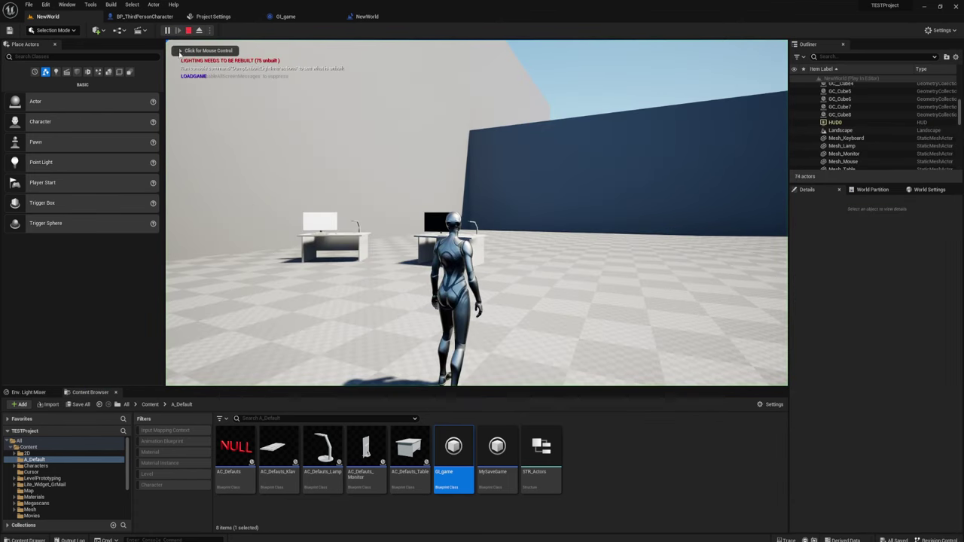
key(Escape)
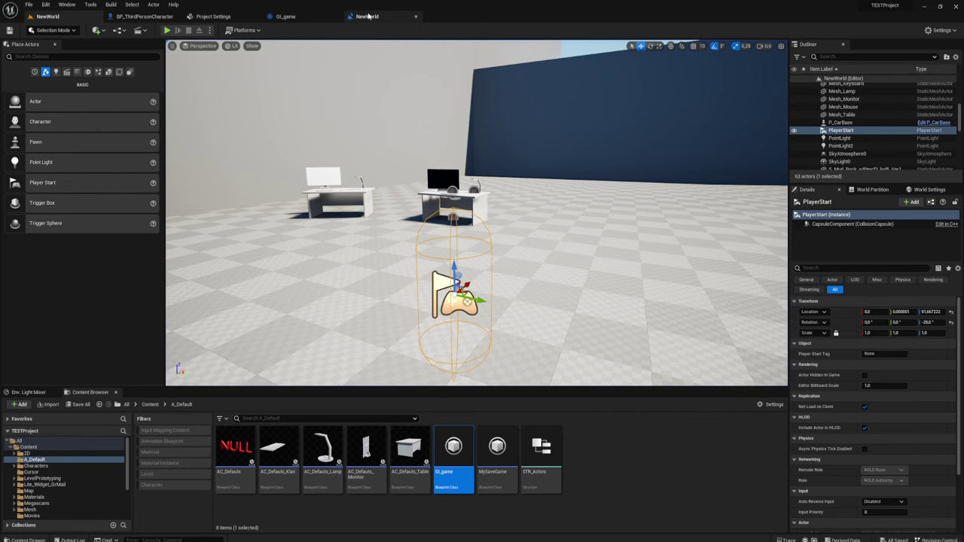
click(366, 16)
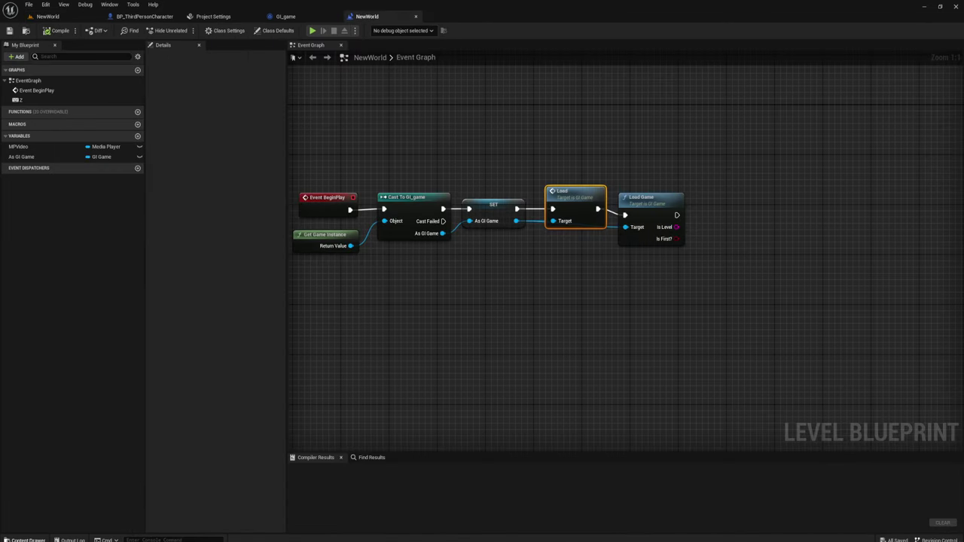
- Check the SaveGames folder, then add a Print String node after Load Game
key(alt+Tab)
click(493, 84)
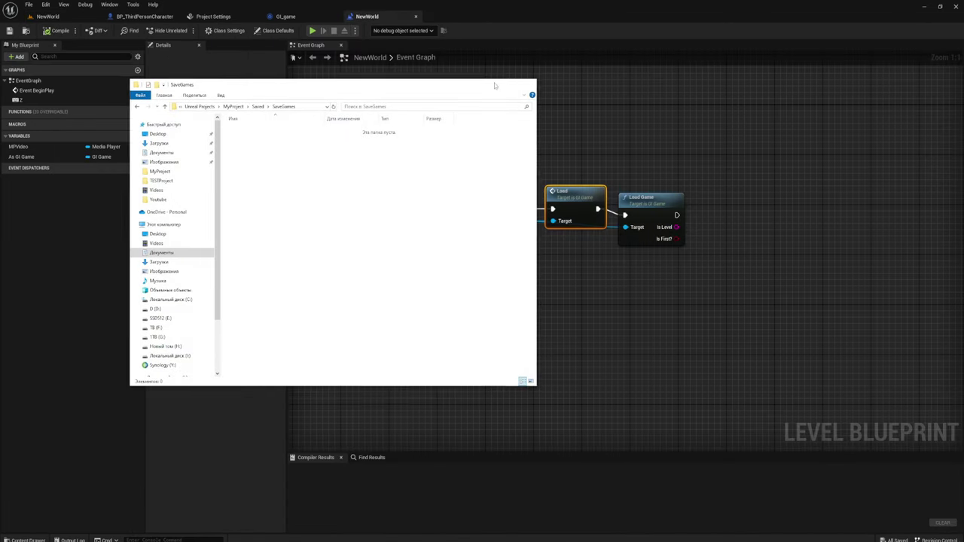
right_drag(438, 307, 547, 309)
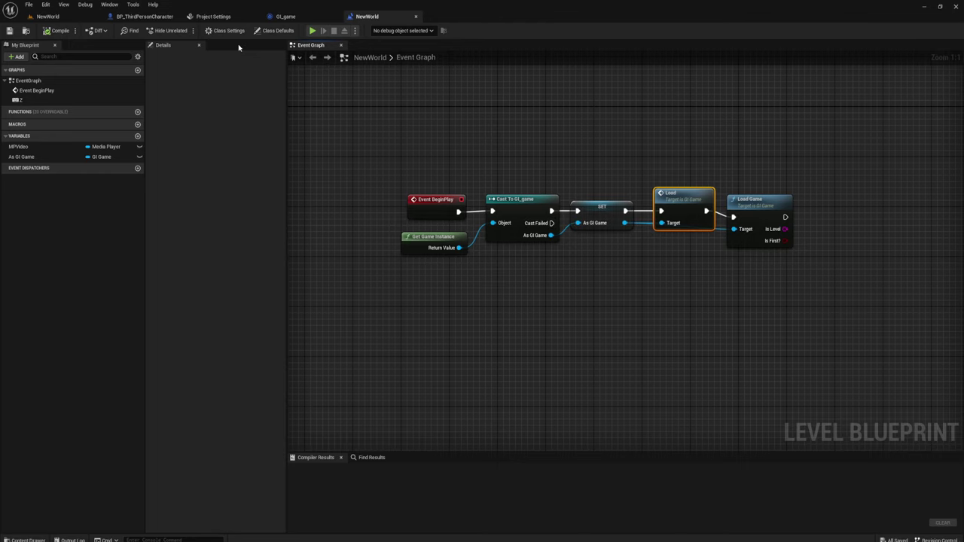
right_drag(657, 213, 512, 215)
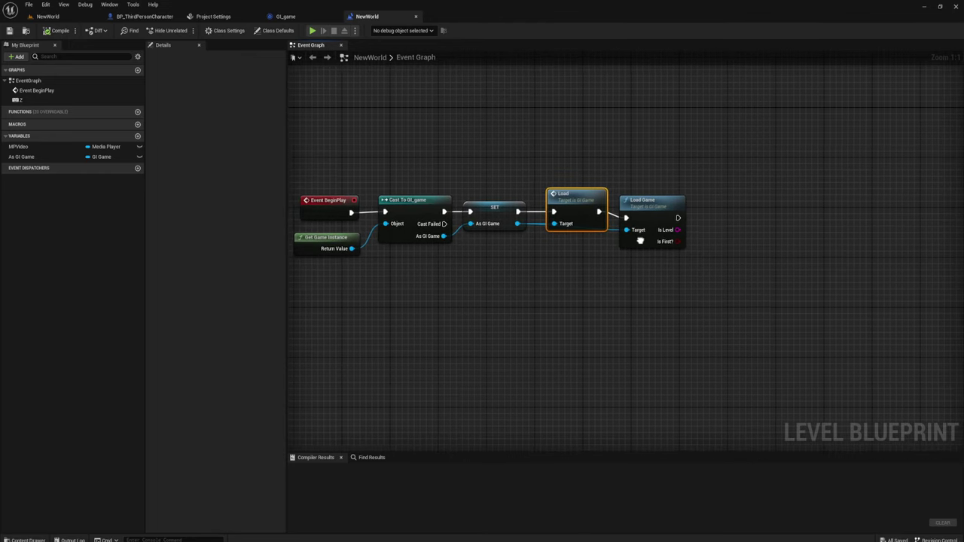
drag(640, 217, 682, 212)
text(p)
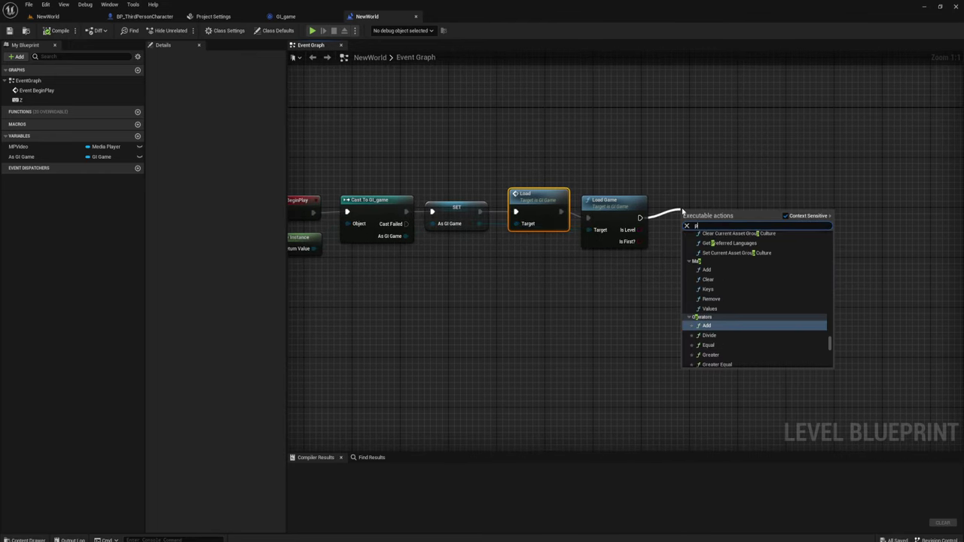
text(rint)
key(Return)
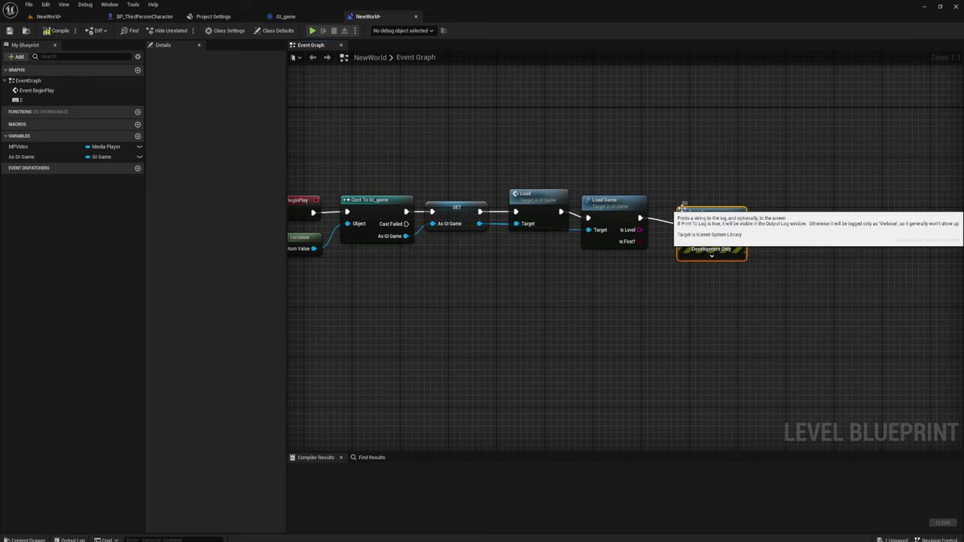
- Compile and save the Level Blueprint, play-test the Hello print, then delete the Print String node
click(46, 31)
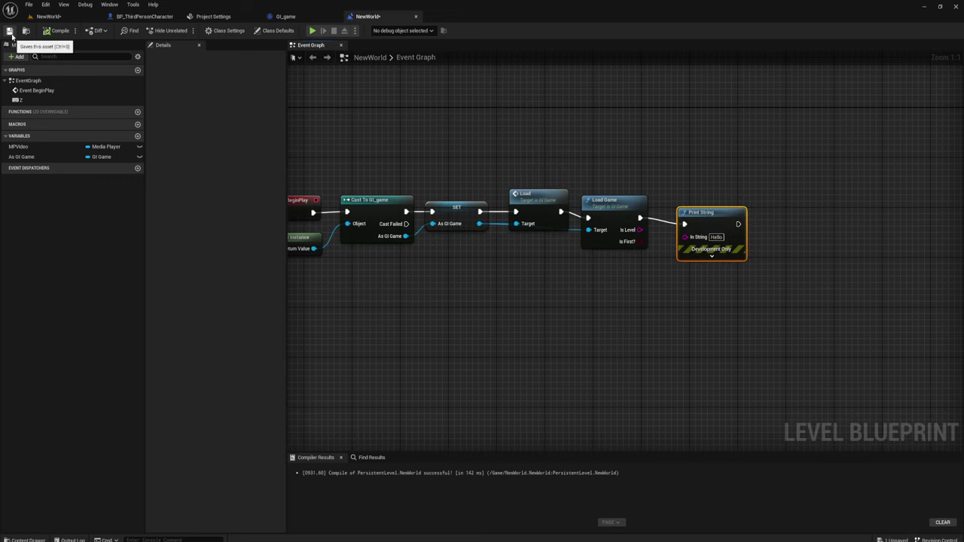
click(9, 30)
key(alt+p)
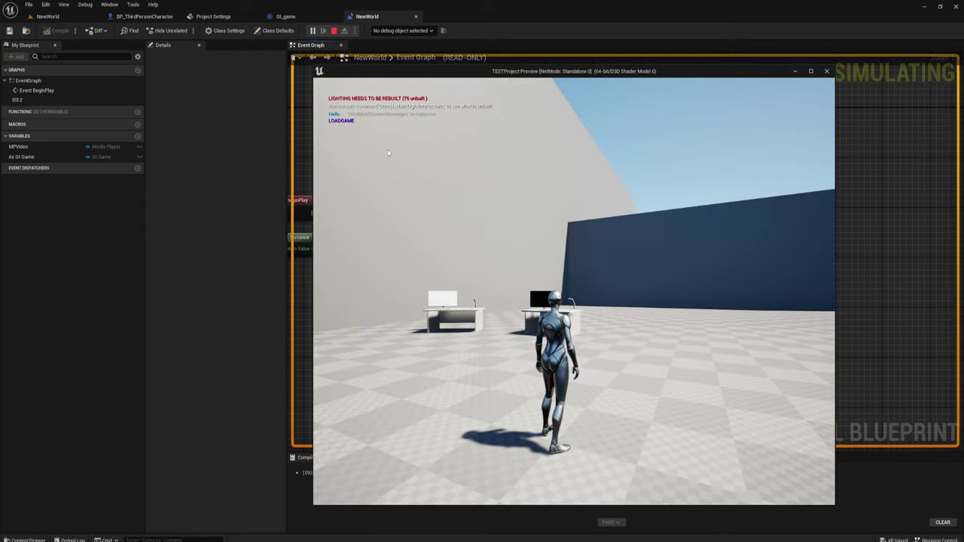
key(Escape)
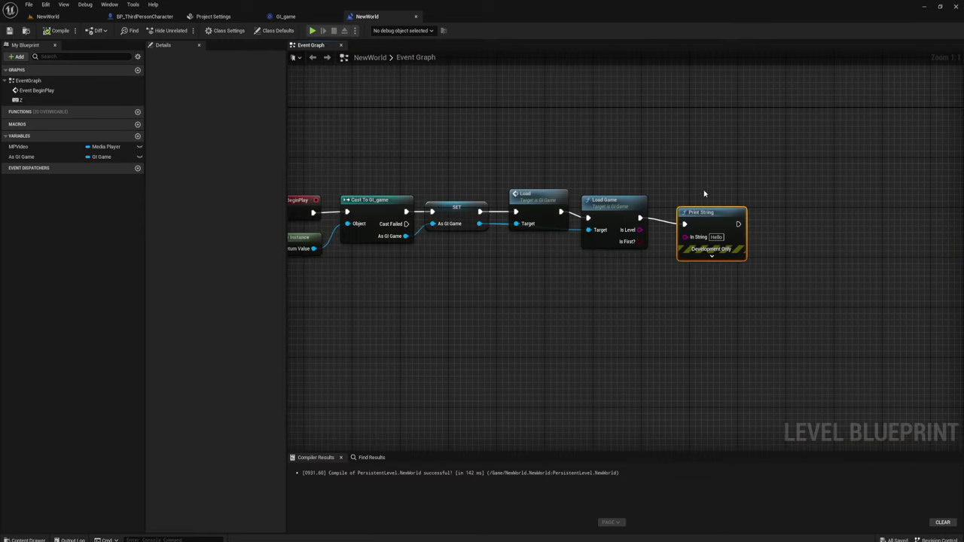
key(Delete)
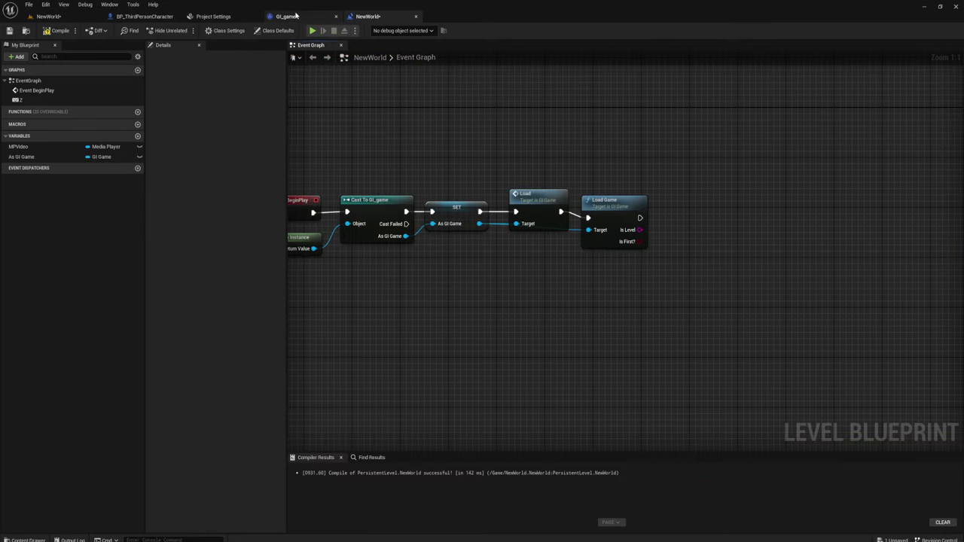
- Review GI_game's Save Actor graph, including the SET, ADD and Save Game to Slot nodes
click(294, 15)
scroll(547, 264, up, 1)
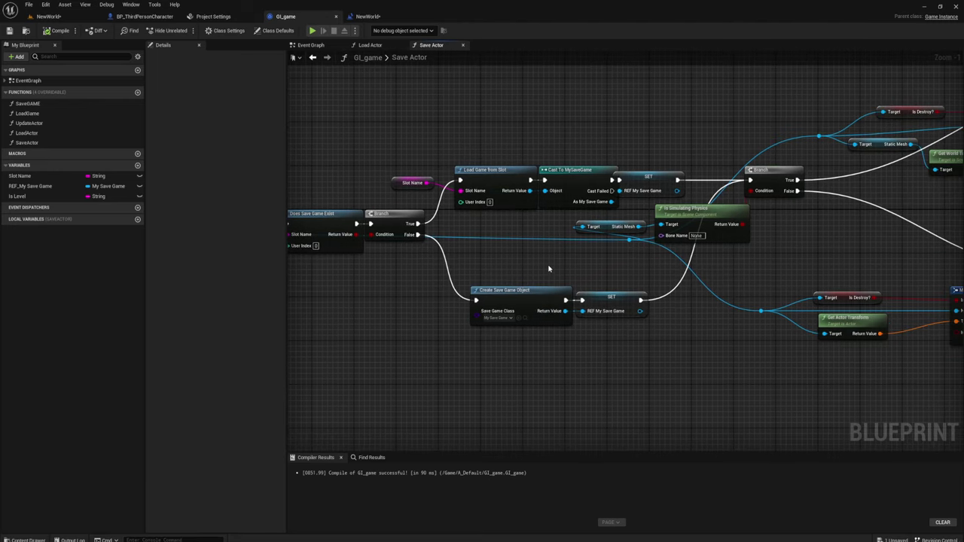
right_drag(548, 263, 547, 178)
click(546, 179)
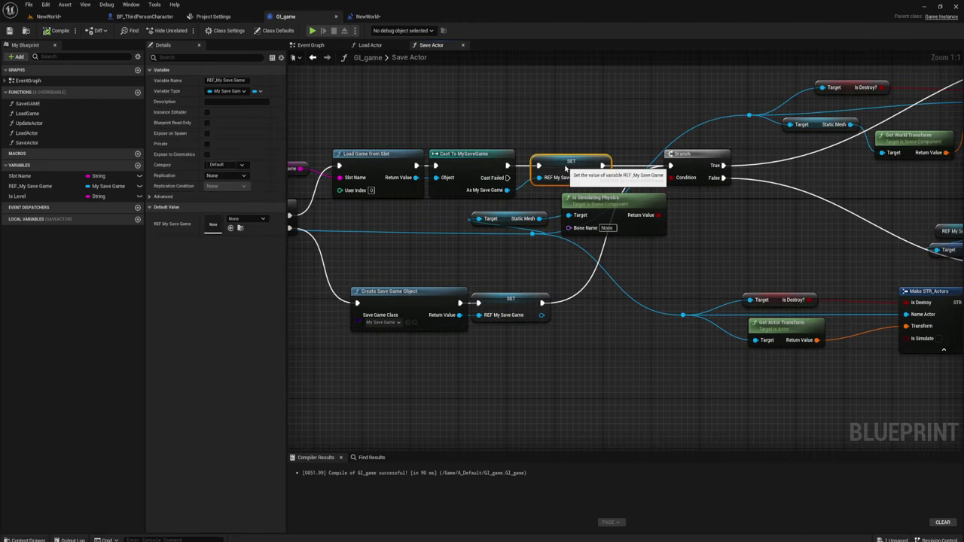
mouse_move(569, 255)
right_down()
mouse_move(611, 262)
mouse_move(469, 262)
right_up()
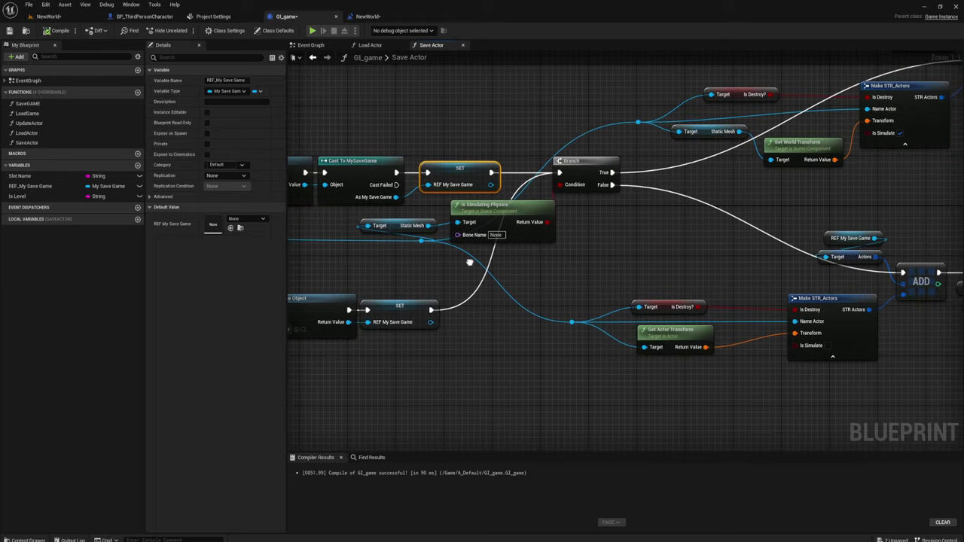
right_drag(578, 251, 378, 225)
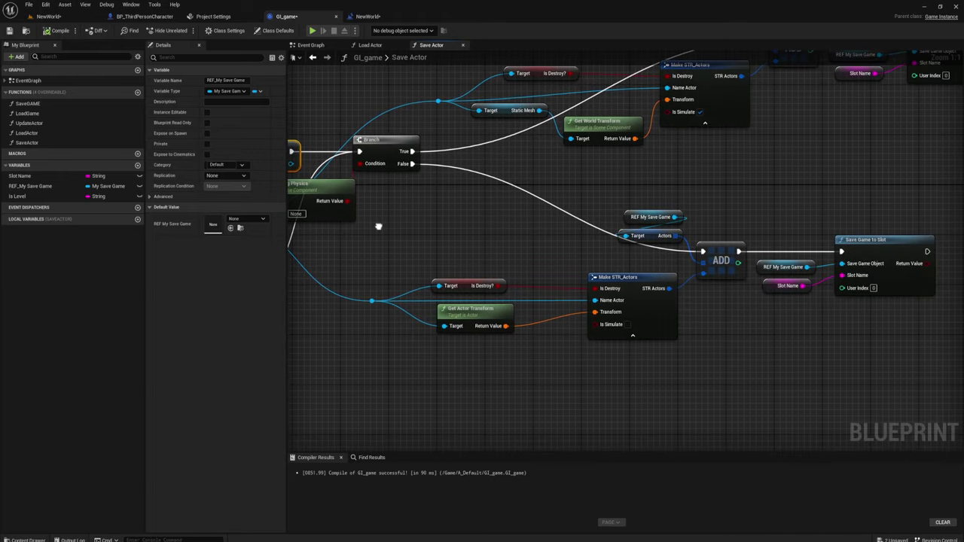
scroll(391, 234, down, 1)
right_drag(409, 286, 465, 265)
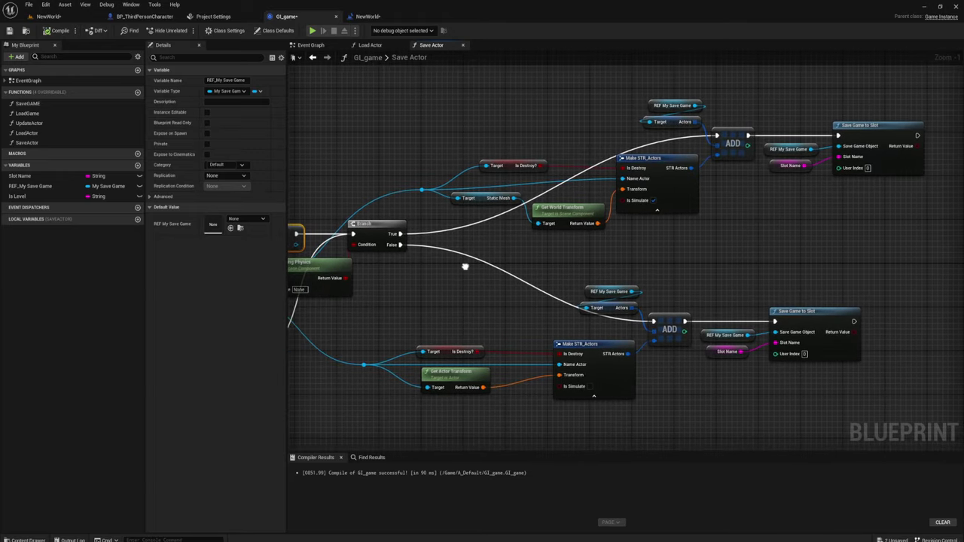
- In Load Actor, wire the inner Branch's True output to Set World Transform
click(371, 45)
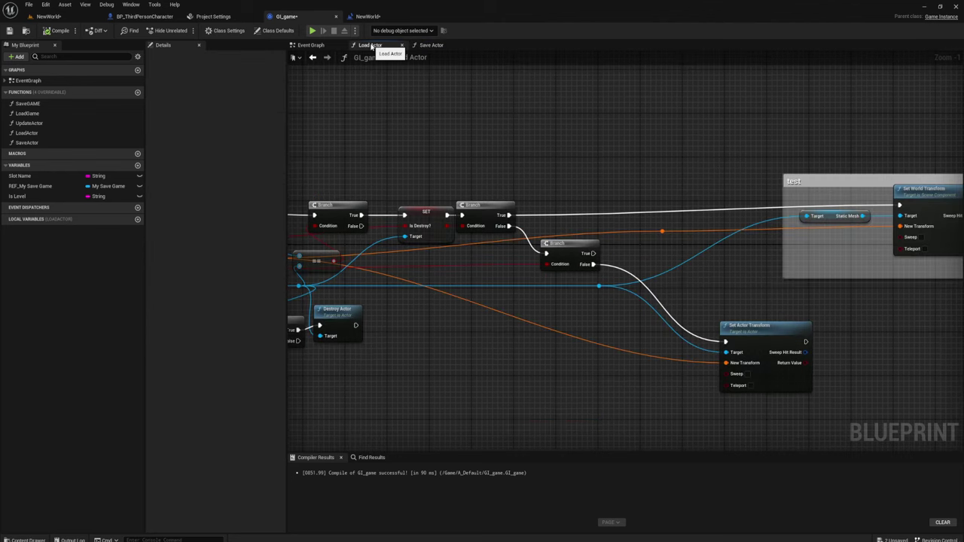
right_drag(667, 235, 542, 226)
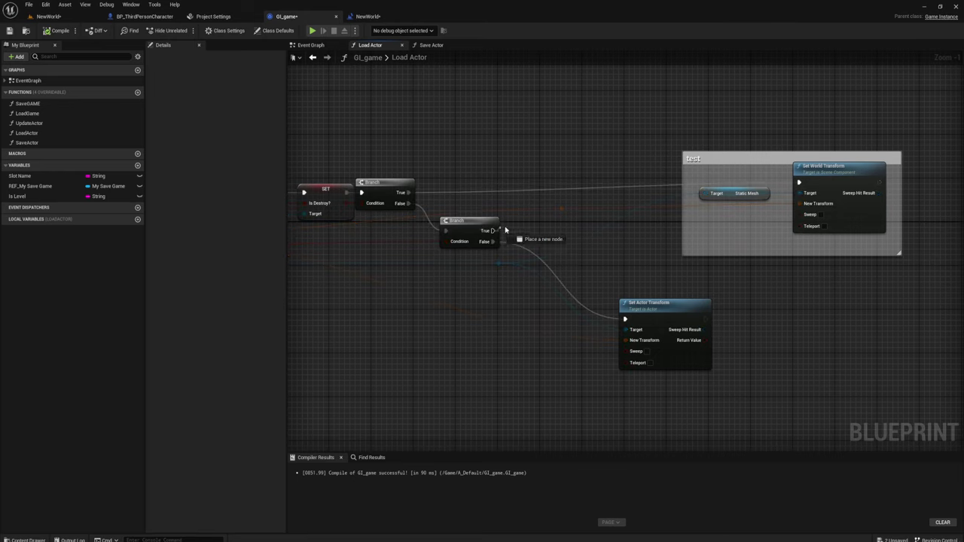
drag(493, 230, 798, 182)
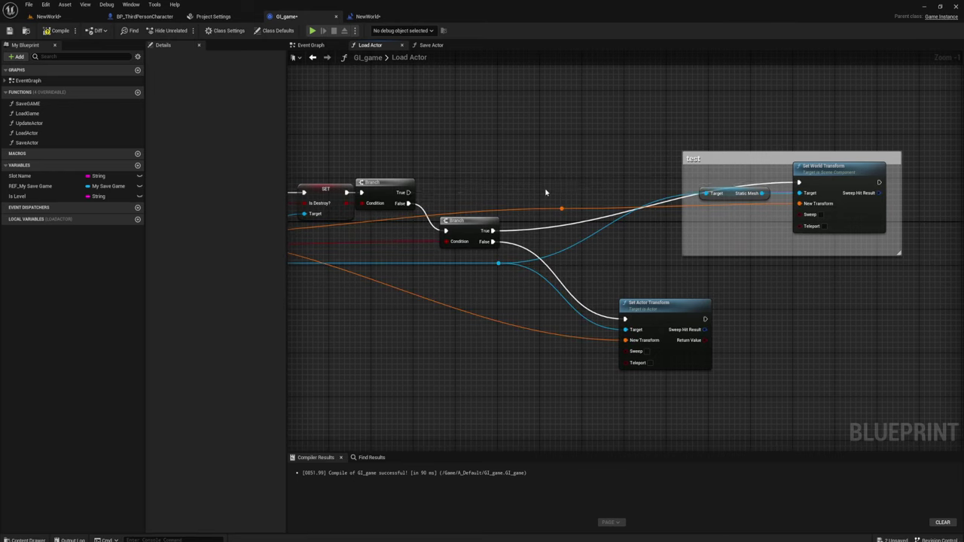
right_drag(486, 201, 593, 184)
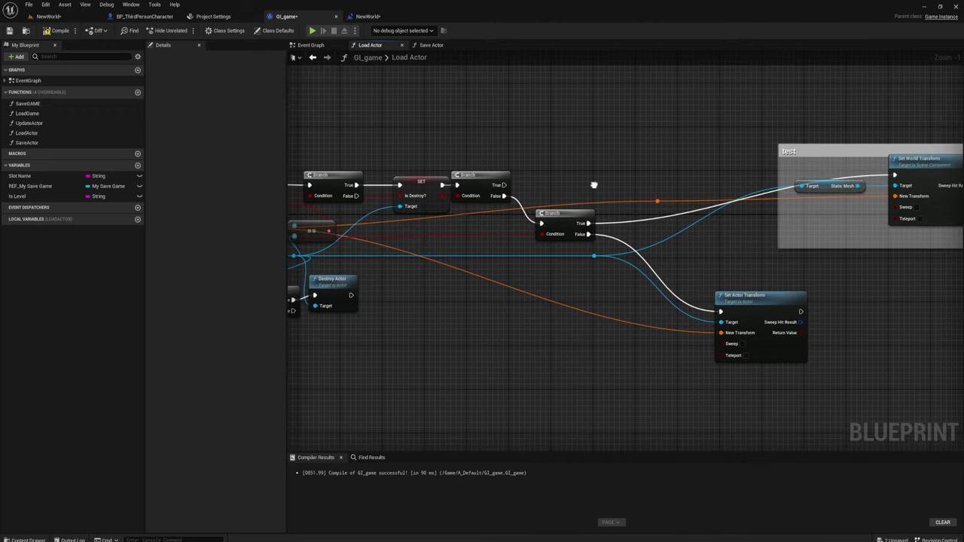
mouse_move(539, 202)
right_down()
mouse_move(494, 204)
mouse_move(690, 183)
right_up()
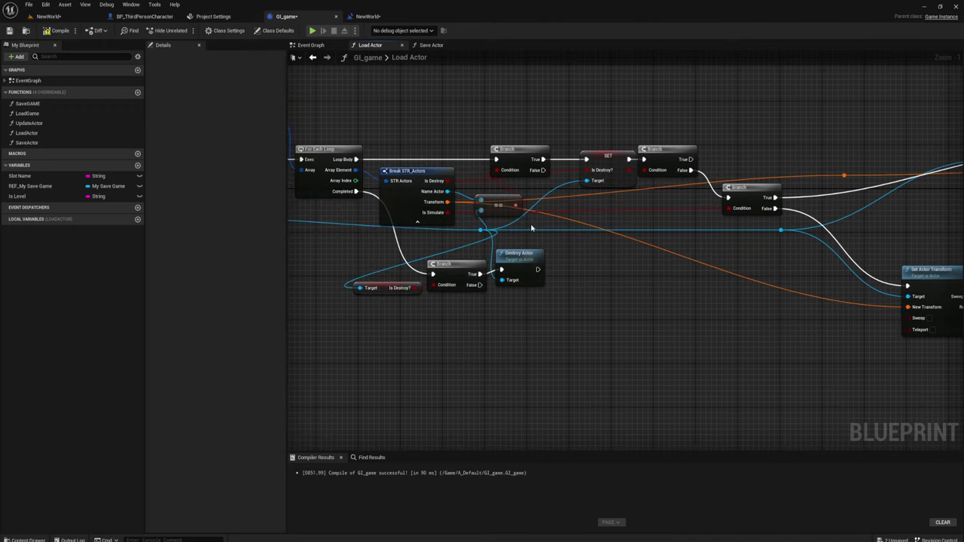
mouse_move(532, 227)
right_down()
mouse_move(631, 226)
mouse_move(695, 243)
right_up()
right_drag(454, 256, 628, 258)
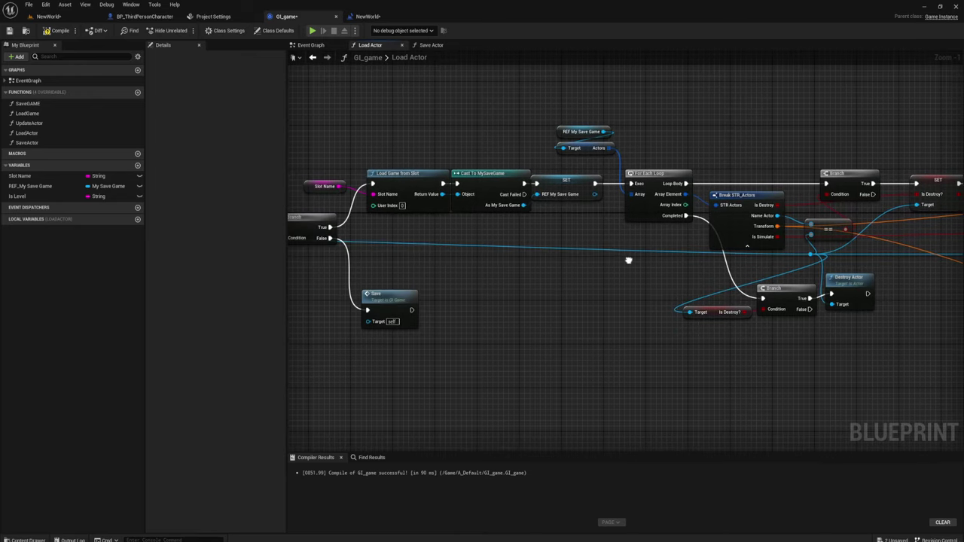
mouse_move(509, 263)
right_down()
mouse_move(560, 252)
mouse_move(354, 249)
mouse_move(547, 258)
mouse_move(424, 241)
mouse_move(584, 254)
mouse_move(576, 215)
right_up()
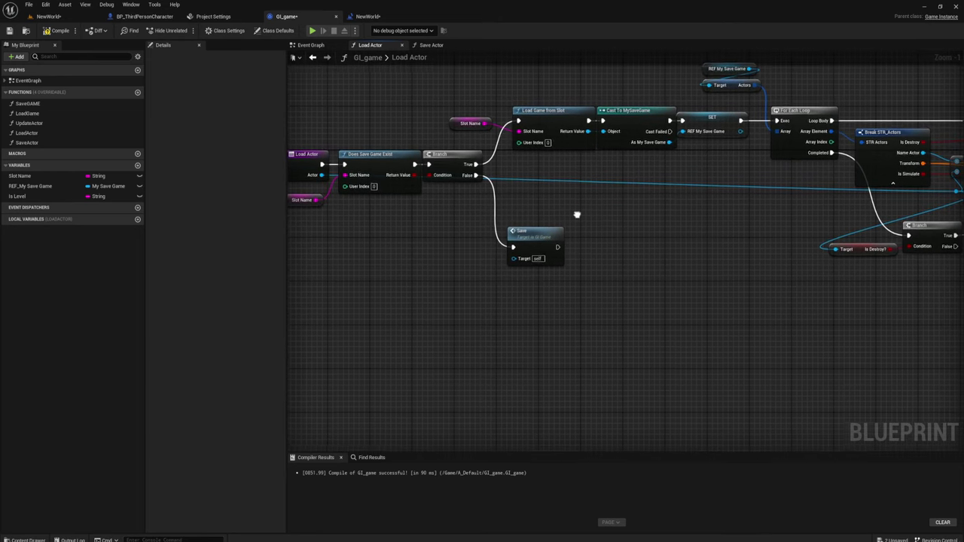
drag(555, 247, 582, 242)
click(535, 213)
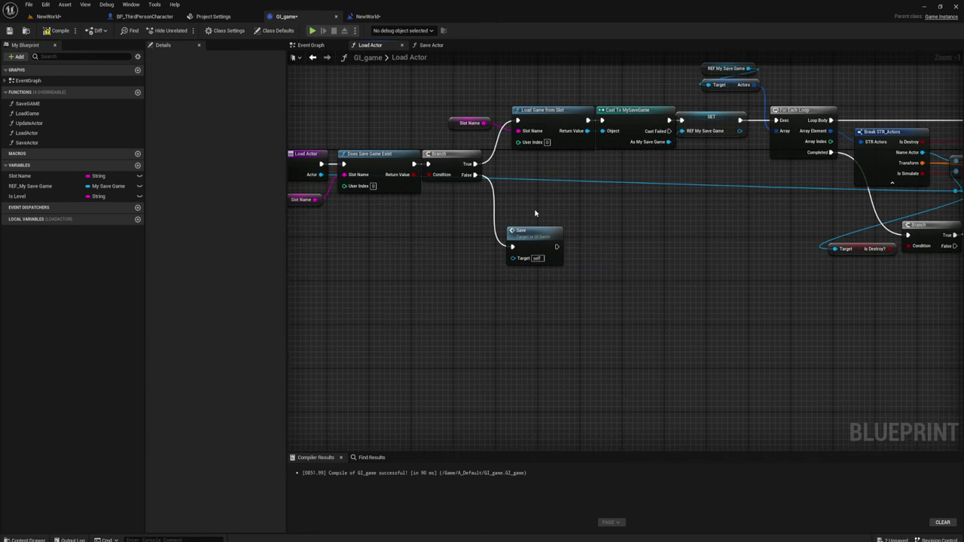
- Return to GI_game's Event Graph and compile the Blueprint
click(296, 58)
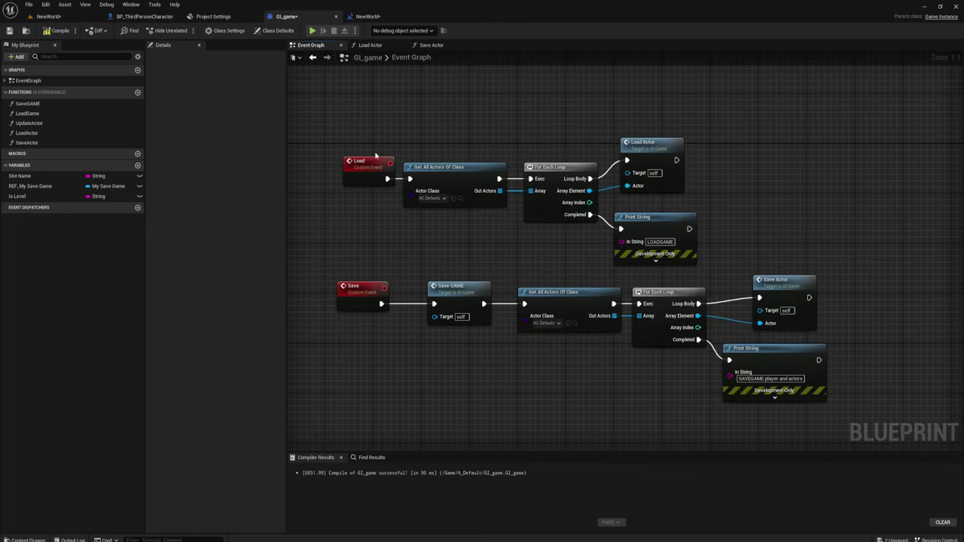
drag(441, 249, 484, 377)
right_drag(642, 403, 596, 388)
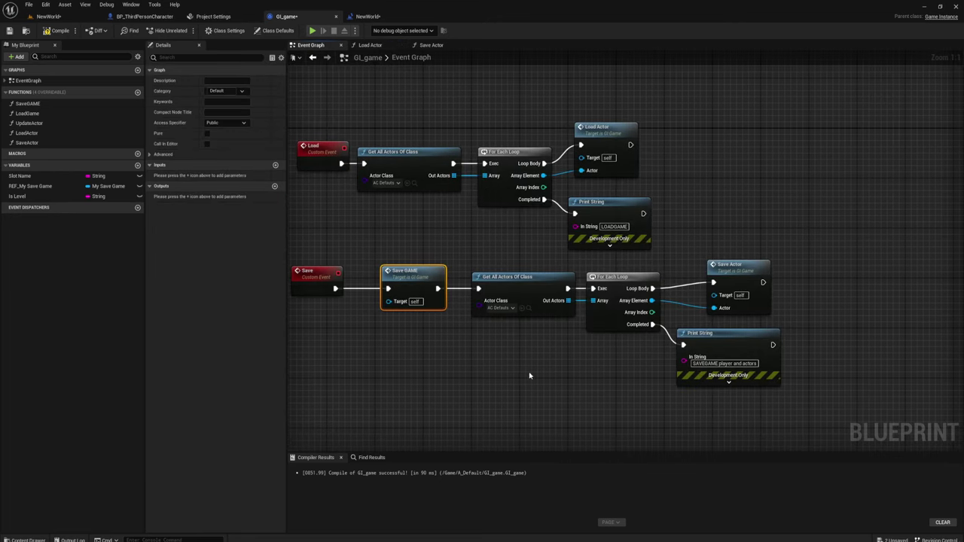
drag(530, 376, 772, 303)
click(59, 30)
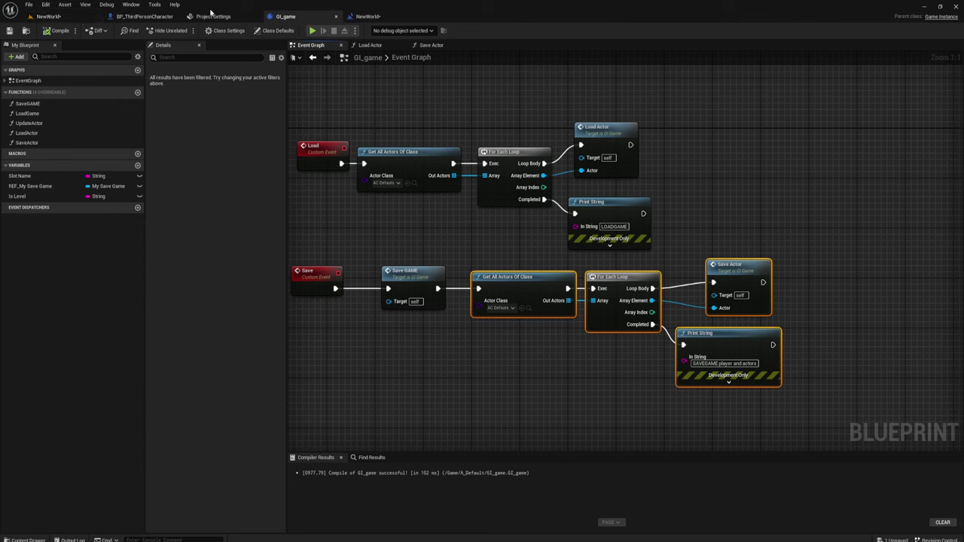
- Save all modified assets, confirming the NewWorld level save
click(68, 15)
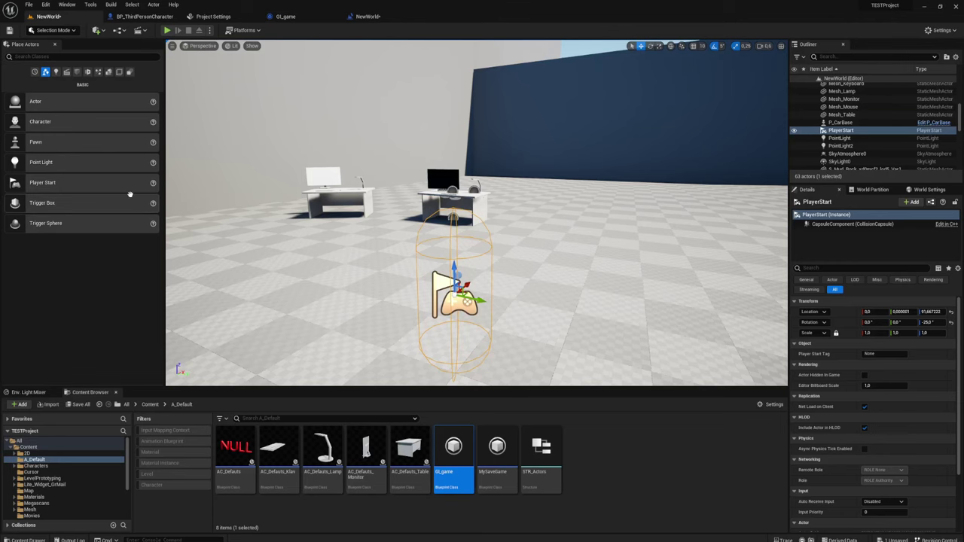
click(78, 405)
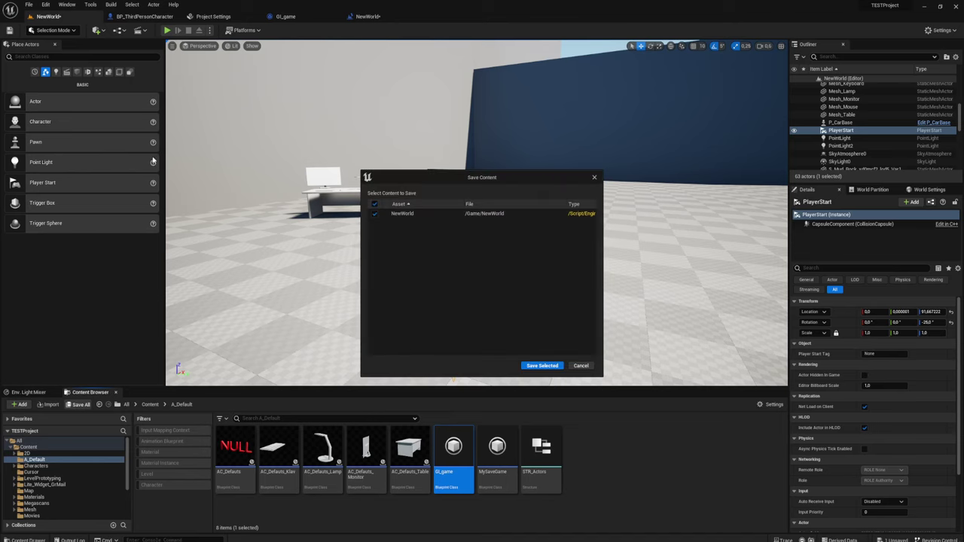
click(540, 365)
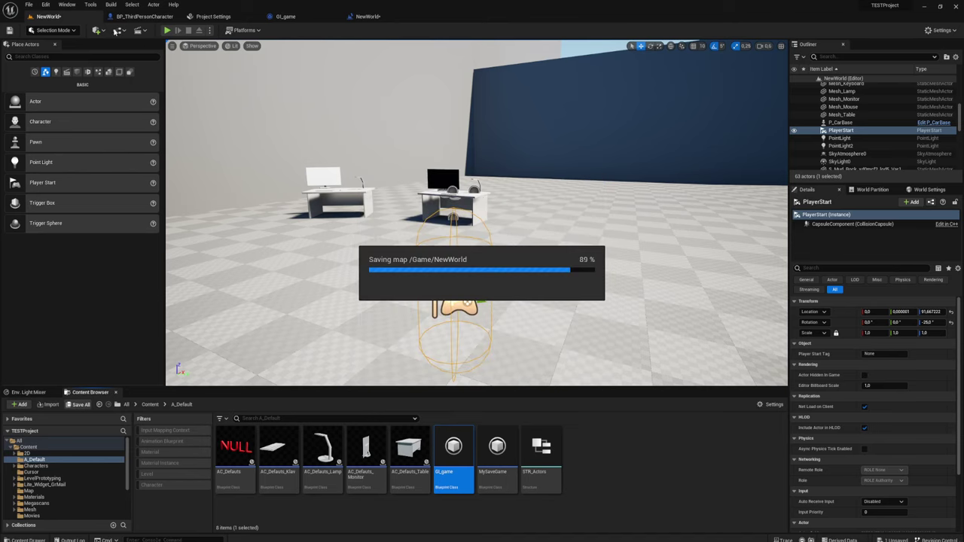
- Play-test: run and jump onto the desk, save with key 1, then replay to check loading
click(167, 31)
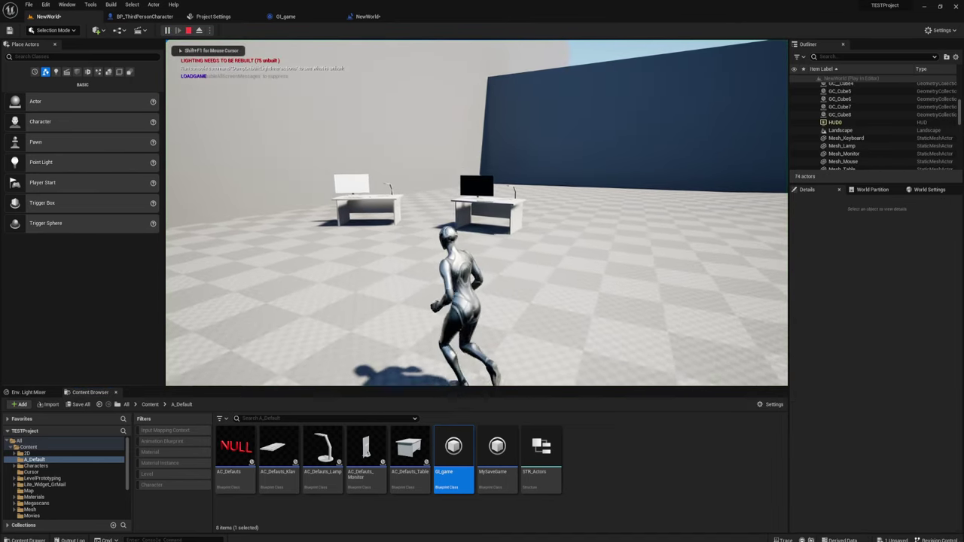
key(s)
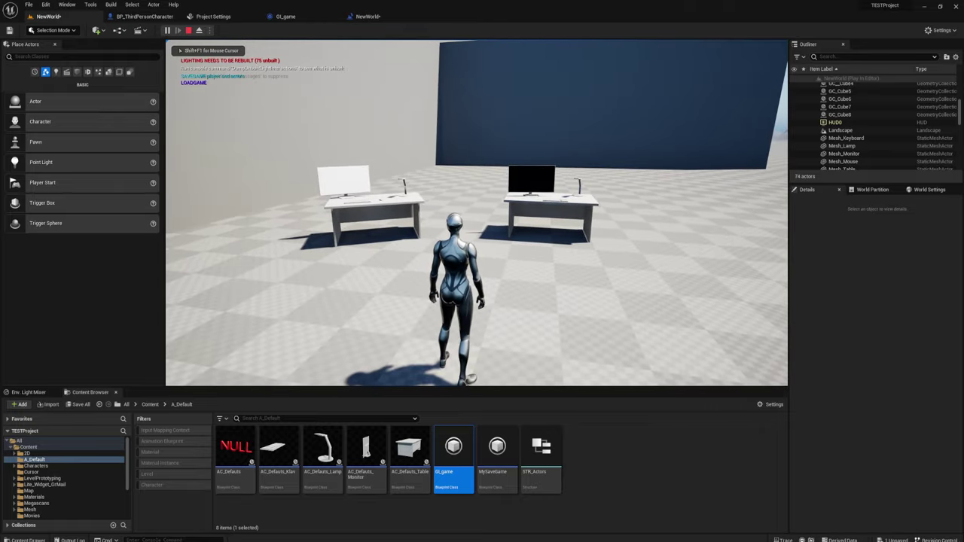
key(w)
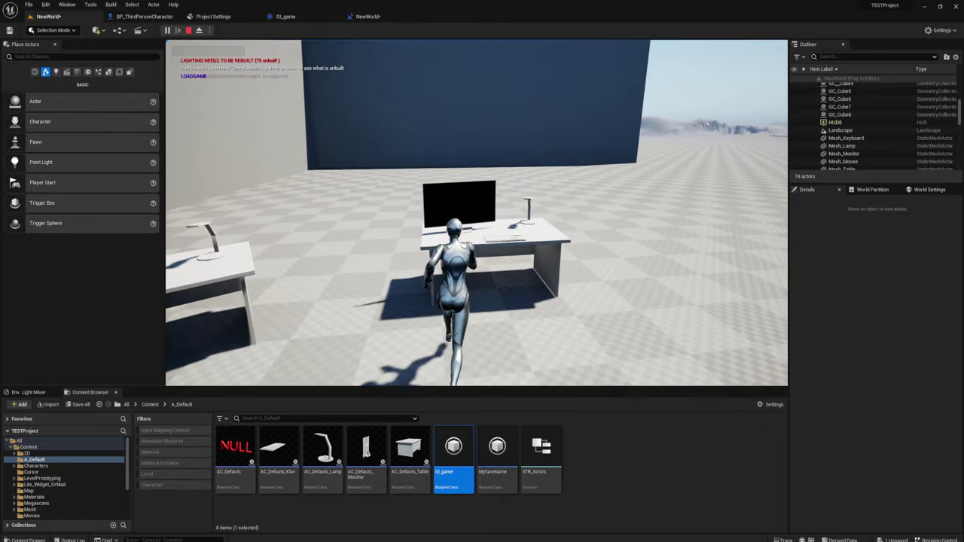
key(space)
key(s)
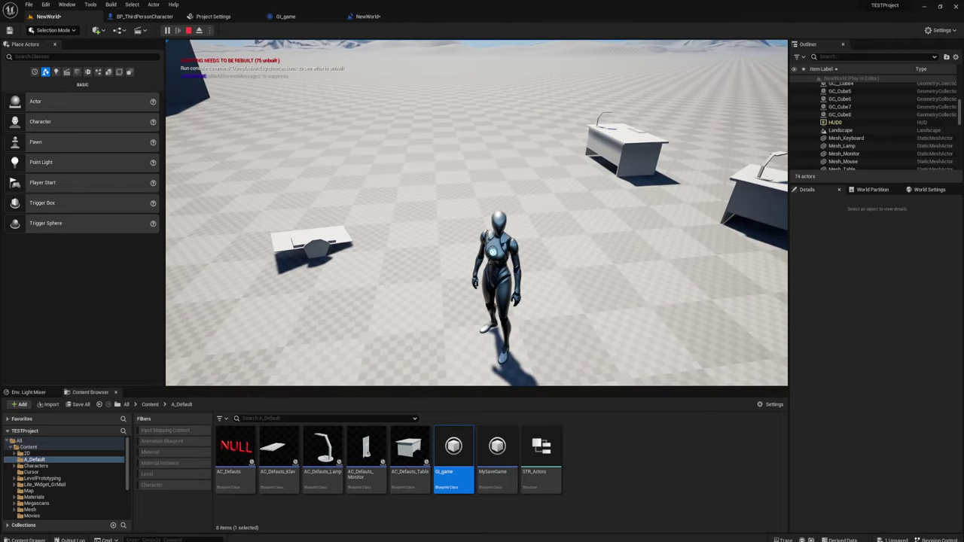
key(1)
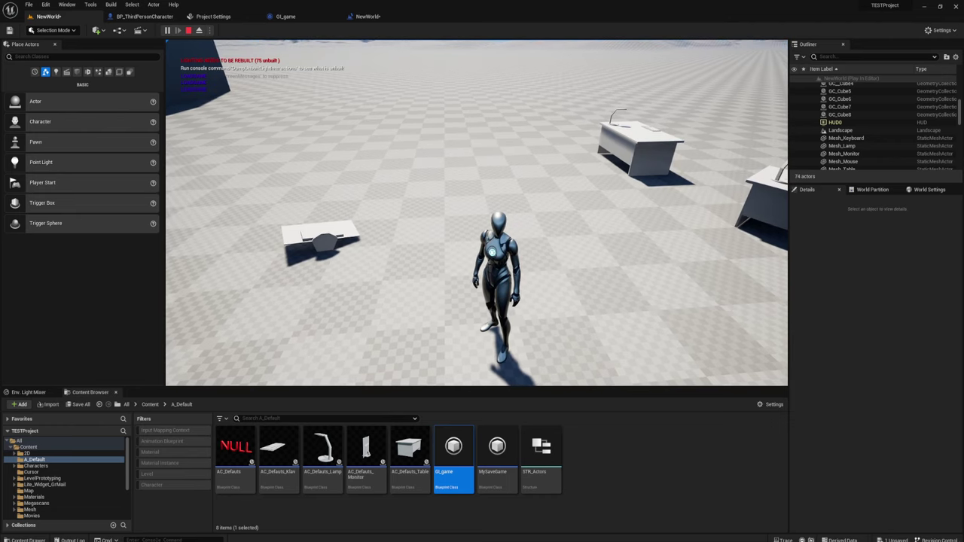
key(Escape)
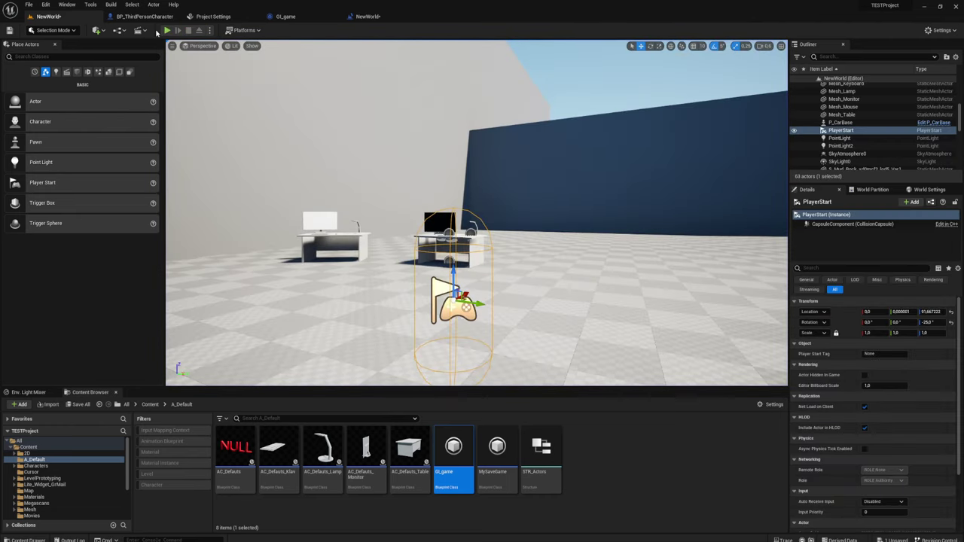
click(166, 30)
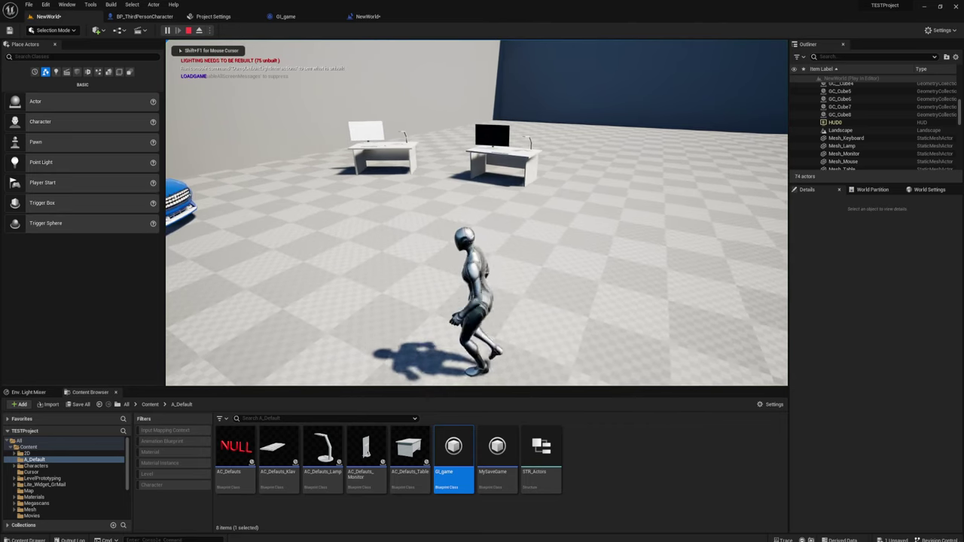
key(Escape)
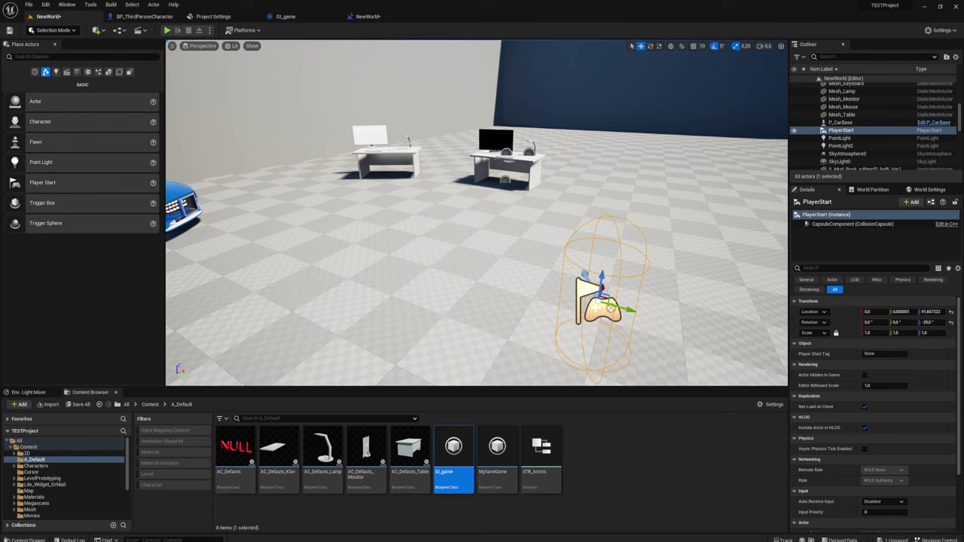
- Delete PlayerSettings.sav from the SaveGames folder and close that window
click(497, 460)
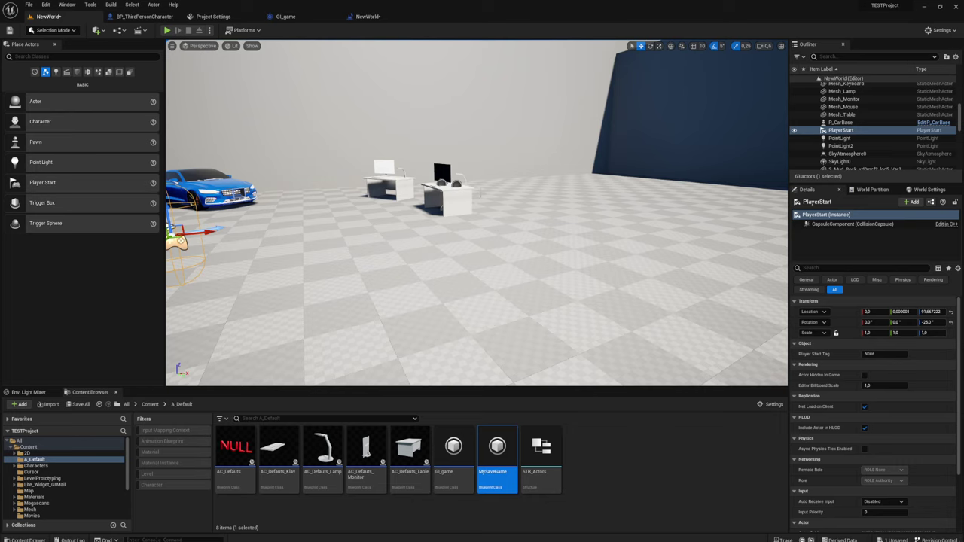
drag(495, 214, 481, 181)
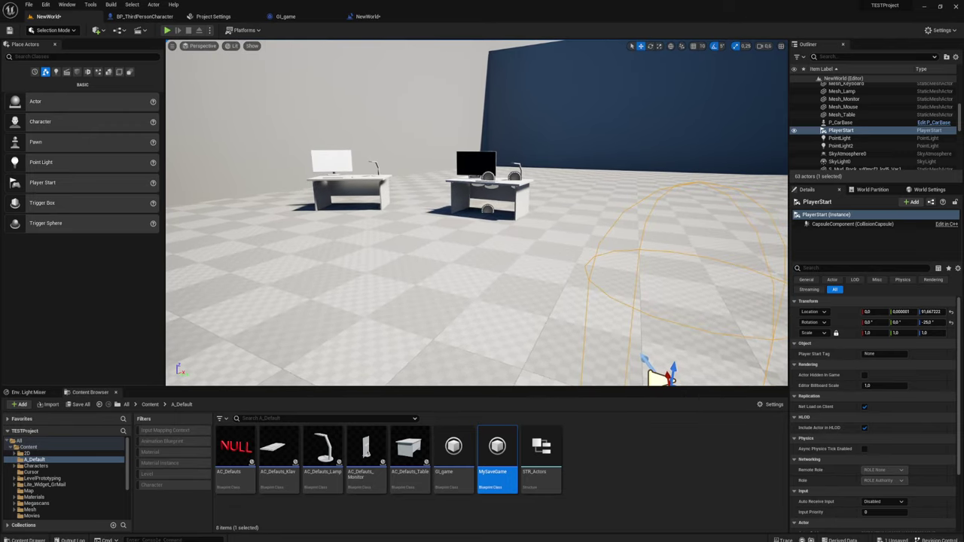
click(271, 142)
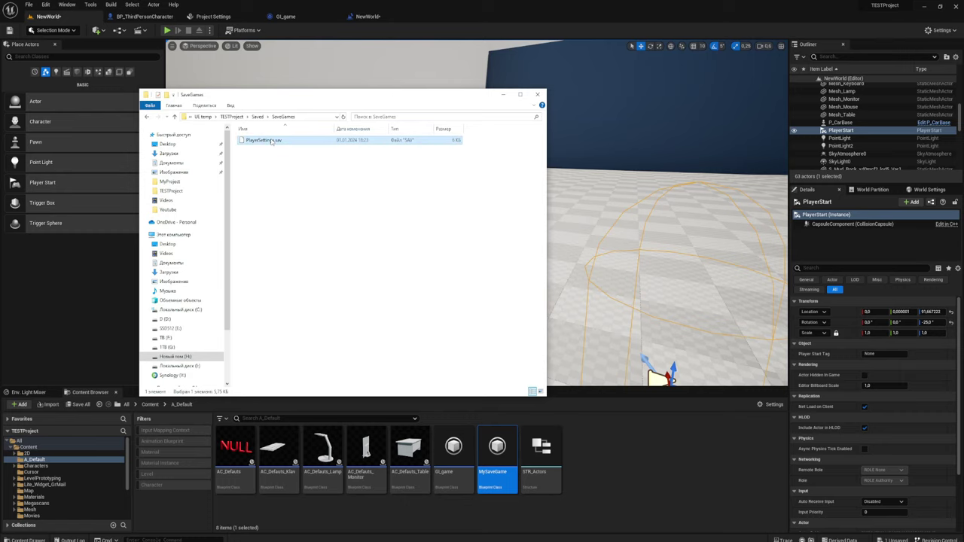
key(Delete)
key(alt+F4)
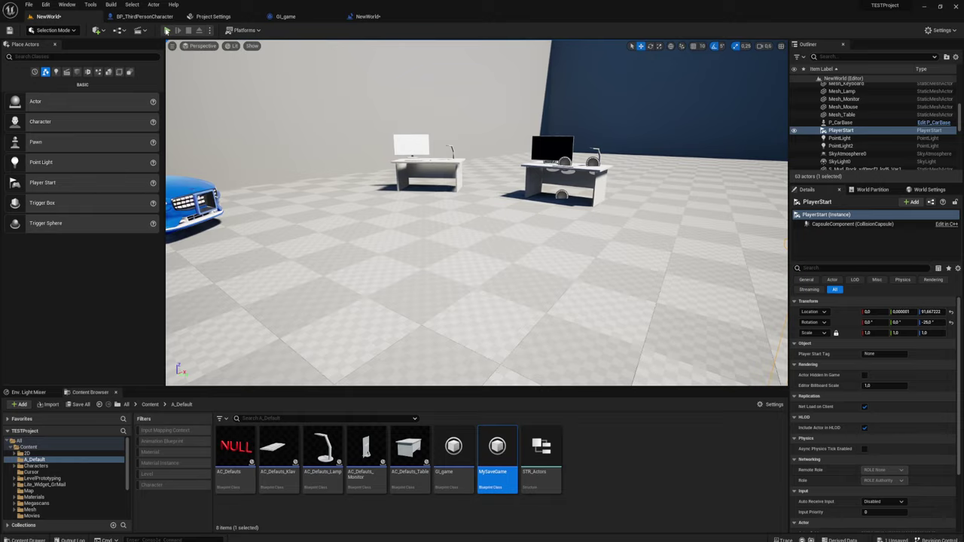
- Play the level without a save file, jumping onto the desk to knock the monitors over
key(alt+p)
key(w)
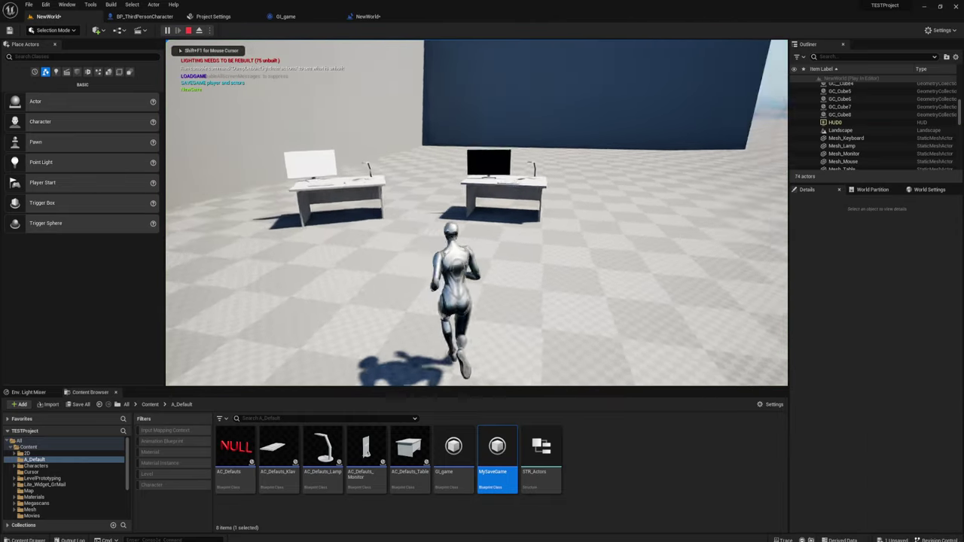
key(space)
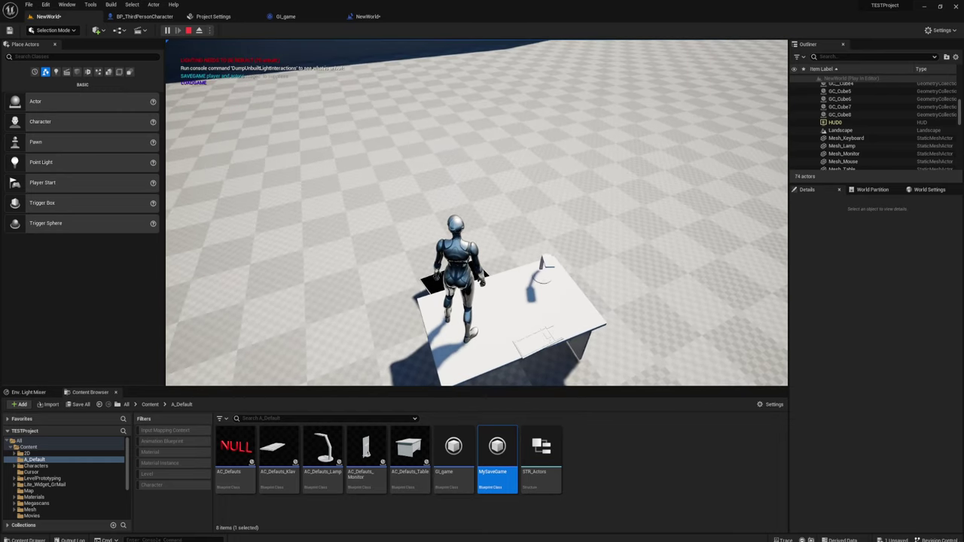
key(Escape)
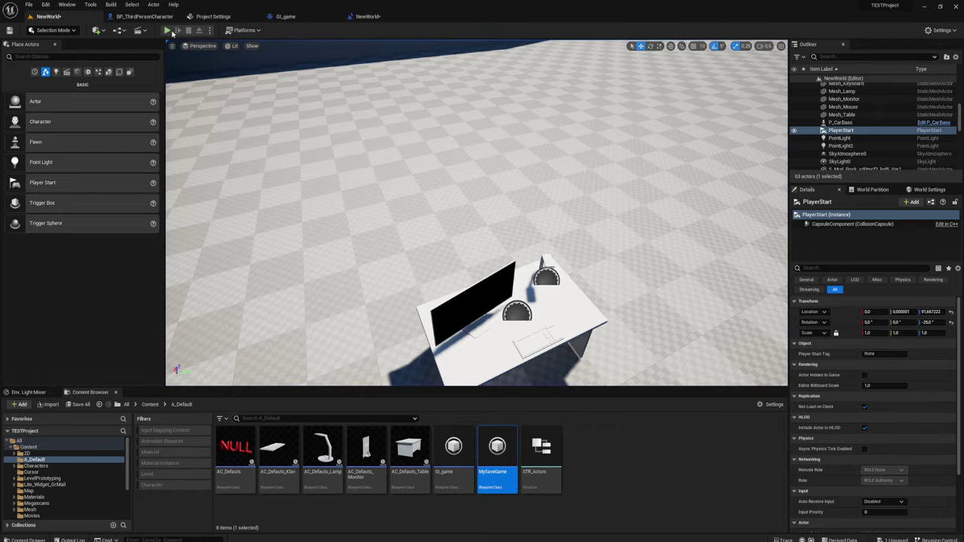
- Play again, running between the desks and the car, then stop the session
click(169, 31)
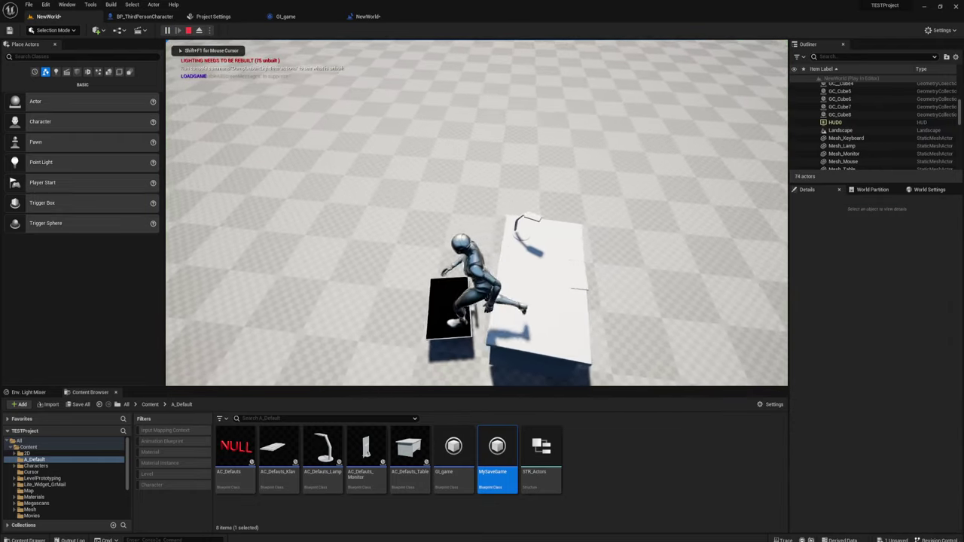
key(w)
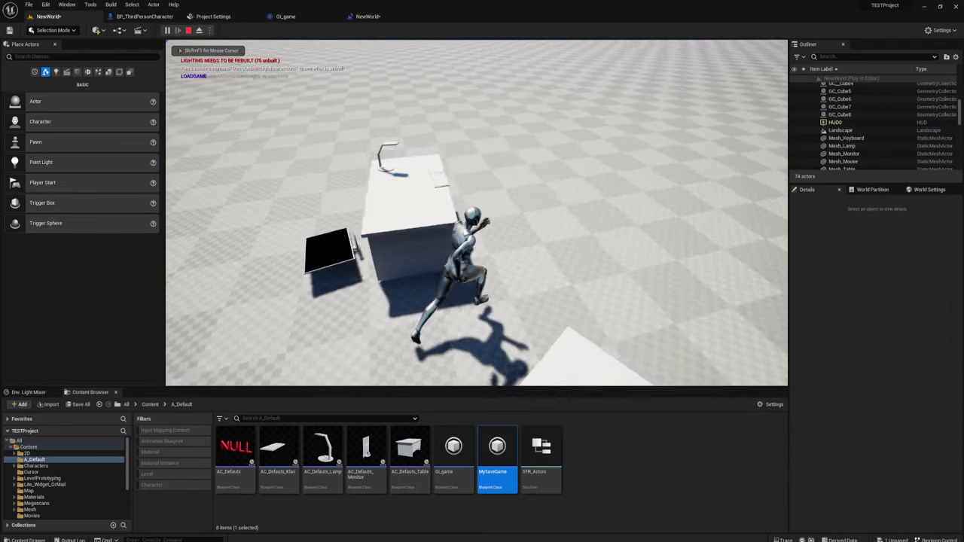
key(w)
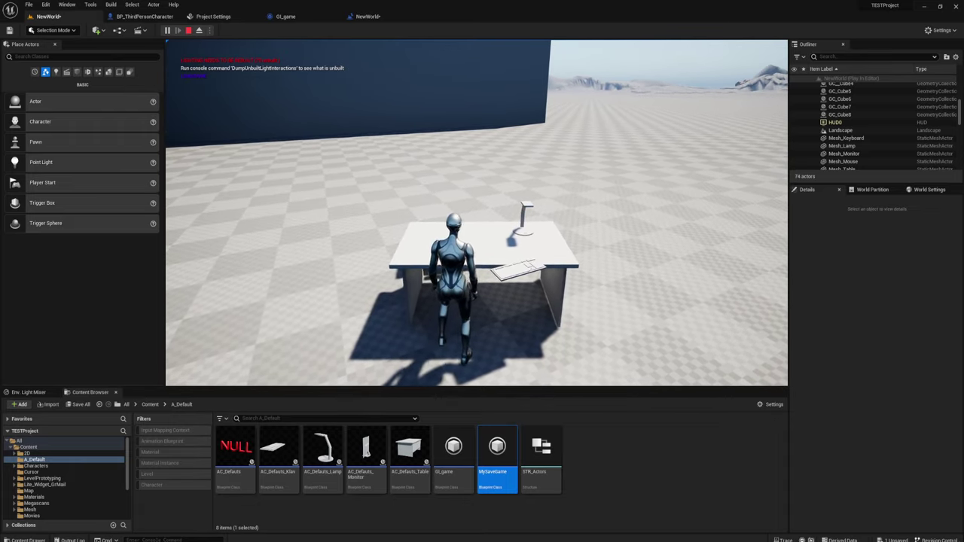
key(a)
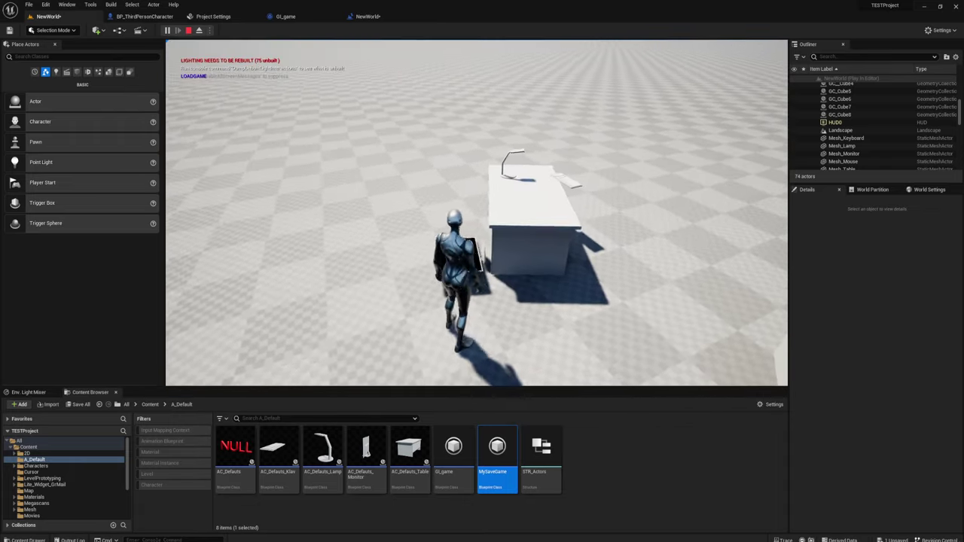
key(w)
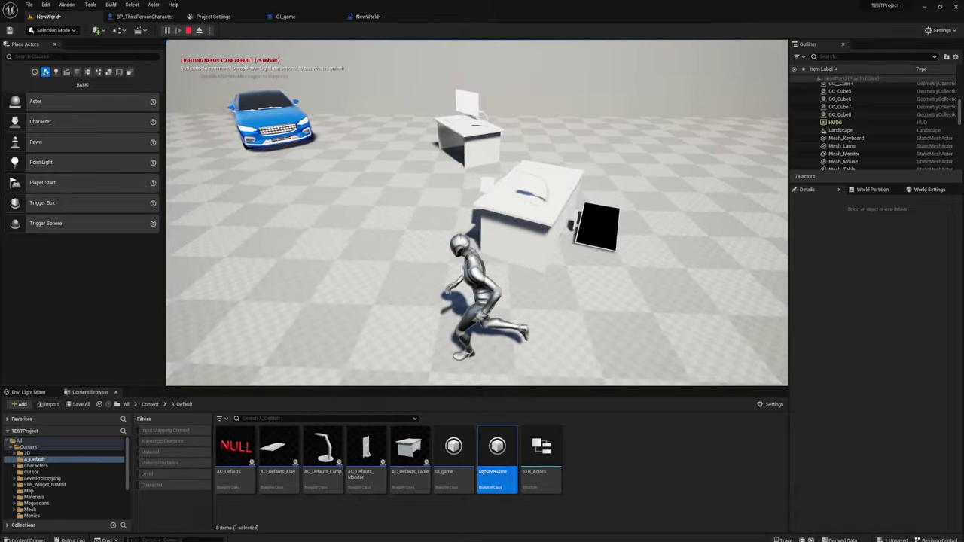
key(w)
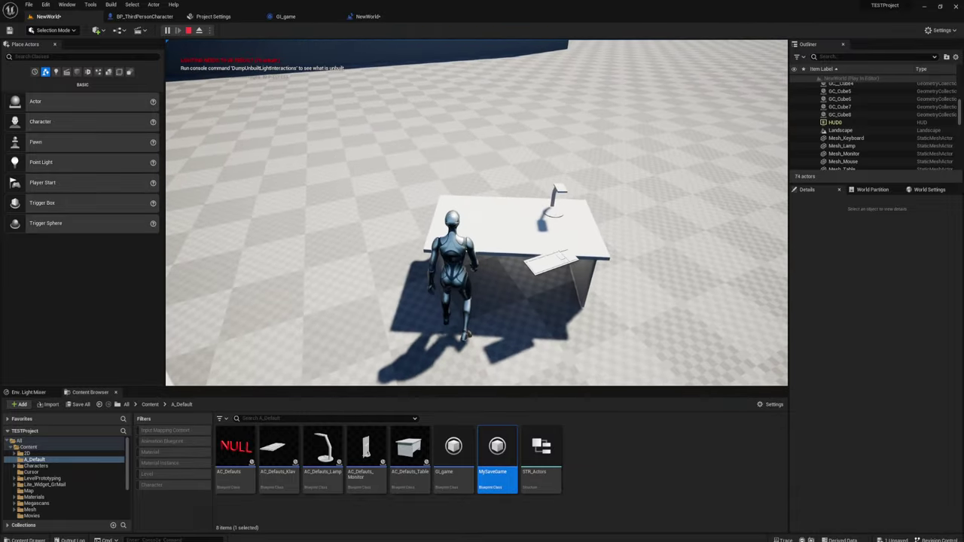
key(s)
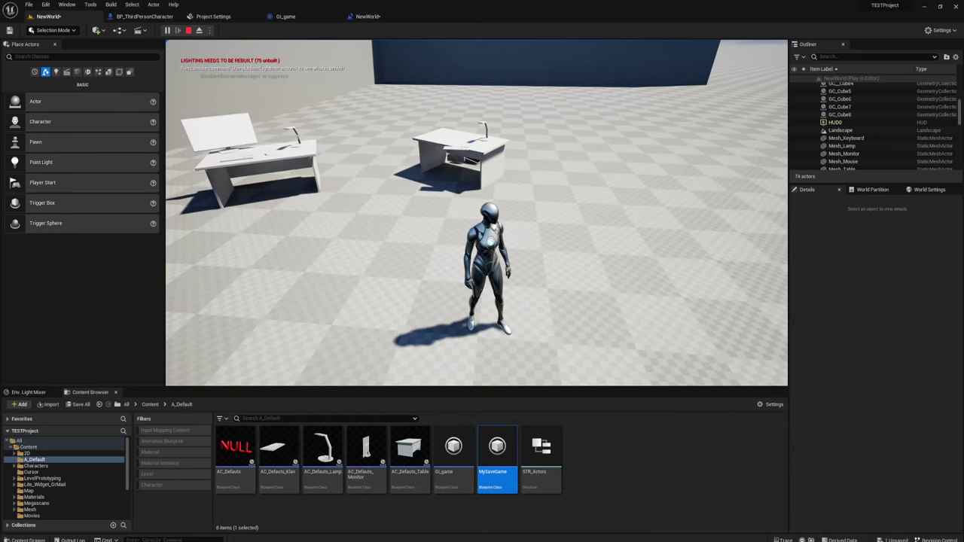
key(Escape)
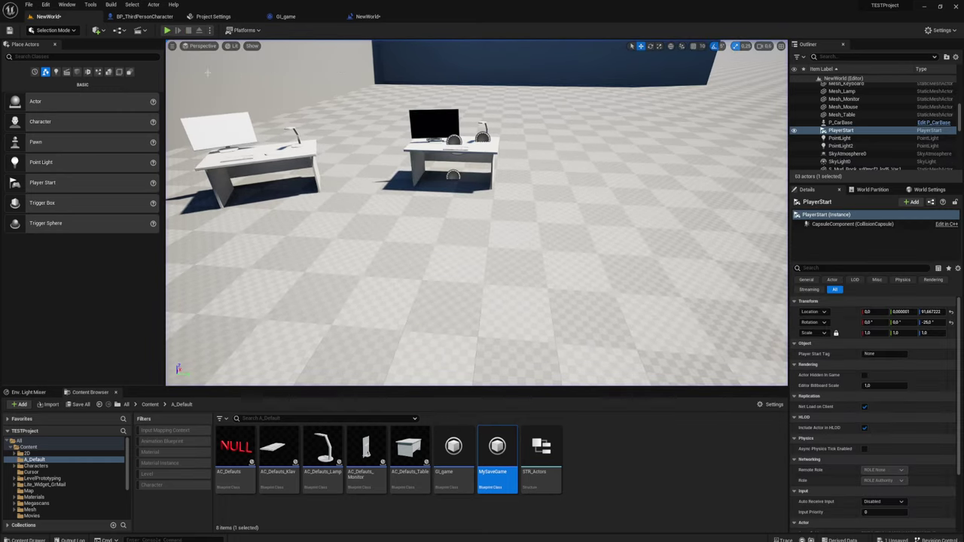
- Run a brief play test moving the character, then stop
click(165, 30)
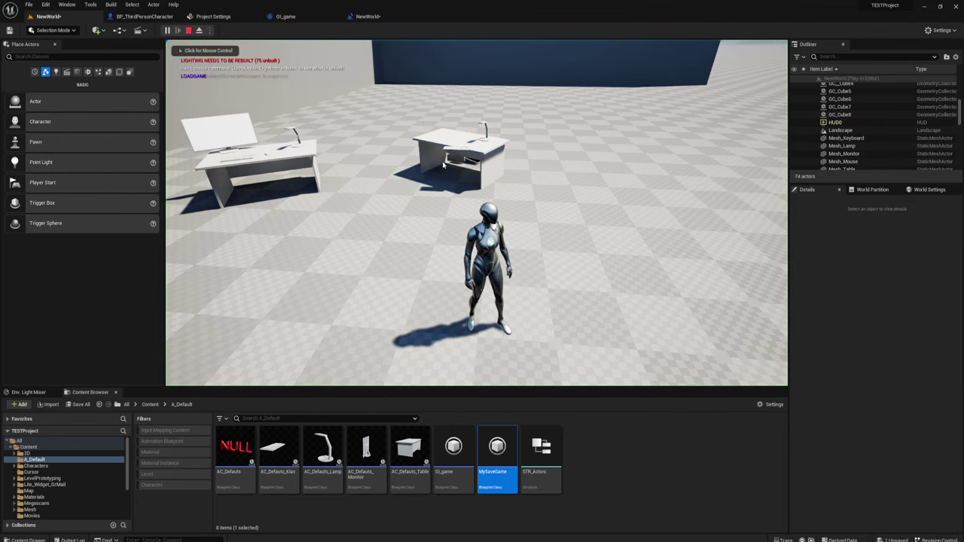
key(w)
key(Escape)
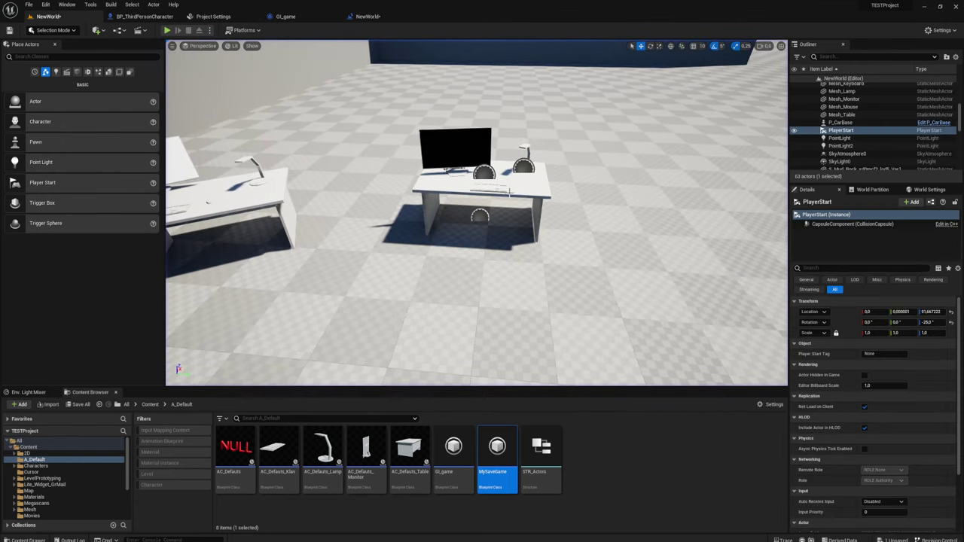
- Enable Simulate Physics on the keyboard's StaticMesh component and frame the desk in view
click(487, 183)
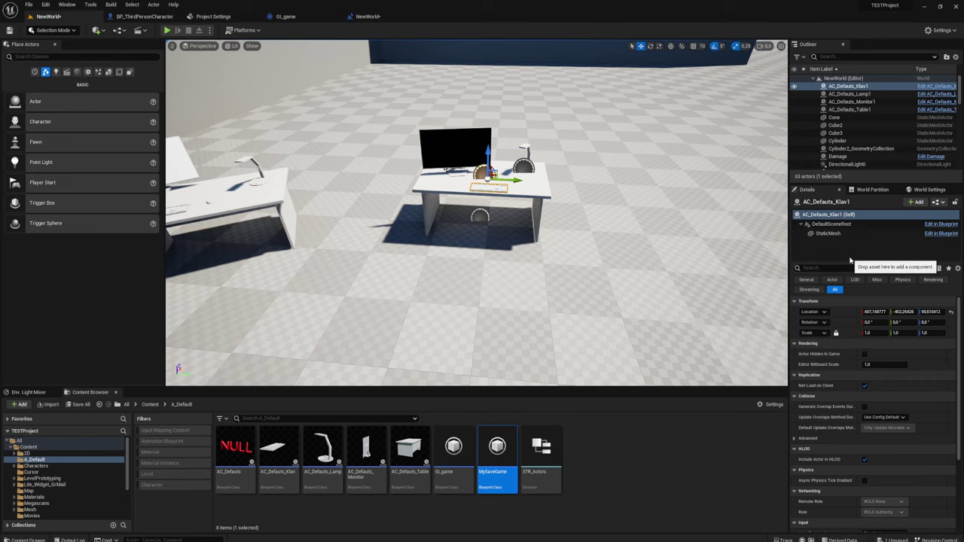
click(828, 234)
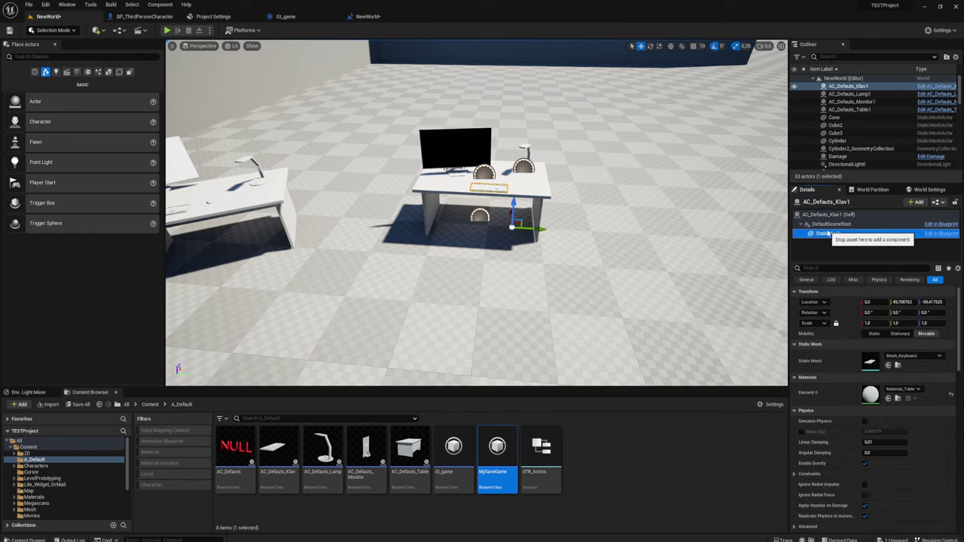
click(863, 421)
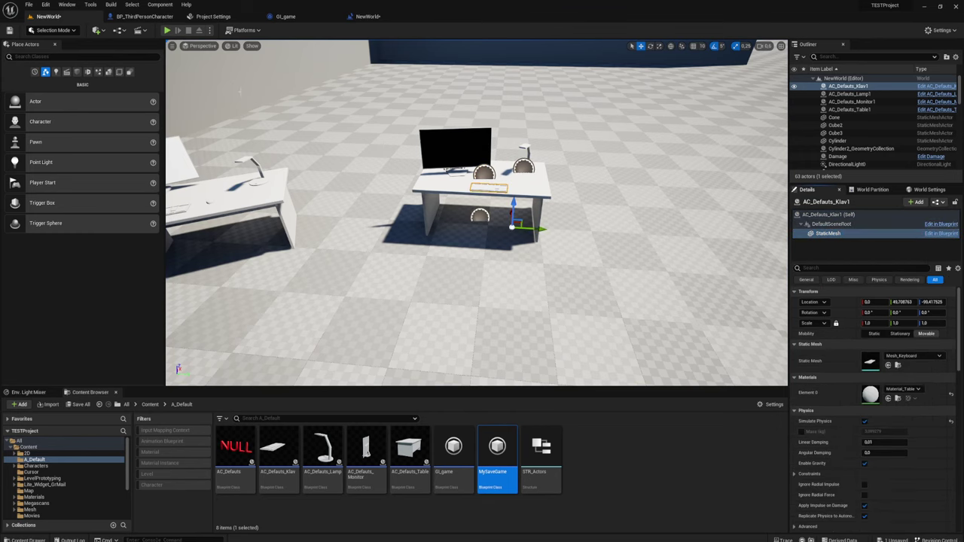
right_drag(239, 90, 226, 165)
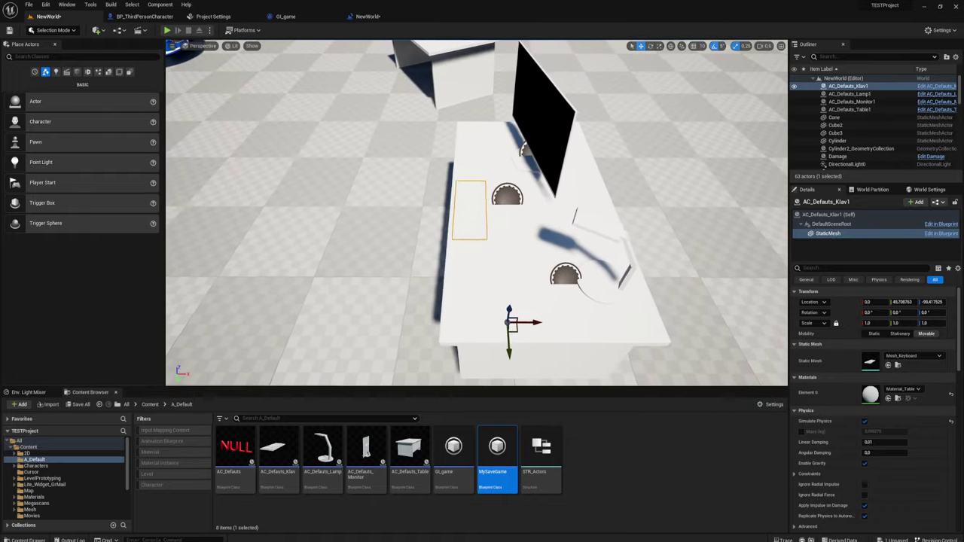
right_drag(413, 217, 433, 239)
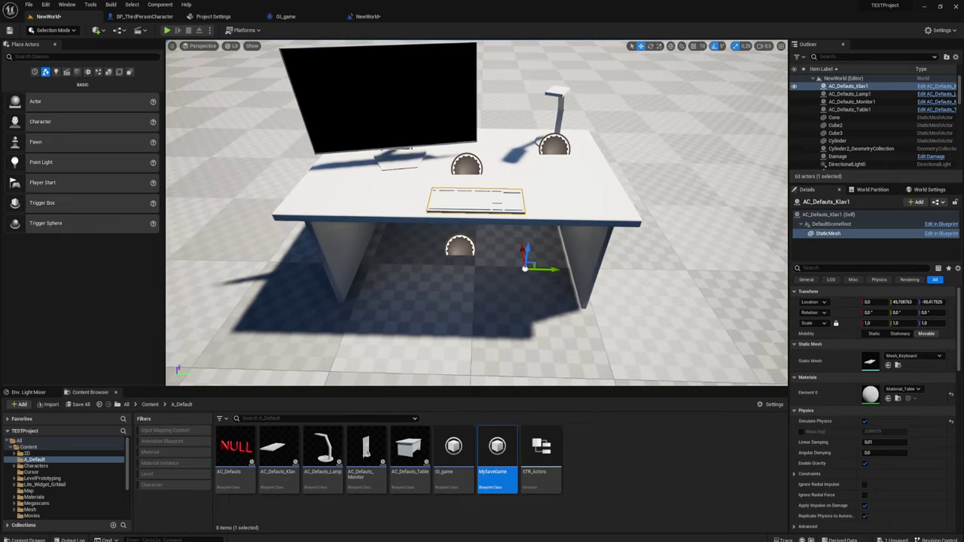
right_drag(481, 141, 482, 142)
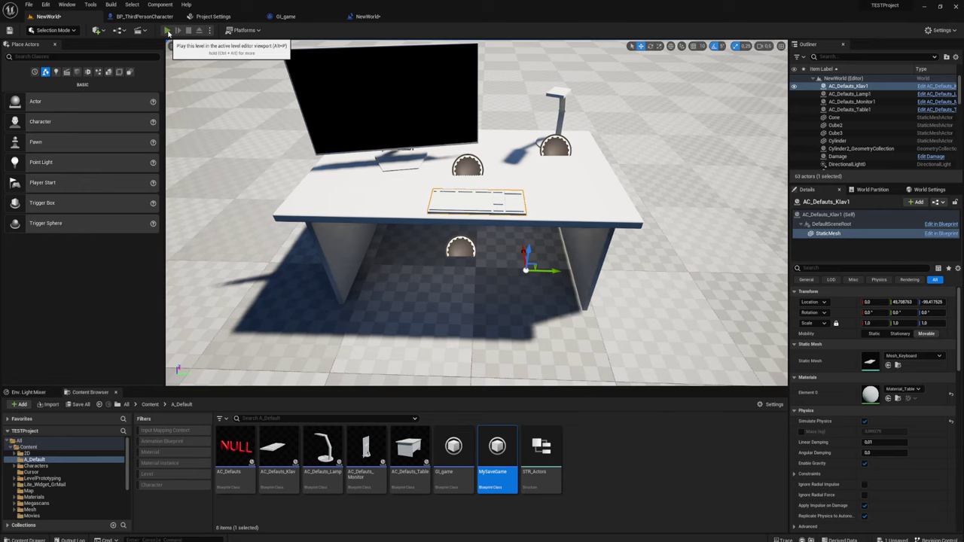
click(168, 32)
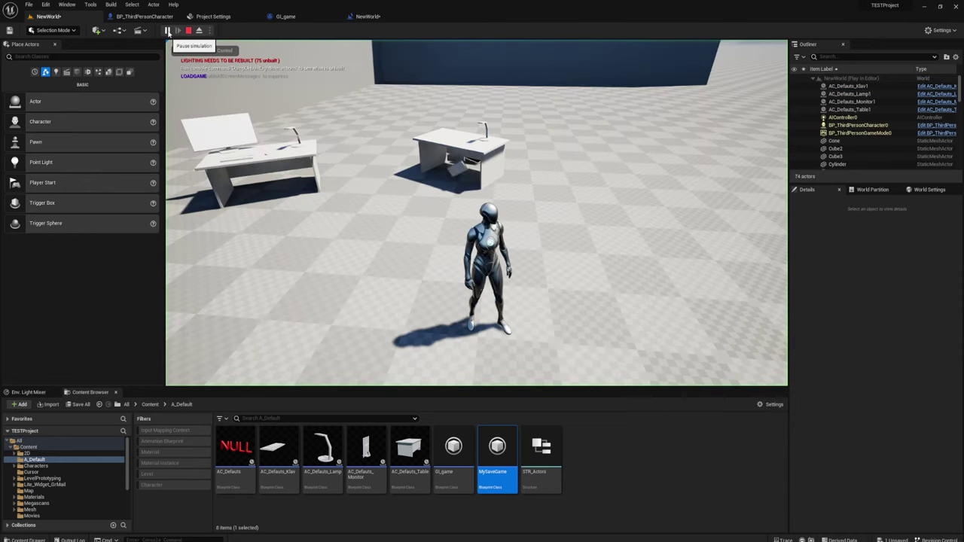
click(458, 120)
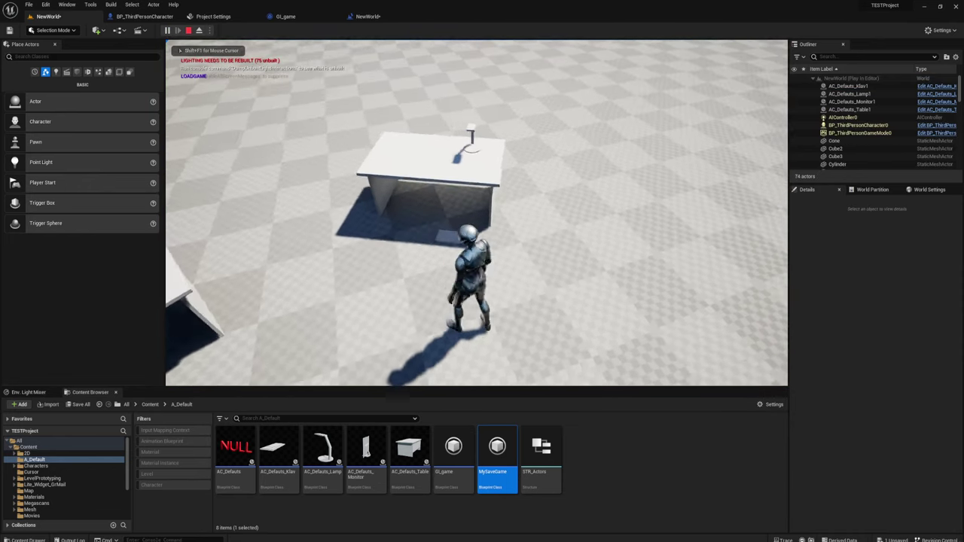
key(s)
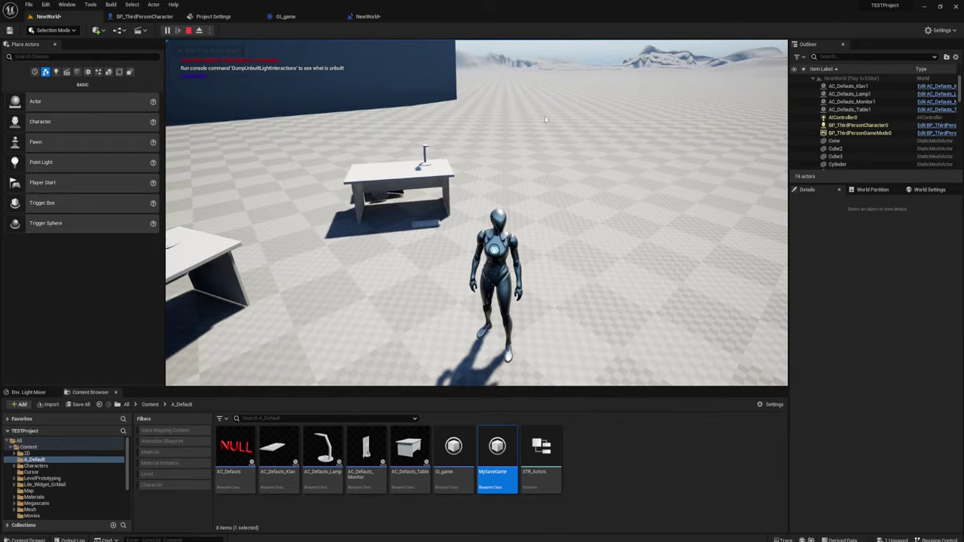
key(Escape)
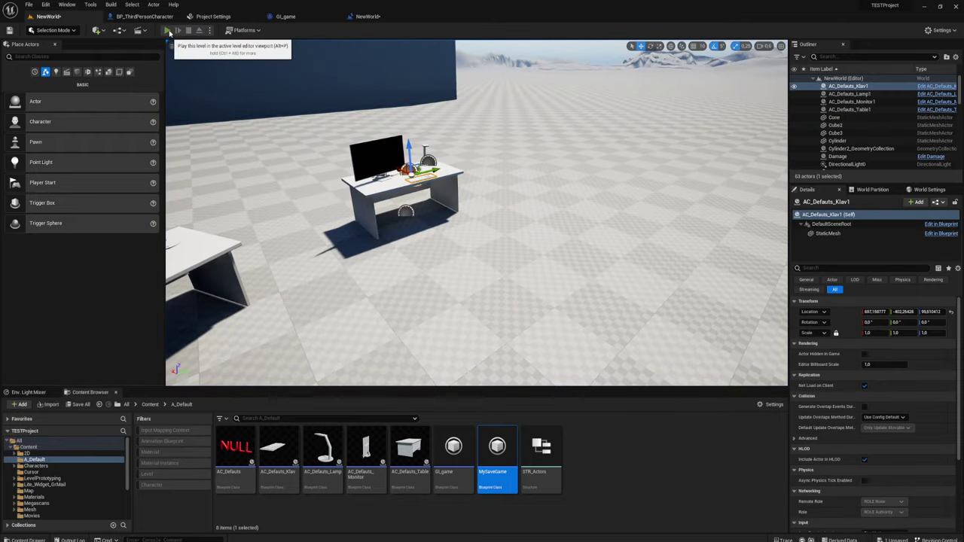
click(167, 31)
key(Escape)
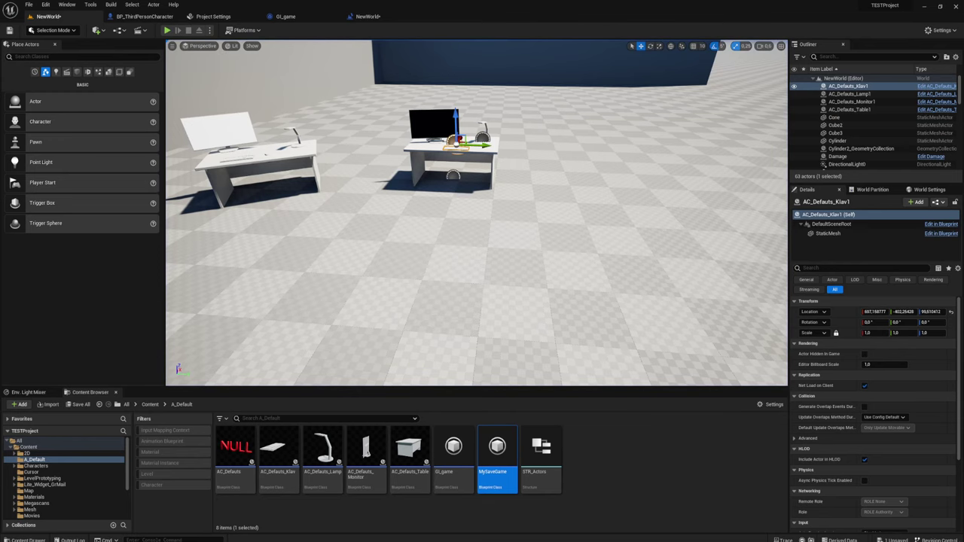
click(165, 30)
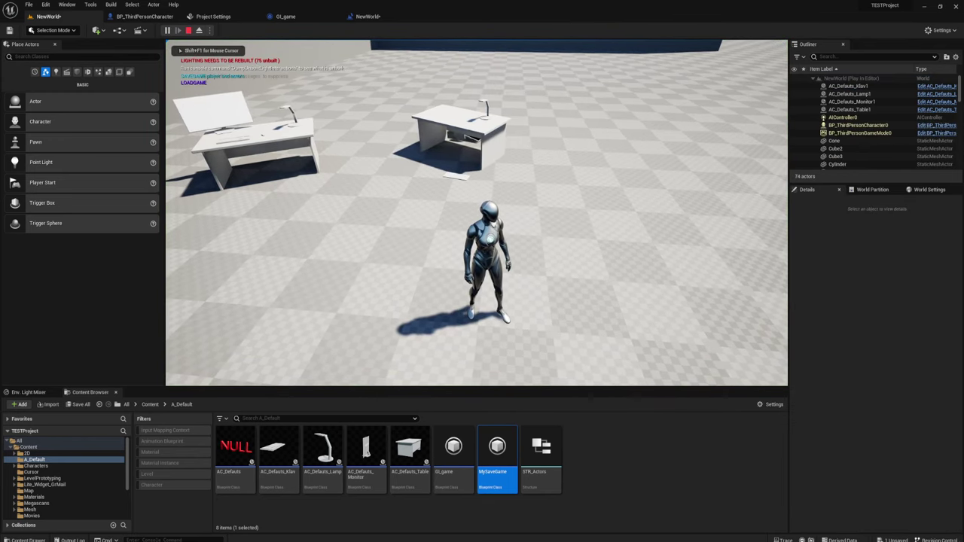
key(Escape)
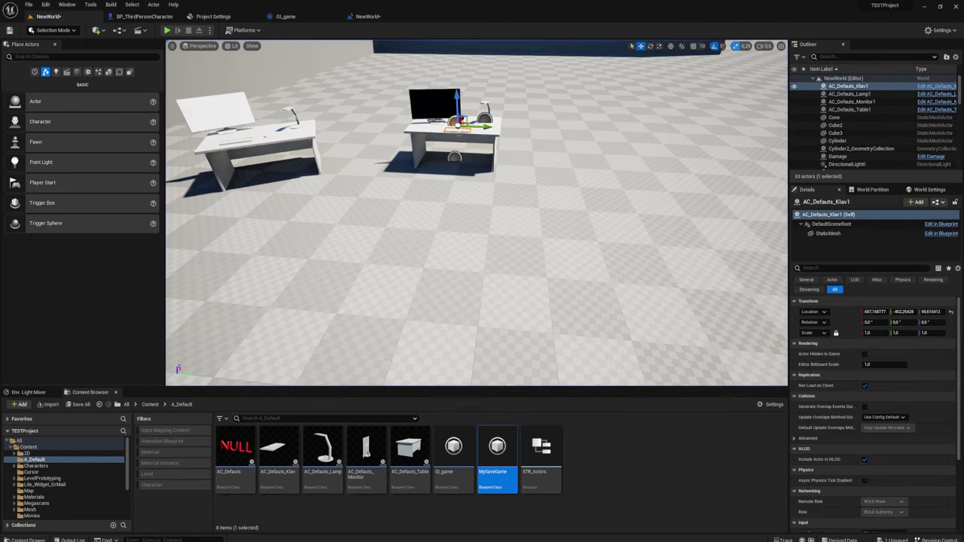
key(alt+p)
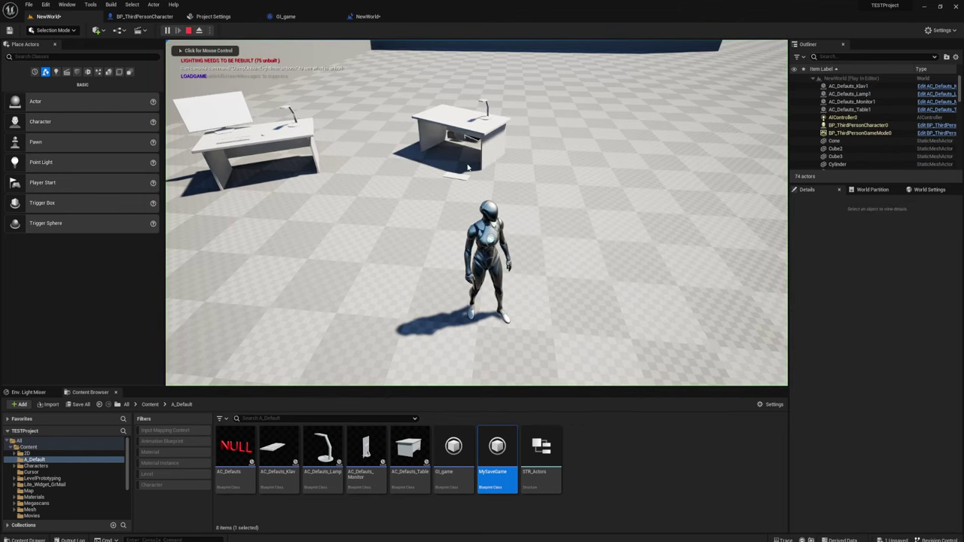
click(456, 182)
key(w)
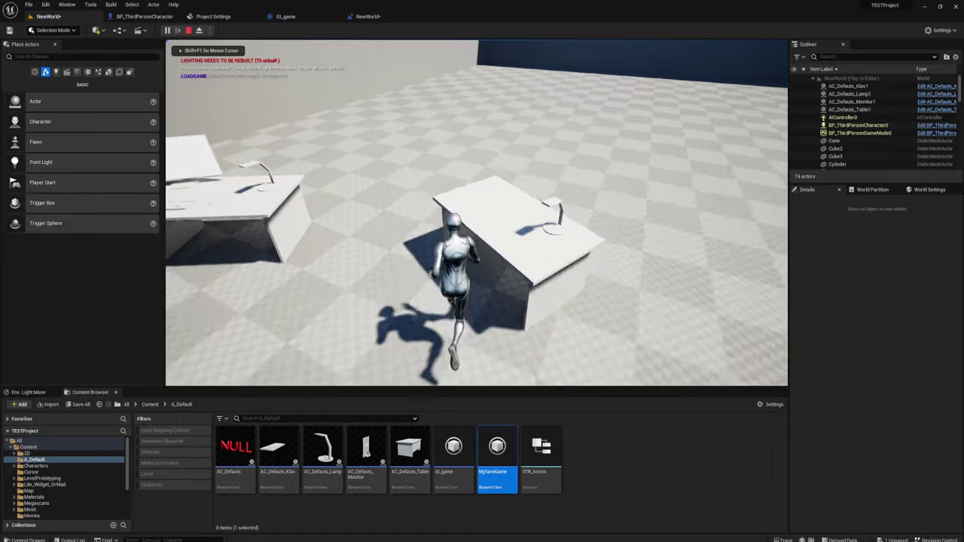
key(w)
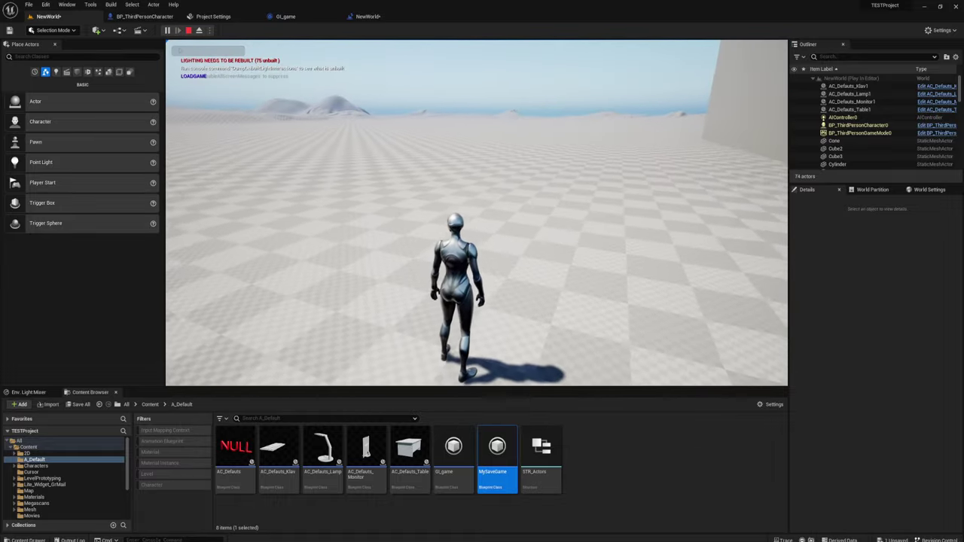
key(w)
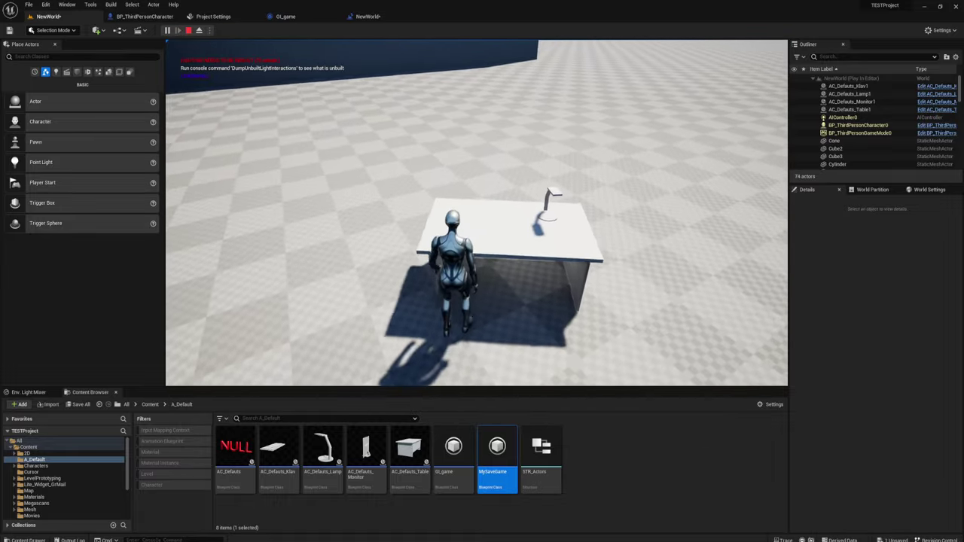
key(w)
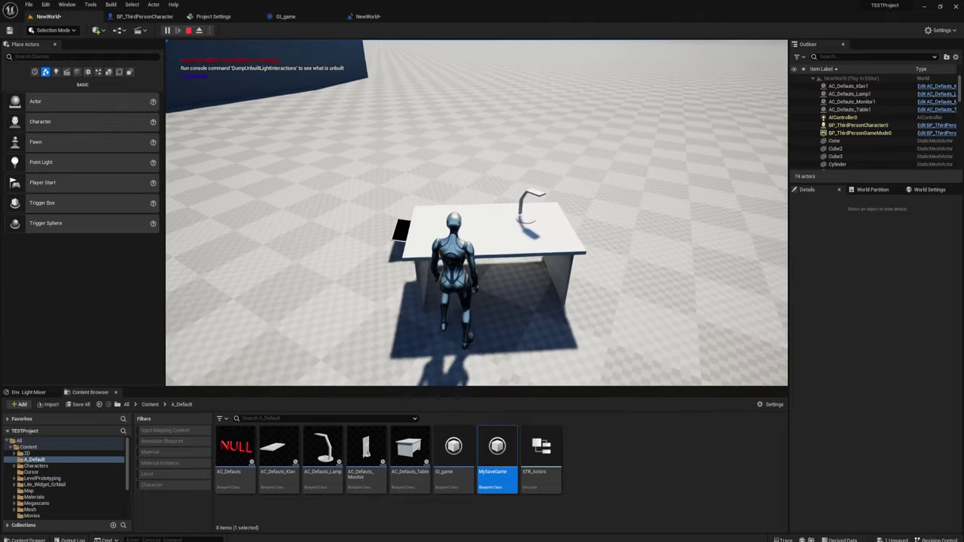
key(w)
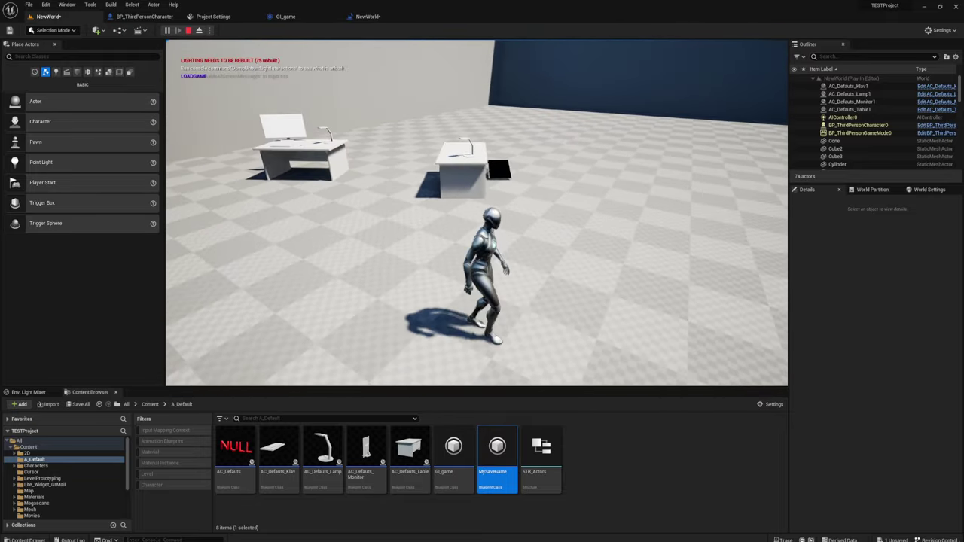
key(w)
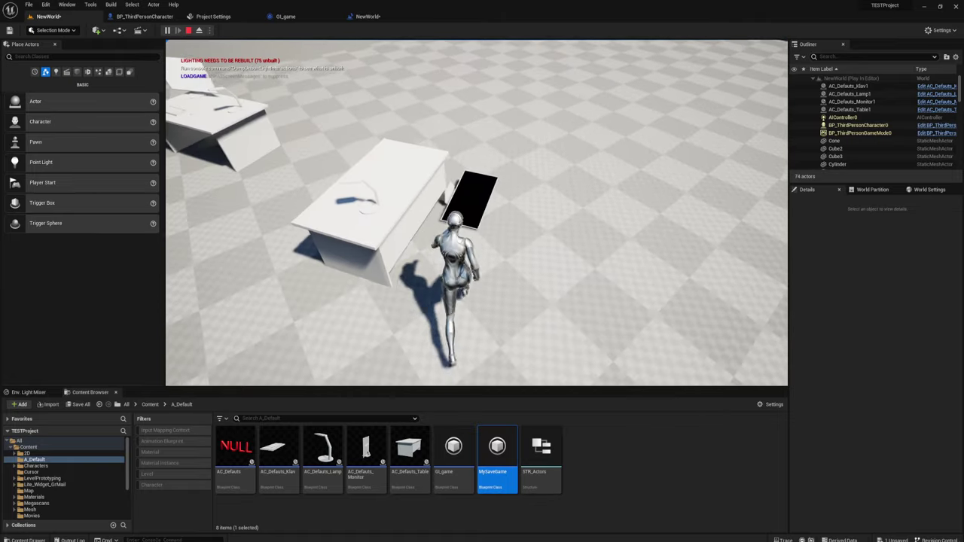
key(s)
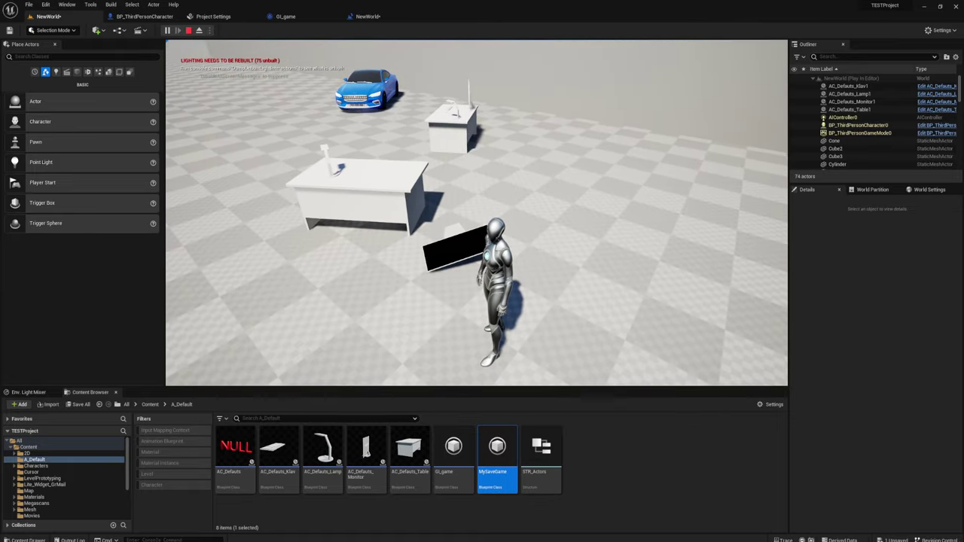
- Stop play and raise the desk lamp AC_Defauts_Lamp1 high above the desk
key(Escape)
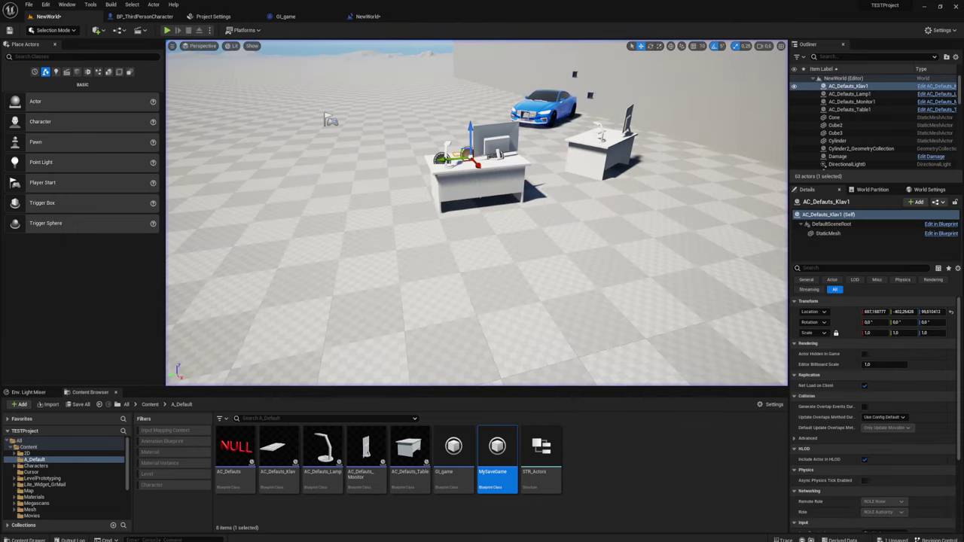
click(444, 155)
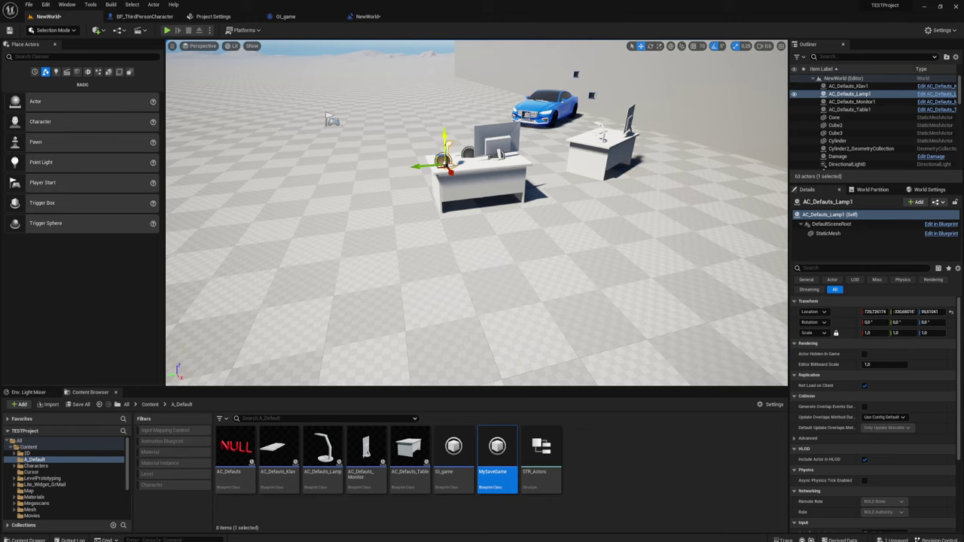
drag(446, 140, 452, 65)
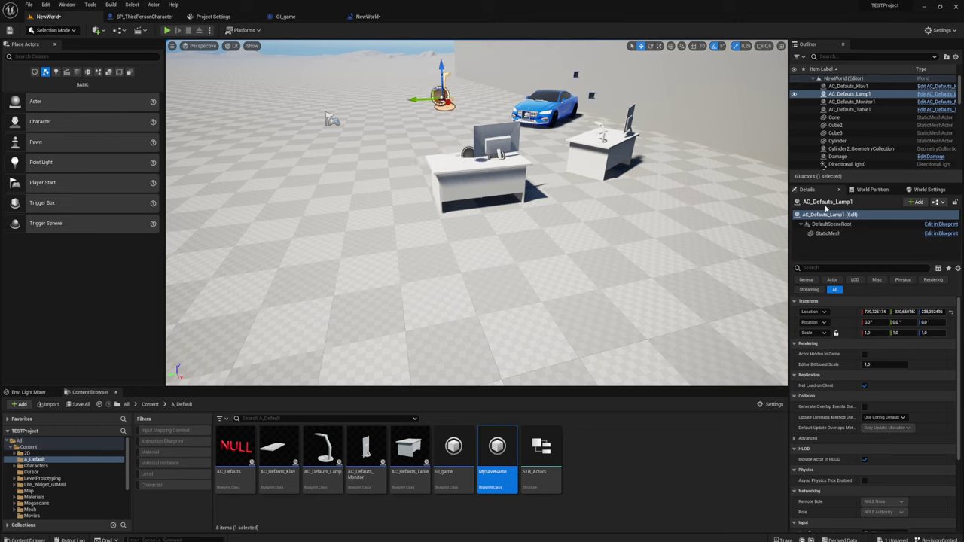
- Enable Simulate Physics on the lamp's StaticMesh component
click(827, 233)
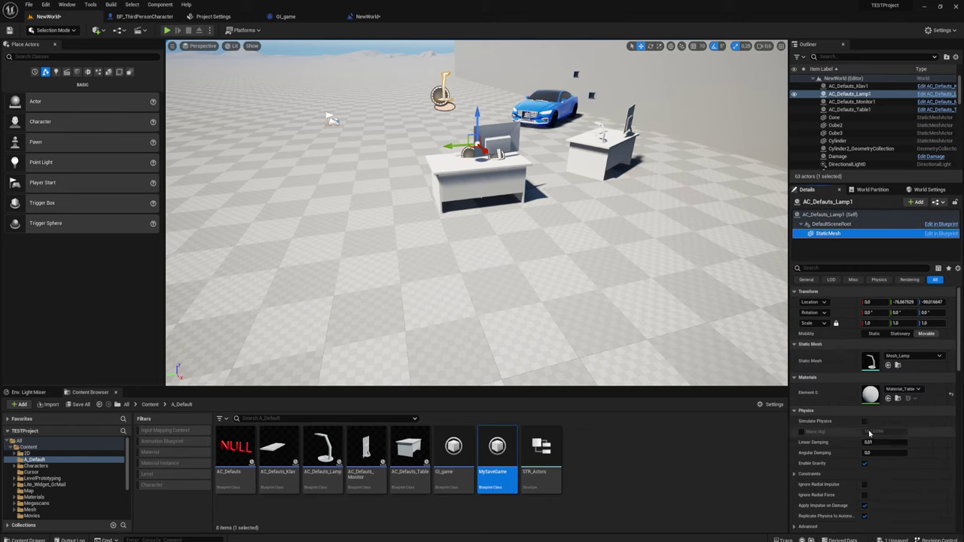
click(864, 421)
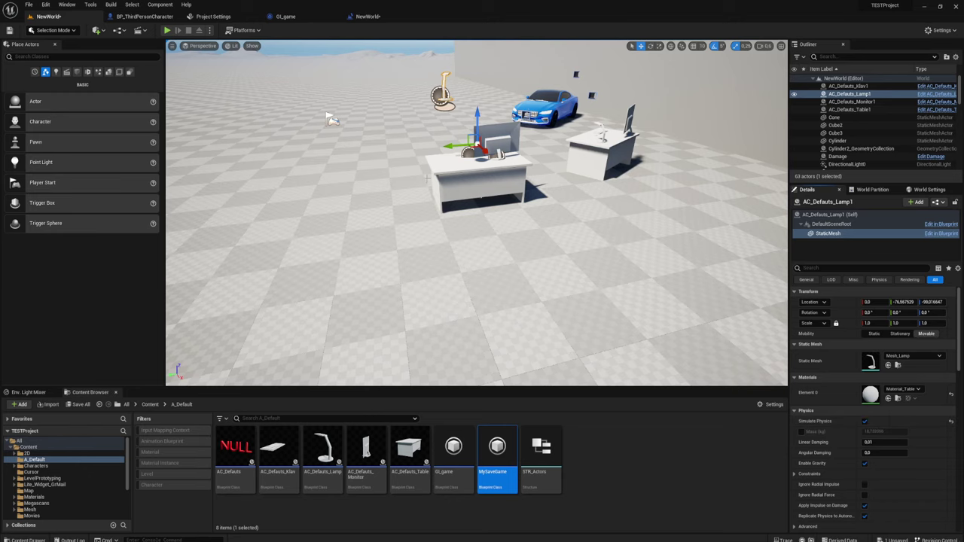
right_drag(331, 119, 332, 118)
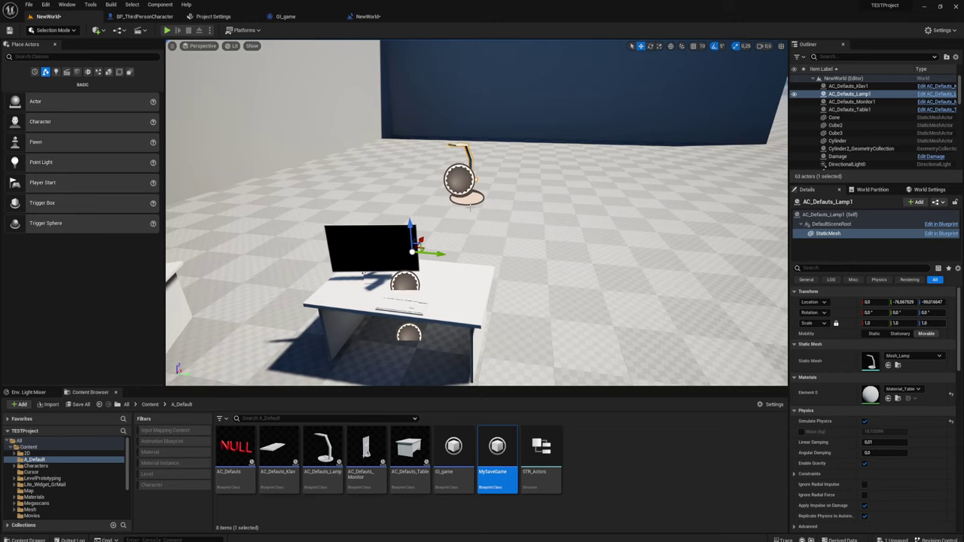
- Play test with the raised lamp, walking and jumping onto the desk
click(167, 30)
key(w)
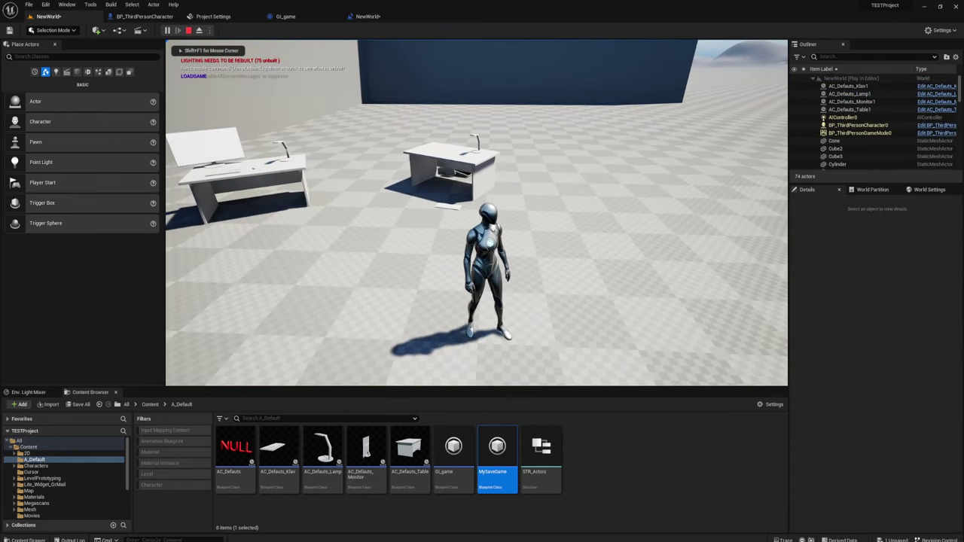
key(space)
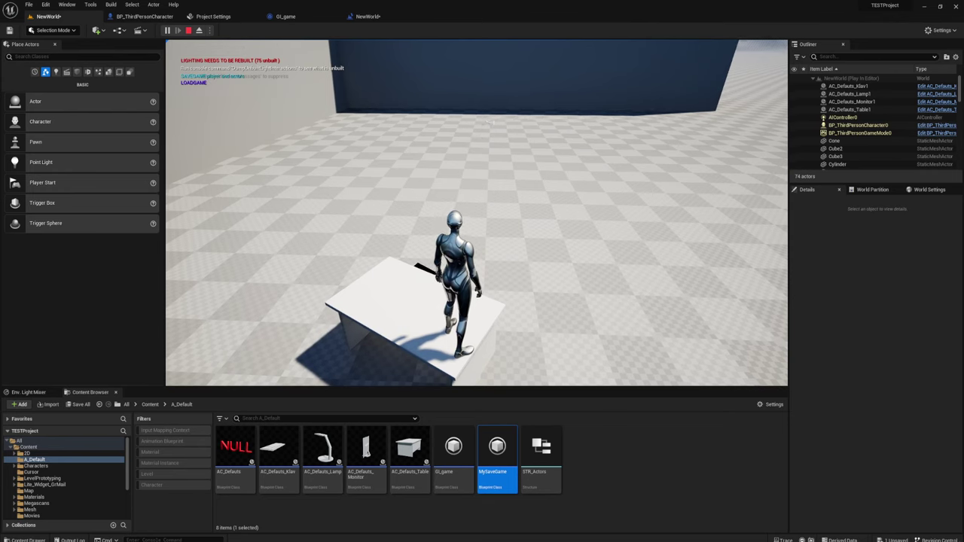
key(Escape)
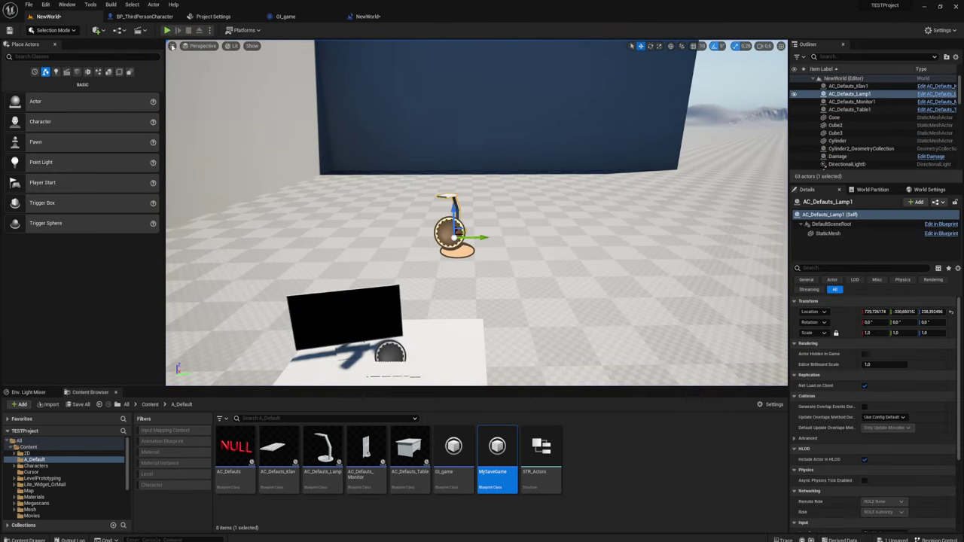
- Play again with mouse captured, run away from the desk, then stop
click(166, 30)
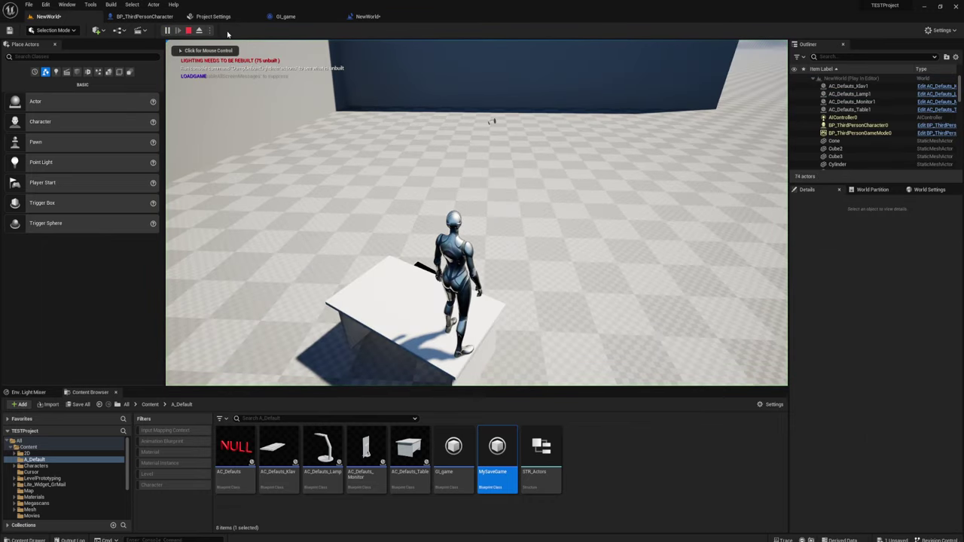
click(548, 247)
key(w)
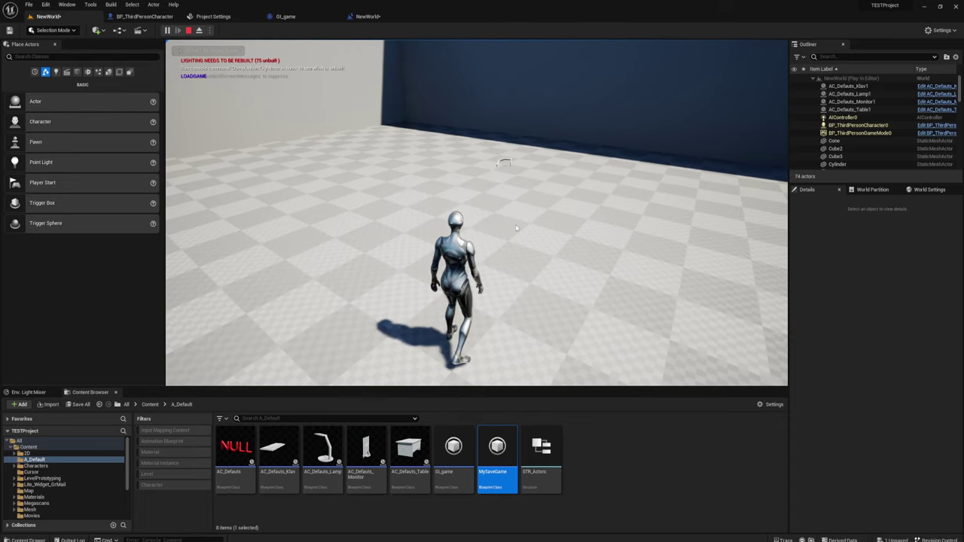
key(Escape)
- In GI_game's Load Actor graph, duplicate Set Actor Transform above the test comment
click(309, 18)
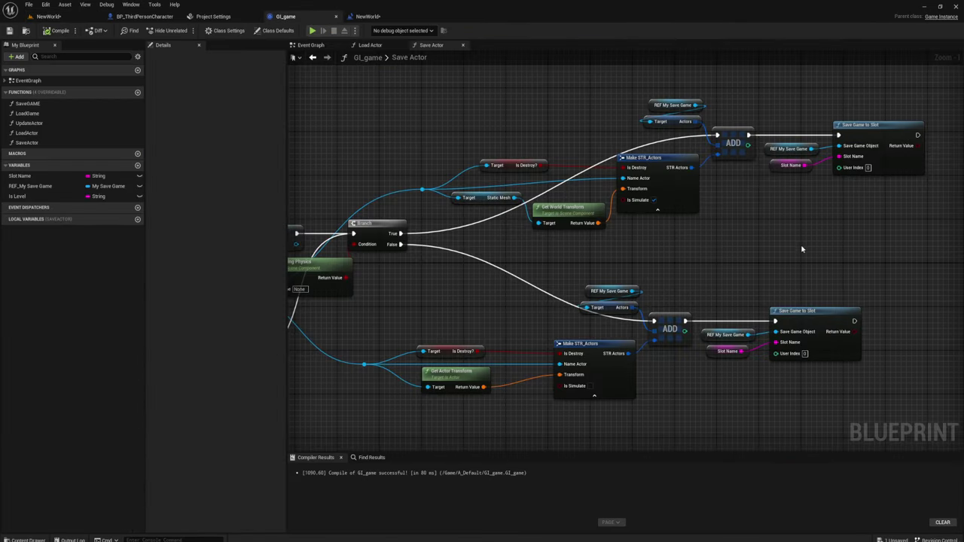
right_drag(800, 248, 712, 193)
click(372, 47)
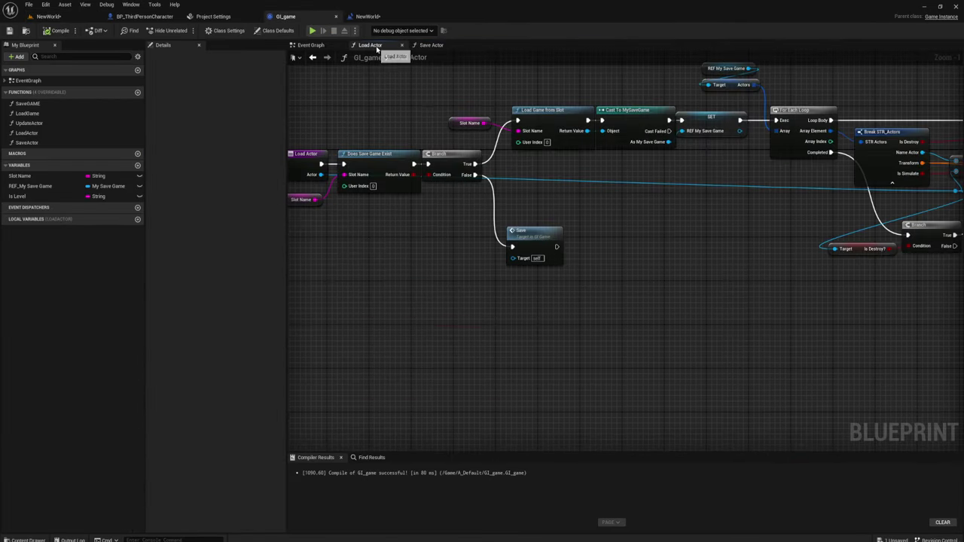
right_drag(878, 236, 678, 252)
right_drag(900, 232, 639, 253)
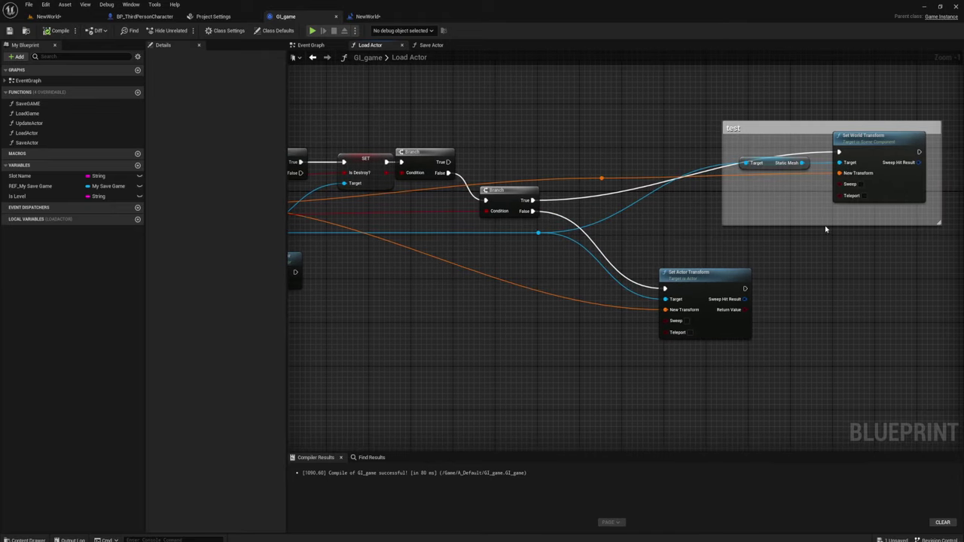
drag(638, 253, 672, 401)
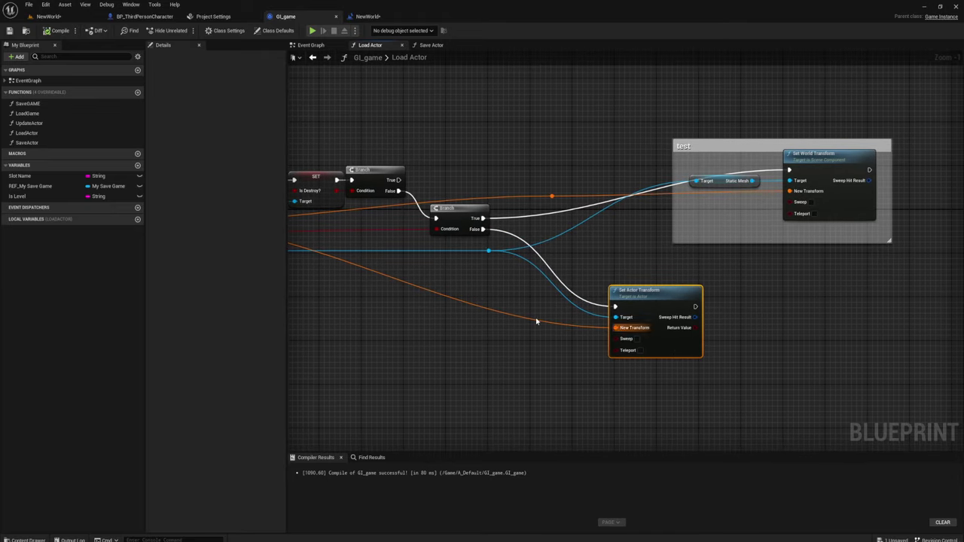
key(ctrl+c)
key(ctrl+v)
drag(572, 144, 607, 116)
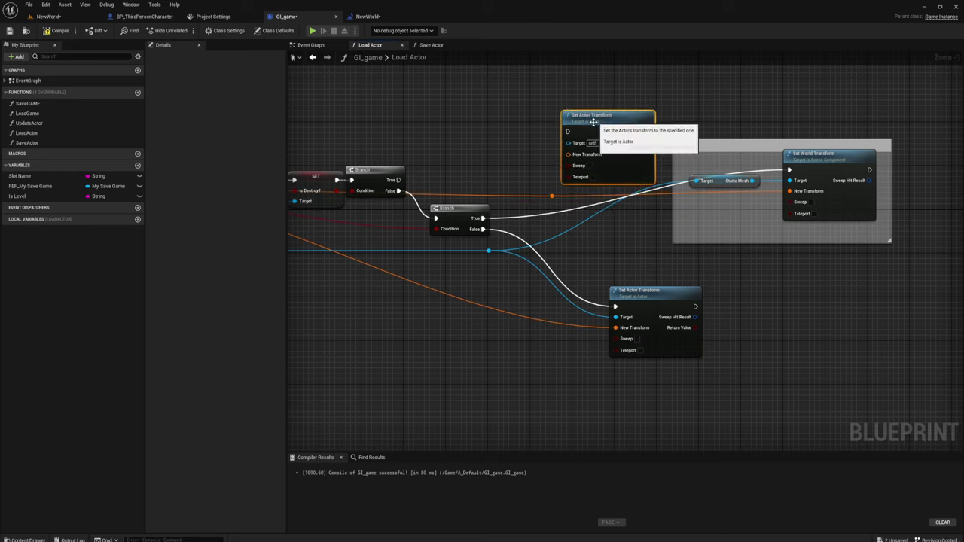
- Wire Branch True and the saved transform into the copied Set Actor Transform
drag(482, 219, 568, 132)
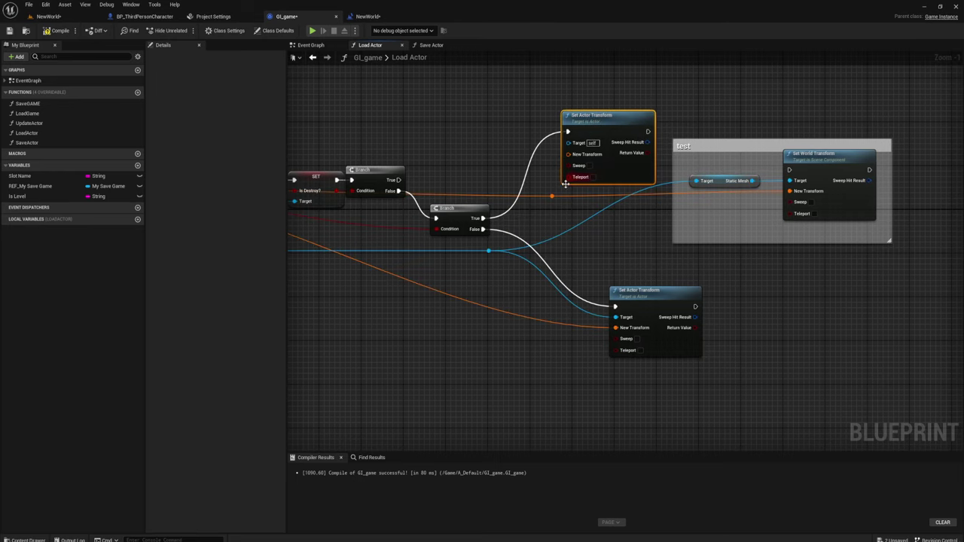
double_click(550, 197)
drag(552, 195, 568, 154)
right_drag(640, 222, 695, 203)
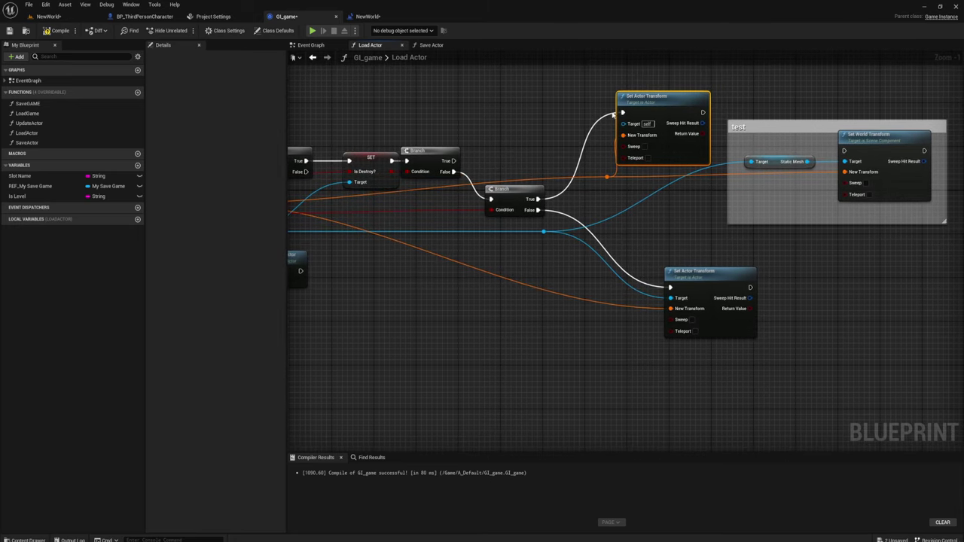
- Connect the actor reference to the copy's Target and recompile GI_game without errors
drag(664, 246, 735, 394)
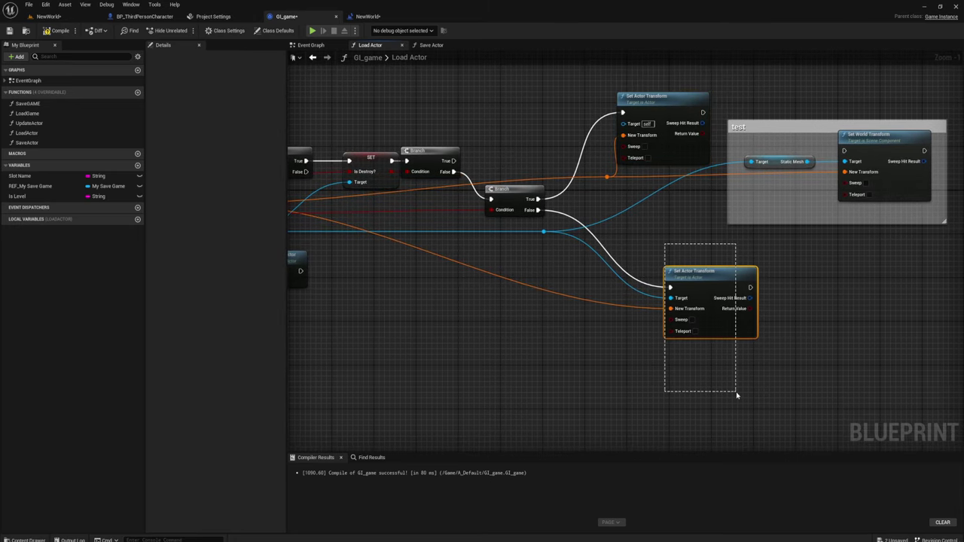
click(56, 30)
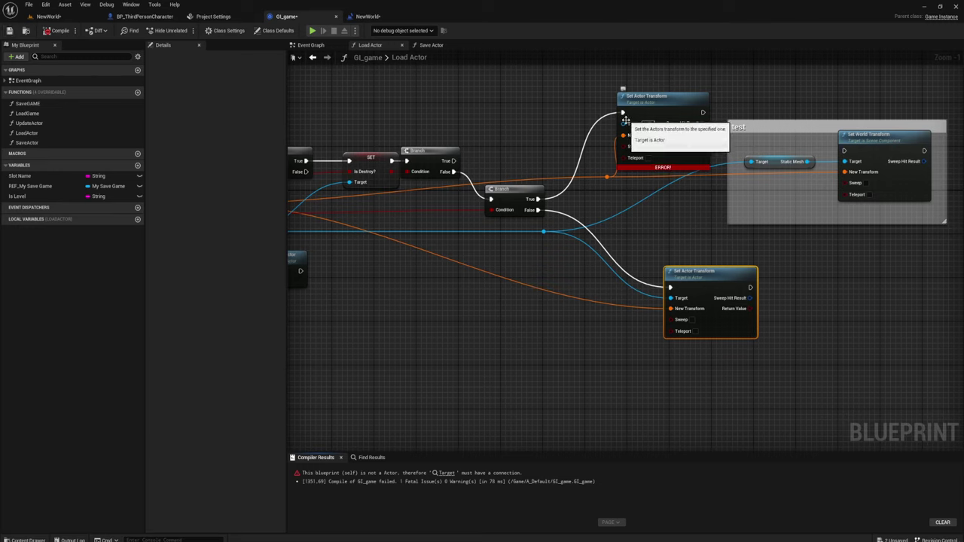
drag(622, 123, 543, 231)
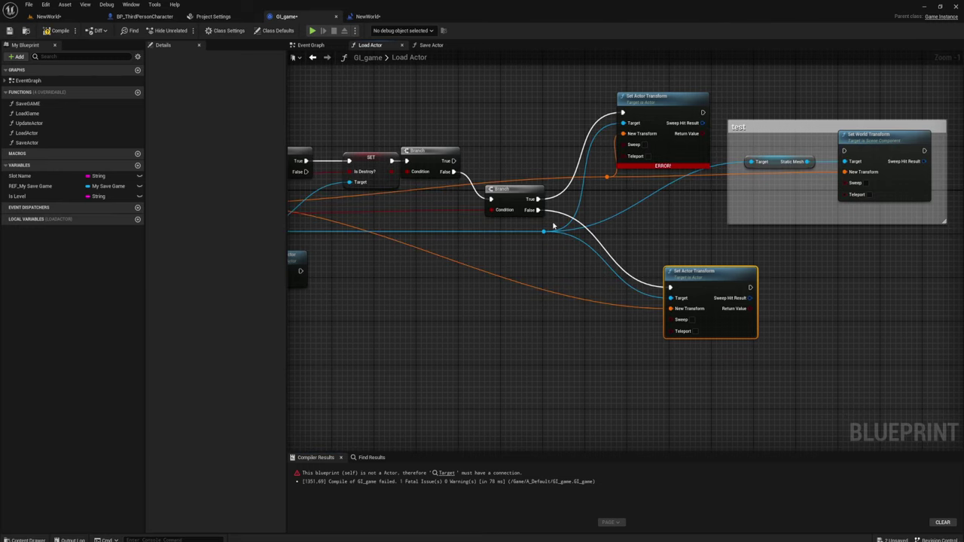
click(55, 34)
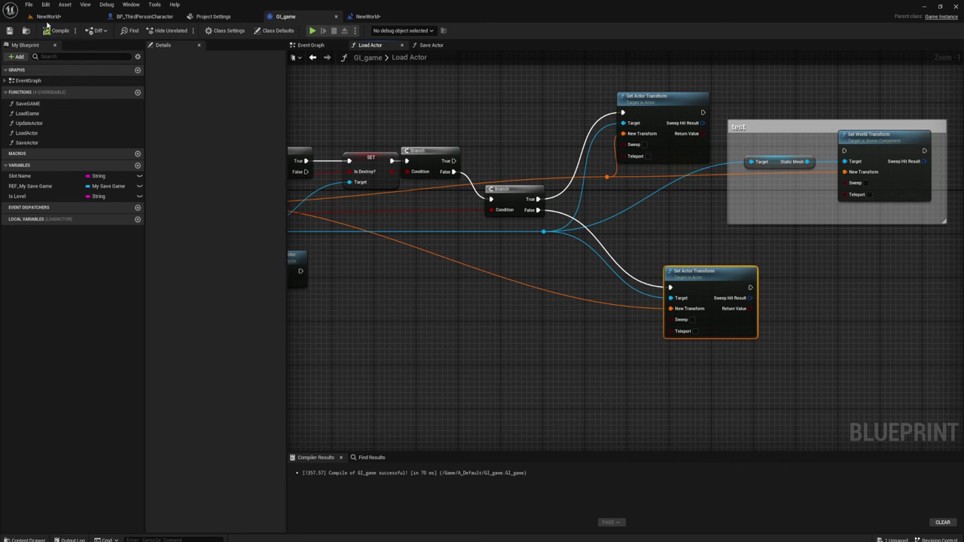
click(50, 17)
- Run a play test moving the character toward the desks, then stop
key(alt+p)
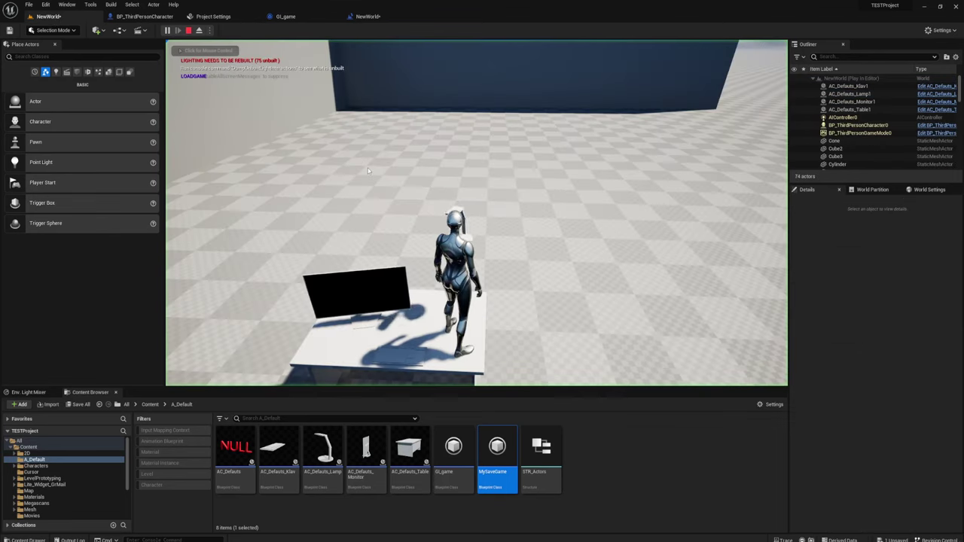
key(d)
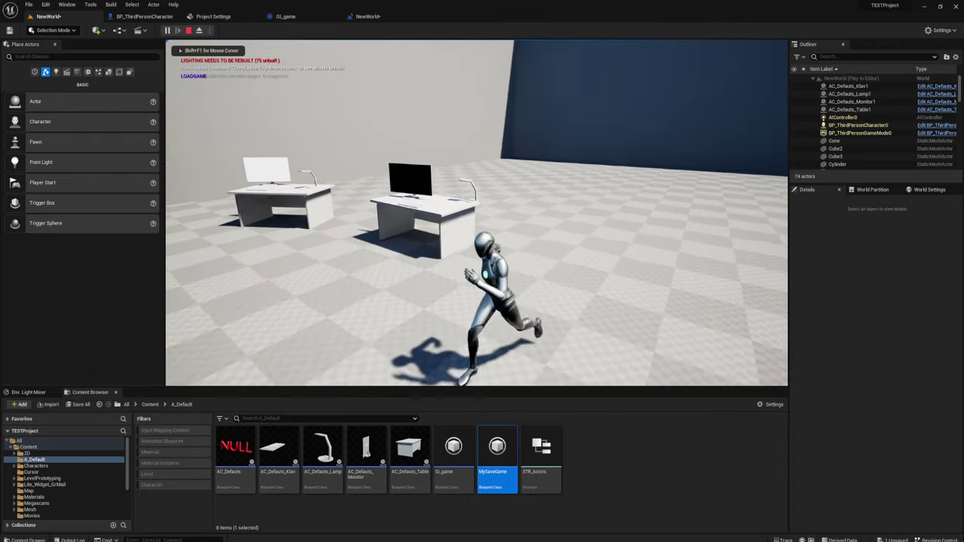
key(w)
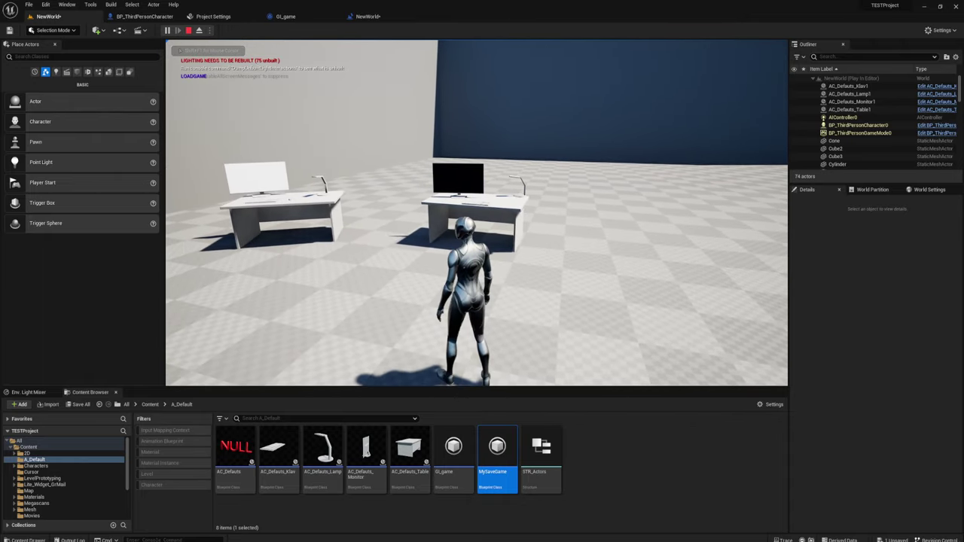
key(Escape)
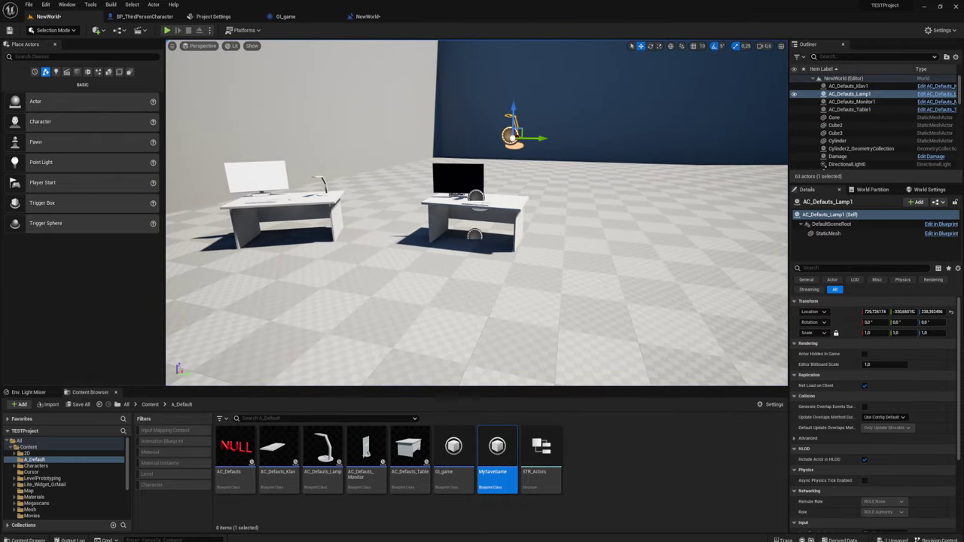
- Delete PlayerSettings.sav from the SaveGames folder and start a fresh play session
key(alt+Tab)
click(269, 142)
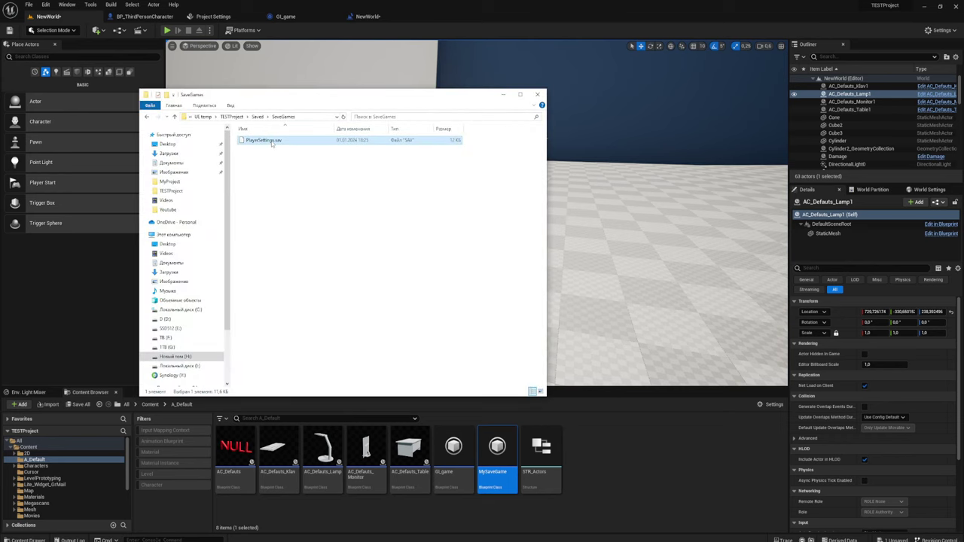
key(Delete)
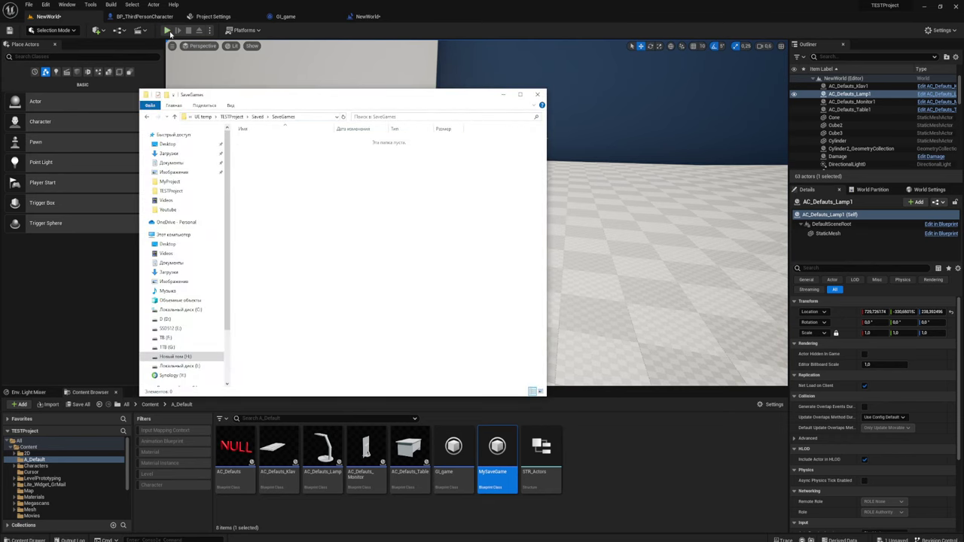
click(168, 31)
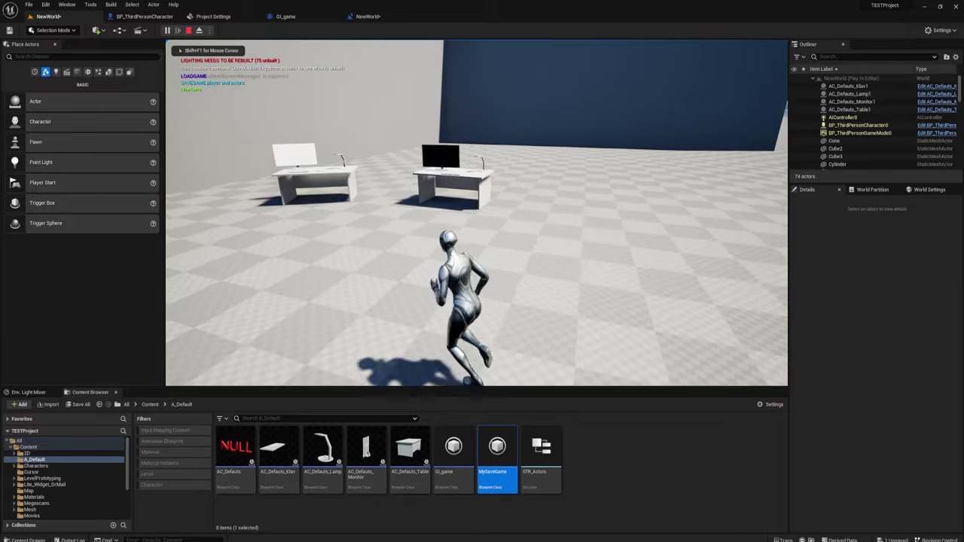
- Run to the monitor desk and back, stop, then replay once to check the restored desk items
key(w)
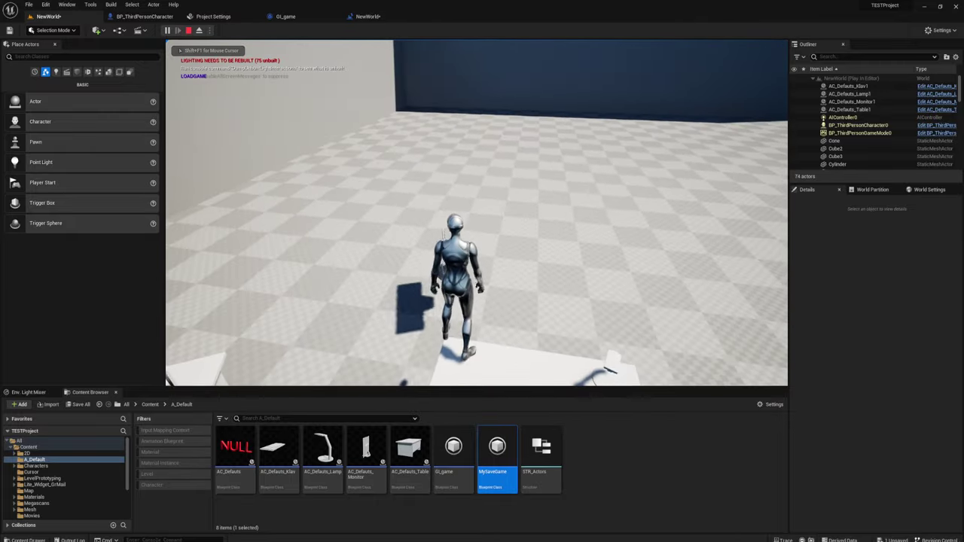
key(s)
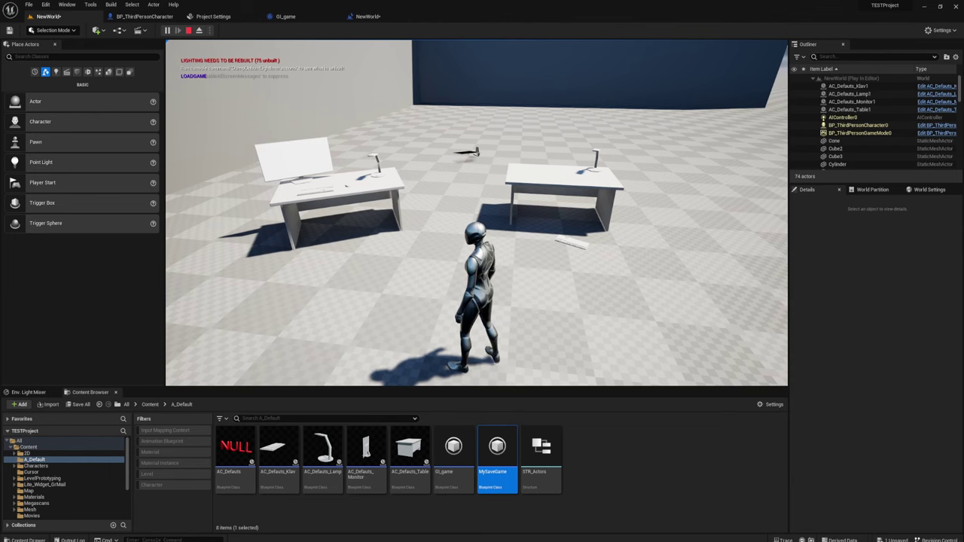
key(Escape)
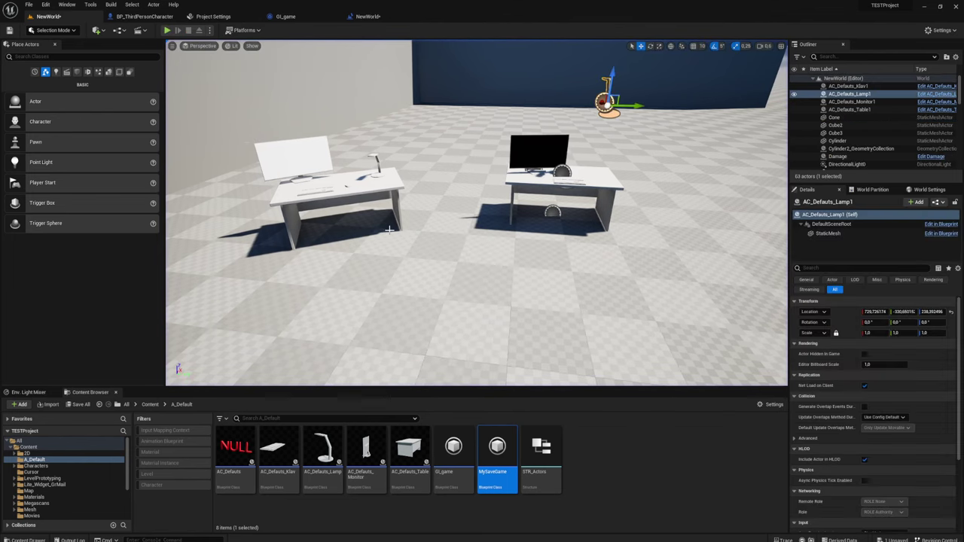
click(168, 32)
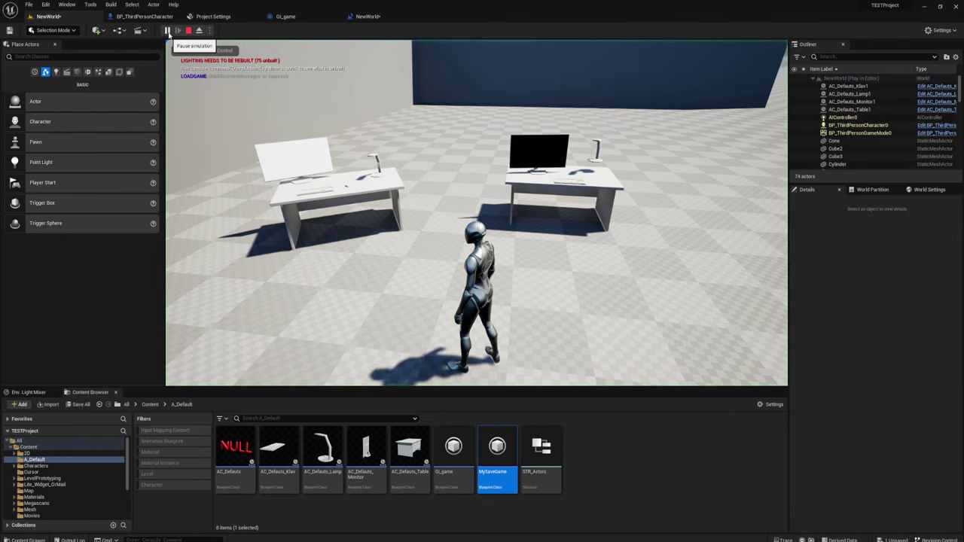
key(Escape)
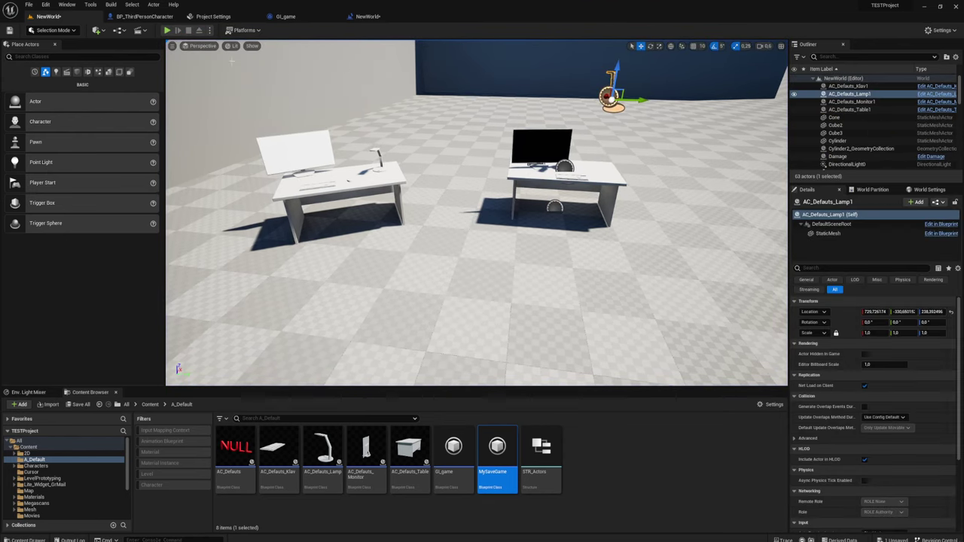
click(290, 16)
- Delete the extra Set Actor Transform and rewire Branch True to Set World Transform via a reroute
click(658, 97)
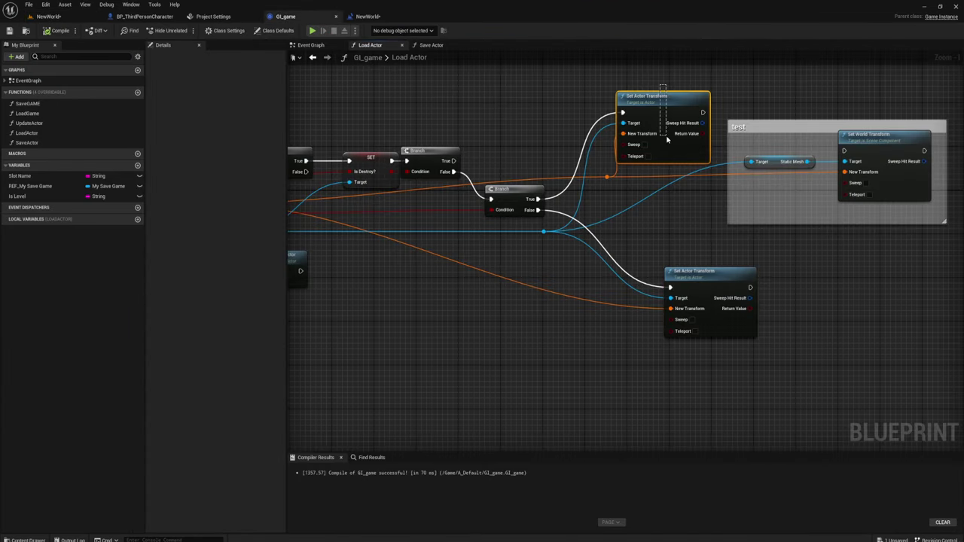
key(Delete)
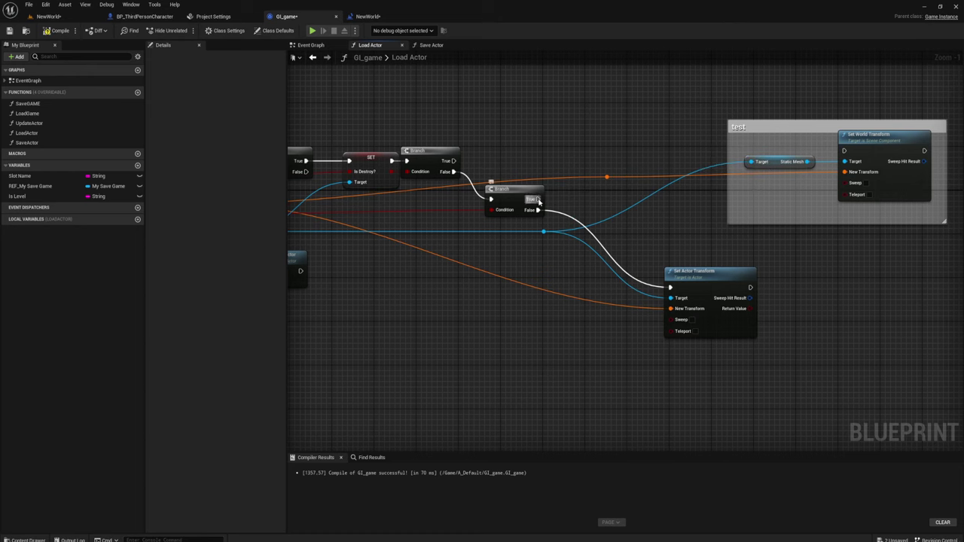
drag(536, 199, 844, 150)
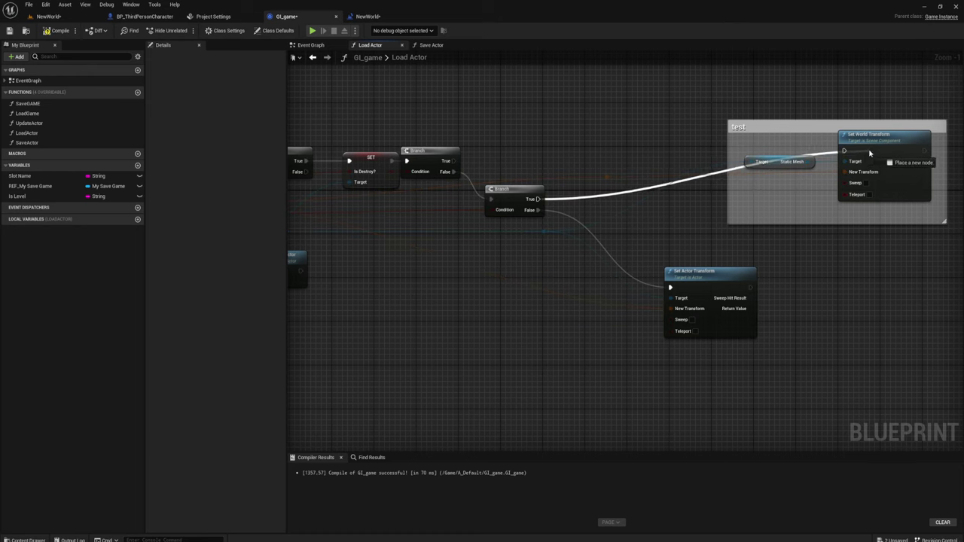
double_click(625, 191)
mouse_move(624, 191)
mouse_down()
mouse_move(628, 161)
mouse_move(618, 155)
mouse_up()
- Delete the test comment and reposition Set World Transform with its Static Mesh getter
right_drag(633, 170, 557, 181)
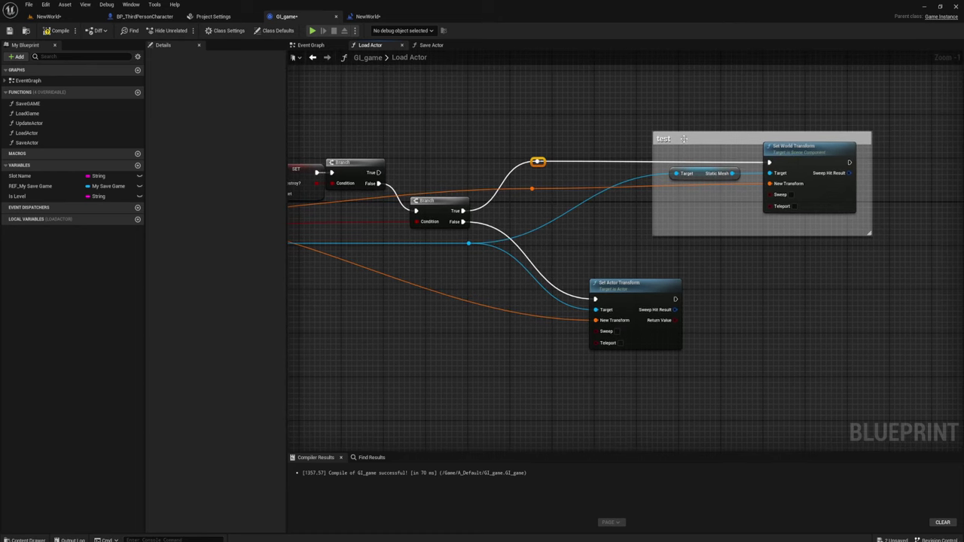
click(688, 141)
key(Delete)
drag(660, 89, 845, 222)
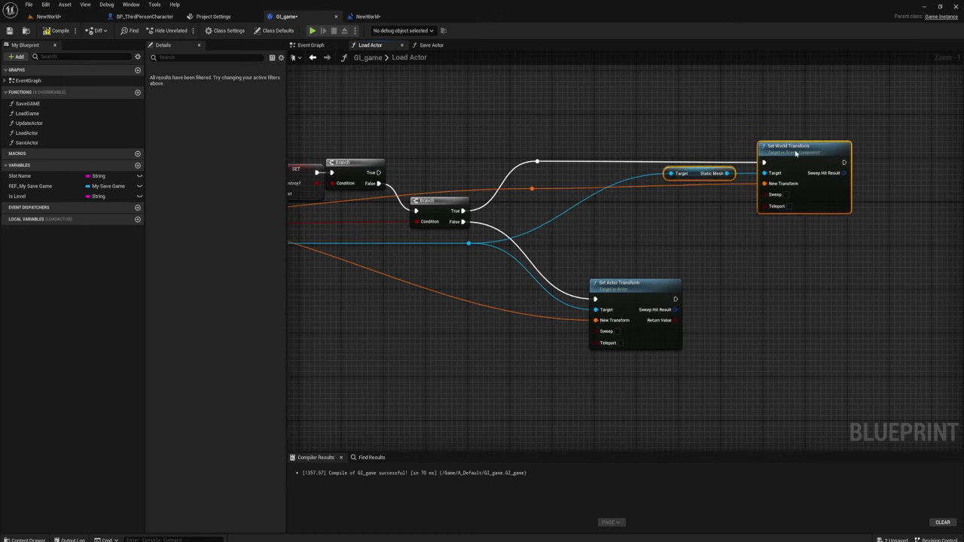
mouse_move(818, 158)
mouse_down()
mouse_move(600, 107)
mouse_move(627, 133)
mouse_up()
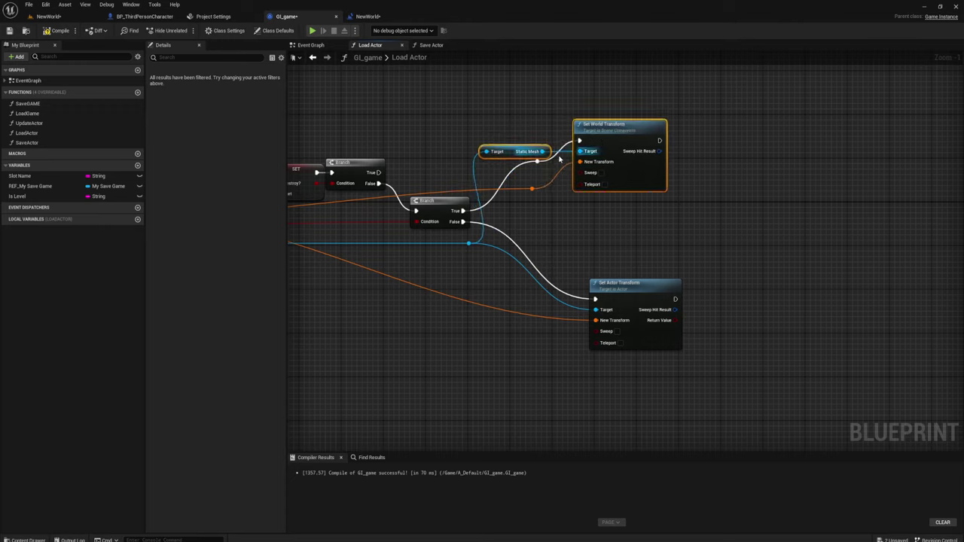
click(537, 162)
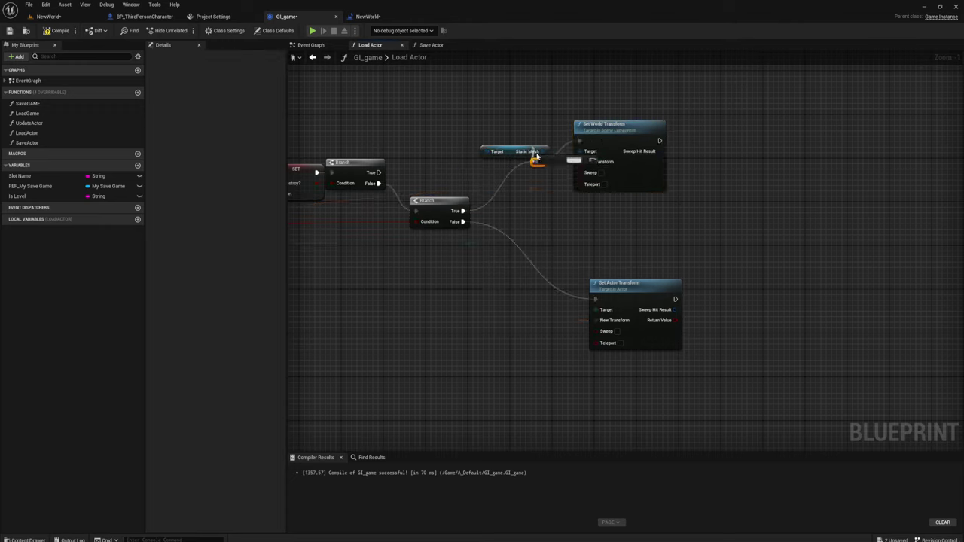
mouse_move(537, 162)
mouse_down()
mouse_move(535, 171)
mouse_move(528, 145)
mouse_up()
key(Escape)
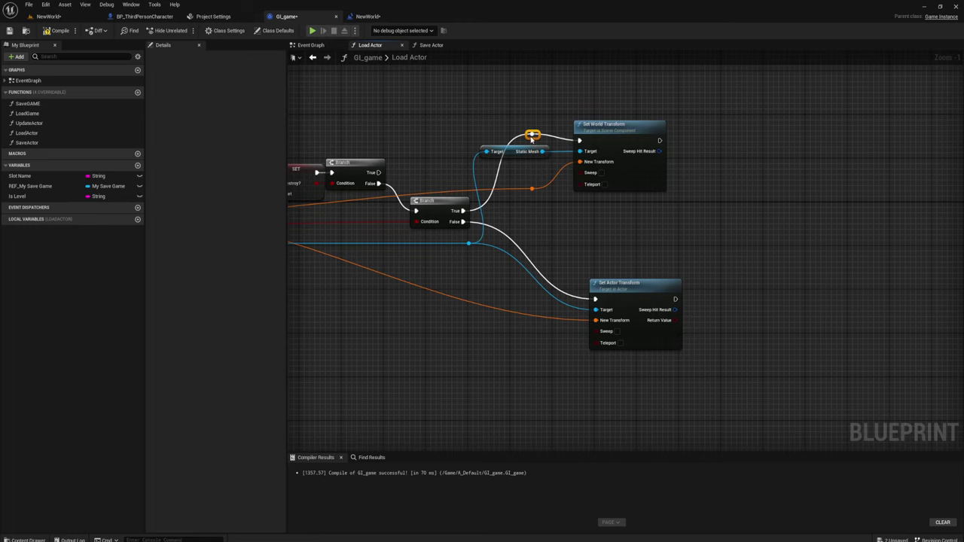
- Select the SET, Branch, Static Mesh getter and Set World Transform nodes to rearrange them
scroll(640, 206, down, 3)
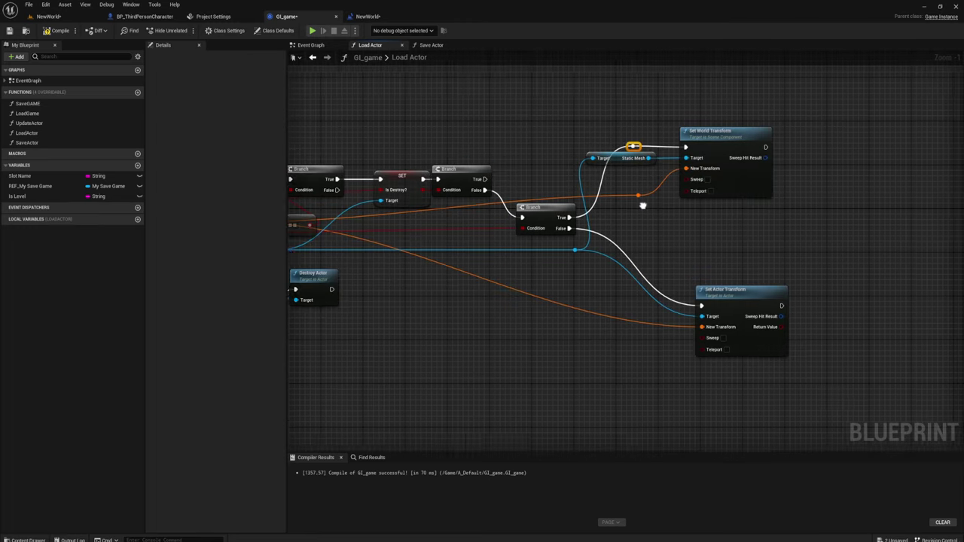
scroll(594, 224, up, 4)
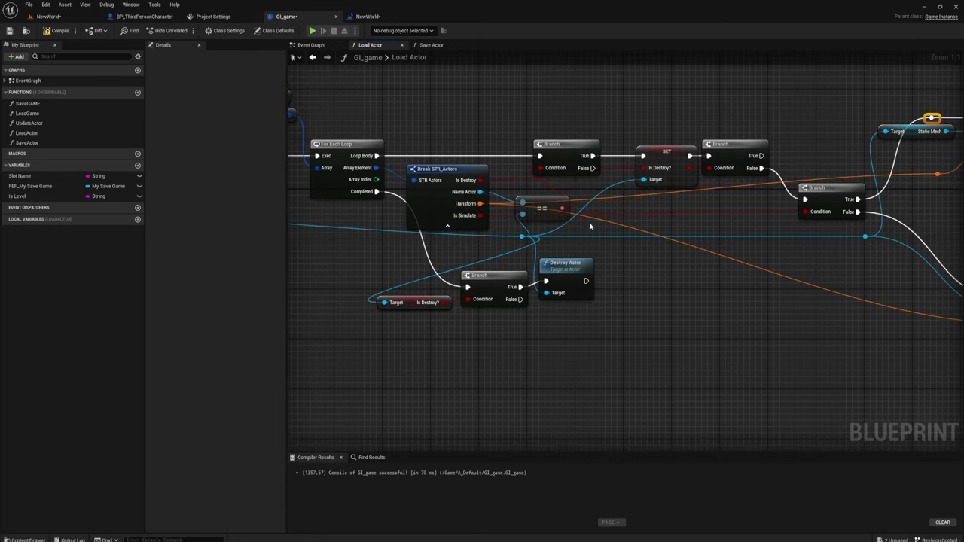
right_drag(588, 218, 616, 235)
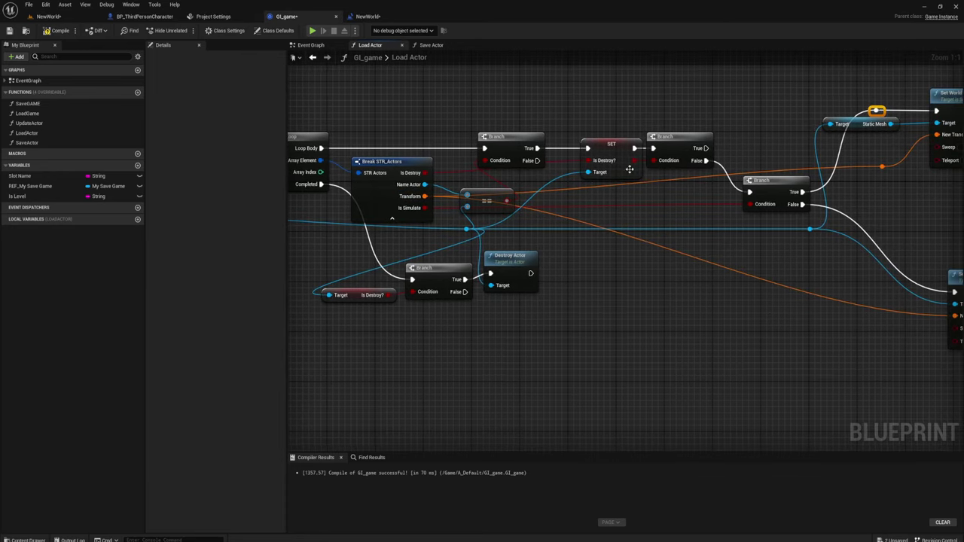
drag(602, 92, 685, 192)
mouse_move(688, 208)
right_down()
mouse_move(635, 207)
mouse_move(721, 203)
mouse_move(610, 219)
right_up()
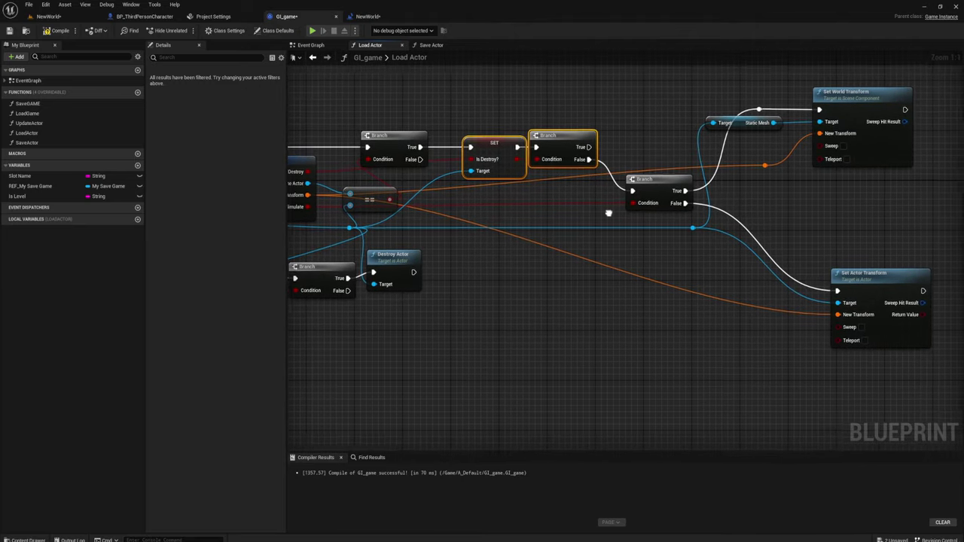
right_drag(609, 219, 603, 214)
mouse_move(624, 99)
mouse_down()
mouse_move(740, 180)
mouse_move(856, 209)
mouse_up()
right_drag(856, 208, 751, 219)
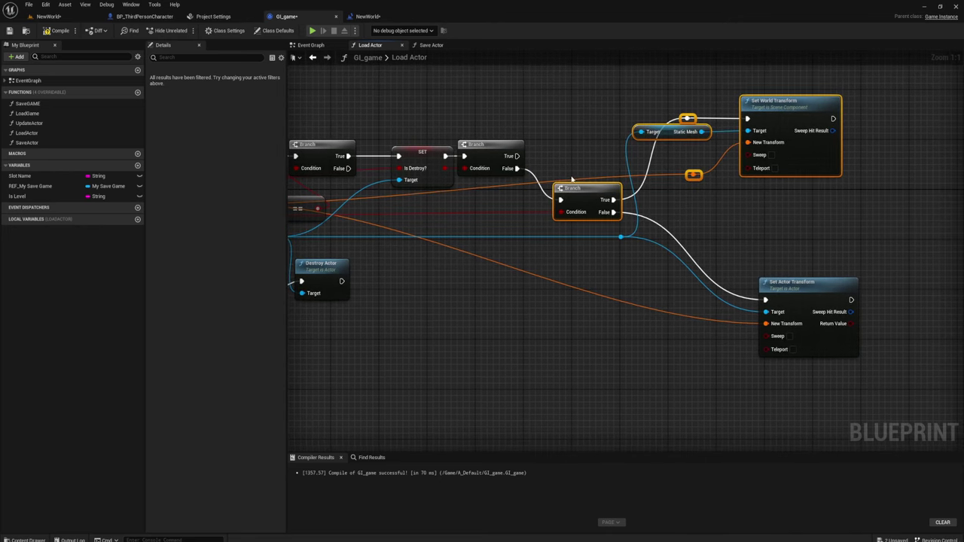
right_drag(433, 247, 577, 241)
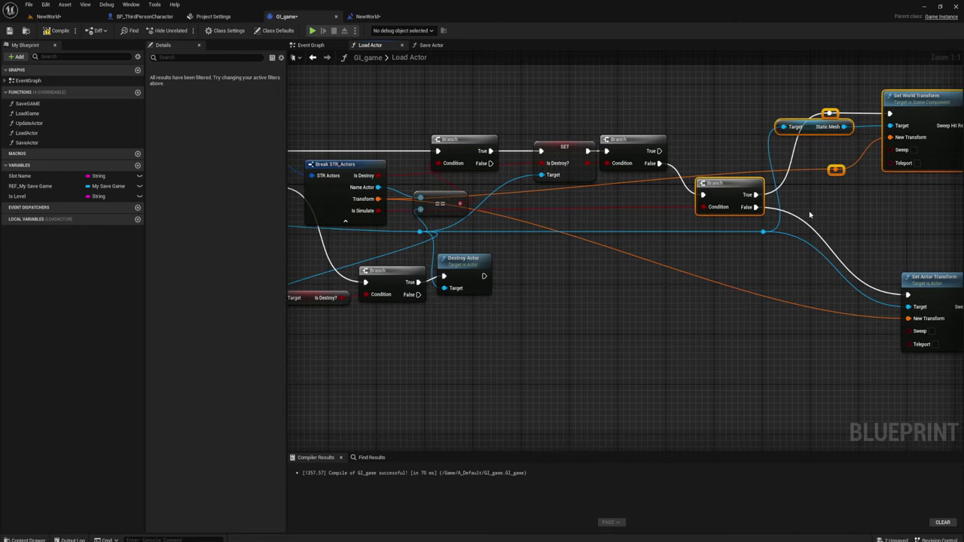
- Check the Static Mesh variable, align Set Actor Transform, and compile GI_game
right_drag(810, 216, 583, 232)
click(581, 143)
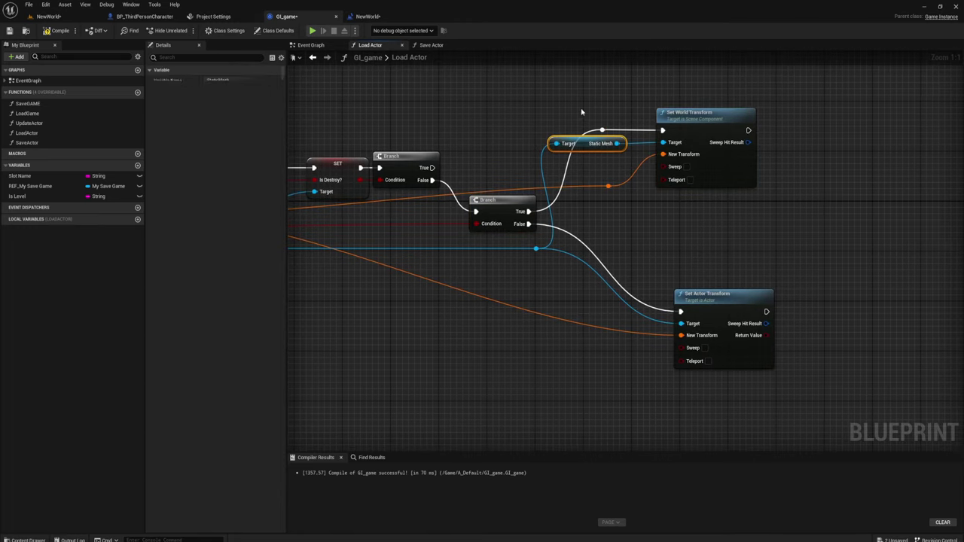
click(685, 271)
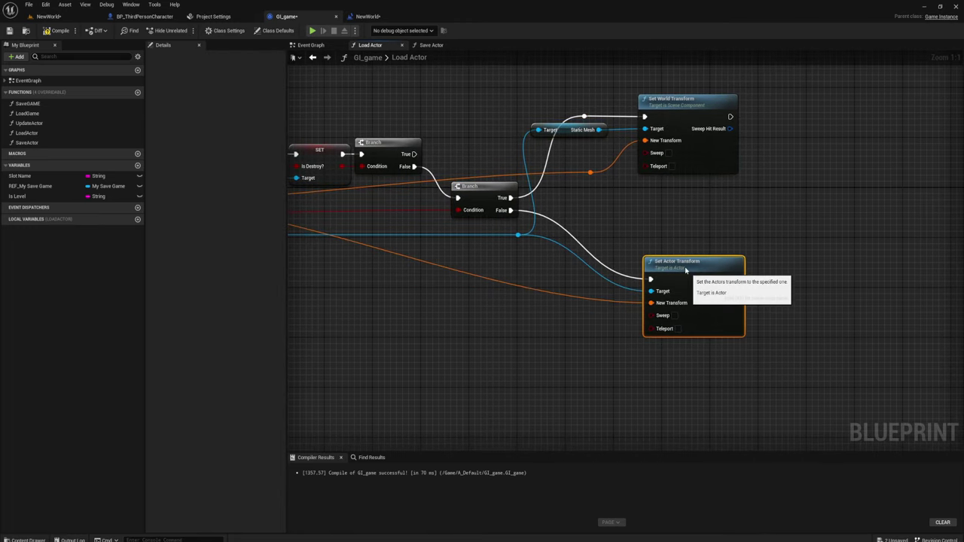
drag(685, 271, 667, 264)
right_drag(583, 131, 660, 138)
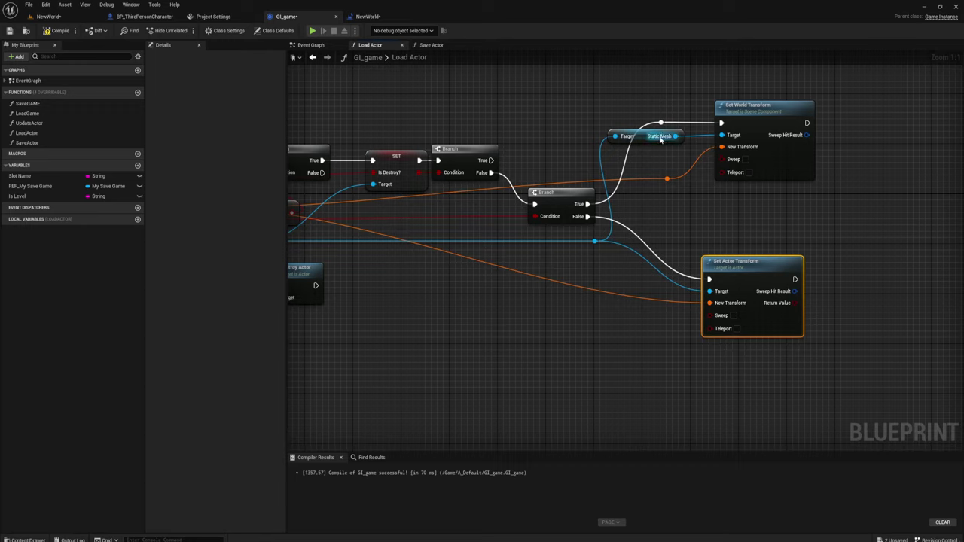
drag(753, 75, 767, 216)
click(57, 30)
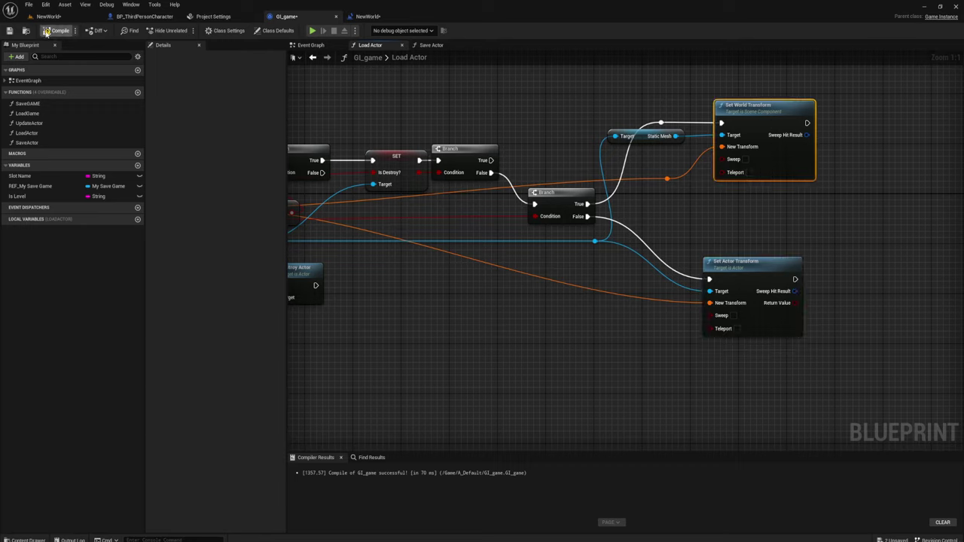
- Open Save Actor and inspect the Is Simulating Physics branch
click(430, 44)
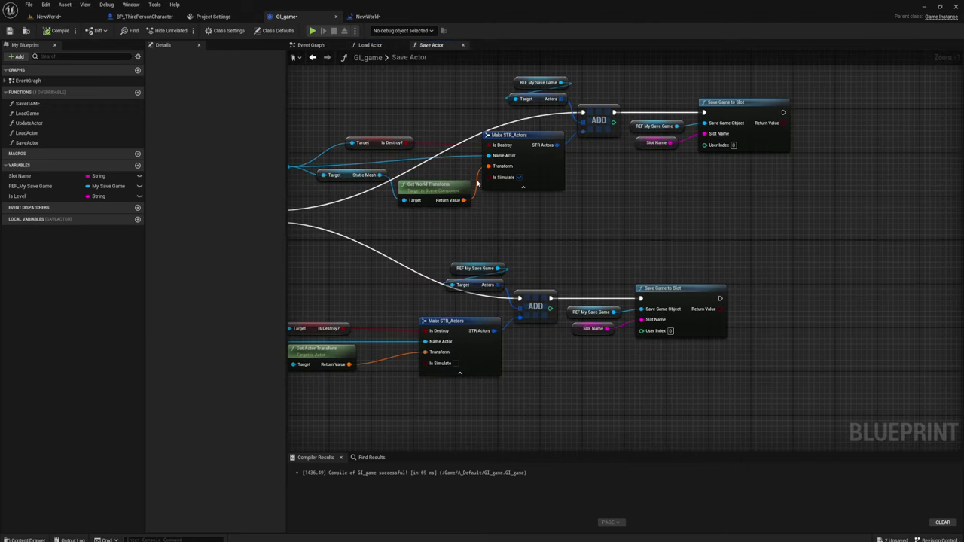
right_drag(301, 218, 624, 218)
scroll(625, 219, up, 2)
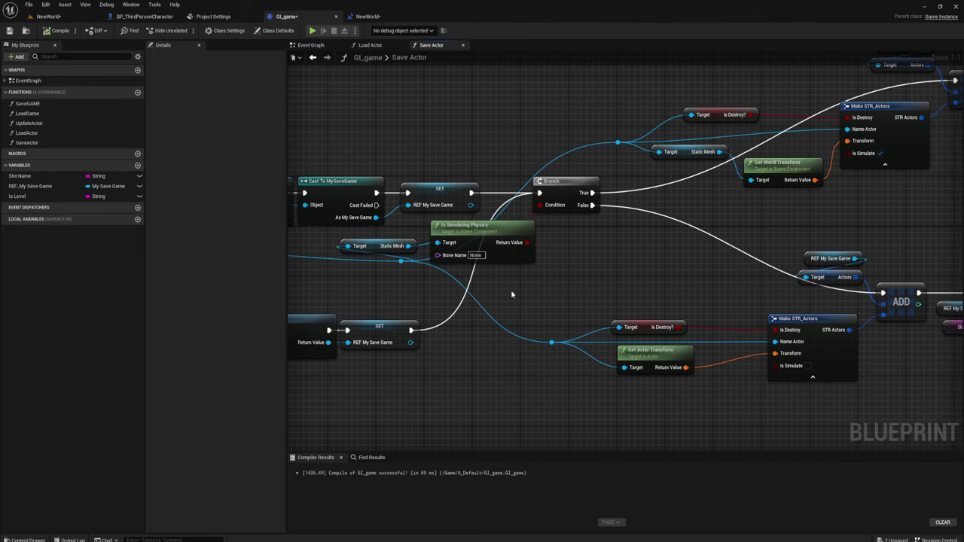
click(515, 249)
right_drag(608, 237, 486, 235)
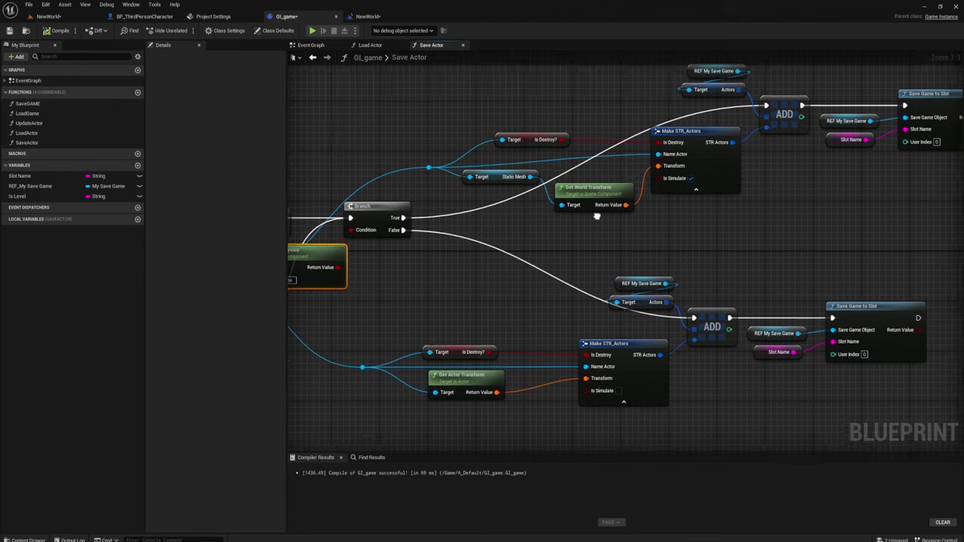
scroll(551, 236, down, 1)
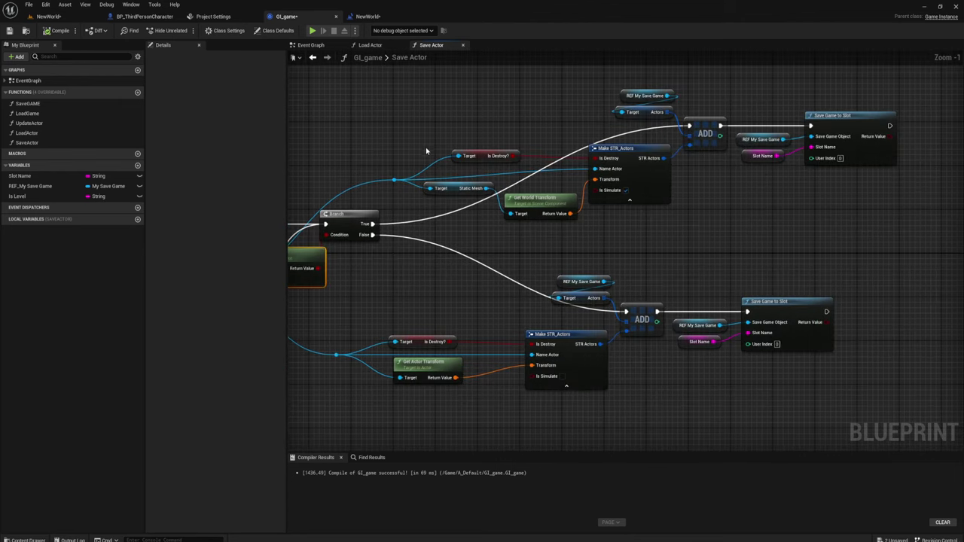
- Inspect the upper row storing the Static Mesh's Get World Transform
right_drag(425, 152, 401, 161)
drag(402, 160, 881, 237)
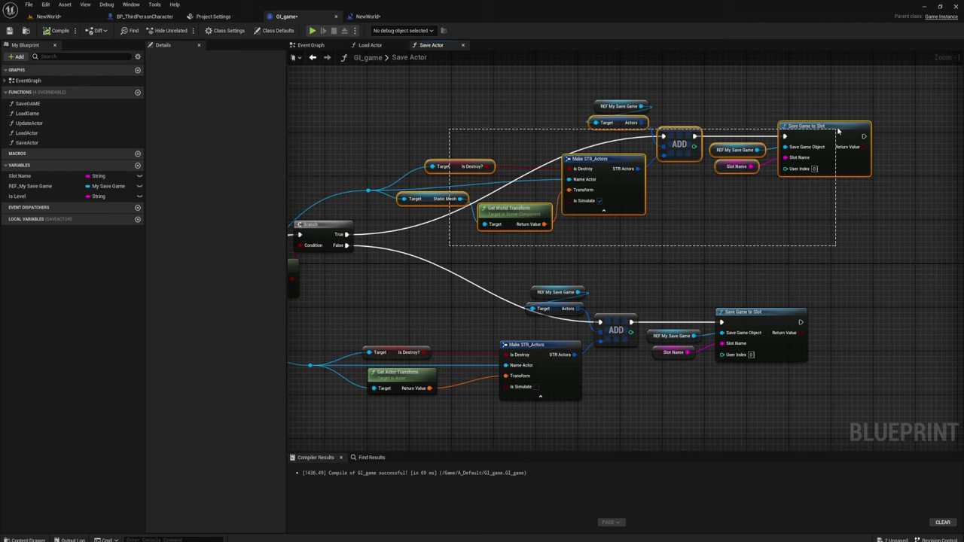
click(712, 226)
scroll(543, 232, up, 1)
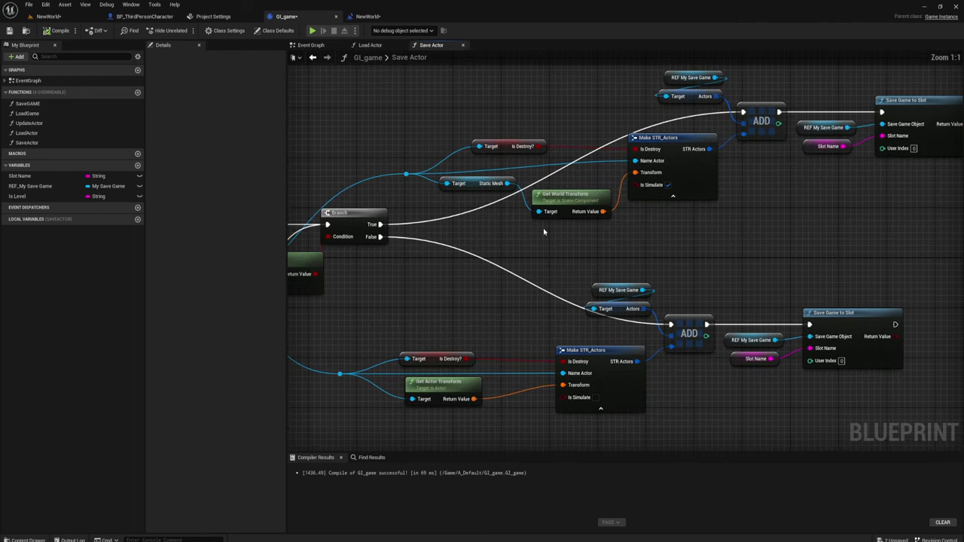
click(489, 184)
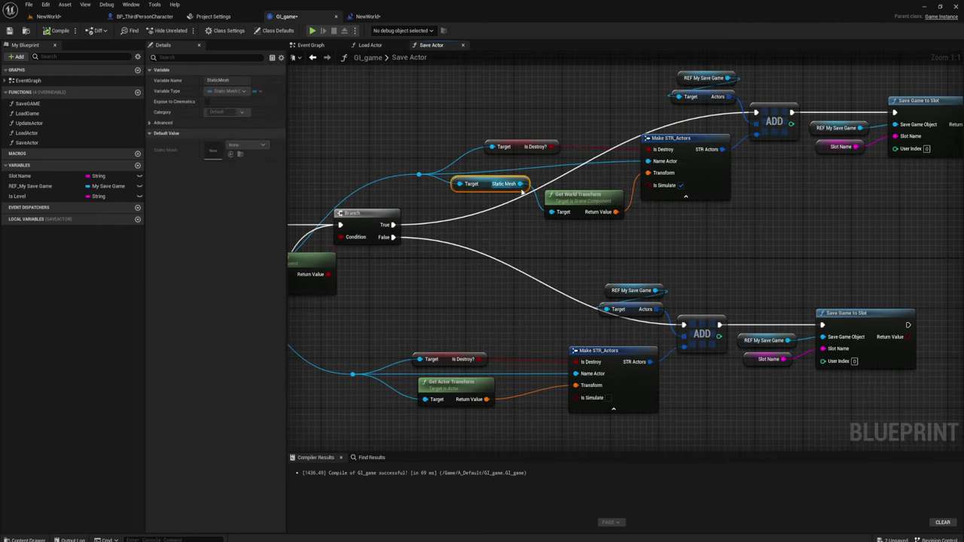
click(595, 195)
drag(600, 192, 603, 187)
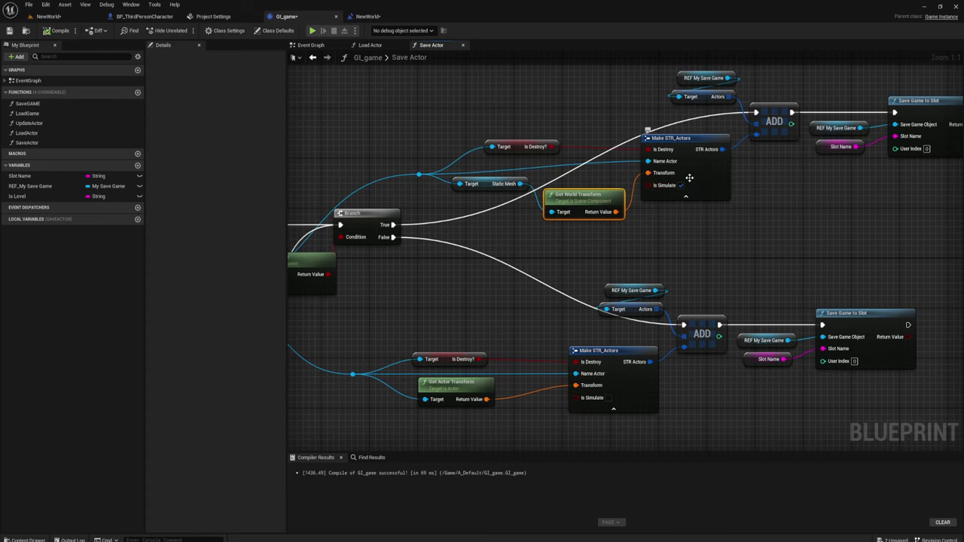
right_drag(650, 177, 609, 172)
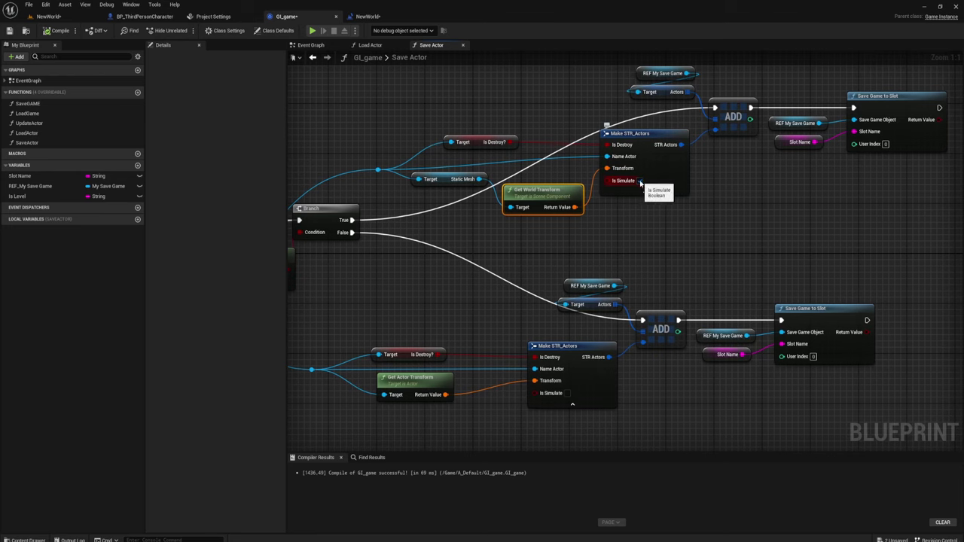
- Inspect the lower Make STR_Actors row and Is Simulate pin, then switch to the Event Graph
mouse_move(637, 216)
right_down()
mouse_move(719, 185)
mouse_move(602, 183)
mouse_move(705, 178)
right_up()
scroll(606, 193, down, 2)
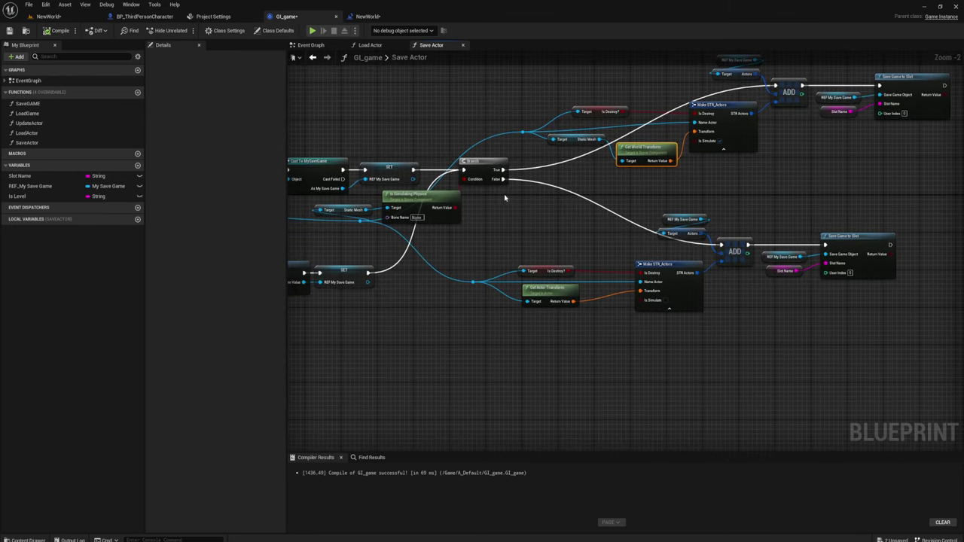
drag(496, 204, 859, 358)
scroll(635, 345, up, 1)
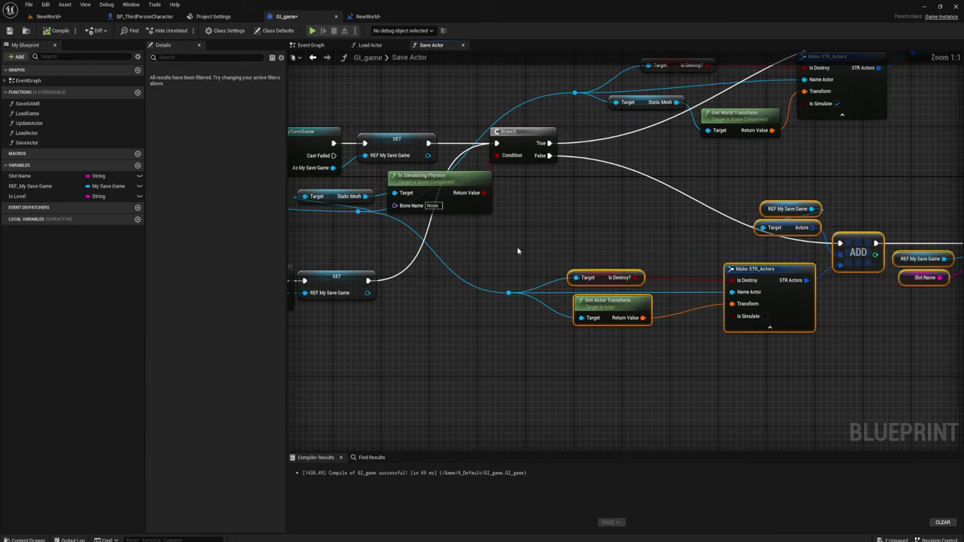
scroll(519, 250, down, 2)
right_drag(520, 250, 555, 253)
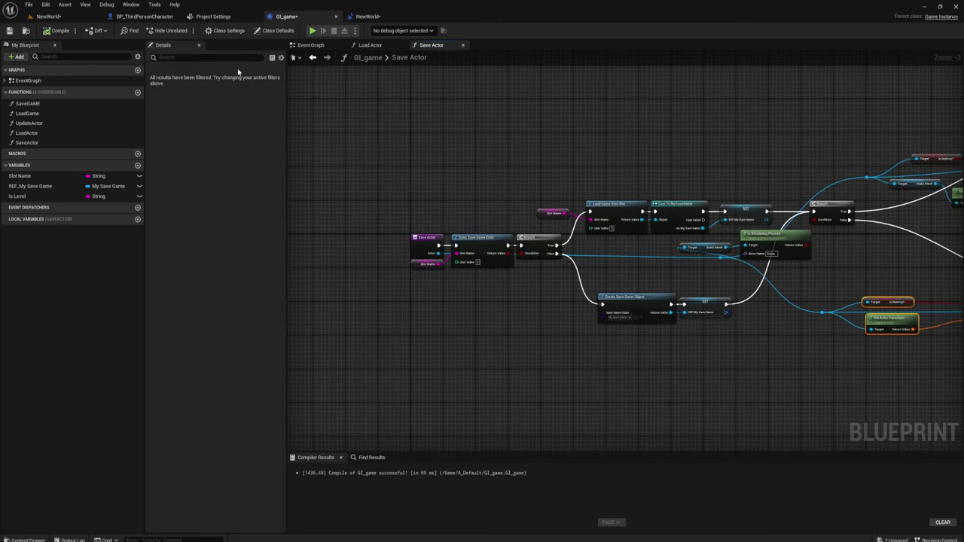
click(332, 47)
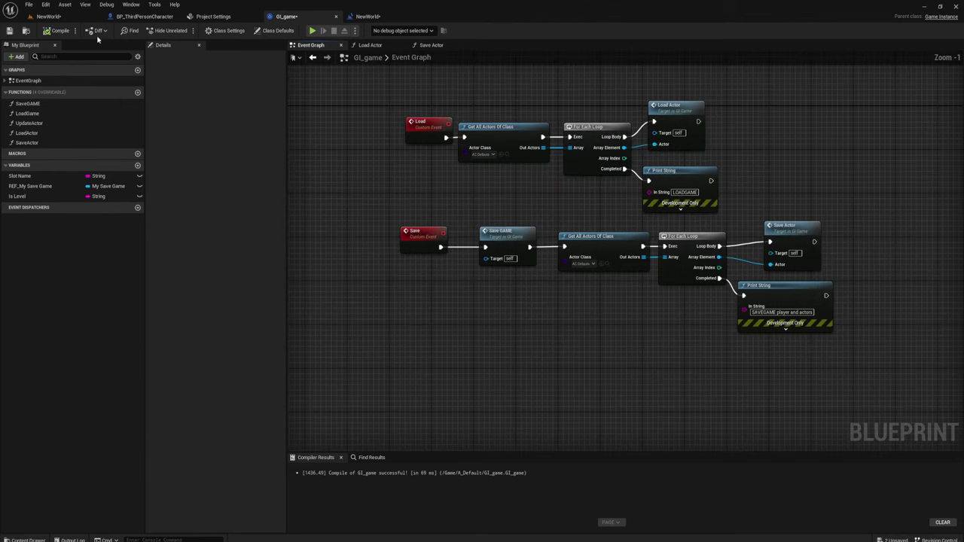
- Switch to the NewWorld level tab to view the desks and A_Default assets
click(49, 16)
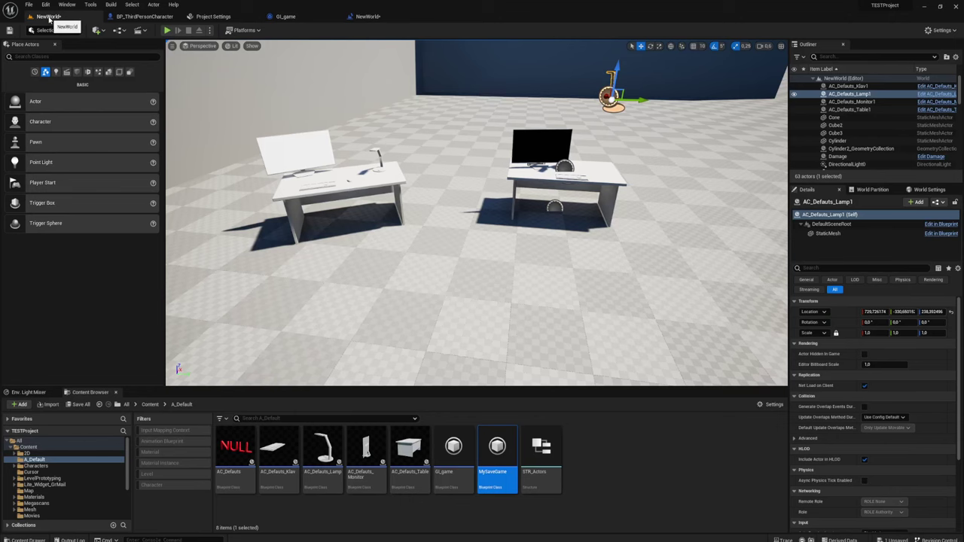